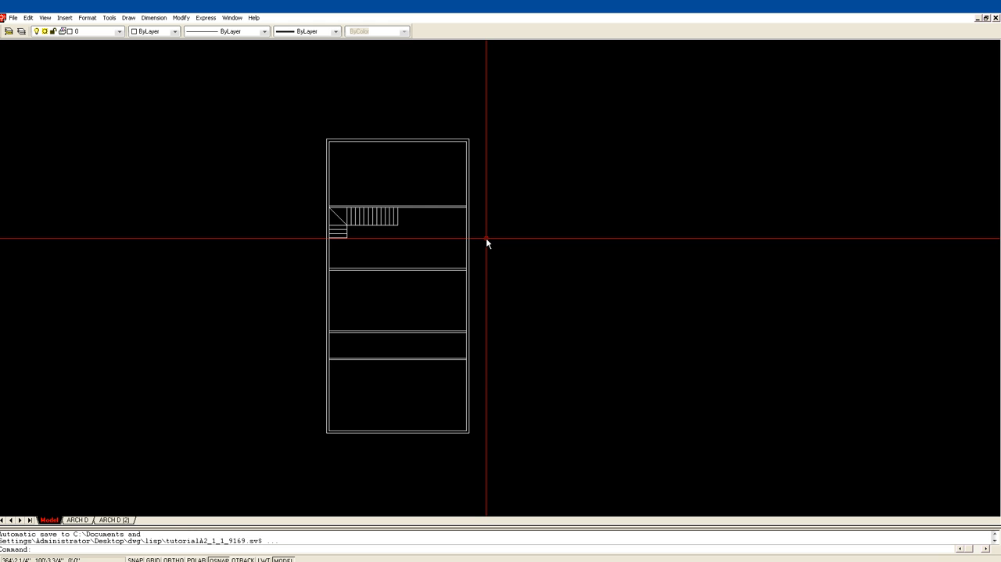
# Define a block named flpln from the whole floor plan, with its base point at the lower-left outer corner.
pyautogui.write('b')
pyautogui.press('Return')
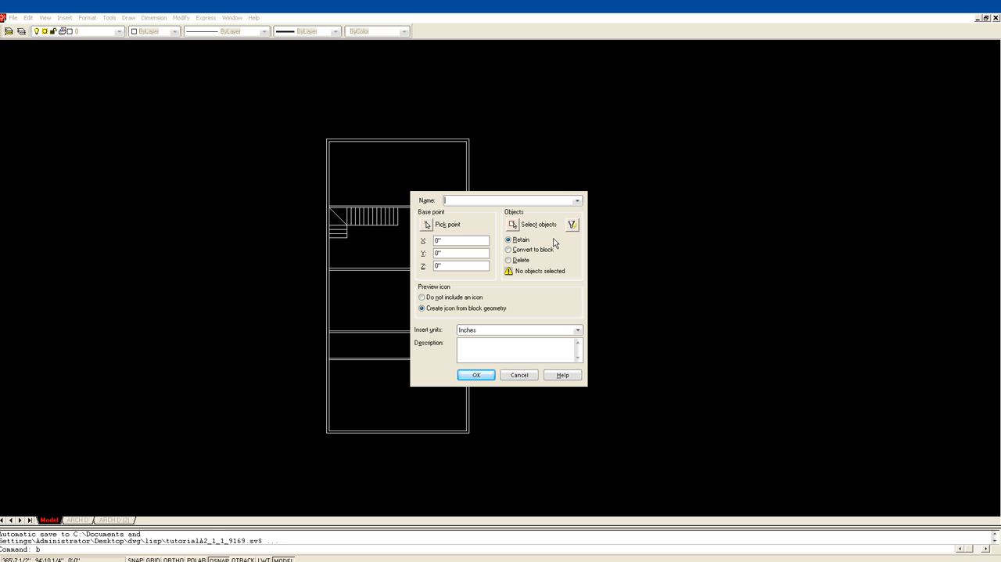
pyautogui.write('flpln')
pyautogui.click(428, 226)
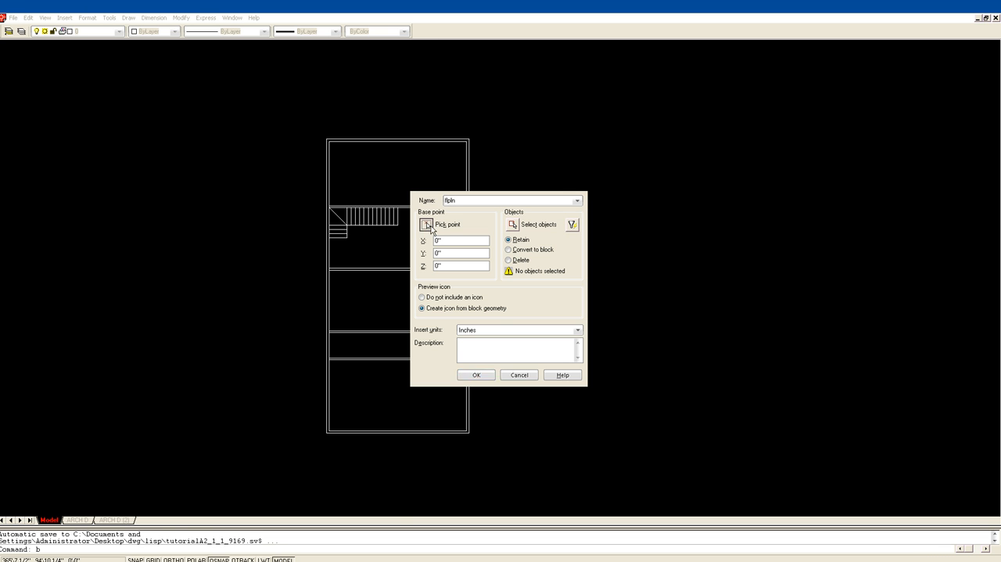
pyautogui.click(323, 431)
pyautogui.click(514, 224)
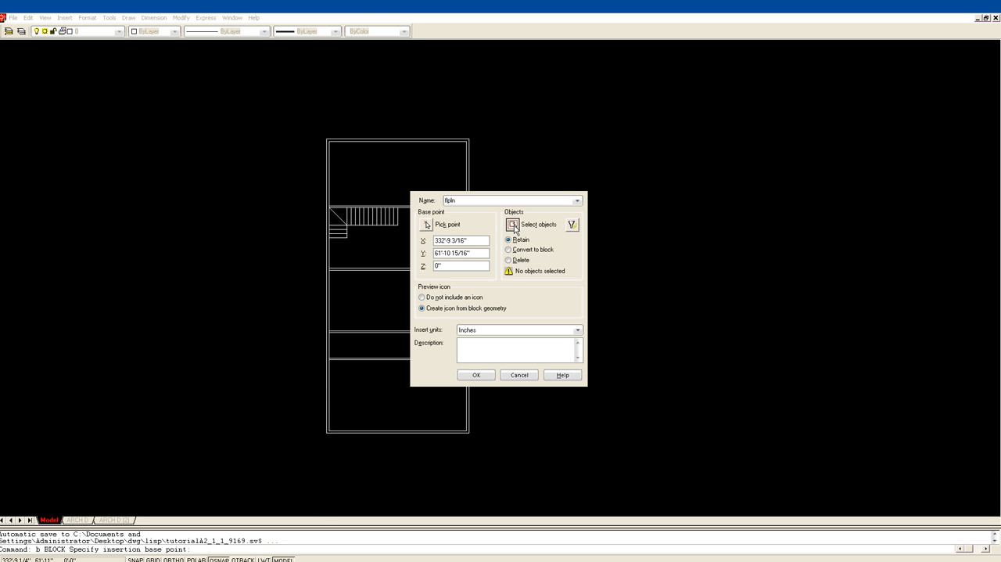
pyautogui.click(291, 458)
pyautogui.click(527, 102)
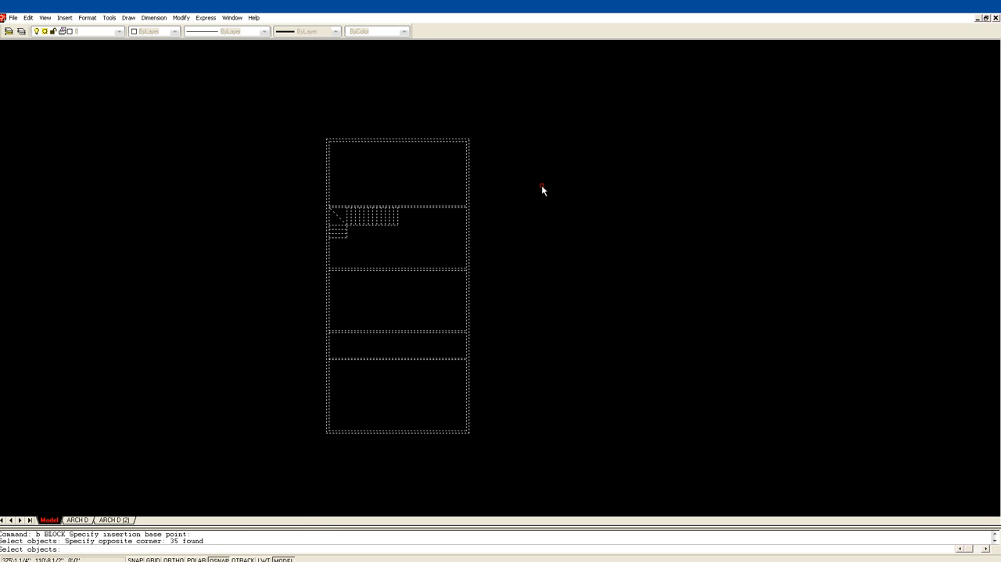
pyautogui.press('Return')
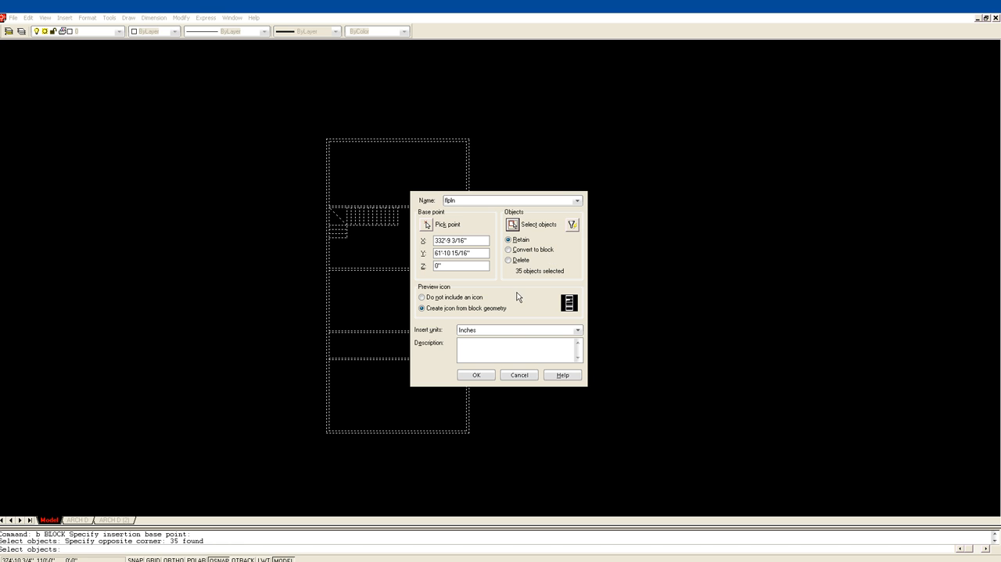
pyautogui.click(478, 374)
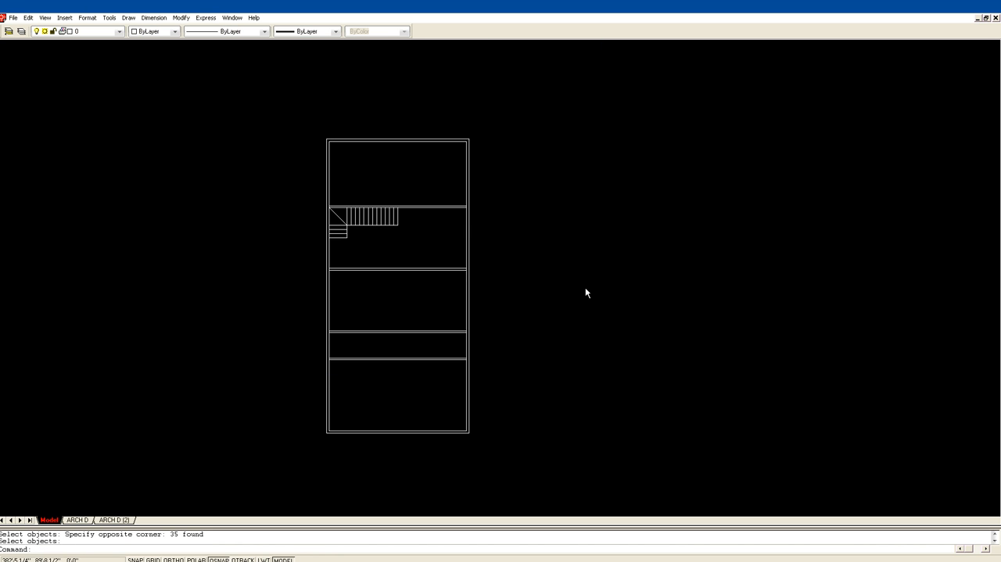
# Insert the flpln block to the right of the original floor plan, roughly level with its bottom edge.
pyautogui.press('Return')
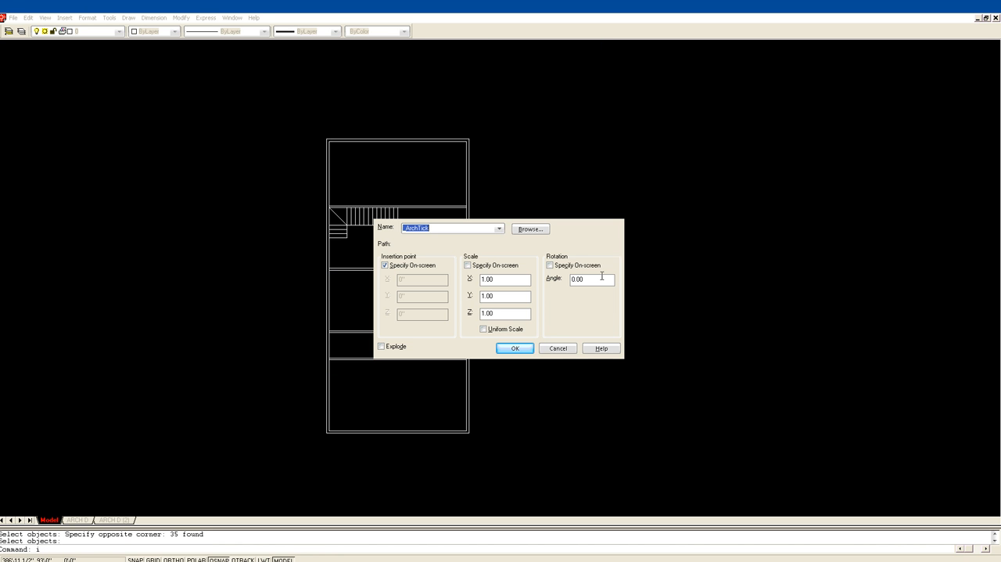
pyautogui.click(499, 229)
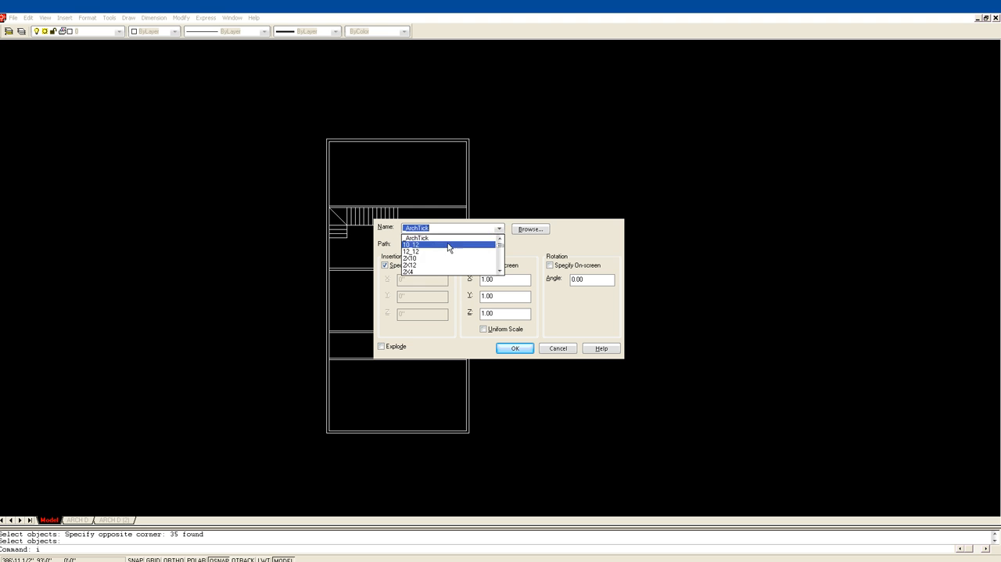
pyautogui.scroll(-5, 464, 252)
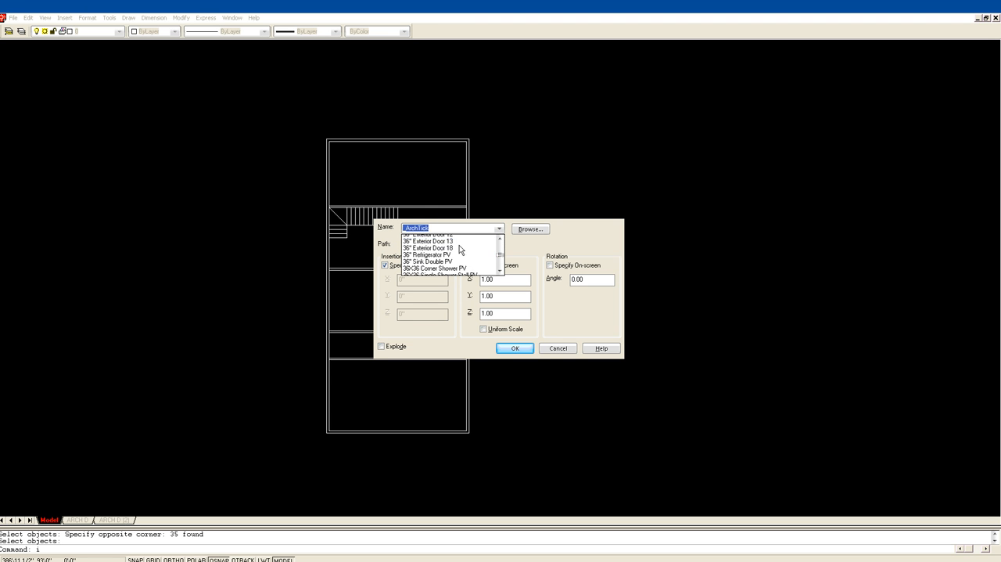
pyautogui.moveTo(502, 256); pyautogui.dragTo(496, 267)
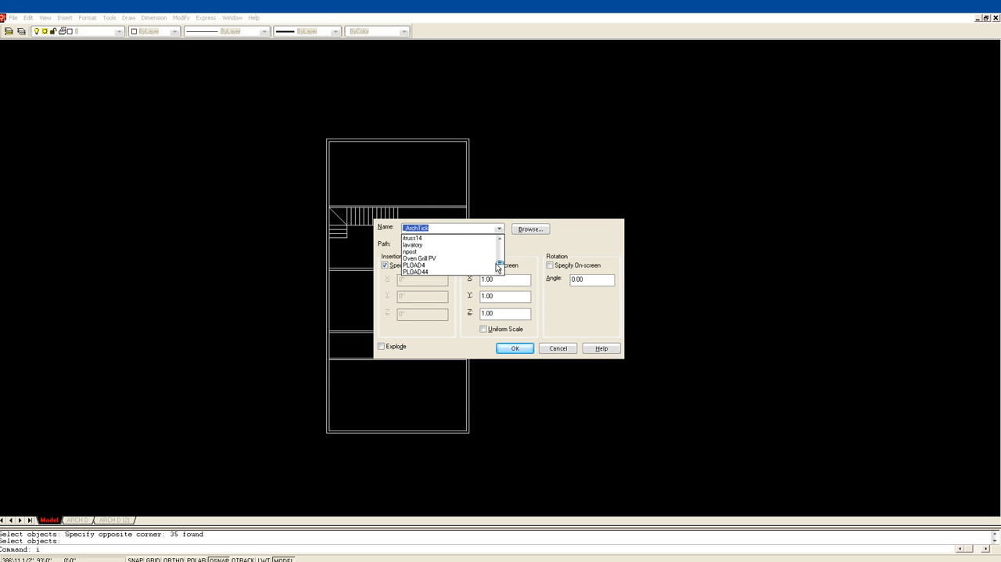
pyautogui.click(501, 238)
pyautogui.click(501, 237)
pyautogui.click(501, 238)
pyautogui.click(502, 237)
pyautogui.click(502, 238)
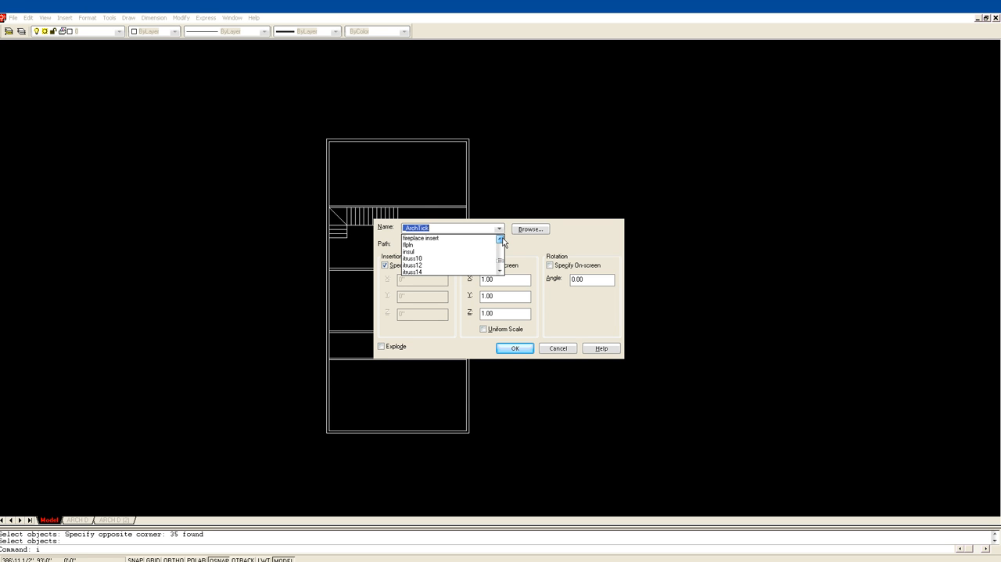
pyautogui.click(411, 245)
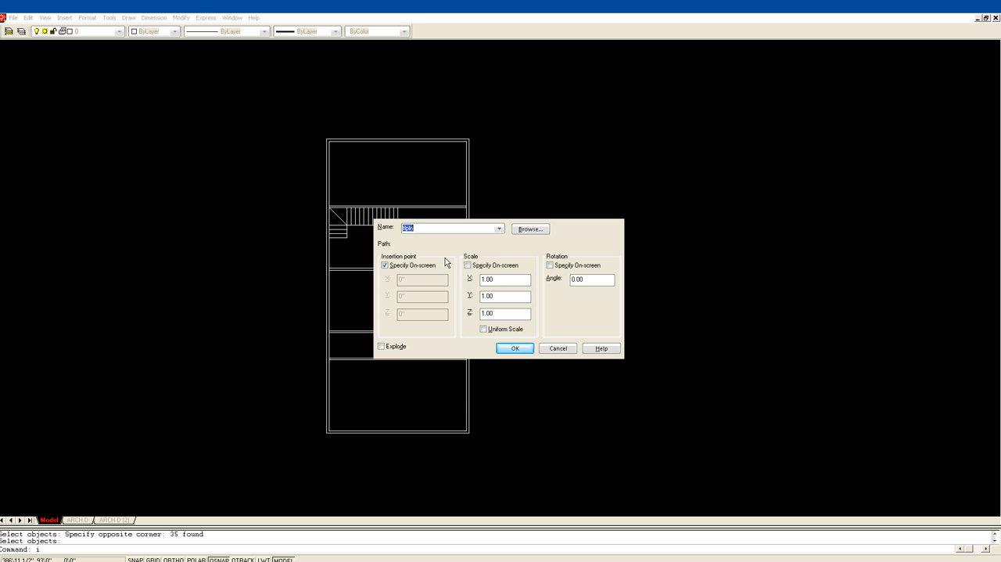
pyautogui.click(513, 348)
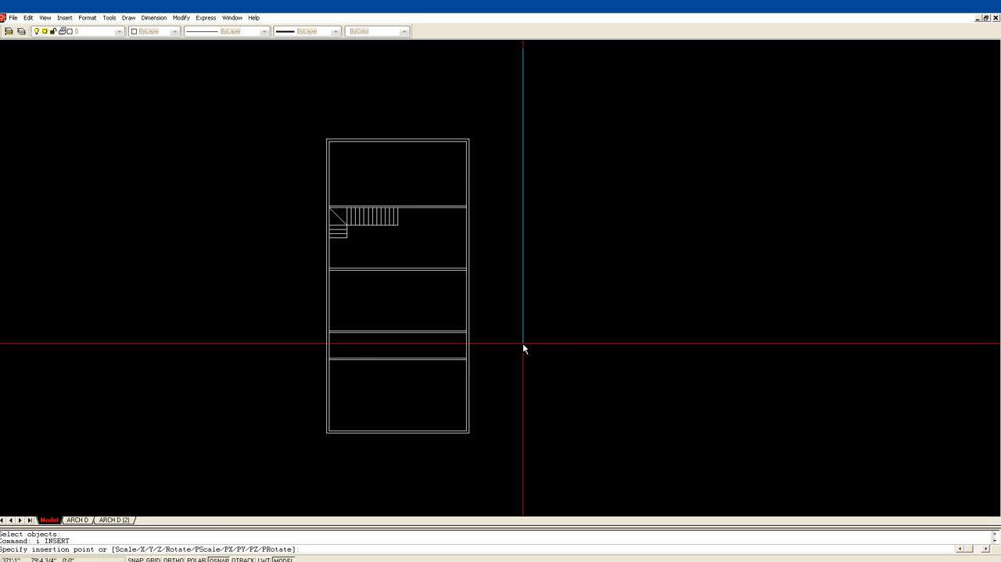
pyautogui.moveTo(622, 329)
pyautogui.mouseDown(button='middle')
pyautogui.moveTo(599, 311)
pyautogui.moveTo(468, 270)
pyautogui.mouseUp(button='middle')
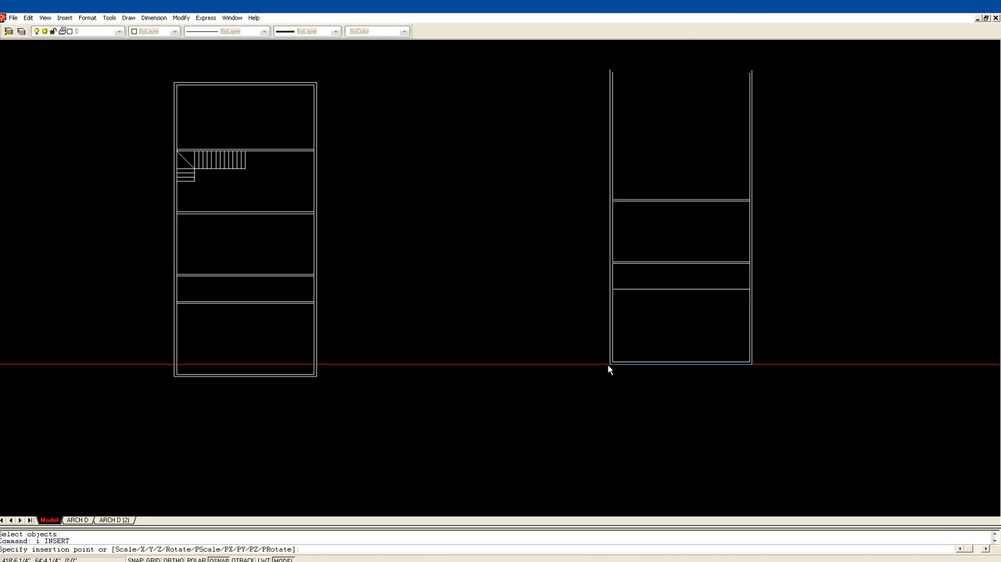
pyautogui.moveTo(541, 380); pyautogui.dragTo(552, 329, button='middle')
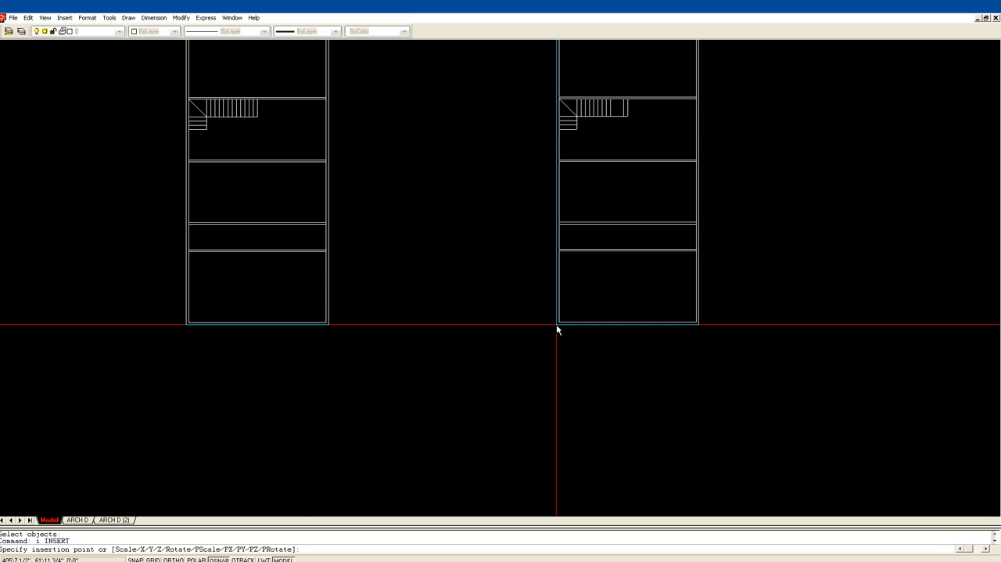
pyautogui.click(556, 325)
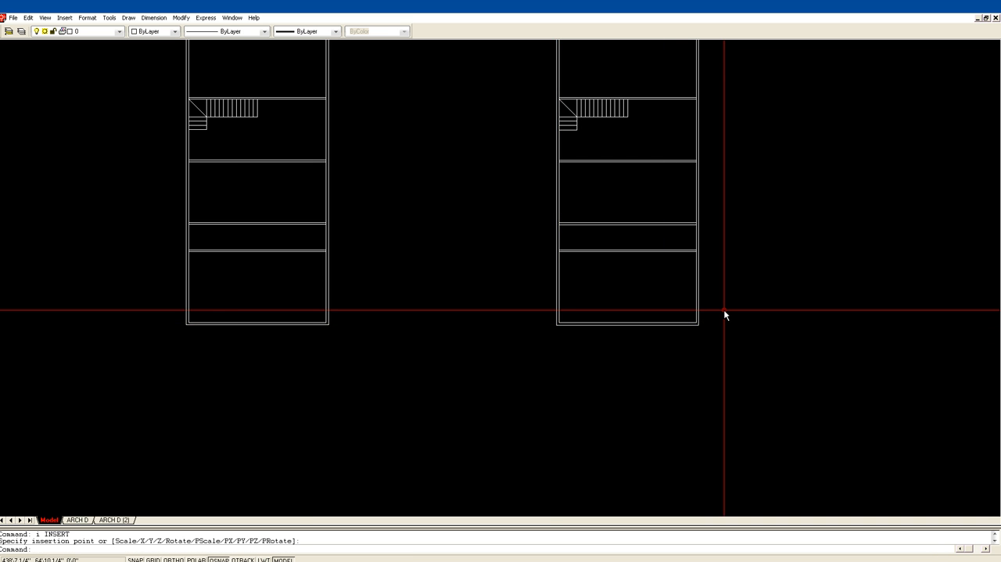
pyautogui.scroll(-2, 723, 309)
pyautogui.moveTo(728, 319); pyautogui.dragTo(608, 227, button='middle')
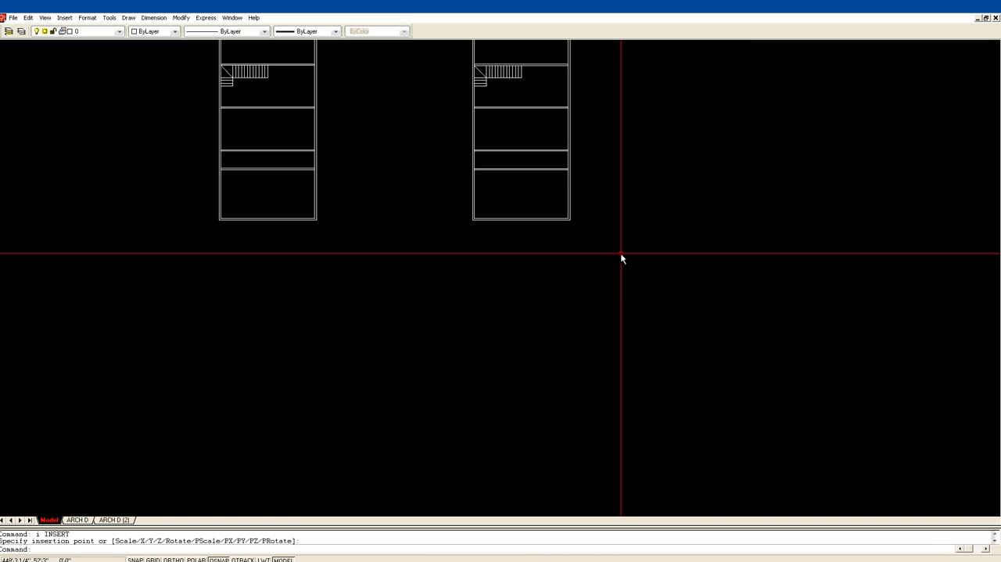
pyautogui.click(472, 164)
pyautogui.press('Escape')
pyautogui.press('Escape')
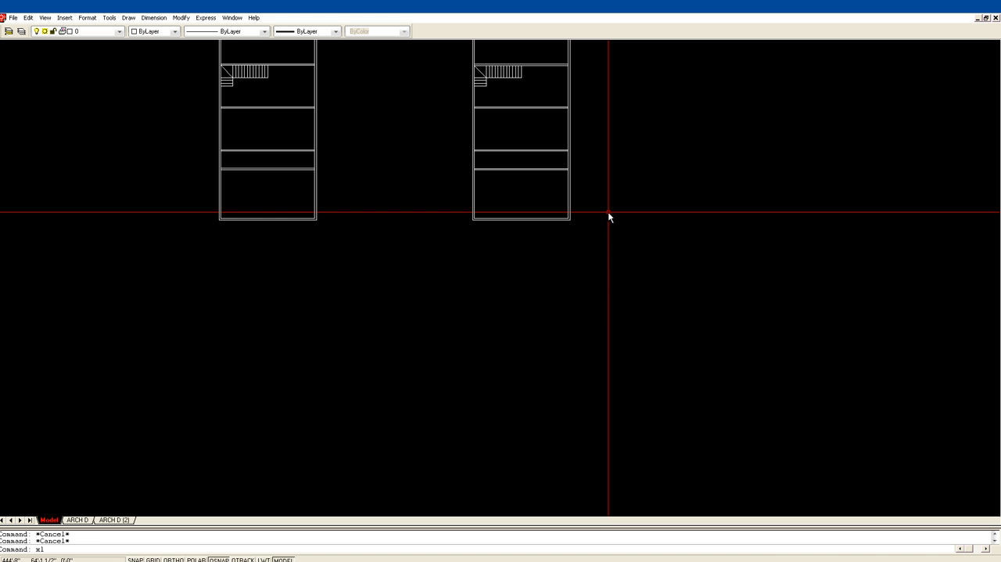
pyautogui.write('xl')
pyautogui.press('Return')
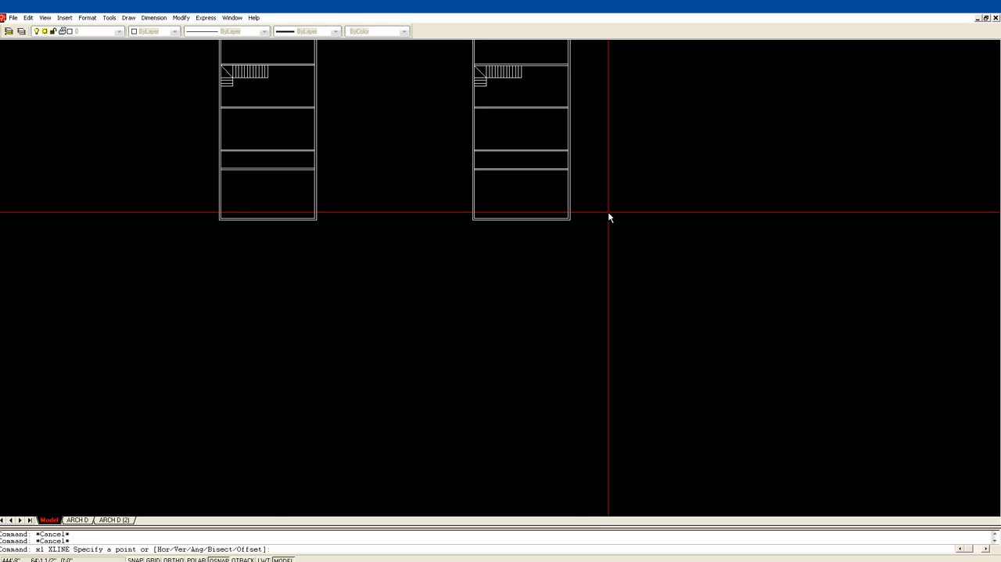
pyautogui.click(471, 220)
pyautogui.click(469, 222)
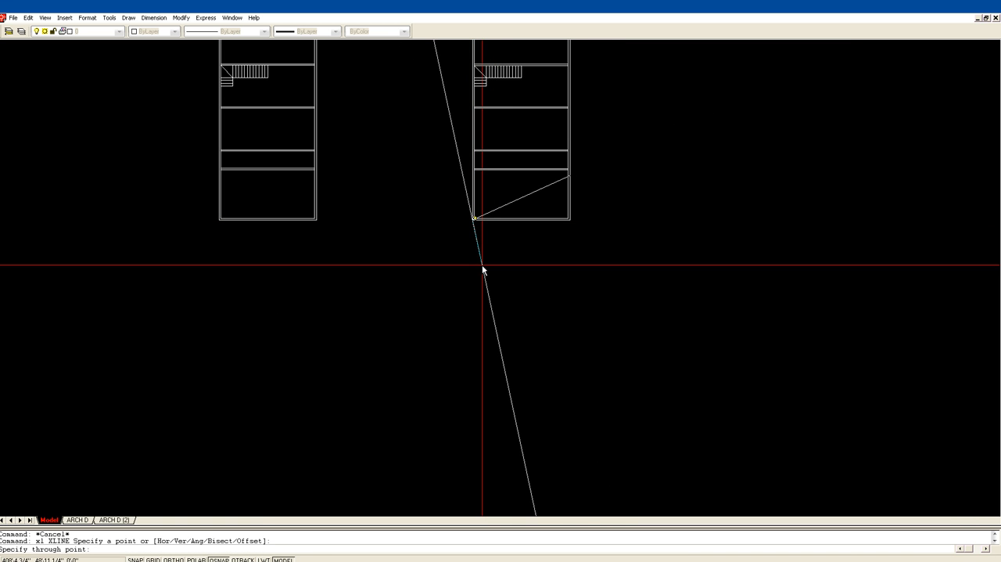
pyautogui.write('v')
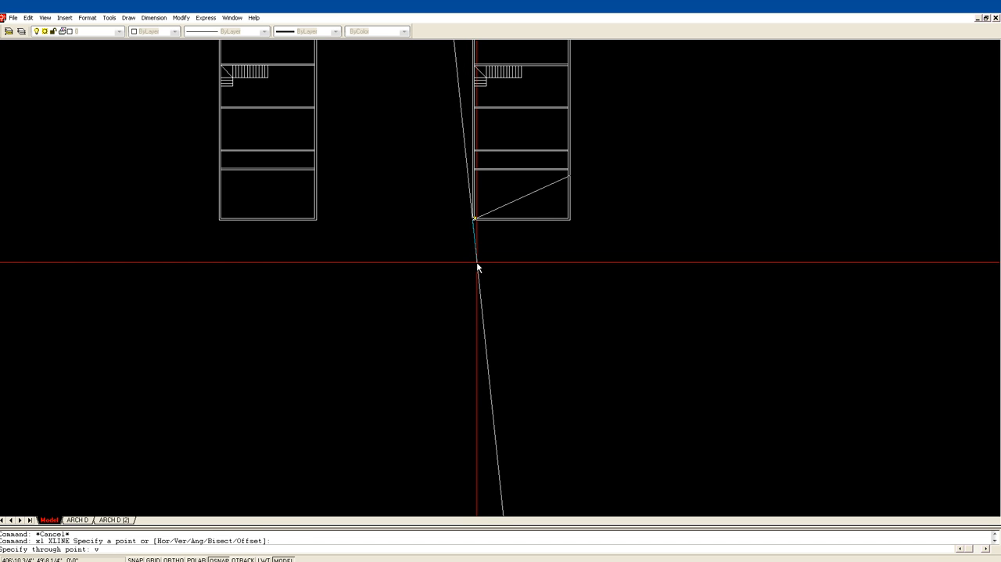
pyautogui.press('Escape')
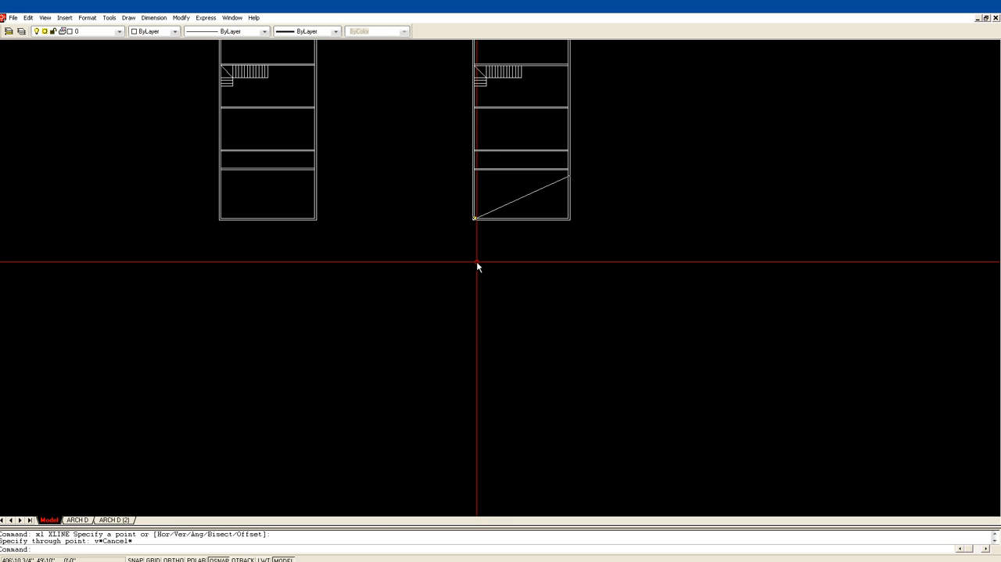
# Draw vertical construction lines through the lower-left and lower-right outer corners of the inserted floor plan.
pyautogui.write('xl')
pyautogui.press('Return')
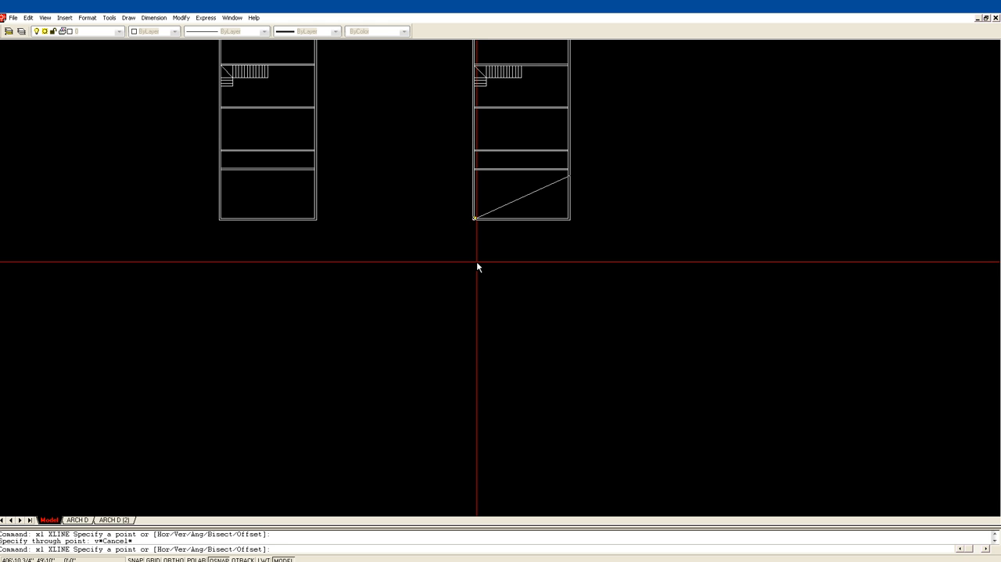
pyautogui.write('v')
pyautogui.press('Return')
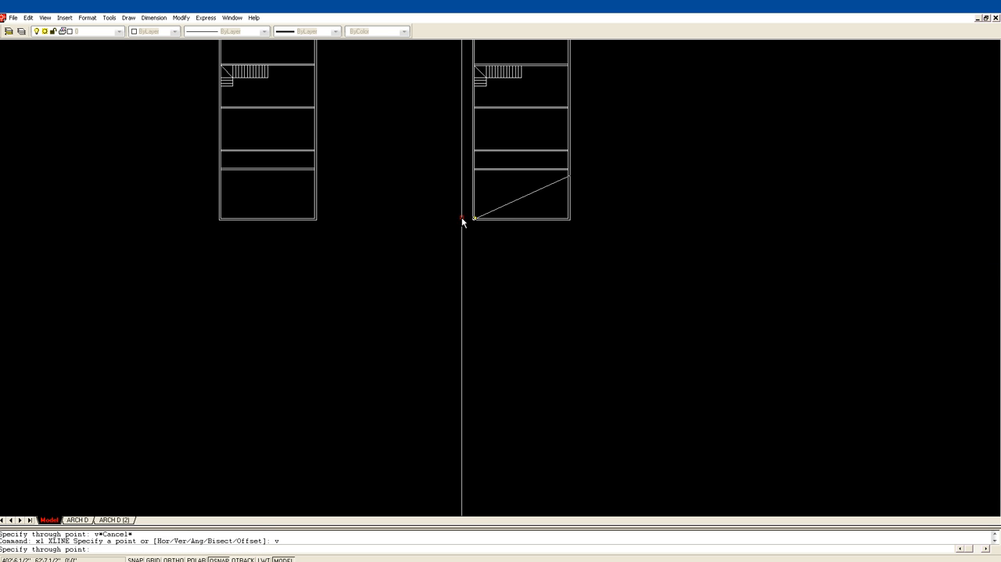
pyautogui.scroll(4, 467, 258)
pyautogui.moveTo(447, 212); pyautogui.dragTo(272, 379, button='middle')
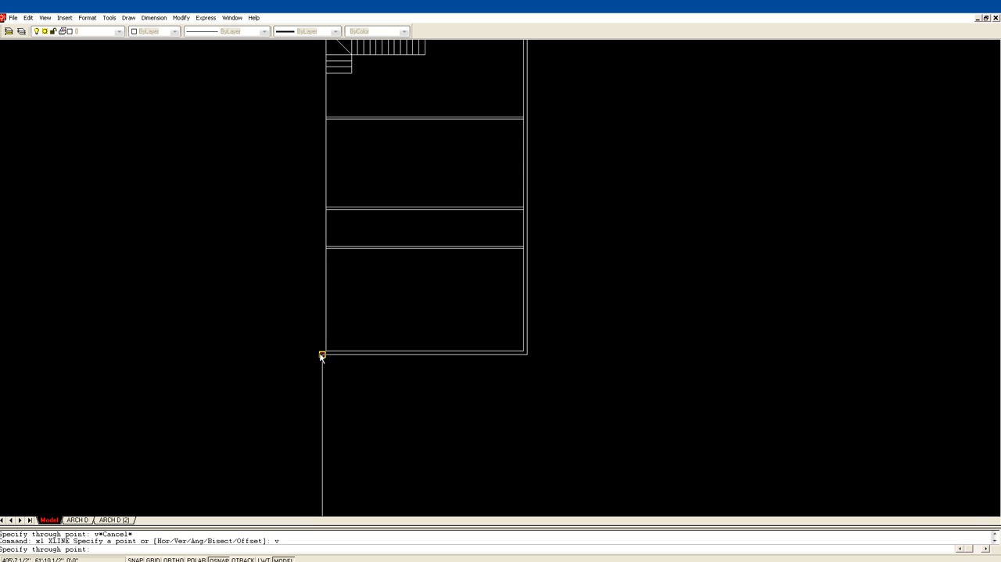
pyautogui.click(322, 355)
pyautogui.click(527, 354)
pyautogui.press('Escape')
# Draw a horizontal line about 47 feet long across both construction lines below the inserted plan, with Ortho on.
pyautogui.scroll(-3, 603, 348)
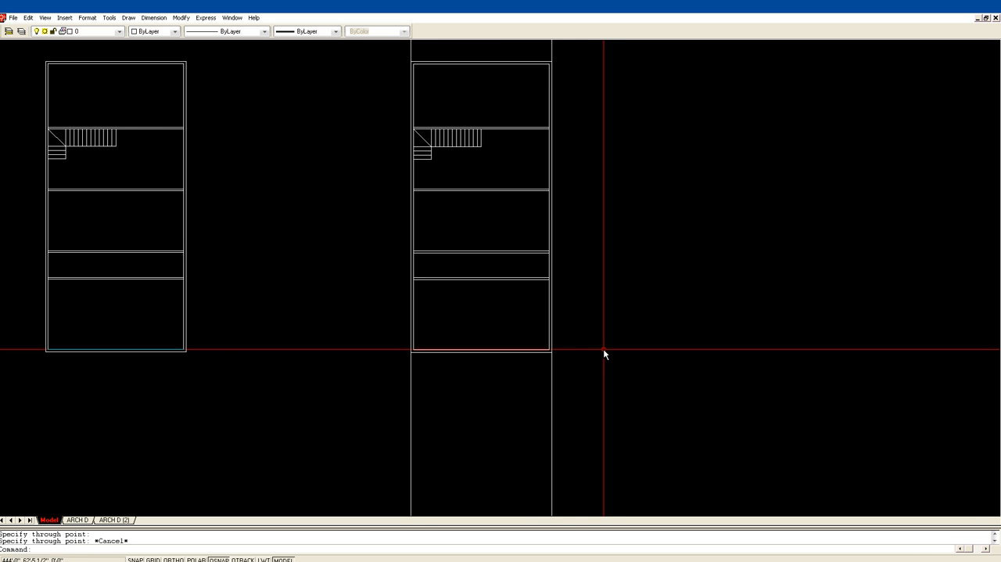
pyautogui.moveTo(455, 446); pyautogui.dragTo(380, 311, button='middle')
pyautogui.write('l')
pyautogui.press('Return')
pyautogui.click(329, 358)
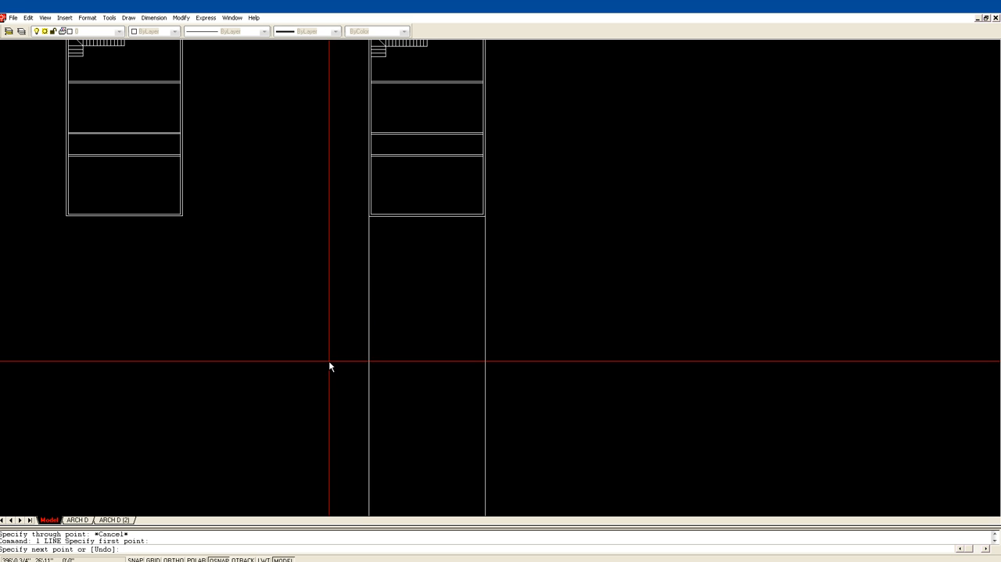
pyautogui.press('F8')
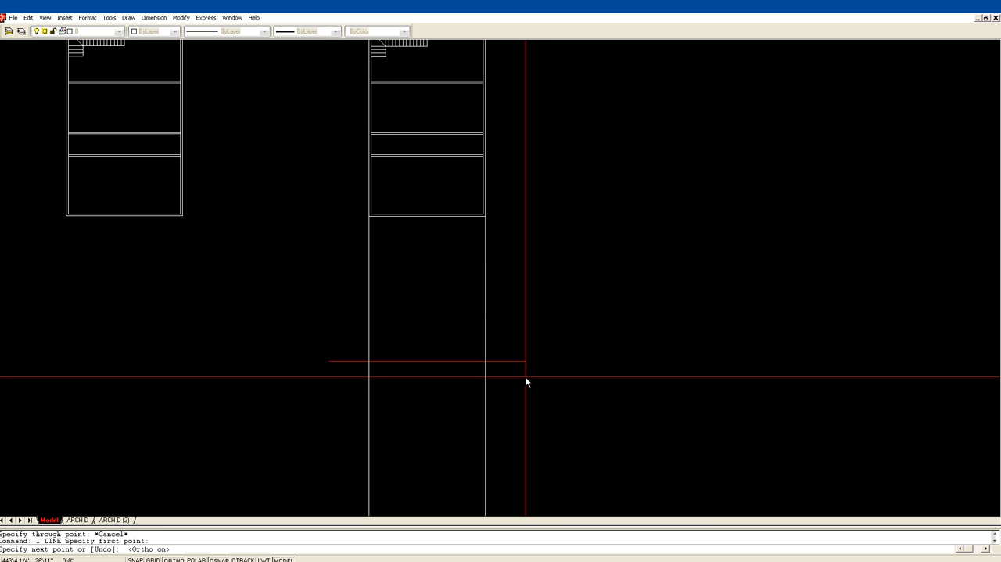
pyautogui.click(524, 383)
pyautogui.press('Return')
# Offset the horizontal line below the plan upward by 8 inches.
pyautogui.scroll(-1, 551, 314)
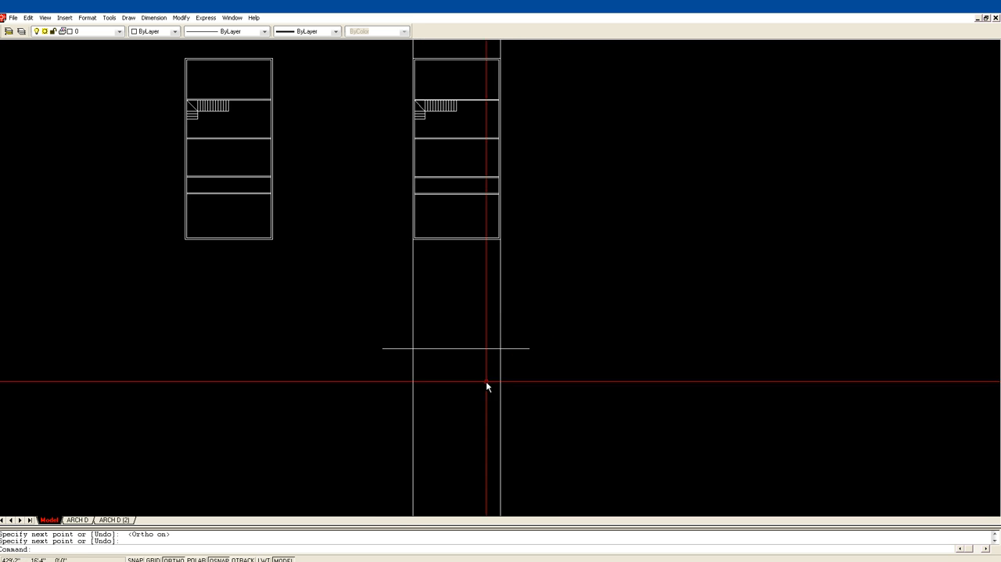
pyautogui.write('z')
pyautogui.press('Return')
pyautogui.click(358, 386)
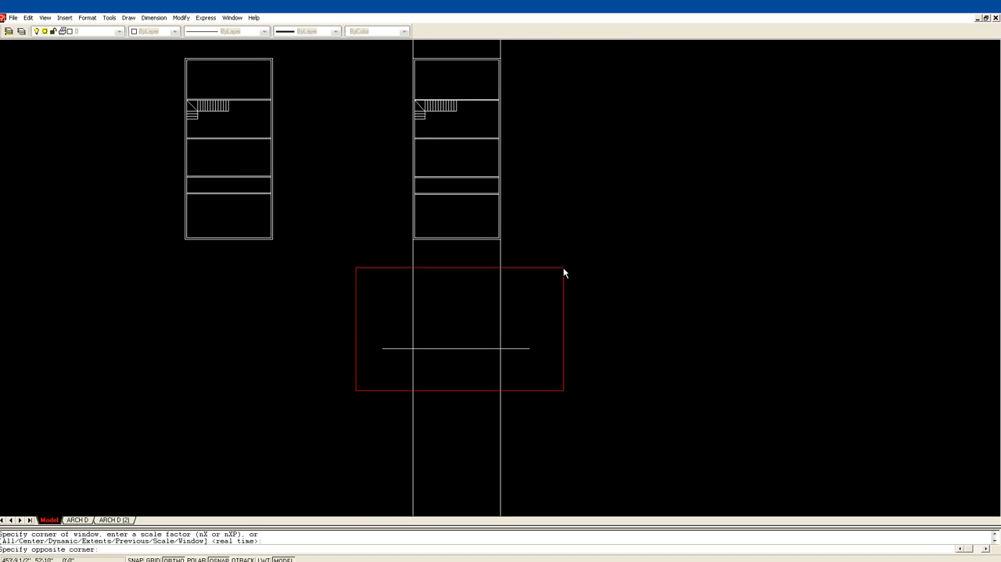
pyautogui.click(536, 298)
pyautogui.scroll(-1, 608, 290)
pyautogui.moveTo(608, 290)
pyautogui.mouseDown(button='middle')
pyautogui.moveTo(567, 302)
pyautogui.moveTo(565, 235)
pyautogui.mouseUp(button='middle')
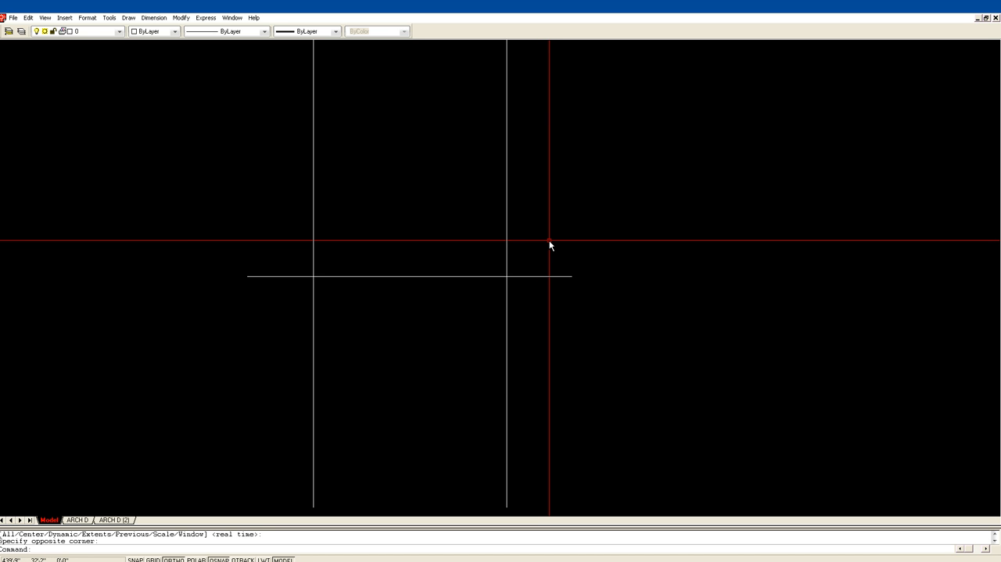
pyautogui.write('o')
pyautogui.press('Return')
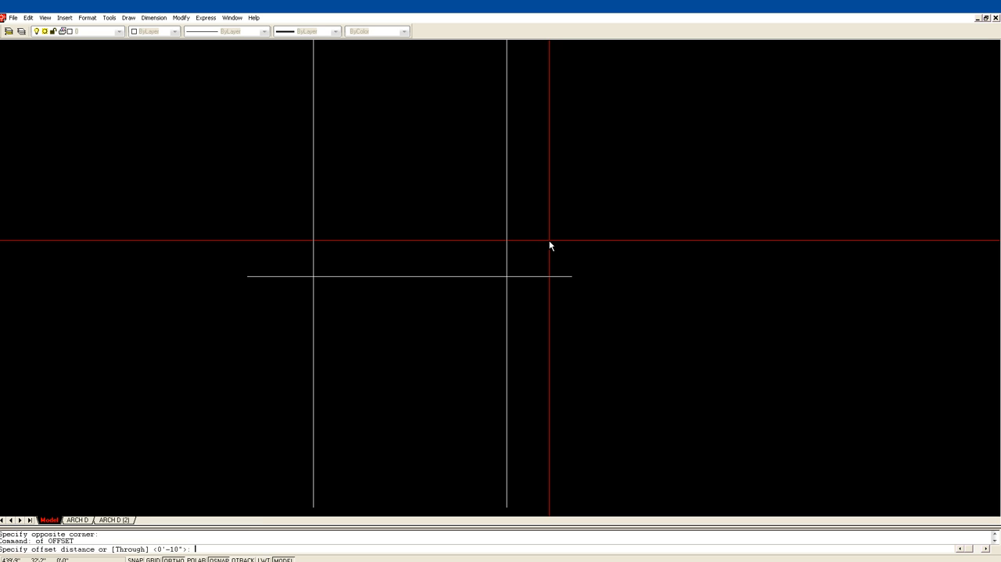
pyautogui.write('8')
pyautogui.press('Return')
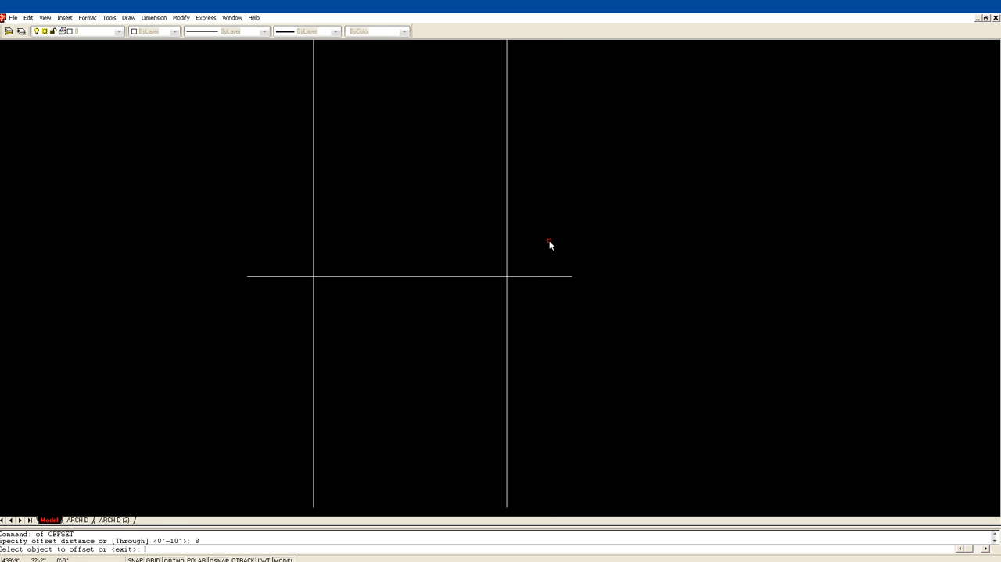
pyautogui.click(522, 272)
pyautogui.click(523, 275)
pyautogui.click(521, 269)
pyautogui.press('Return')
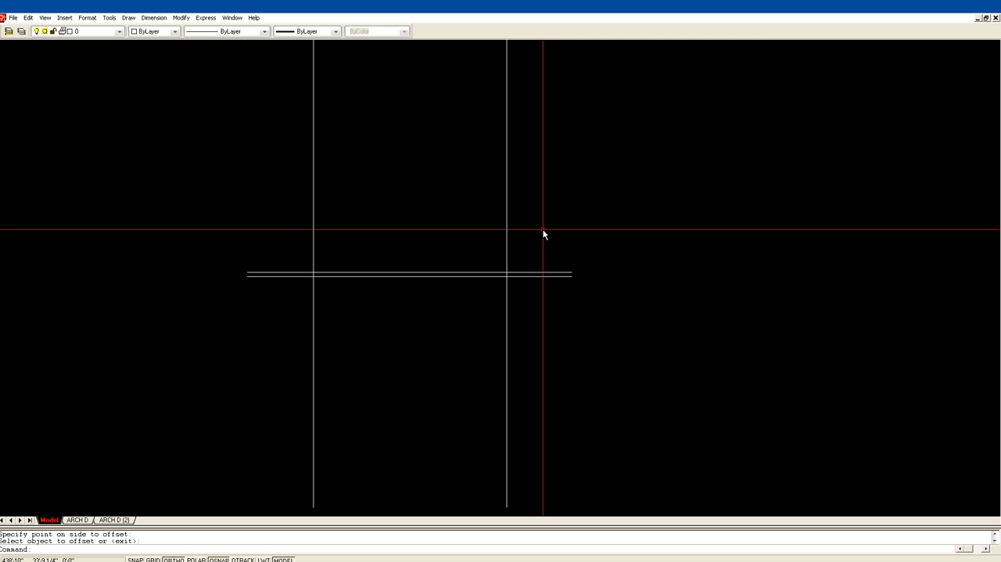
# Offset the upper of the two horizontal lines upward by 10 inches.
pyautogui.write('of')
pyautogui.press('Return')
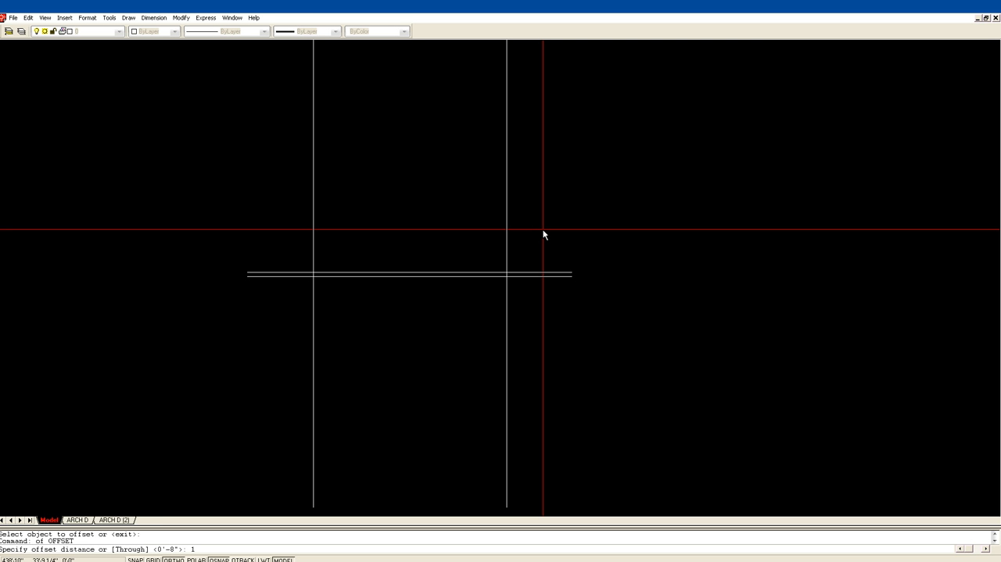
pyautogui.write('1')
pyautogui.press('Return')
pyautogui.click(514, 273)
pyautogui.click(516, 261)
pyautogui.press('Return')
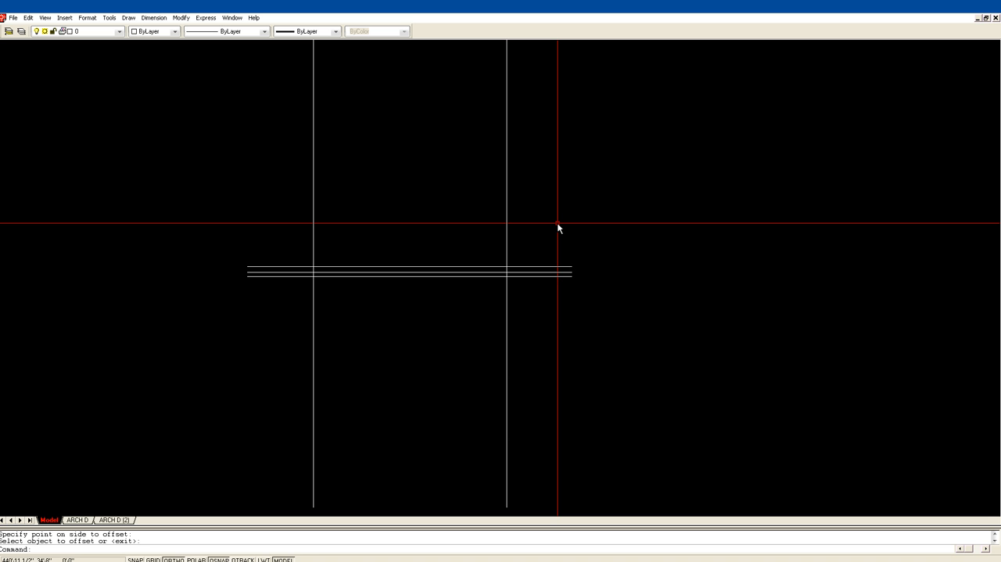
# Offset the topmost horizontal line upward by 8 feet.
pyautogui.press('Return')
pyautogui.write("8'")
pyautogui.press('Return')
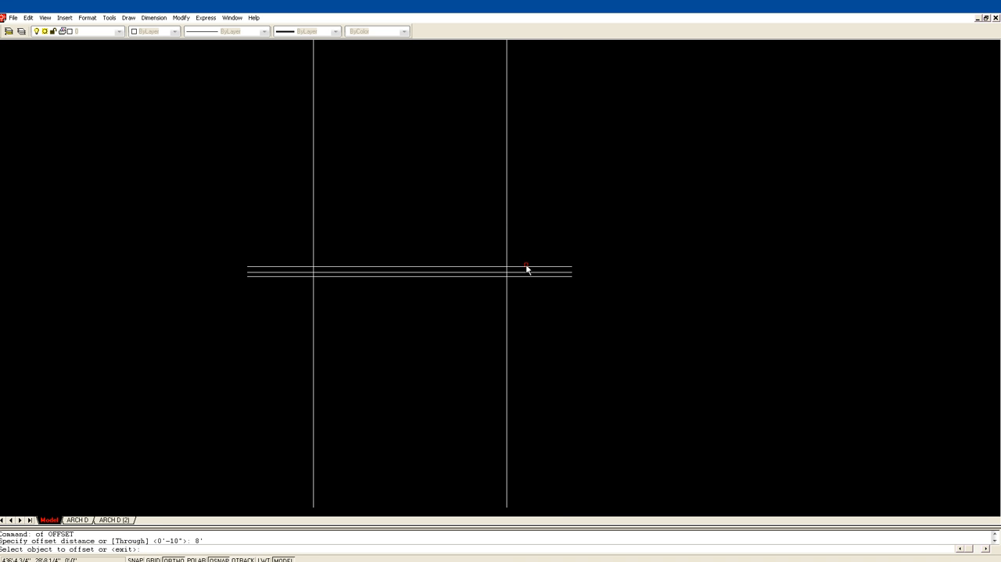
pyautogui.click(526, 267)
pyautogui.click(521, 243)
pyautogui.press('Return')
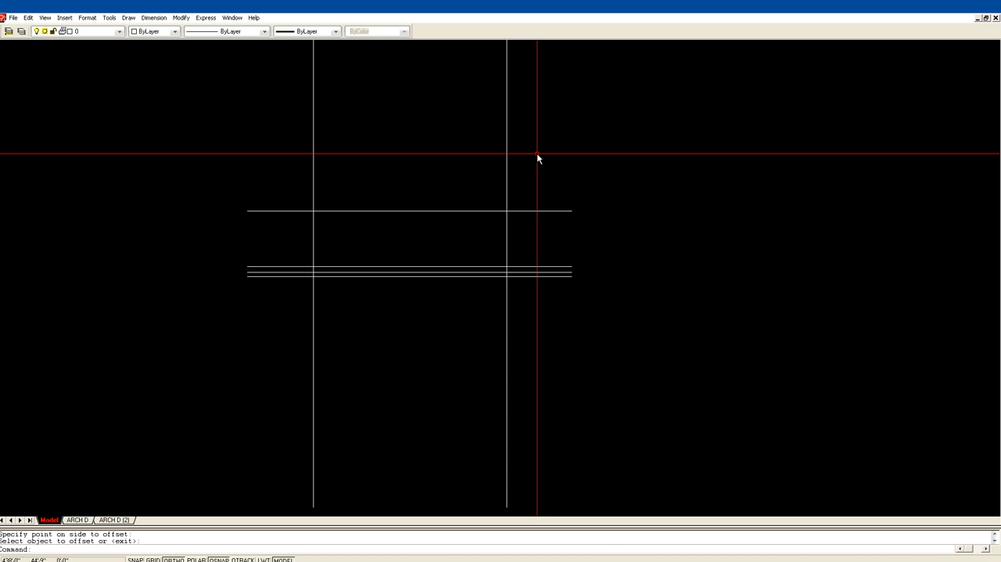
# Offset the middle line of the three closely spaced horizontal lines downward by 10 feet.
pyautogui.write('o')
pyautogui.press('Return')
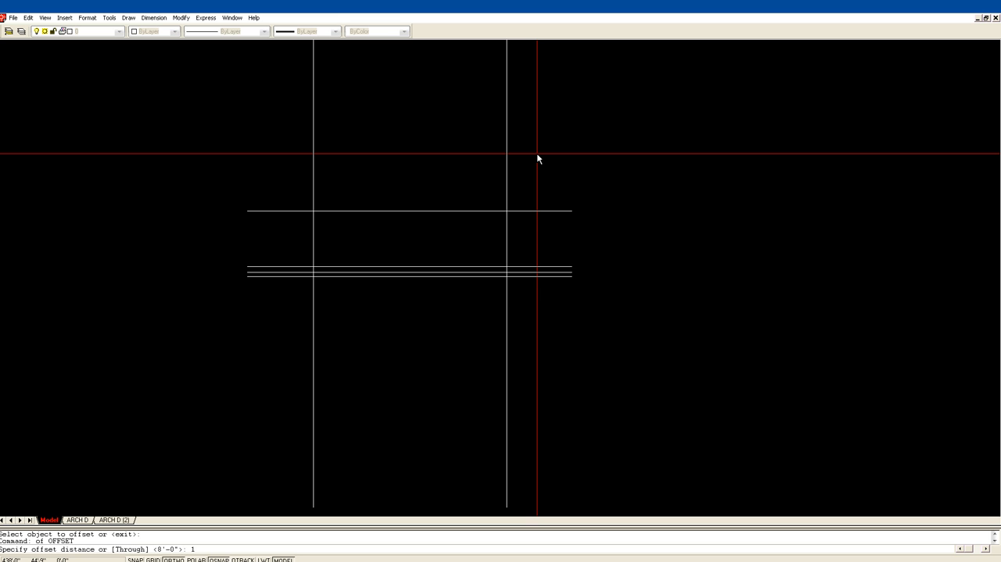
pyautogui.write("10'")
pyautogui.press('Return')
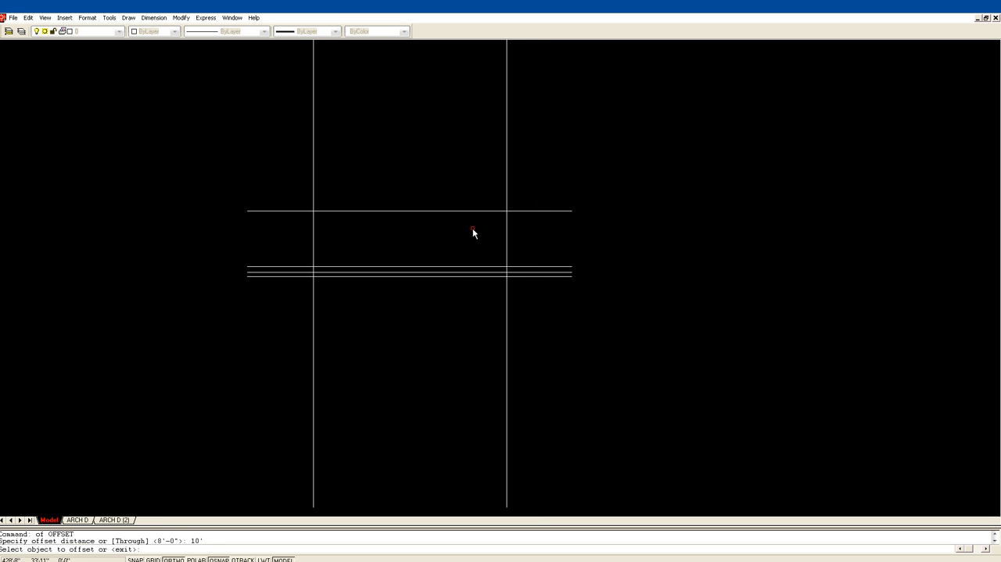
pyautogui.click(456, 275)
pyautogui.click(457, 358)
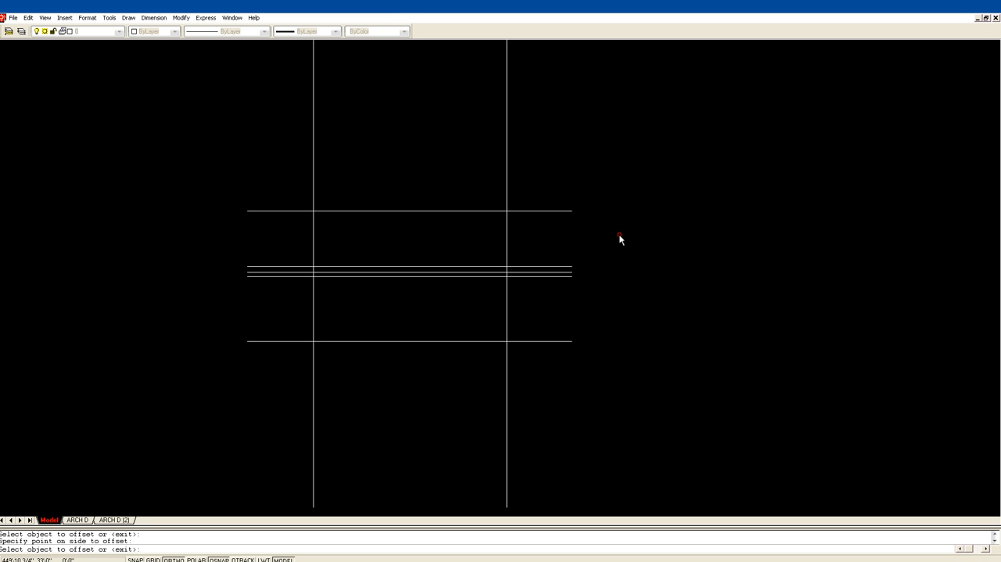
pyautogui.click(619, 234)
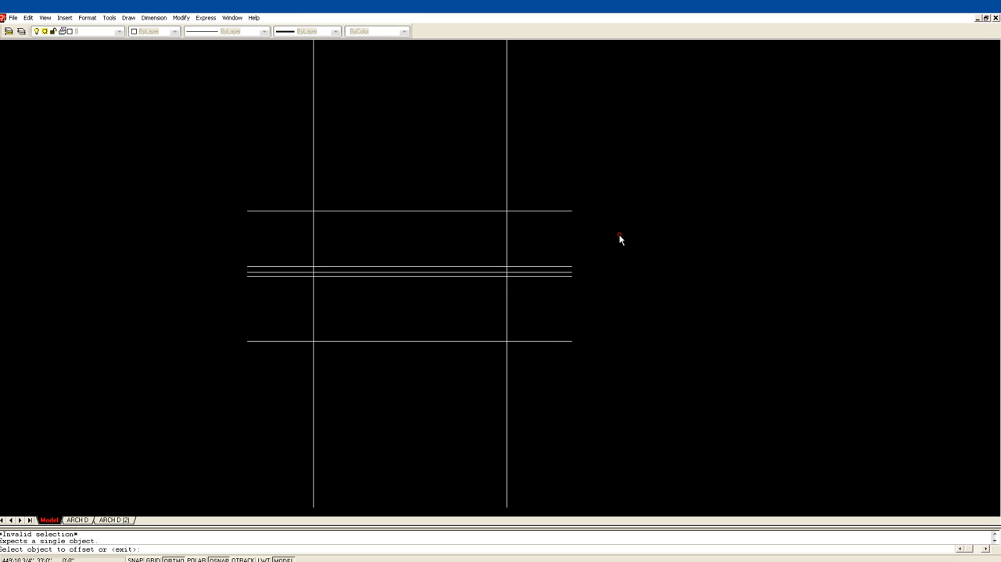
pyautogui.press('Return')
pyautogui.click(441, 341)
pyautogui.click(444, 349)
pyautogui.press('Escape')
pyautogui.write('e')
pyautogui.press('Return')
pyautogui.click(556, 432)
pyautogui.click(548, 400)
pyautogui.press('Return')
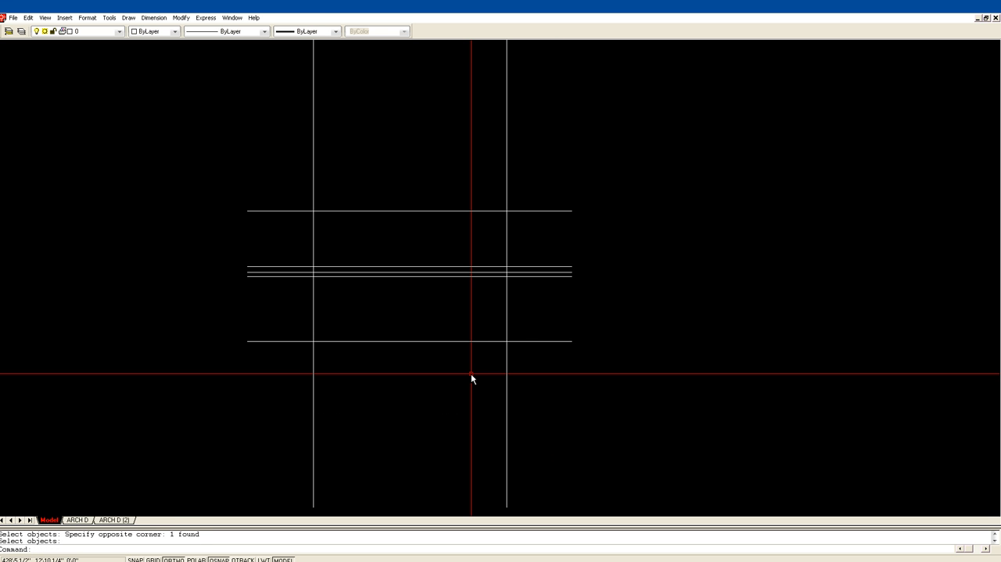
# Offset the lowest horizontal line downward by 4 inches.
pyautogui.write('of')
pyautogui.press('Return')
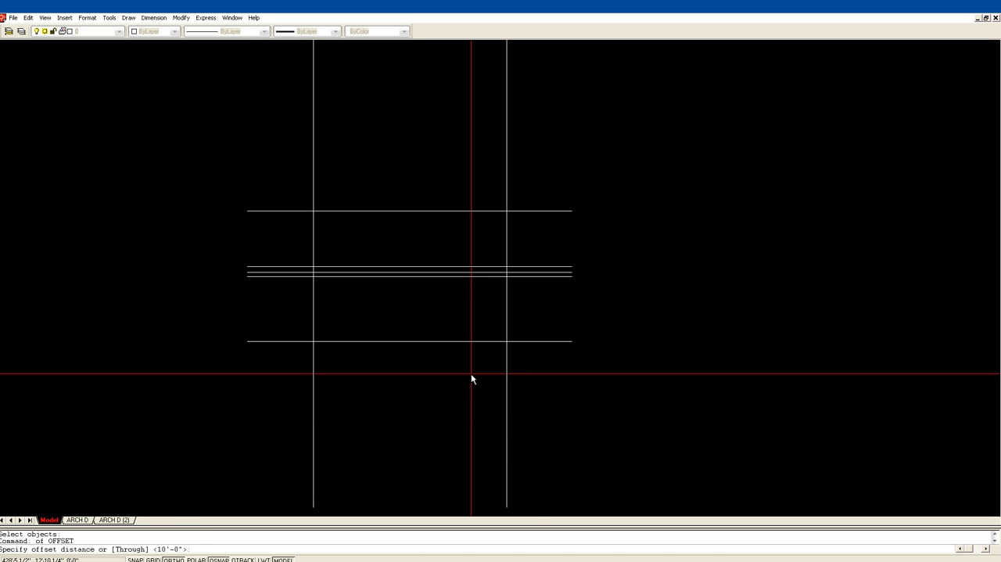
pyautogui.write('4')
pyautogui.press('Return')
pyautogui.click(457, 341)
pyautogui.click(568, 316)
pyautogui.press('Return')
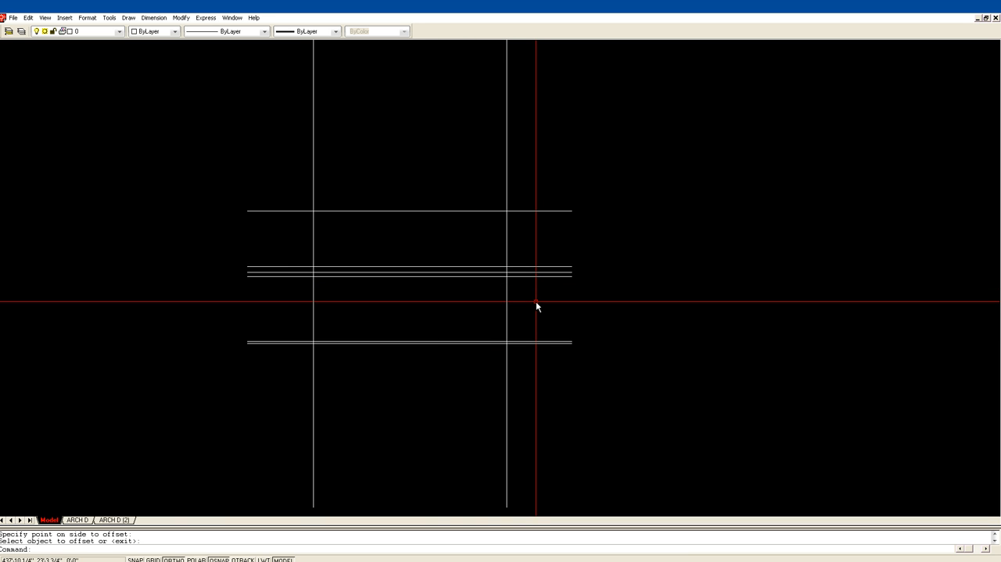
# Trim both vertical construction lines above the topmost horizontal line, using all the horizontal and vertical lines as cutting edges.
pyautogui.press('Escape')
pyautogui.write('tr')
pyautogui.press('Return')
pyautogui.click(548, 387)
pyautogui.click(244, 176)
pyautogui.press('Return')
pyautogui.click(312, 188)
pyautogui.click(505, 202)
# Trim the overhanging ends of all horizontal lines outside the two vertical lines, using a fence on each side.
pyautogui.write('f')
pyautogui.press('Return')
pyautogui.click(536, 197)
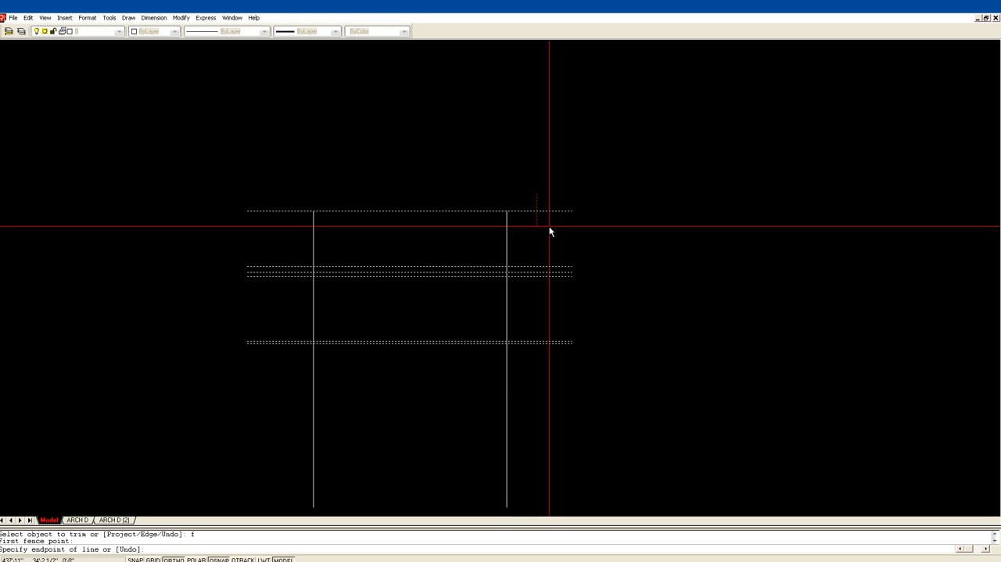
pyautogui.click(574, 387)
pyautogui.press('Return')
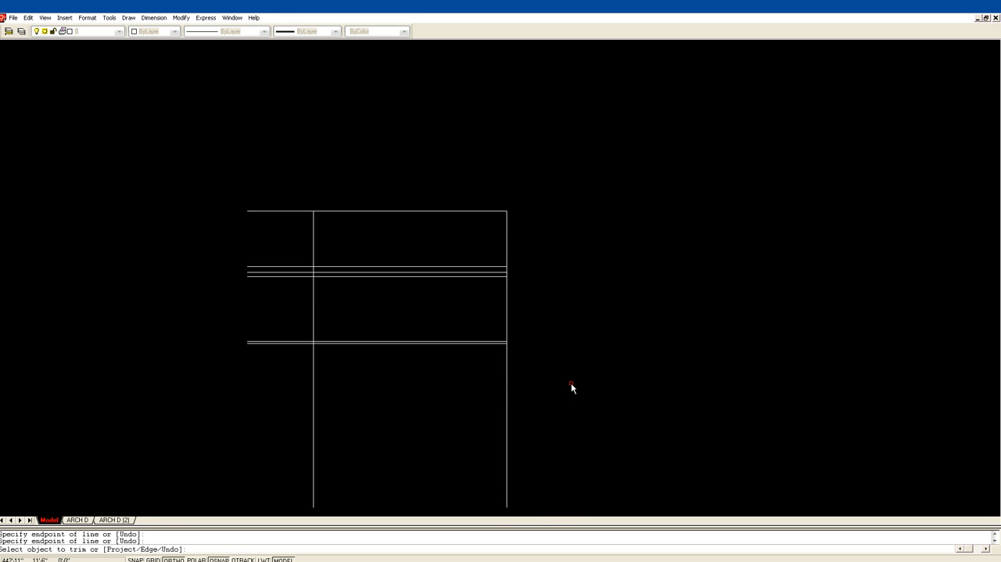
pyautogui.write('f')
pyautogui.press('Return')
pyautogui.click(292, 183)
pyautogui.click(287, 375)
pyautogui.press('Return')
# Trim both vertical lines below the lowest horizontal line with a fence and finish trimming.
pyautogui.write('f')
pyautogui.press('Return')
pyautogui.click(280, 383)
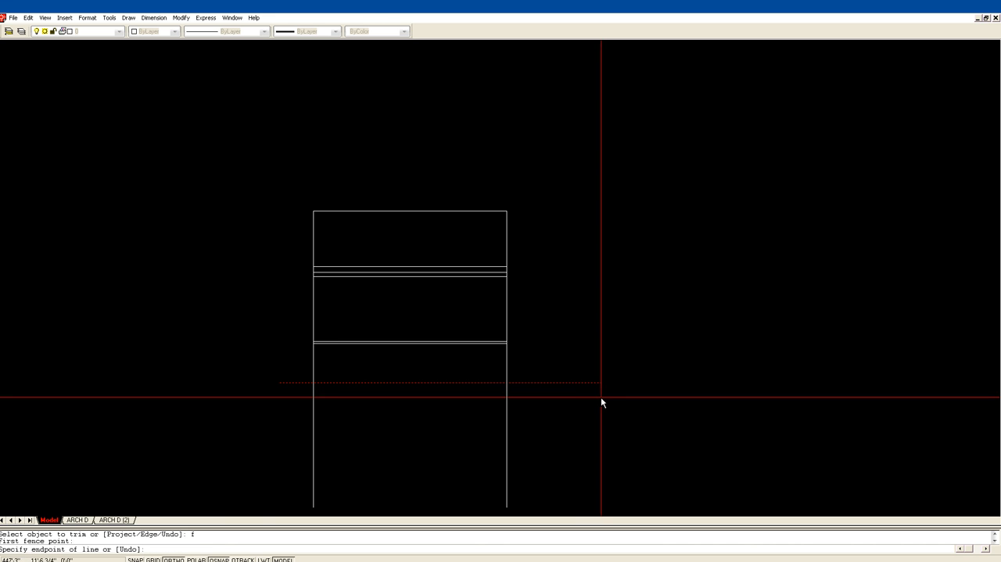
pyautogui.click(596, 402)
pyautogui.press('Return')
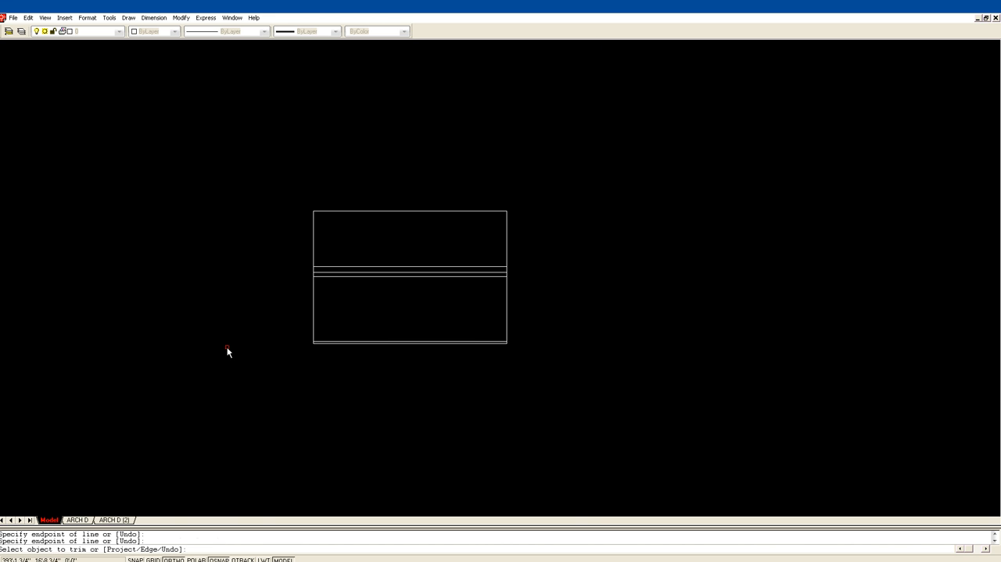
pyautogui.press('Escape')
# Add a vertical dimension outside the right edge, from the upper of the two bottom lines to the middle of the three central lines, keeping the default text.
pyautogui.write('z')
pyautogui.press('Return')
pyautogui.click(267, 365)
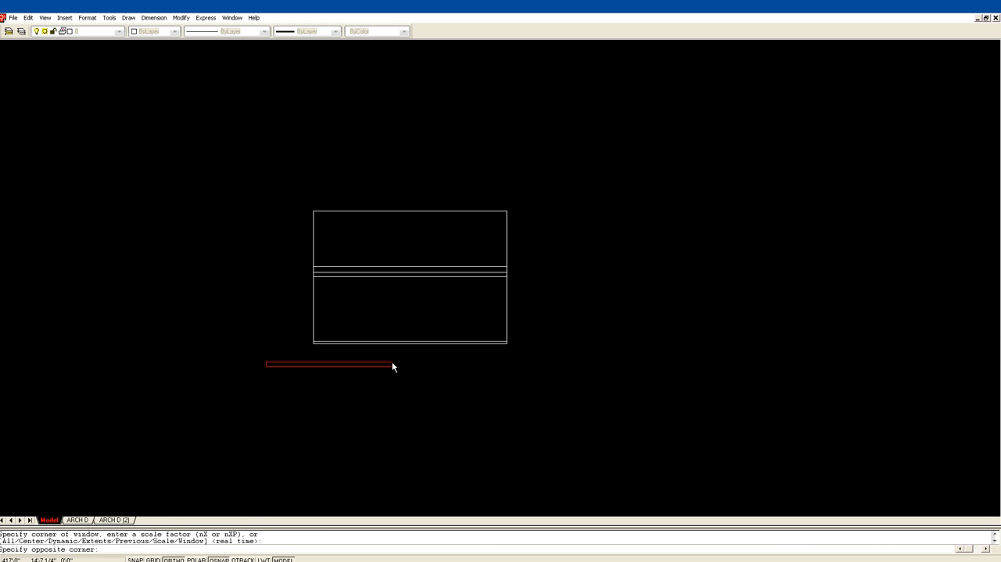
pyautogui.click(539, 188)
pyautogui.scroll(1, 583, 218)
pyautogui.moveTo(561, 227); pyautogui.dragTo(449, 147, button='middle')
pyautogui.moveTo(551, 163); pyautogui.dragTo(569, 226, button='middle')
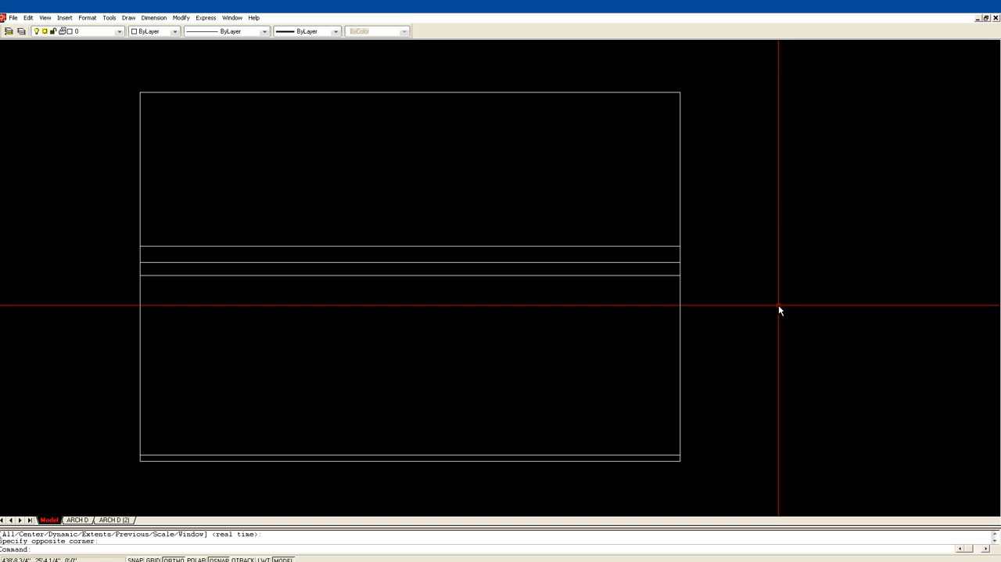
pyautogui.write('dim')
pyautogui.press('Return')
pyautogui.write('ver')
pyautogui.press('Return')
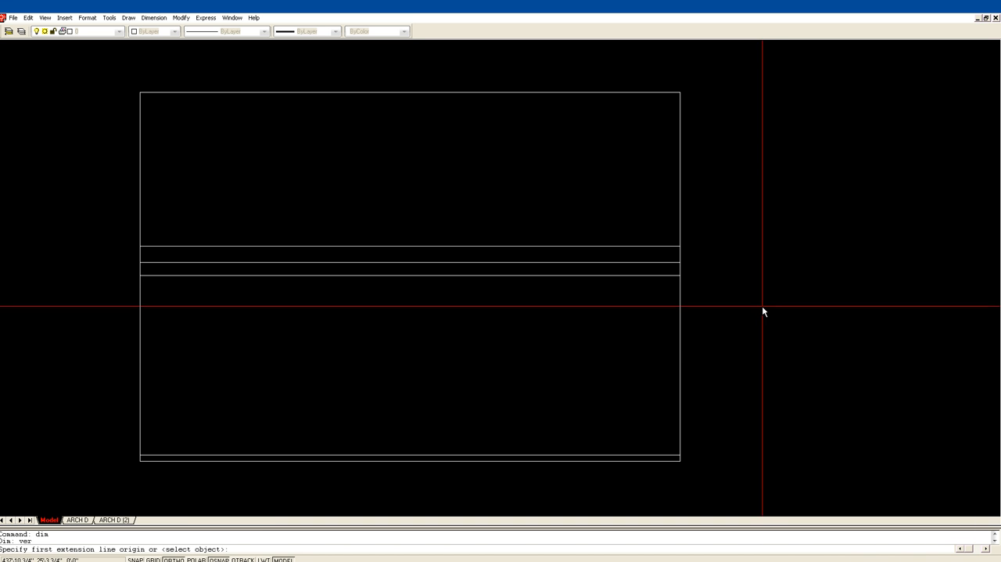
pyautogui.click(680, 455)
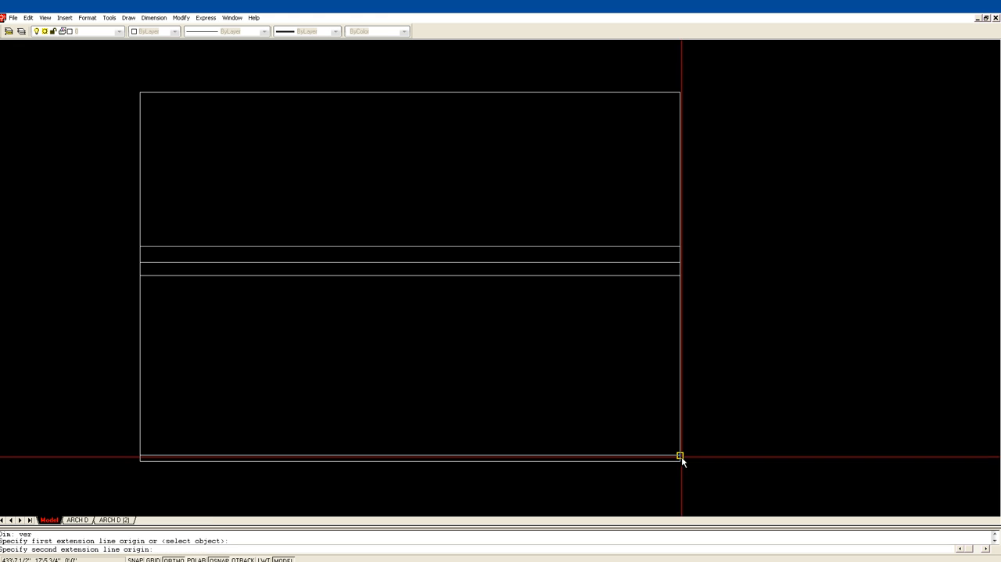
pyautogui.click(680, 262)
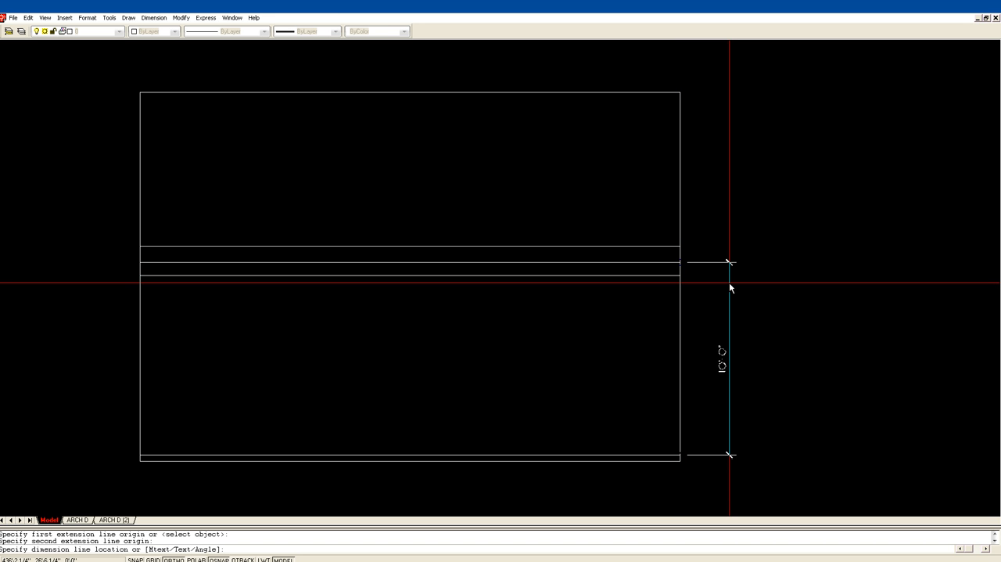
pyautogui.write('t')
pyautogui.press('Return')
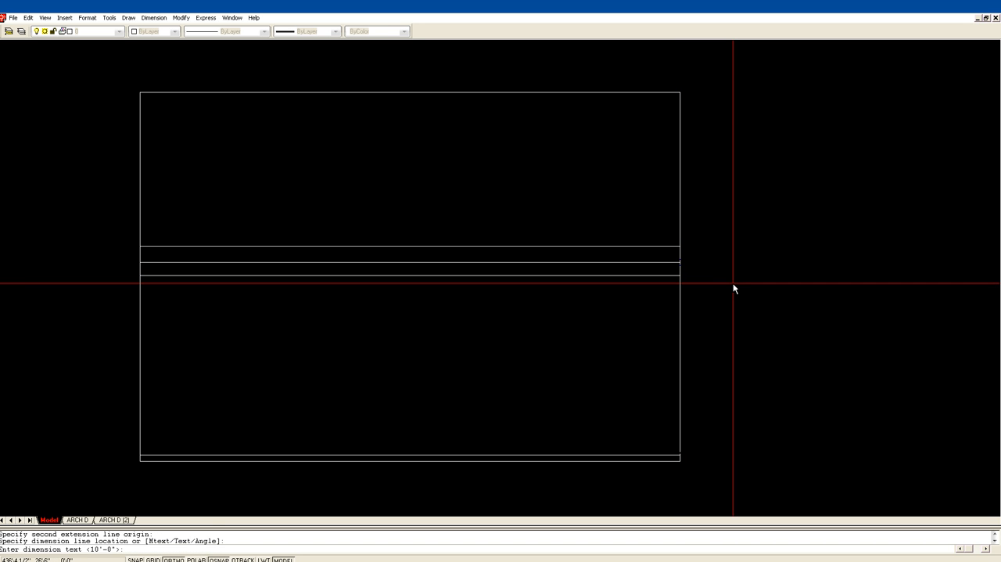
pyautogui.press('Return')
pyautogui.press('Escape')
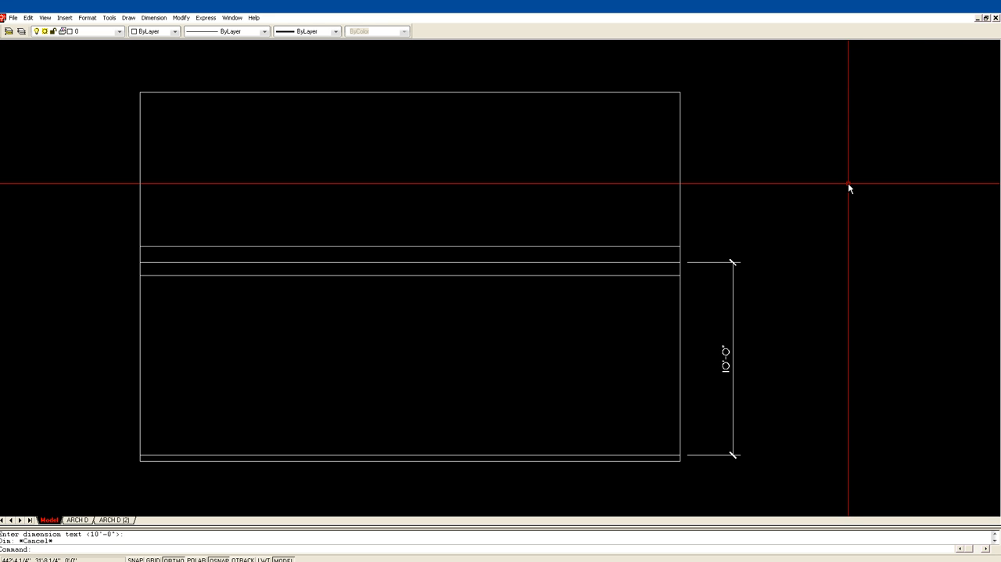
pyautogui.write('dt')
pyautogui.press('Return')
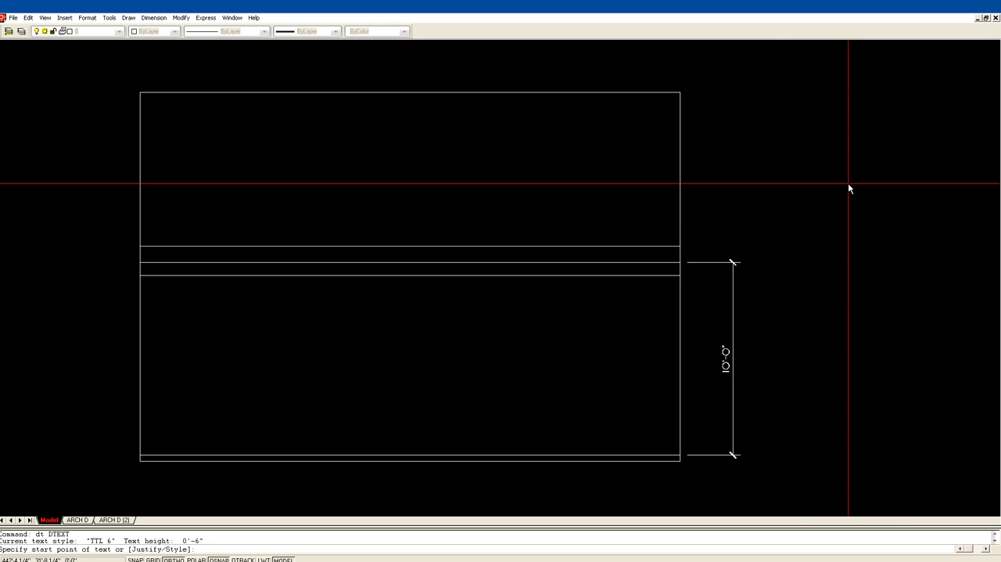
pyautogui.click(729, 250)
pyautogui.press('Return')
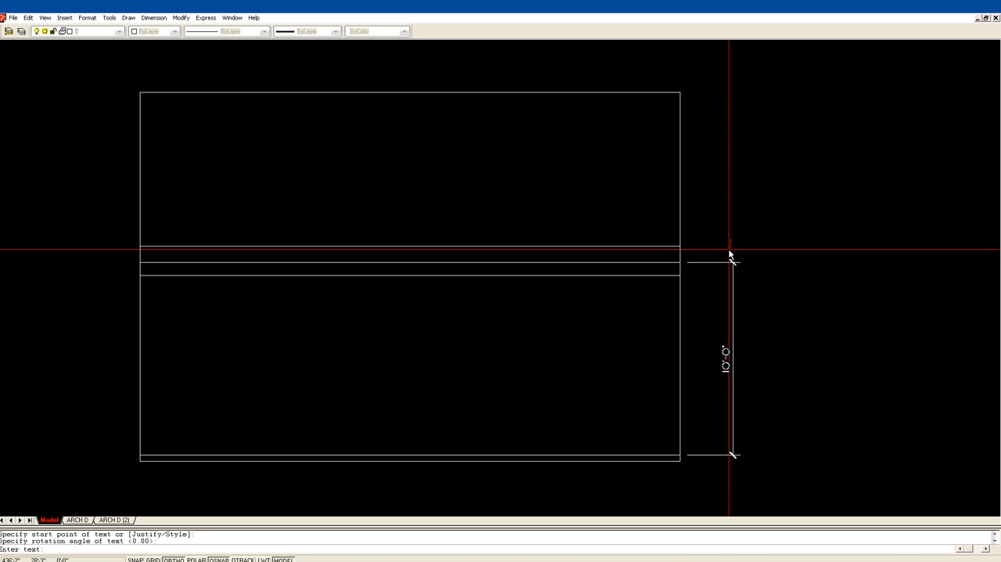
pyautogui.write('to')
pyautogui.press('BackSpace')
pyautogui.write('o CONC.')
pyautogui.press('Escape')
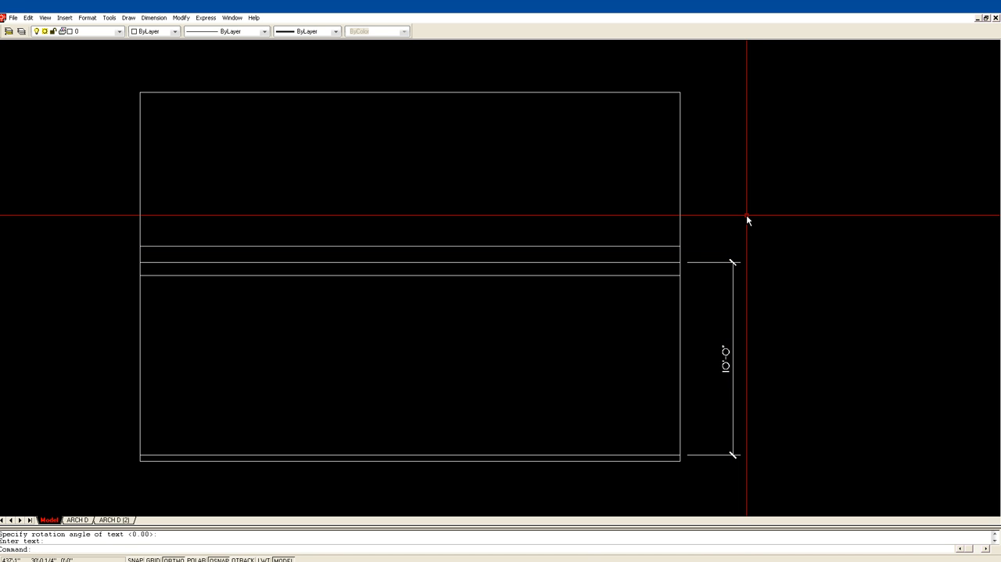
# Add the single-line text "TO CONC." at 0 degrees rotation, just above and to the right of the vertical dimension.
pyautogui.press('Return')
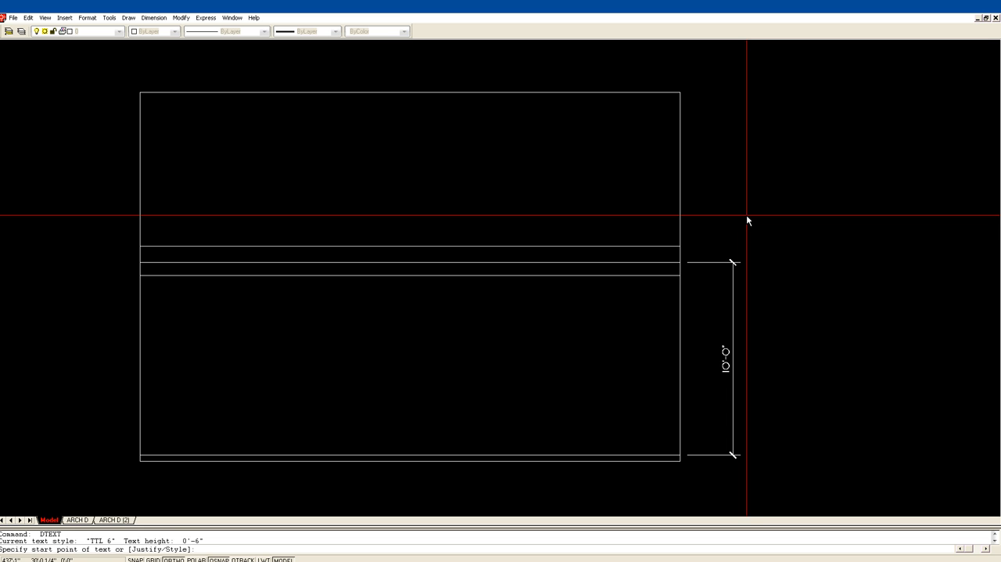
pyautogui.click(751, 249)
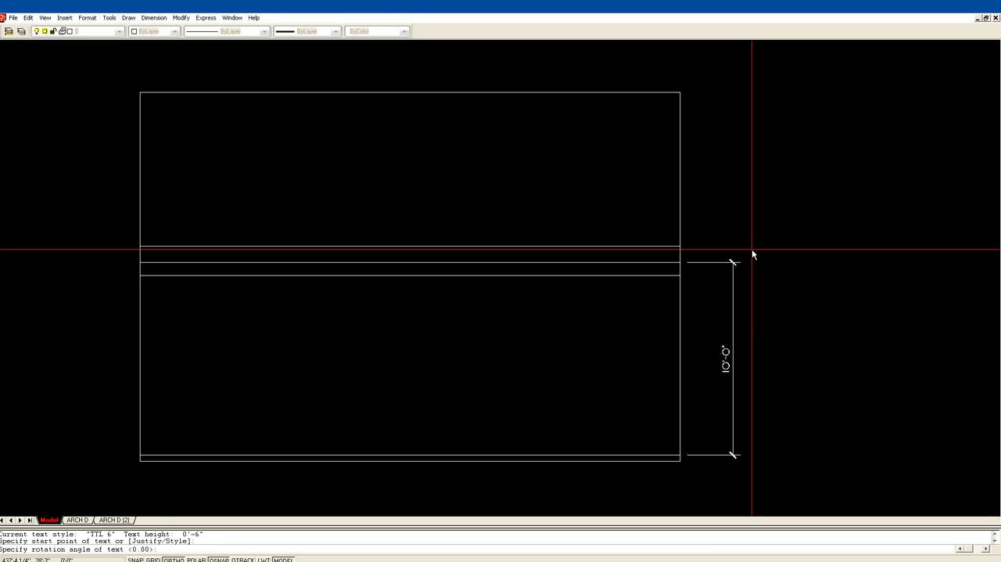
pyautogui.press('Return')
pyautogui.write('TO OF')
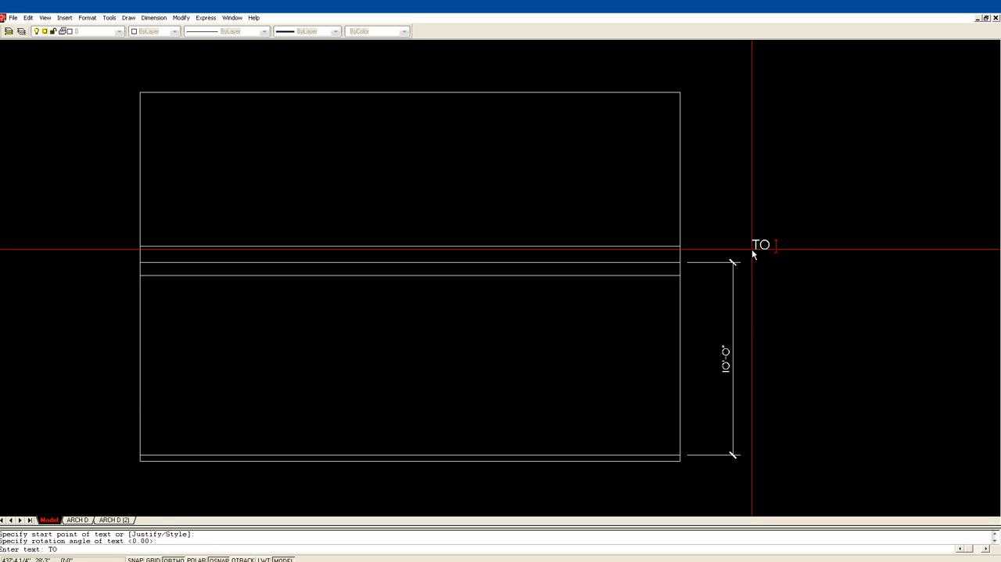
pyautogui.write(' C')
pyautogui.press('BackSpace')
pyautogui.press('BackSpace')
pyautogui.press('BackSpace')
pyautogui.press('BackSpace')
pyautogui.write('CONC.')
pyautogui.press('Return')
pyautogui.press('Escape')
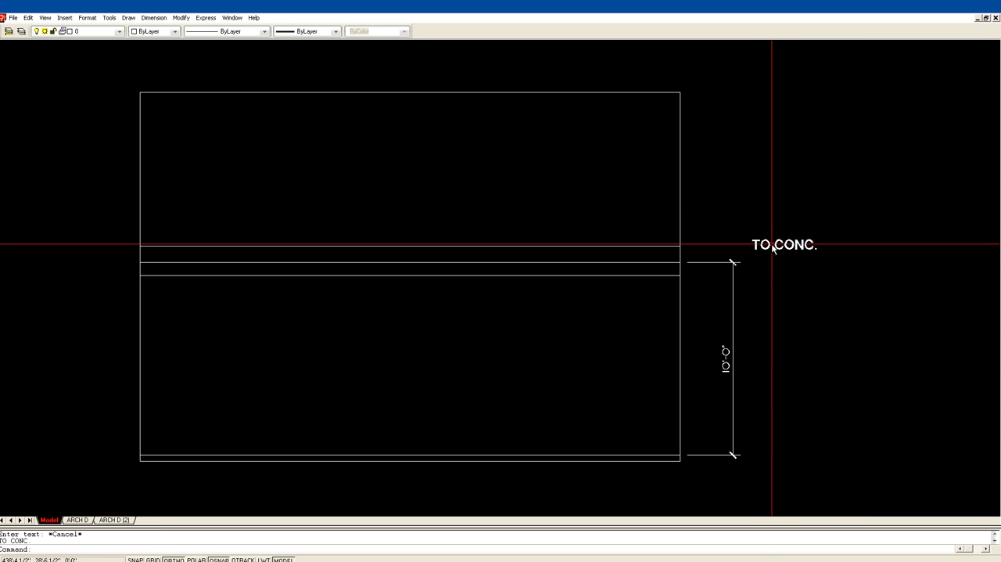
# Set the height of the "TO CONC." text to 4 inches in its properties, then close the properties window.
pyautogui.write('PROPS')
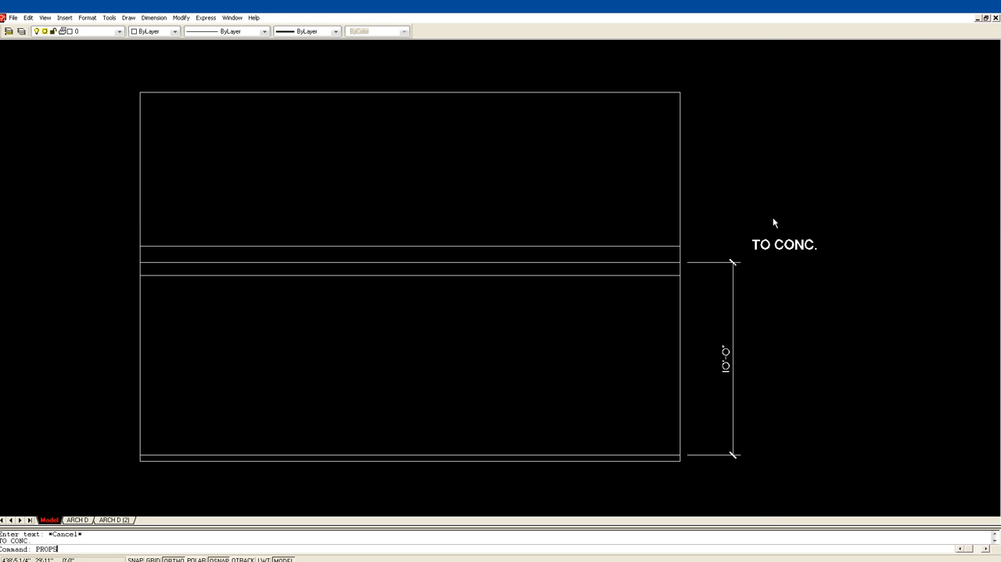
pyautogui.press('Return')
pyautogui.moveTo(820, 168); pyautogui.dragTo(484, 118)
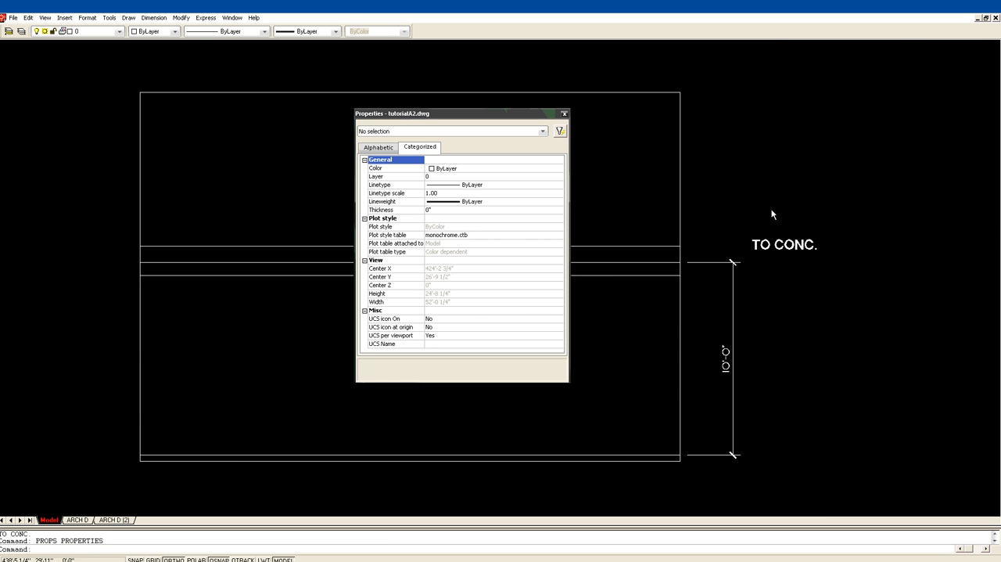
pyautogui.click(778, 244)
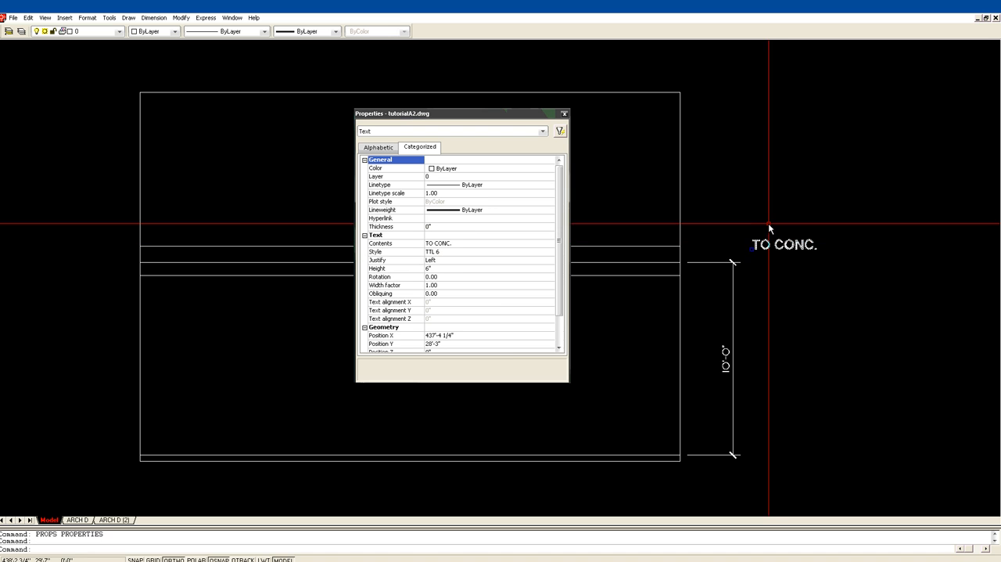
pyautogui.click(431, 269)
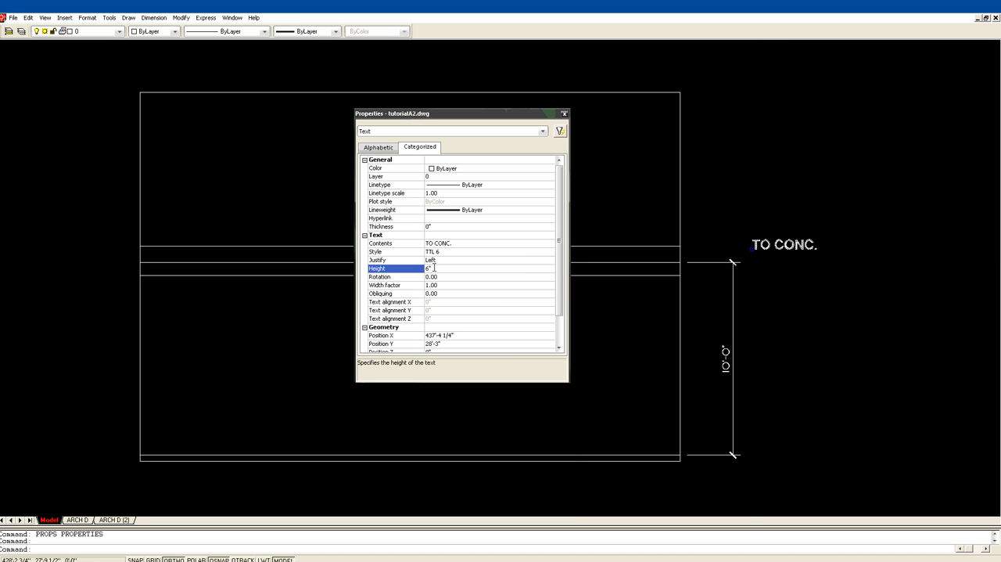
pyautogui.write('4')
pyautogui.click(485, 293)
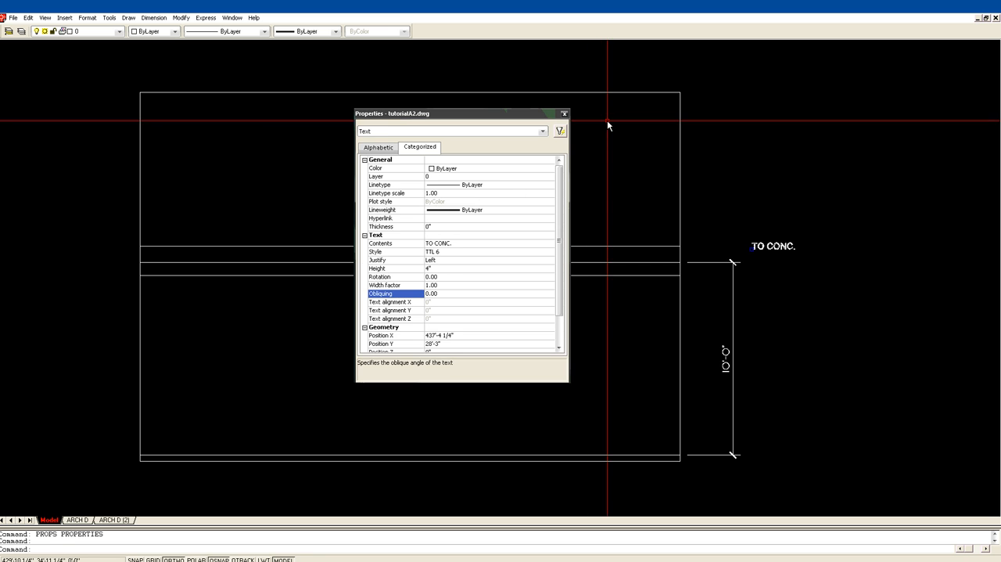
pyautogui.press('Escape')
pyautogui.click(564, 114)
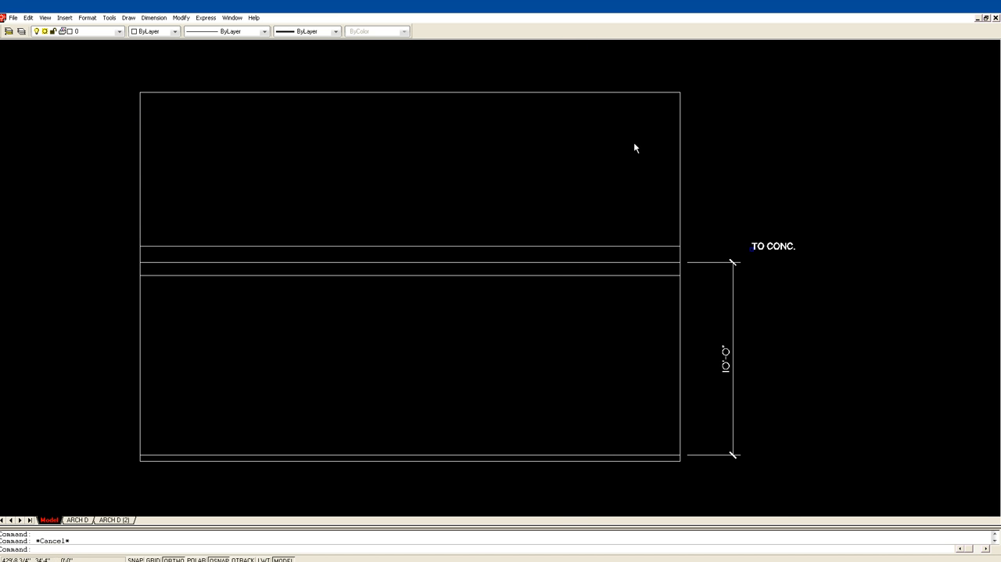
# Move the "TO CONC." text so it sits directly beside the upper end of the vertical dimension, with Ortho off.
pyautogui.write('m')
pyautogui.press('Return')
pyautogui.click(770, 245)
pyautogui.press('Return')
pyautogui.click(764, 247)
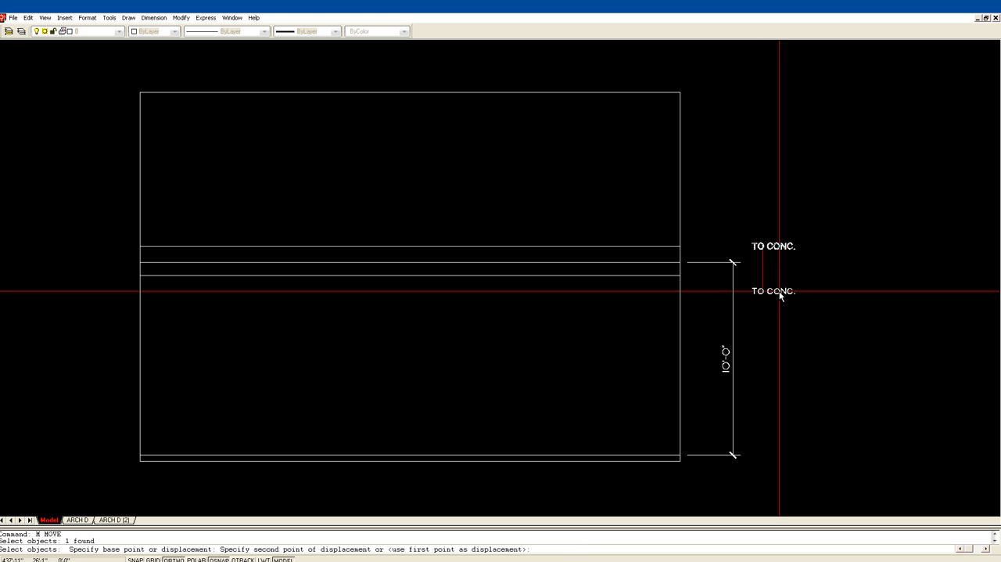
pyautogui.press('F8')
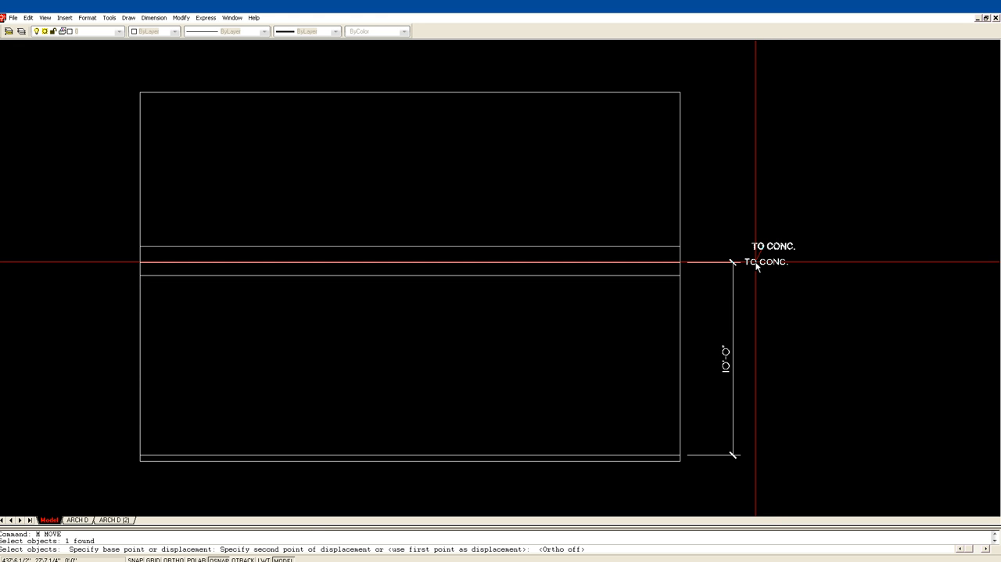
pyautogui.press('Escape')
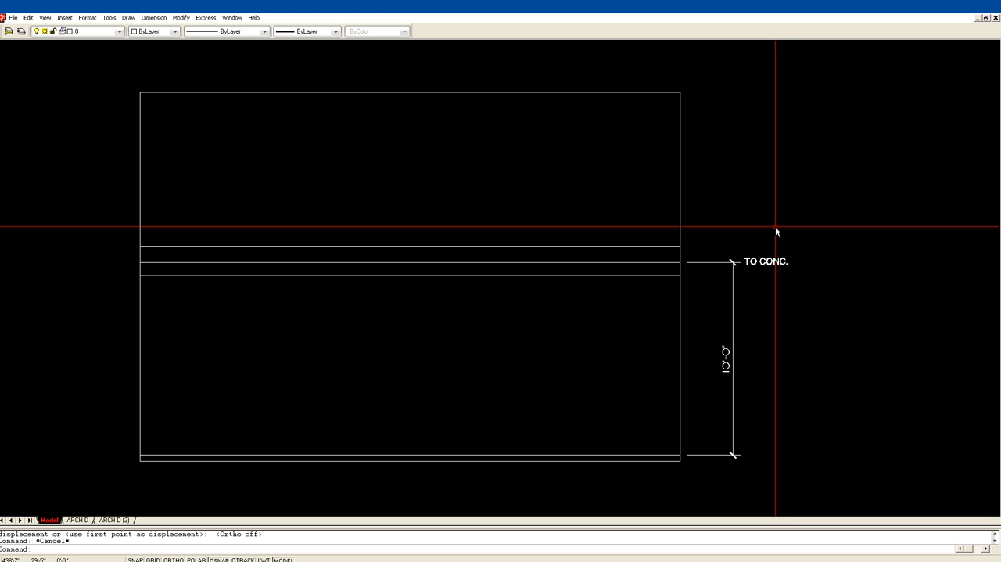
# Copy the "TO CONC." text straight down to the lower end of the vertical dimension, with Ortho on.
pyautogui.write('CP')
pyautogui.press('Return')
pyautogui.click(766, 262)
pyautogui.press('Return')
pyautogui.click(761, 265)
pyautogui.press('F8')
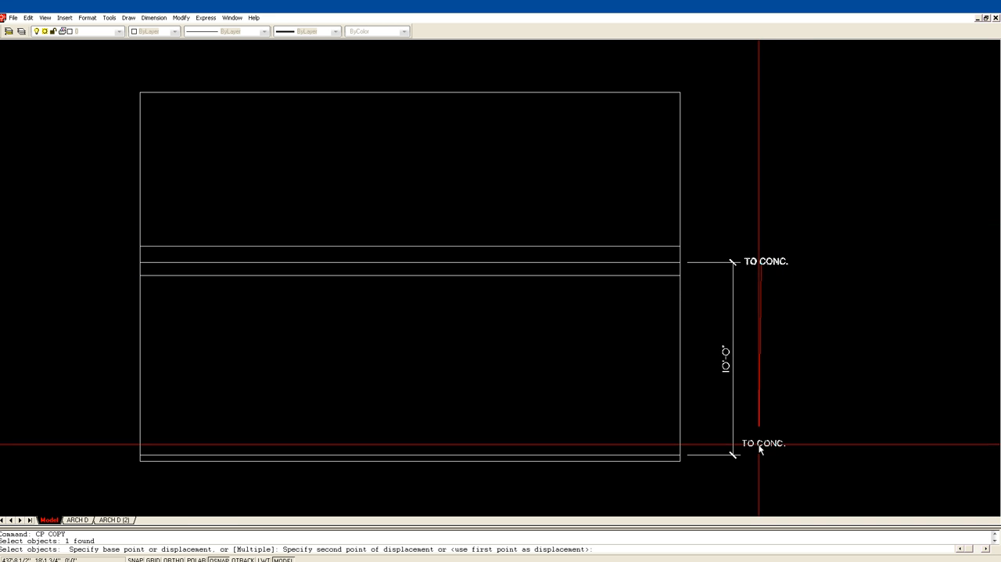
pyautogui.click(761, 453)
pyautogui.press('Escape')
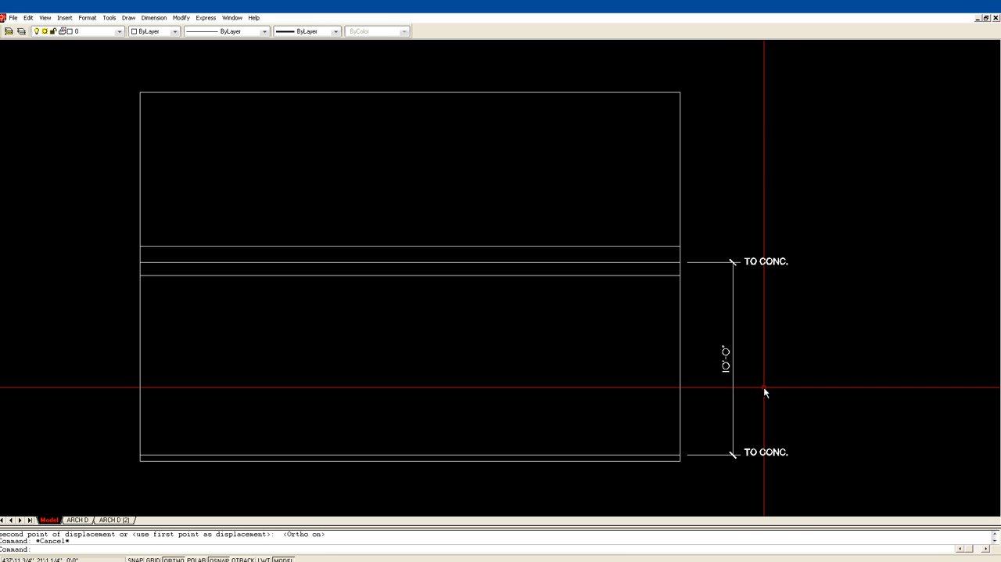
# Change the copied text at the lower end of the dimension to "T/O SLAB".
pyautogui.write('ED')
pyautogui.press('Return')
pyautogui.click(767, 454)
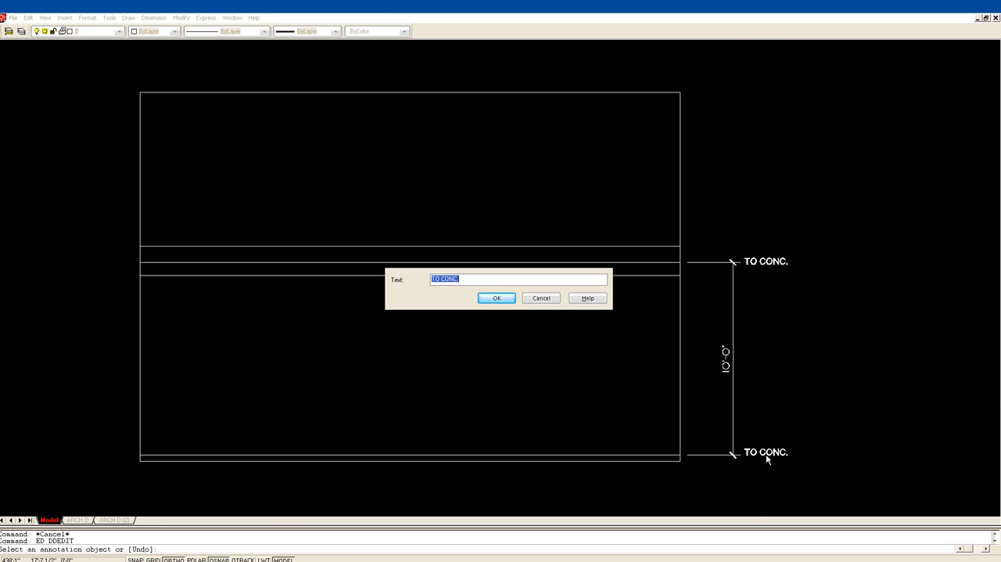
pyautogui.click(436, 279)
pyautogui.write('/')
pyautogui.click(462, 280)
pyautogui.press('BackSpace')
pyautogui.moveTo(462, 279); pyautogui.dragTo(443, 280)
pyautogui.write('SLAB')
pyautogui.press('Delete')
pyautogui.click(497, 300)
pyautogui.press('Escape')
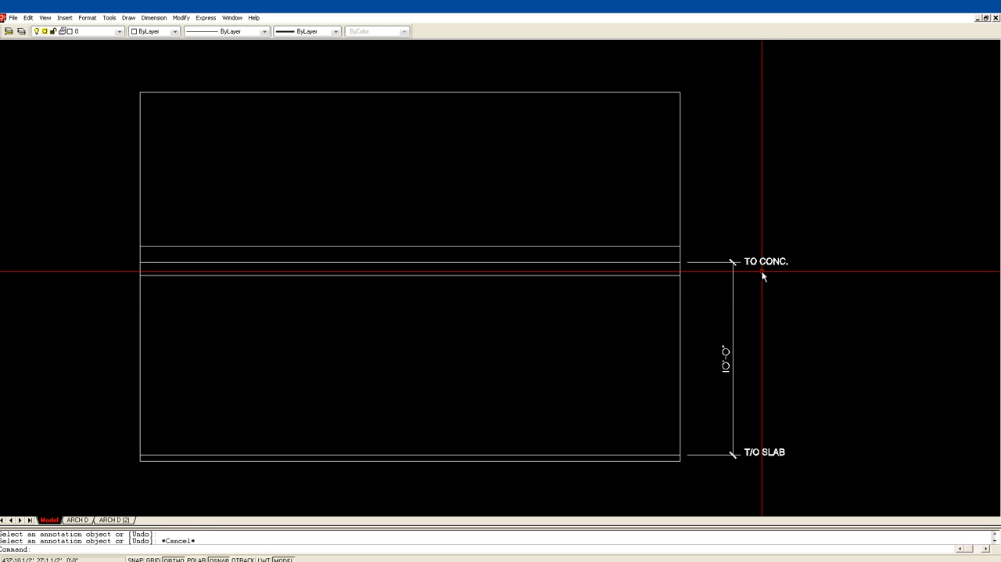
# Change the text at the upper end of the dimension to "T/O CONC".
pyautogui.write('ED')
pyautogui.press('space')
pyautogui.click(766, 265)
pyautogui.click(439, 279)
pyautogui.write('/O CONC.')
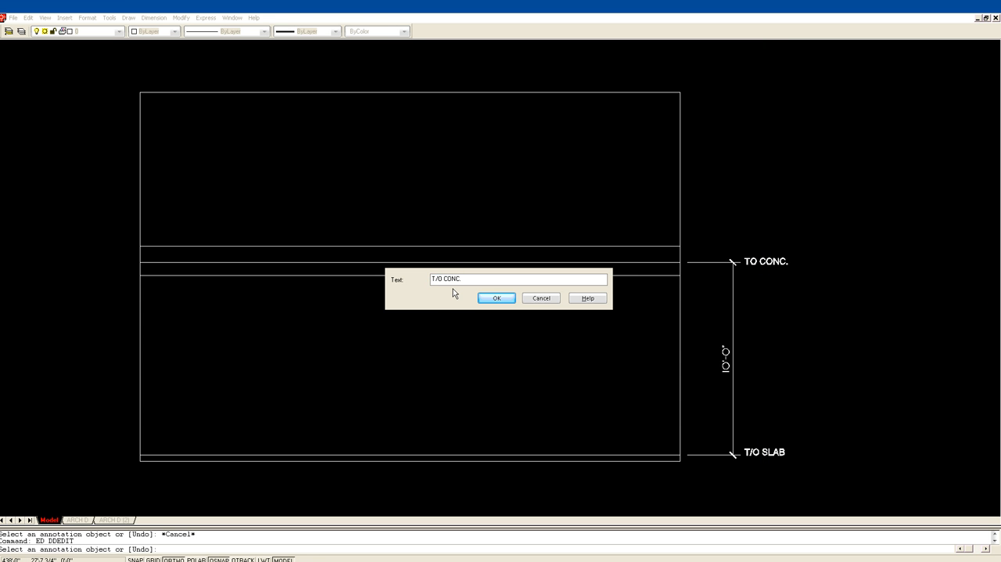
pyautogui.click(468, 281)
pyautogui.click(496, 298)
pyautogui.press('Escape')
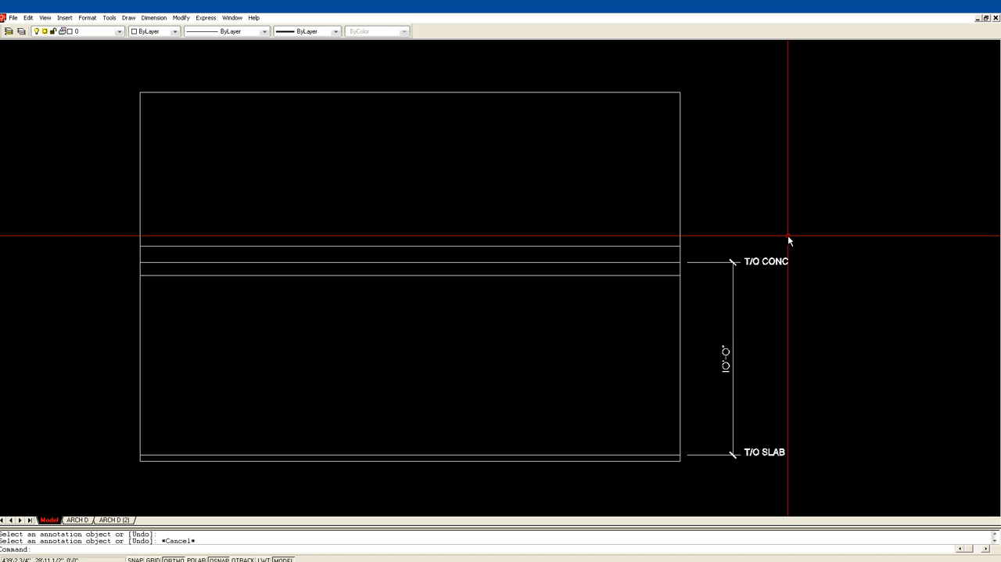
# Offset the outline's right edge 8 inches inward and finish offsetting.
pyautogui.write('OF')
pyautogui.press('Return')
pyautogui.write('8')
pyautogui.press('Return')
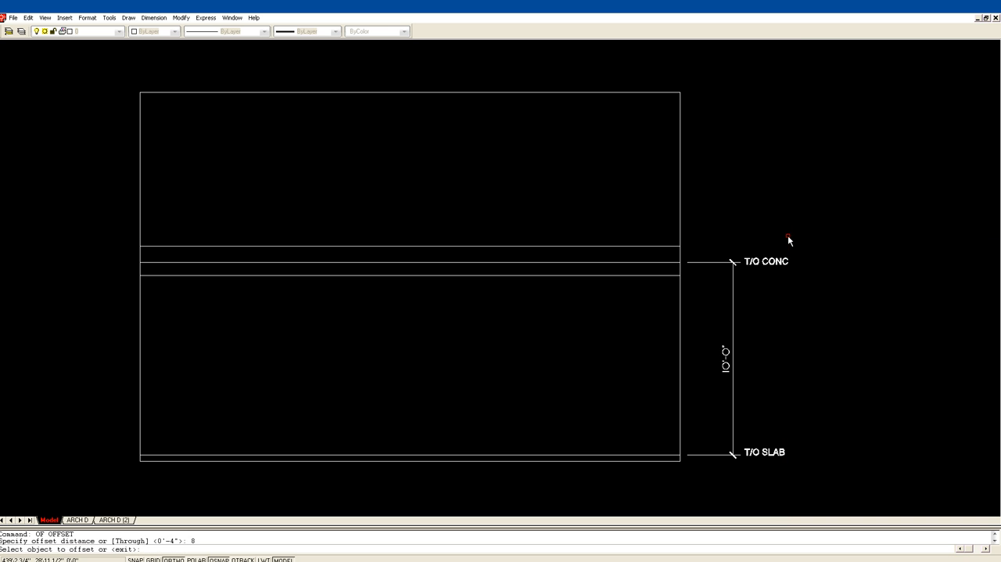
pyautogui.click(679, 334)
pyautogui.click(664, 337)
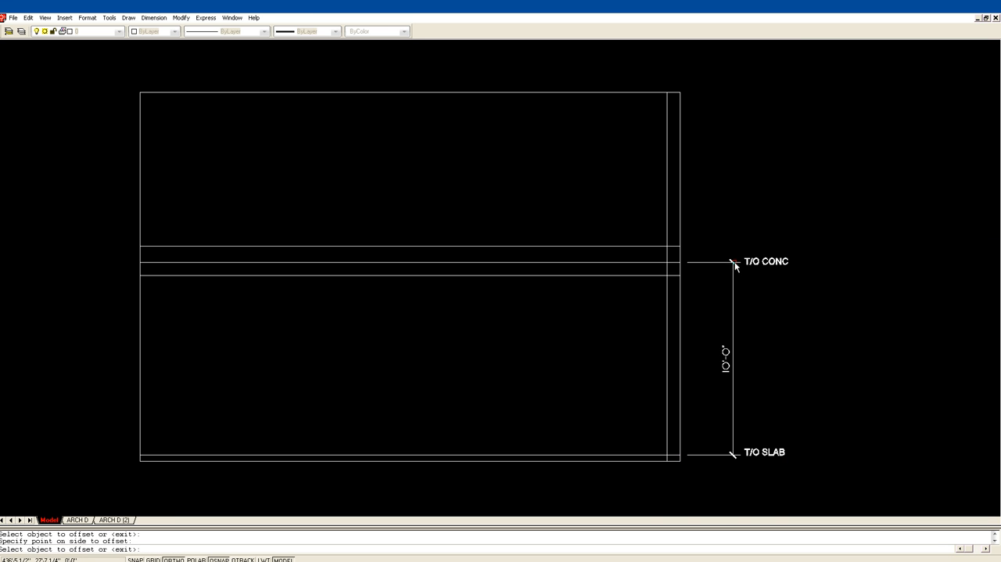
pyautogui.press('Return')
# Trim the offset vertical line above the middle of the three central horizontal lines.
pyautogui.write('tr')
pyautogui.press('Return')
pyautogui.click(671, 262)
pyautogui.press('Return')
pyautogui.click(668, 245)
pyautogui.press('Return')
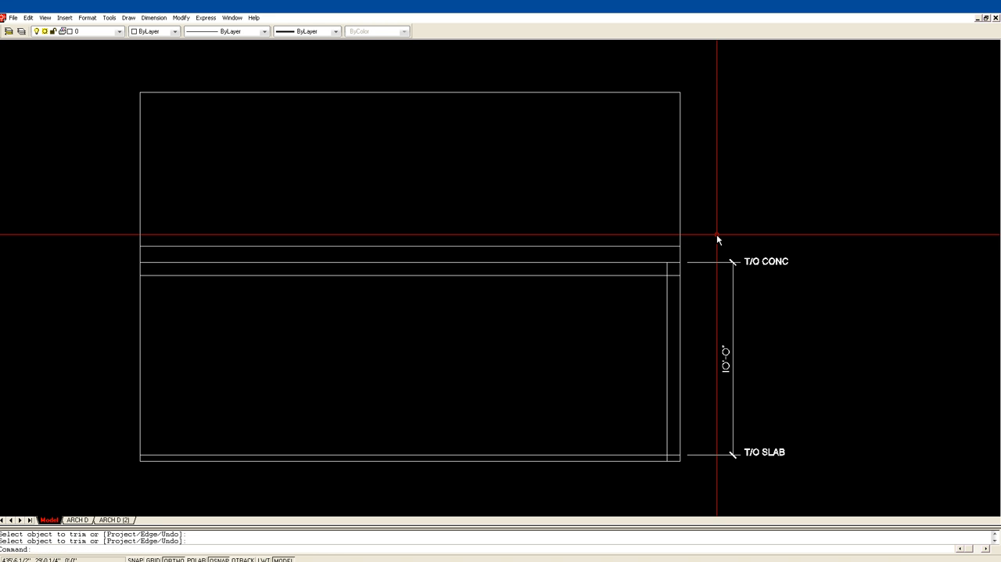
# Stretch both ends of the lowest central horizontal line well beyond the outline's right and left edges.
pyautogui.click(561, 275)
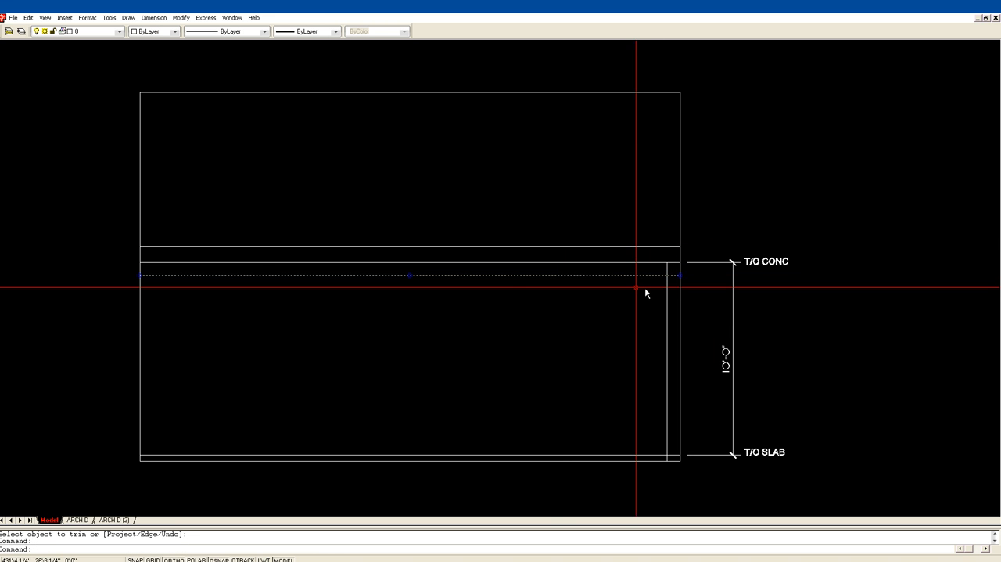
pyautogui.click(888, 299)
pyautogui.press('Escape')
pyautogui.press('Escape')
pyautogui.click(300, 276)
pyautogui.click(140, 276)
pyautogui.click(81, 275)
pyautogui.press('Escape')
pyautogui.press('Escape')
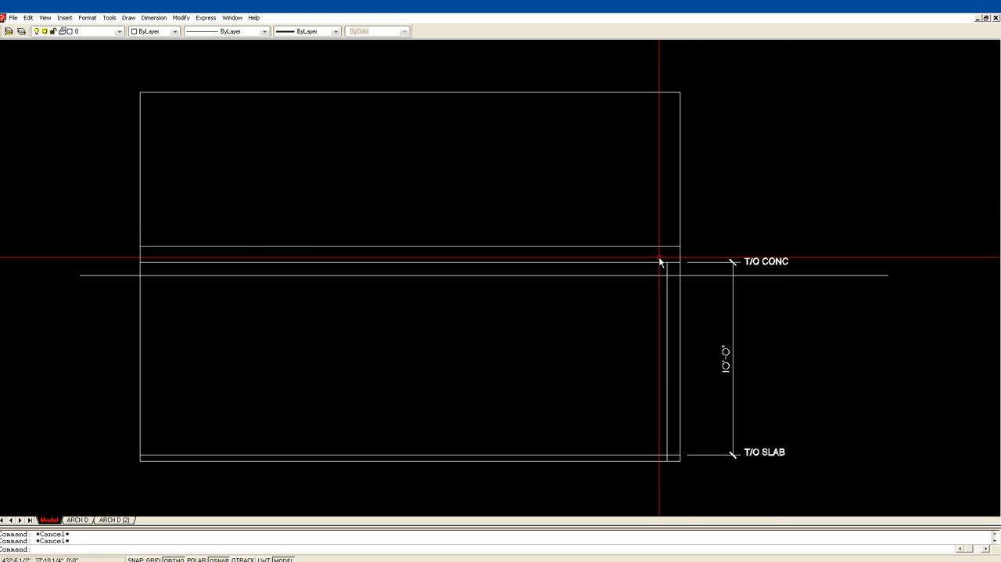
# Try to continue the vertical dimension up to the uppermost central line, keeping the default text.
pyautogui.press('Return')
pyautogui.write('CONT')
pyautogui.press('Return')
pyautogui.click(748, 192)
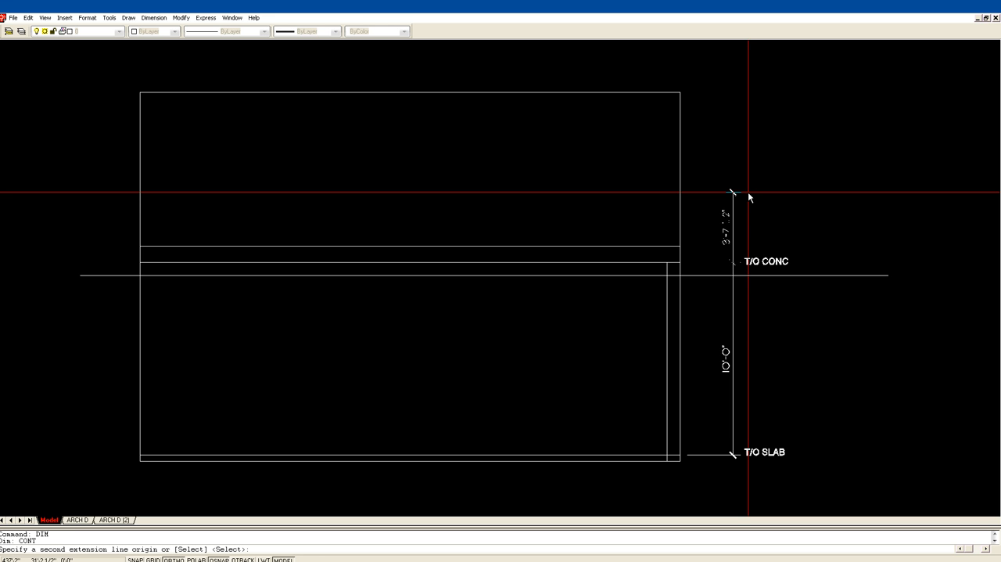
pyautogui.click(684, 245)
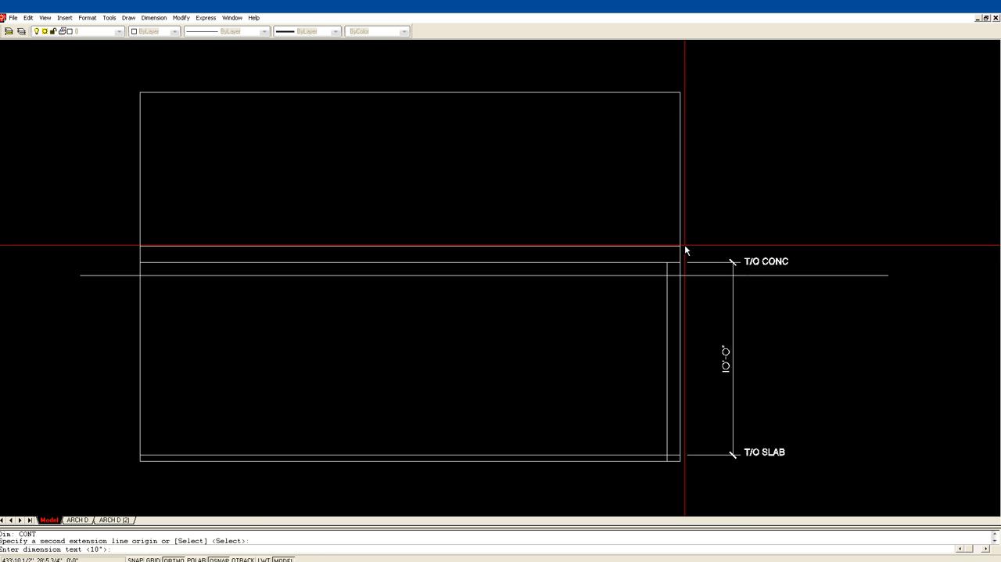
pyautogui.press('Return')
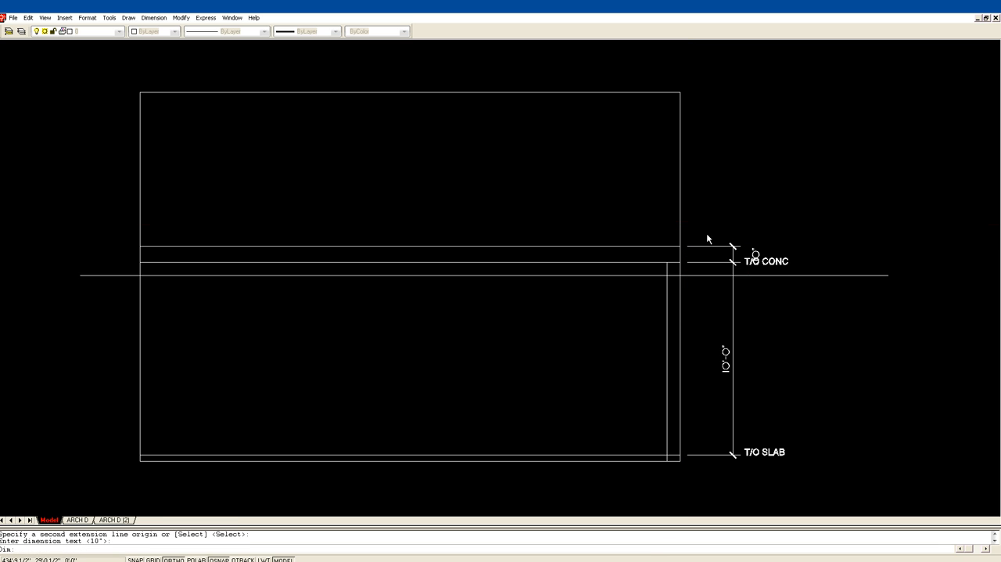
# Erase the short continued dimension above the 10'-0" dimension.
pyautogui.press('Escape')
pyautogui.write('e')
pyautogui.press('Return')
pyautogui.click(753, 251)
pyautogui.press('Return')
# Add a continued dimension from the upper end of the 10'-0" dimension to the uppermost central line, keeping the default text.
pyautogui.write('DIM')
pyautogui.press('Return')
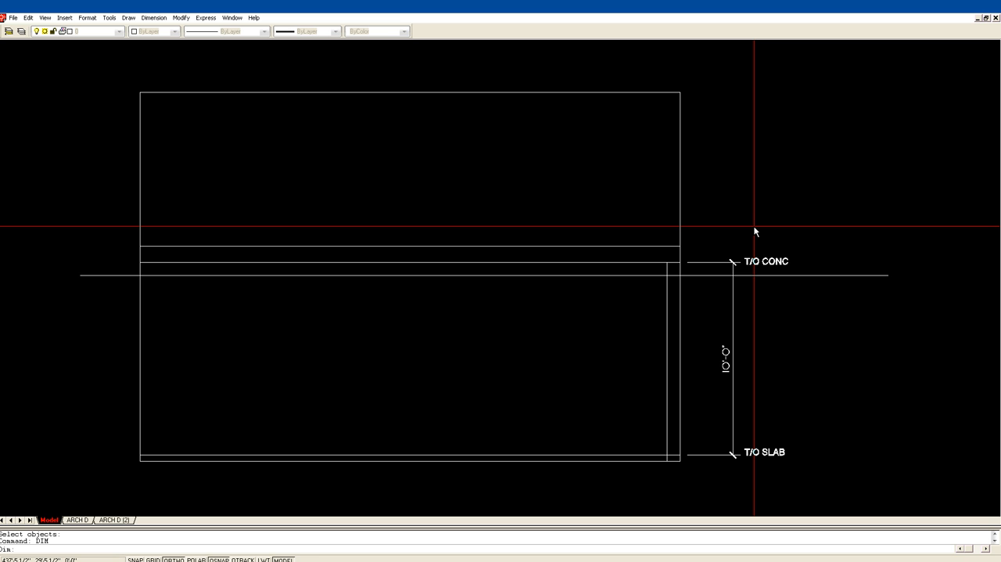
pyautogui.press('BackSpace')
pyautogui.press('BackSpace')
pyautogui.press('Return')
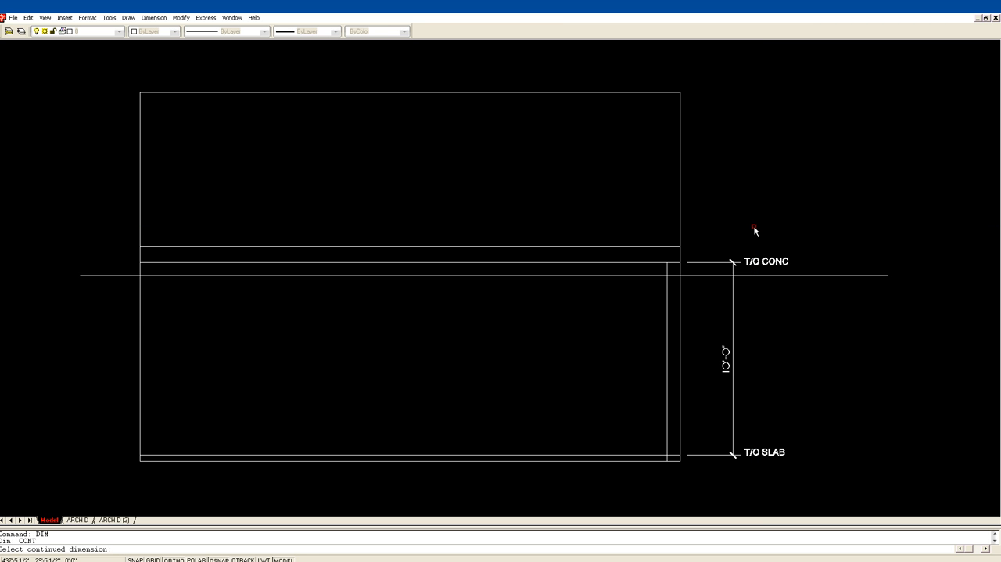
pyautogui.press('Return')
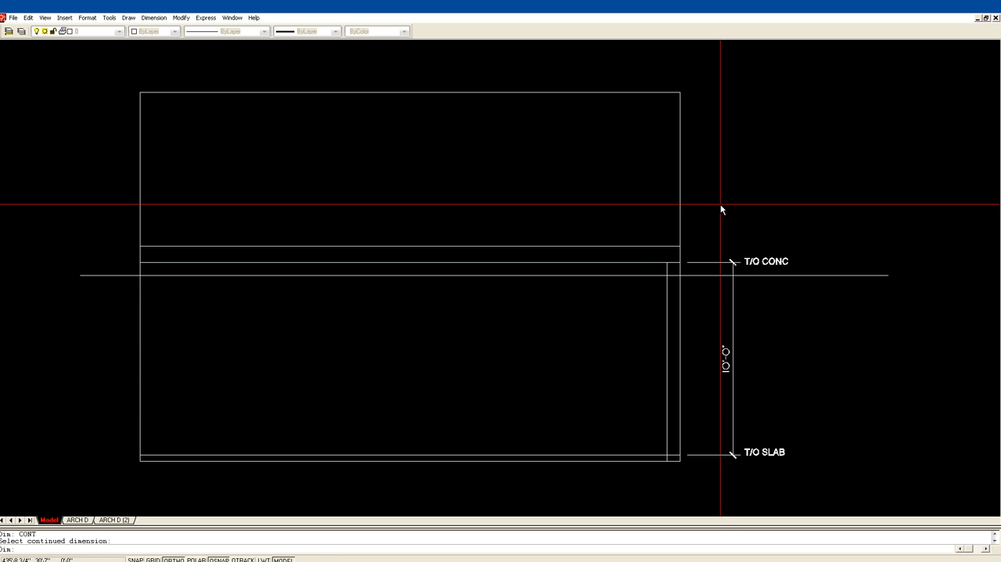
pyautogui.write('CONT')
pyautogui.press('Return')
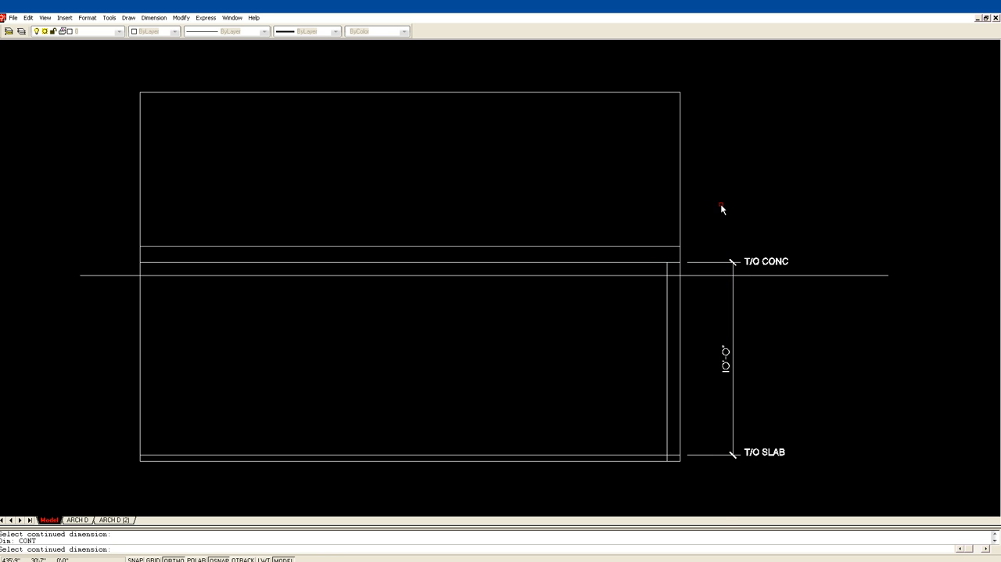
pyautogui.click(729, 263)
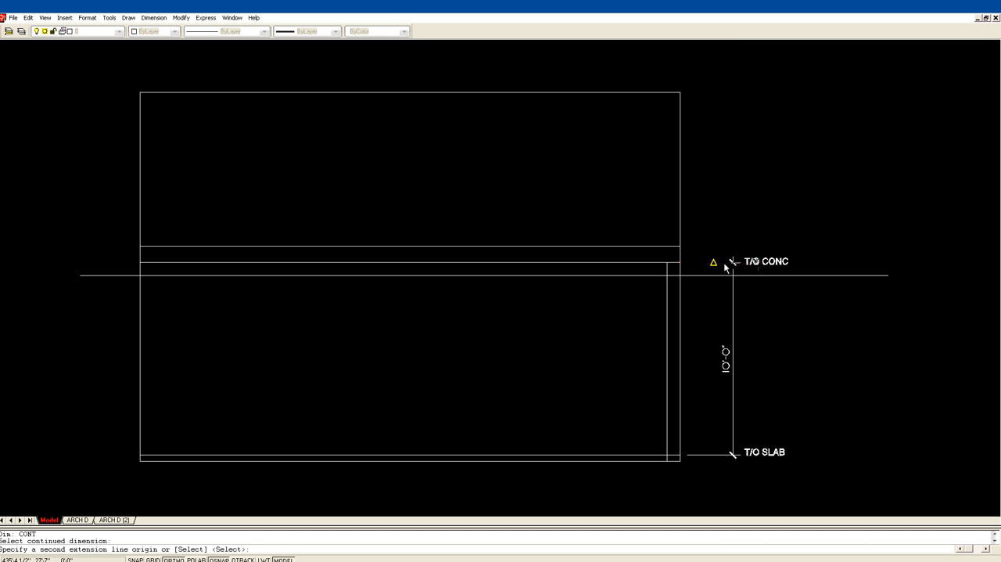
pyautogui.click(680, 246)
pyautogui.press('Return')
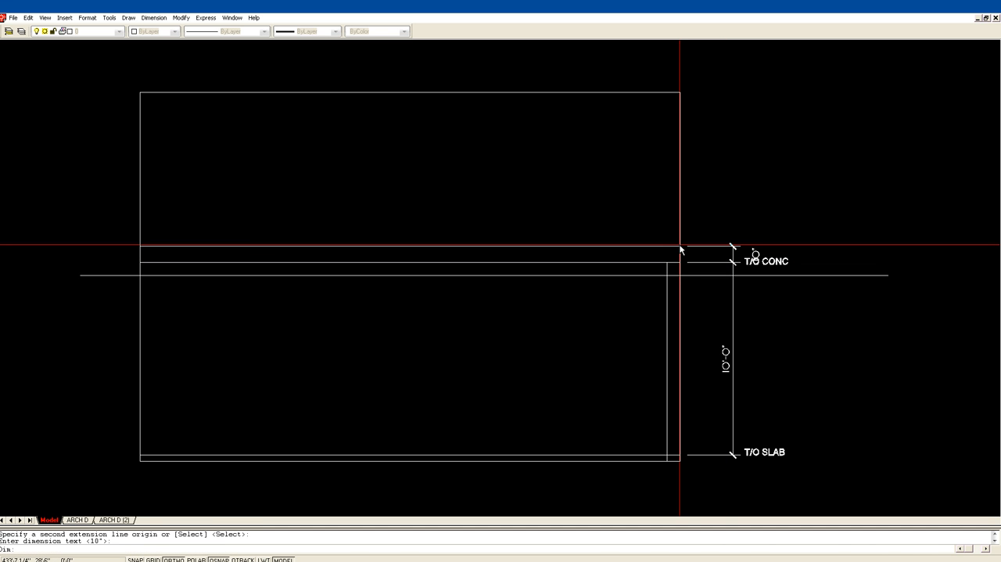
pyautogui.press('Escape')
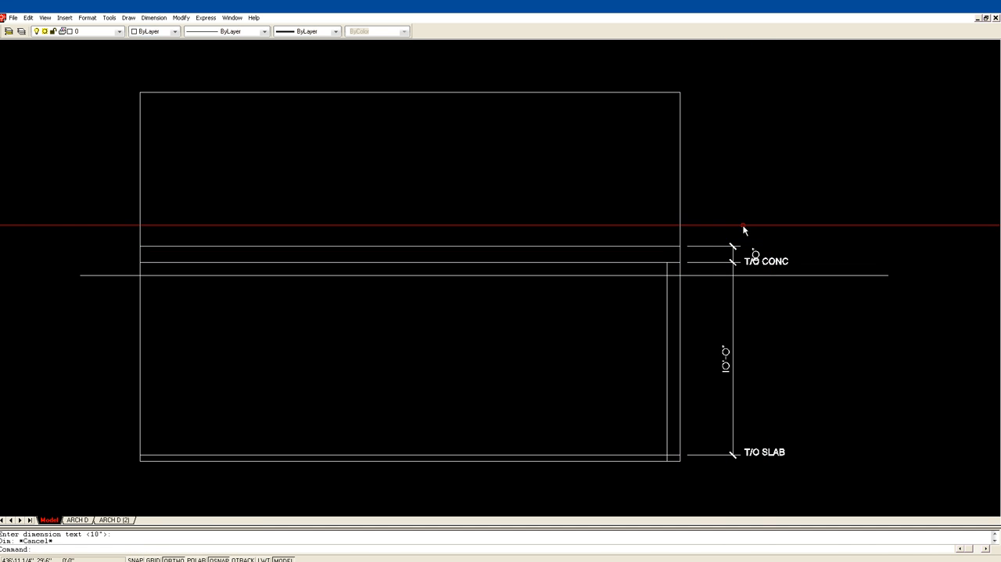
# Move the short dimension's text upward, clear of the "T/O CONC" label.
pyautogui.click(756, 255)
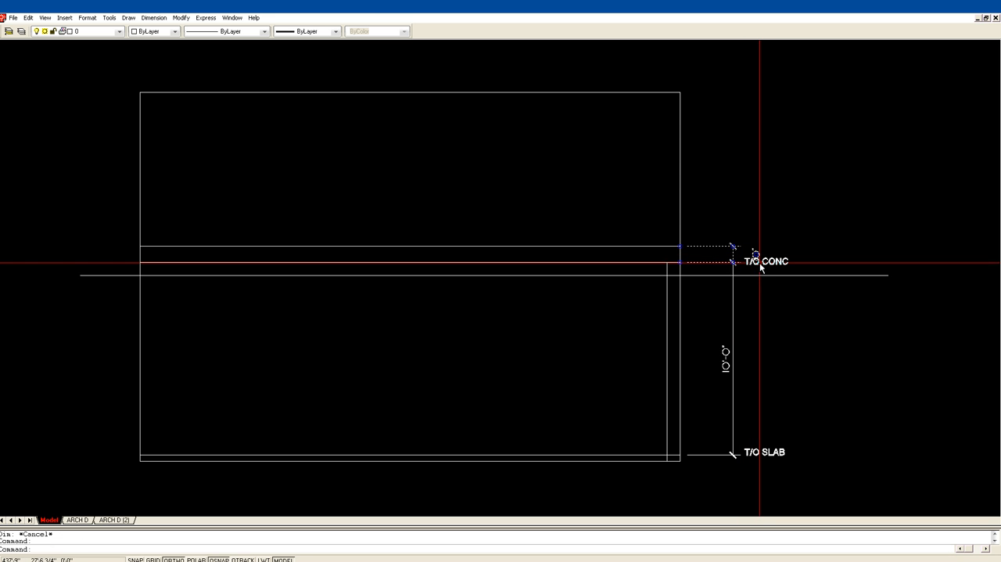
pyautogui.click(756, 254)
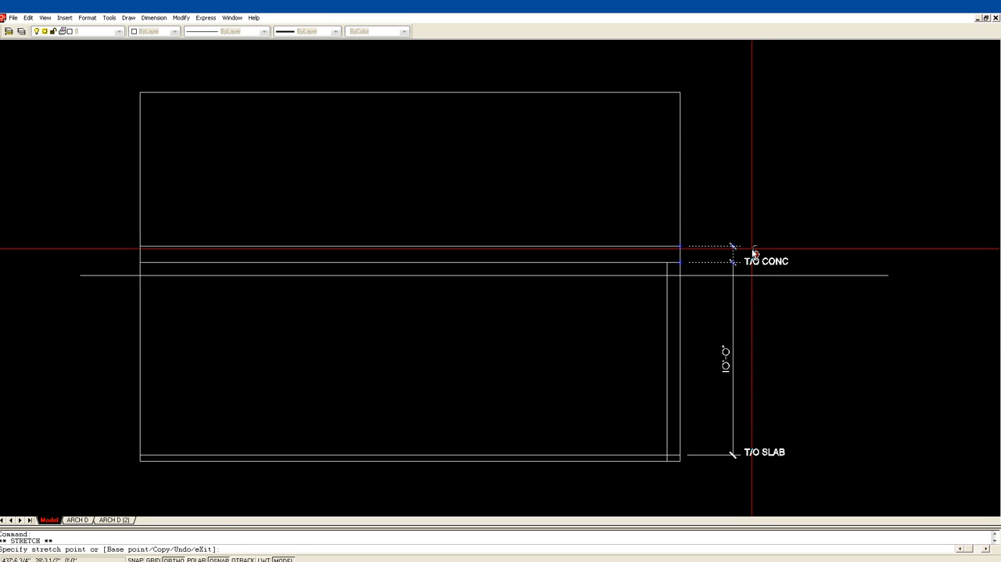
pyautogui.press('Escape')
pyautogui.press('Escape')
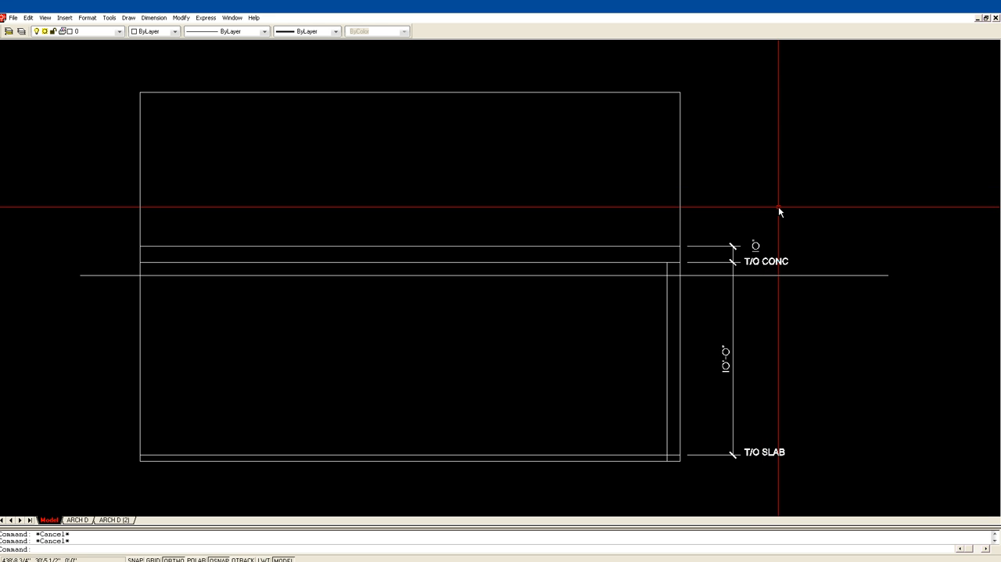
# Copy the "T/O CONC" label straight up to just above the short dimension's text.
pyautogui.write('CP')
pyautogui.press('Return')
pyautogui.click(757, 260)
pyautogui.press('Return')
pyautogui.click(772, 262)
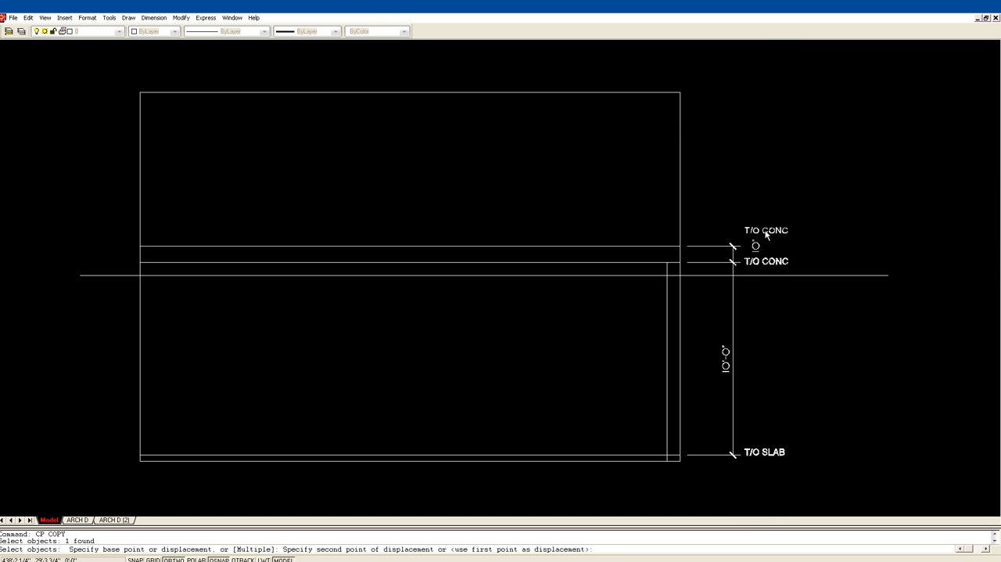
pyautogui.click(772, 232)
# Change the upper copy of the "T/O CONC" label to "T/O FLOOR".
pyautogui.write('ED')
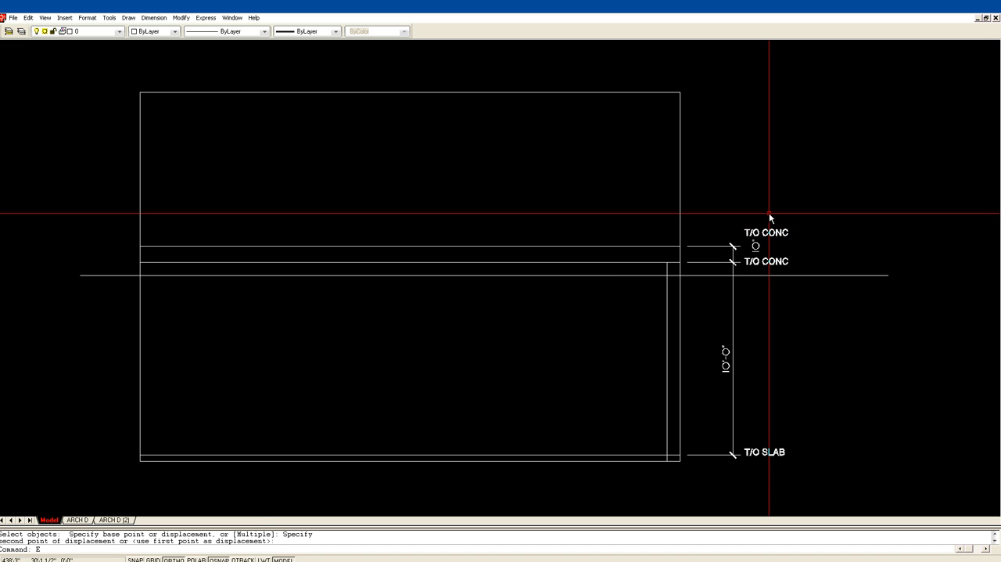
pyautogui.press('Return')
pyautogui.click(771, 233)
pyautogui.click(469, 279)
pyautogui.hotkey('shift', 'Left')
pyautogui.hotkey('shift', 'Left')
pyautogui.hotkey('shift', 'Left')
pyautogui.hotkey('shift', 'Left')
pyautogui.write('FLOOR')
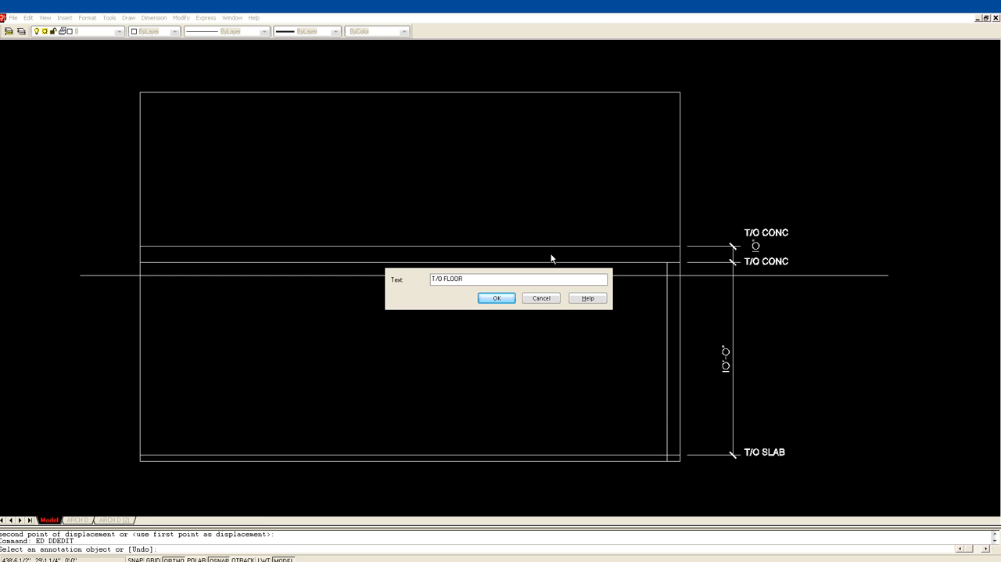
pyautogui.click(496, 297)
pyautogui.press('Escape')
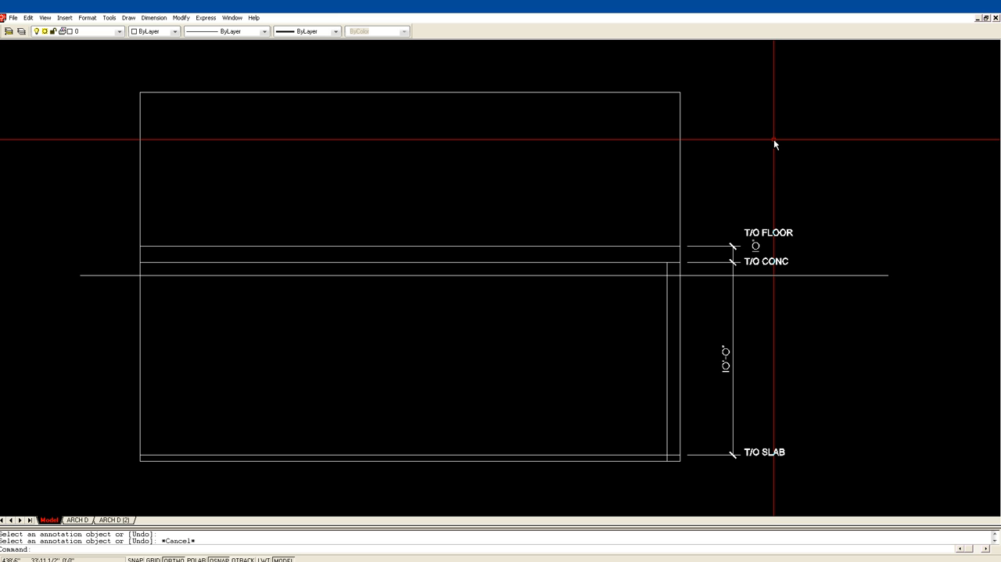
# Add a continued dimension from the upper end of the short dimension to the outline's top right corner, keeping the default text.
pyautogui.write('DIM')
pyautogui.press('Return')
pyautogui.write('CONT')
pyautogui.press('Return')
pyautogui.press('Return')
pyautogui.click(725, 252)
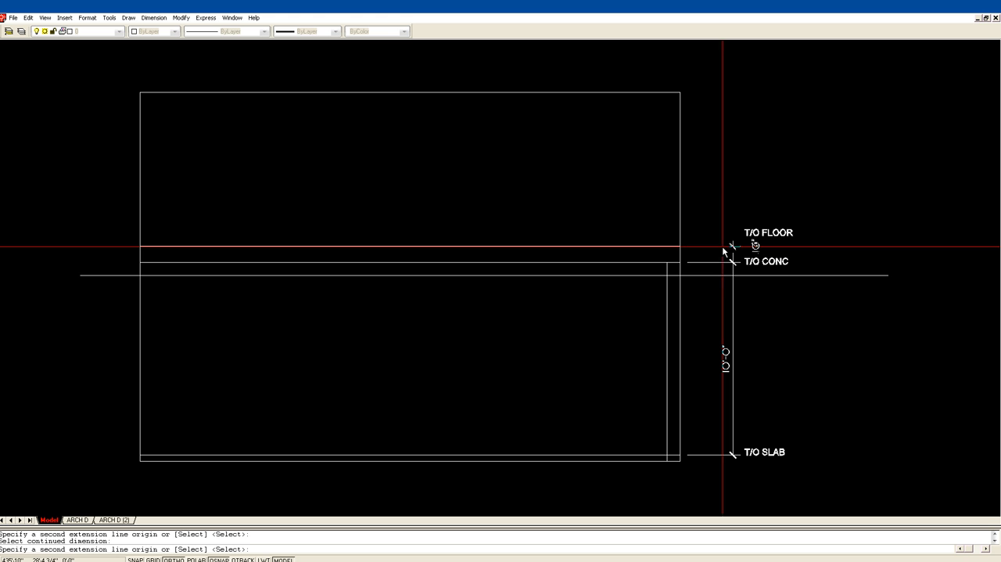
pyautogui.click(682, 95)
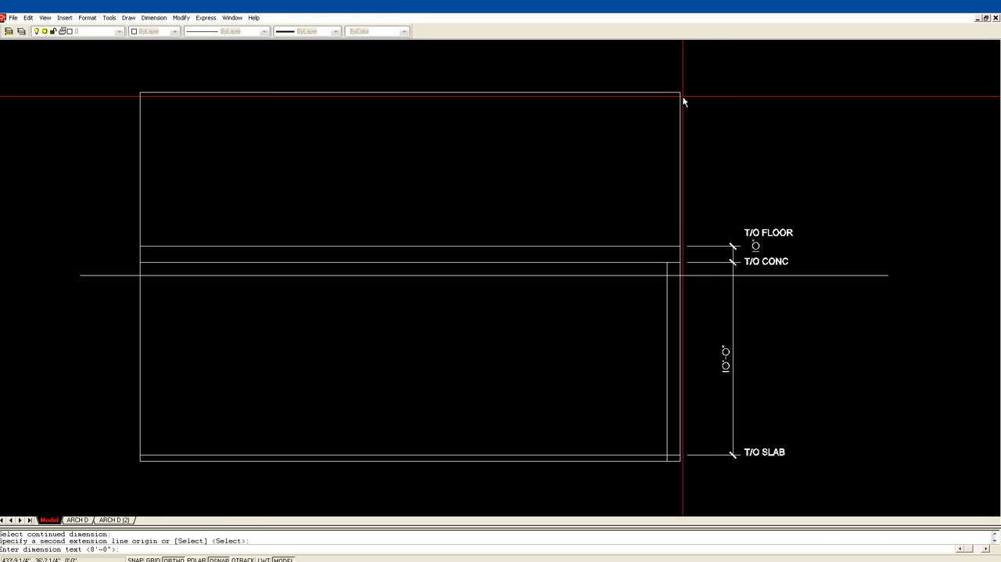
pyautogui.press('Return')
pyautogui.press('Escape')
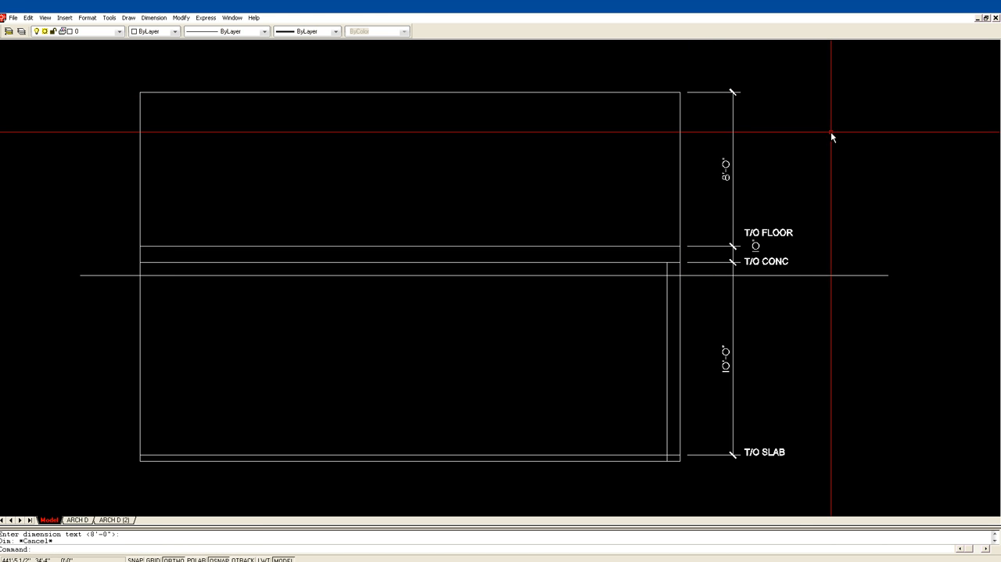
# Copy the "T/O FLOOR" label up to the upper end of the 8'-0" dimension.
pyautogui.write('cp')
pyautogui.press('Return')
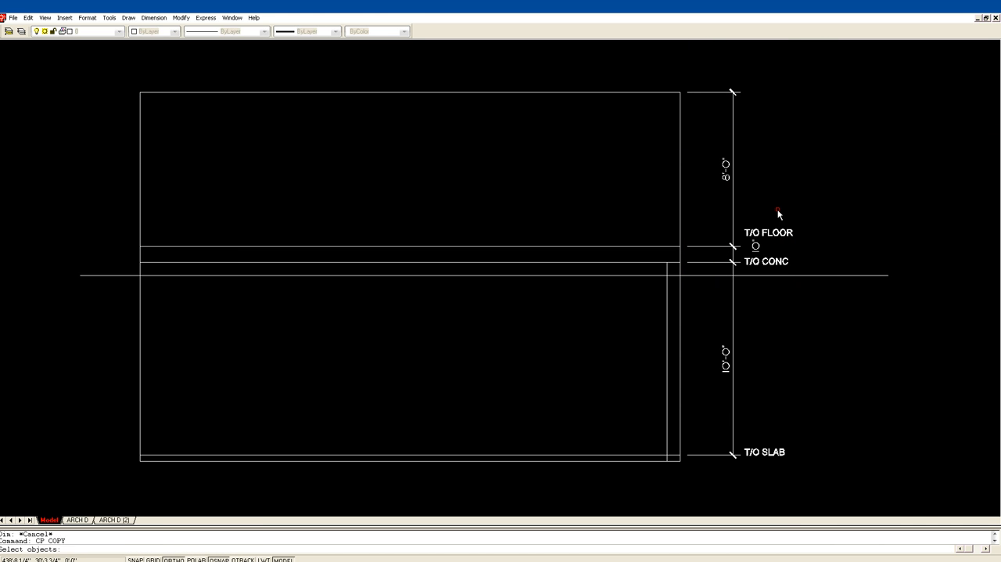
pyautogui.click(775, 235)
pyautogui.press('Return')
pyautogui.click(745, 233)
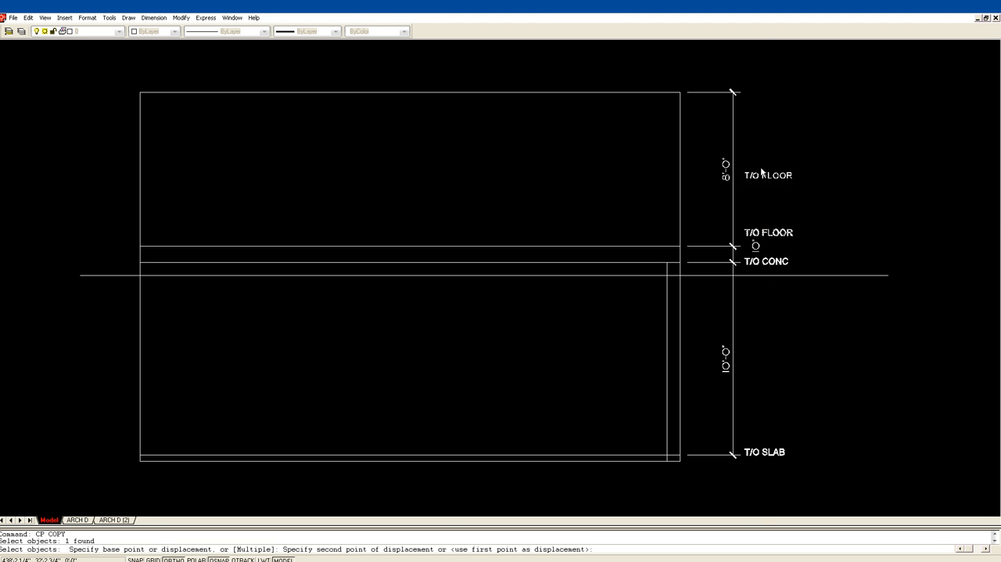
pyautogui.click(735, 93)
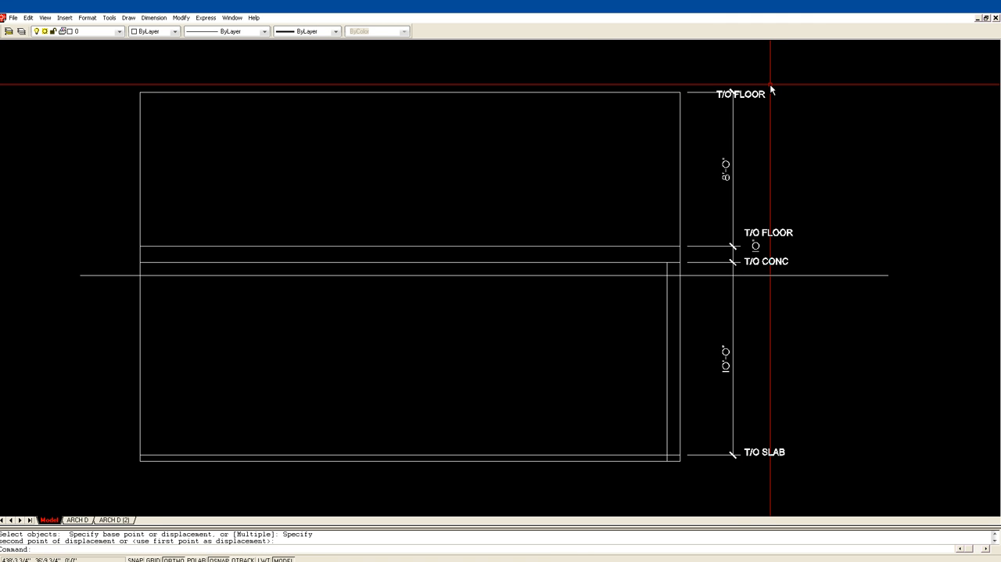
# Move the top copy of the "T/O FLOOR" label horizontally to the right, clear of the dimension line.
pyautogui.write('m')
pyautogui.press('Return')
pyautogui.click(752, 97)
pyautogui.press('Return')
pyautogui.click(761, 134)
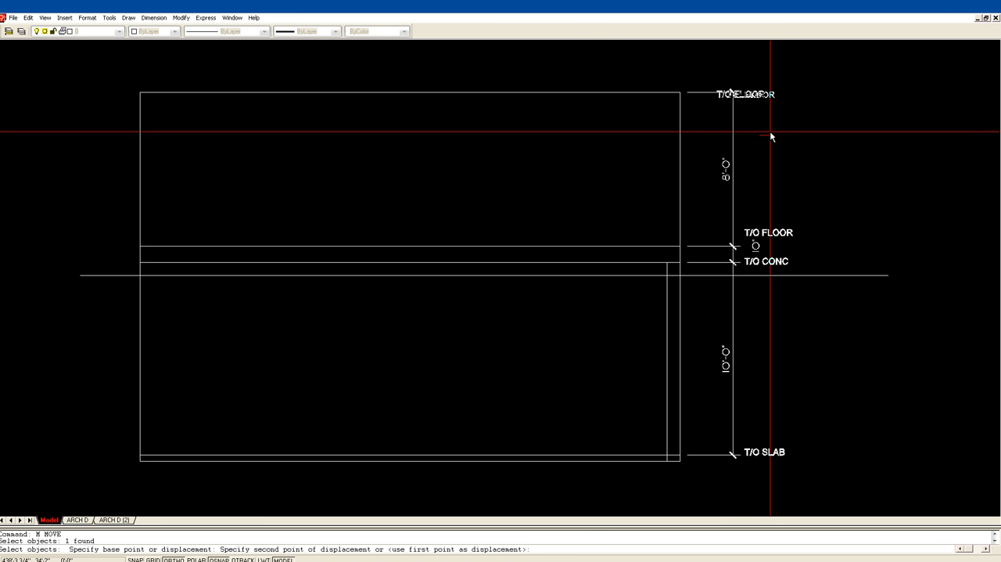
pyautogui.click(779, 134)
# Change the topmost "T/O FLOOR" label to "T/O WALL".
pyautogui.write('ed')
pyautogui.press('Return')
pyautogui.click(751, 95)
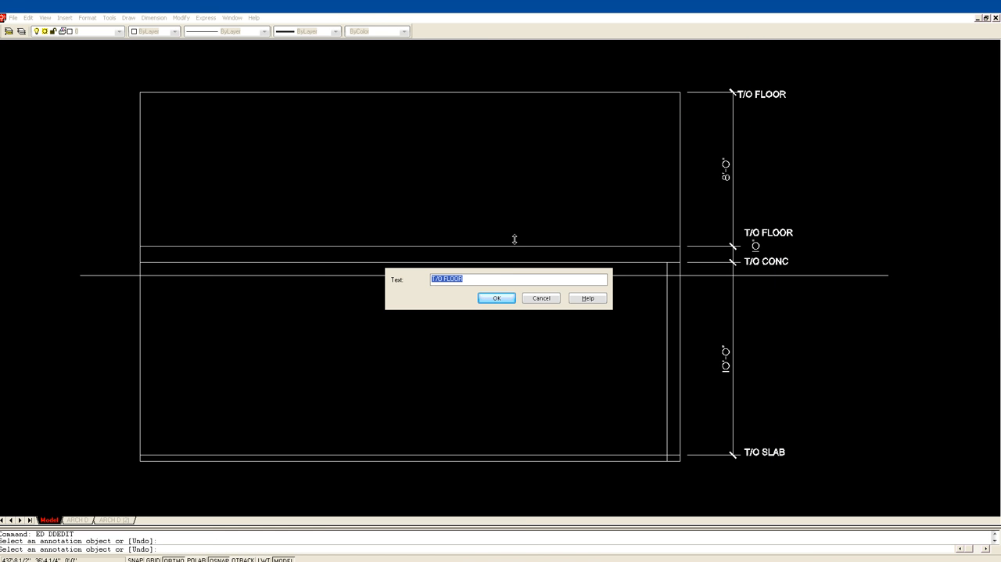
pyautogui.moveTo(475, 275); pyautogui.dragTo(451, 279)
pyautogui.press('BackSpace')
pyautogui.press('BackSpace')
pyautogui.write('WALL')
pyautogui.click(498, 297)
pyautogui.press('Escape')
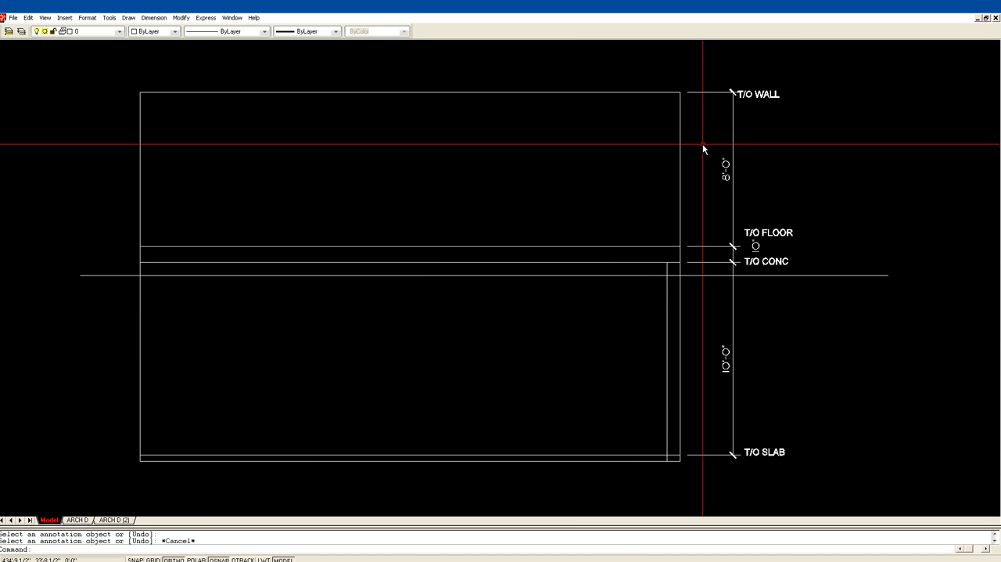
# Offset the section's right outline inward by 6" to form the upper wall's inner face.
pyautogui.press('Return')
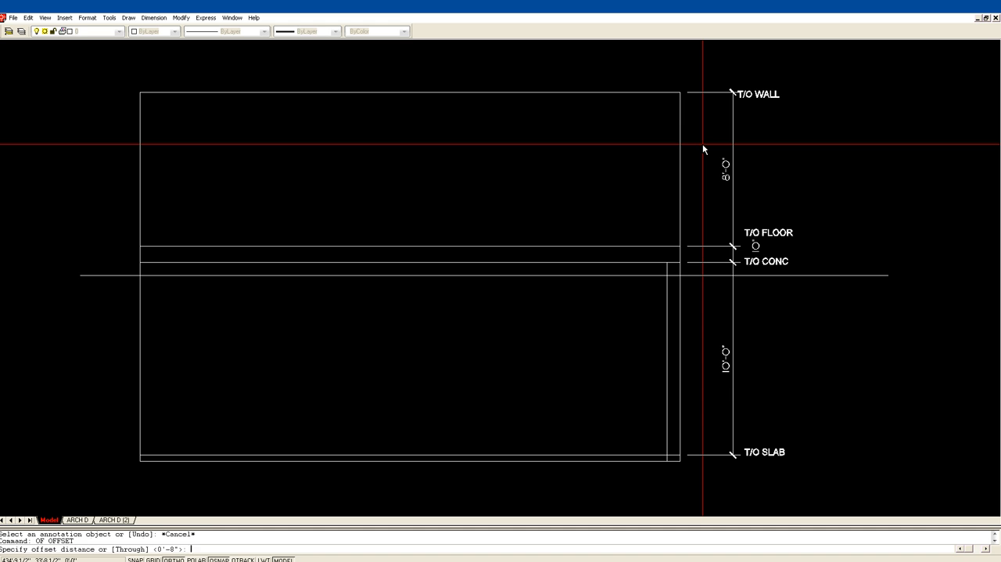
pyautogui.press('Return')
pyautogui.click(680, 157)
pyautogui.click(671, 158)
pyautogui.press('Return')
# Trim the upper wall's inner face line below the floor line.
pyautogui.write('tr')
pyautogui.press('Return')
pyautogui.click(662, 247)
pyautogui.press('Return')
pyautogui.click(670, 259)
pyautogui.press('Return')
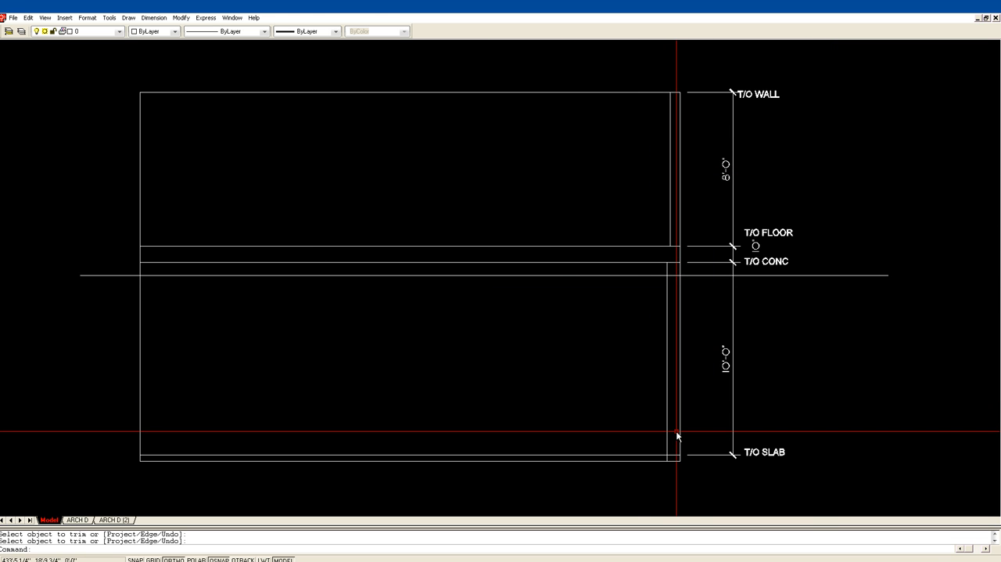
# Offset the right foundation wall's outer face outward and its inner face inward by 5" for the footing sides.
pyautogui.moveTo(631, 353)
pyautogui.mouseDown(button='middle')
pyautogui.moveTo(617, 297)
pyautogui.moveTo(636, 239)
pyautogui.mouseUp(button='middle')
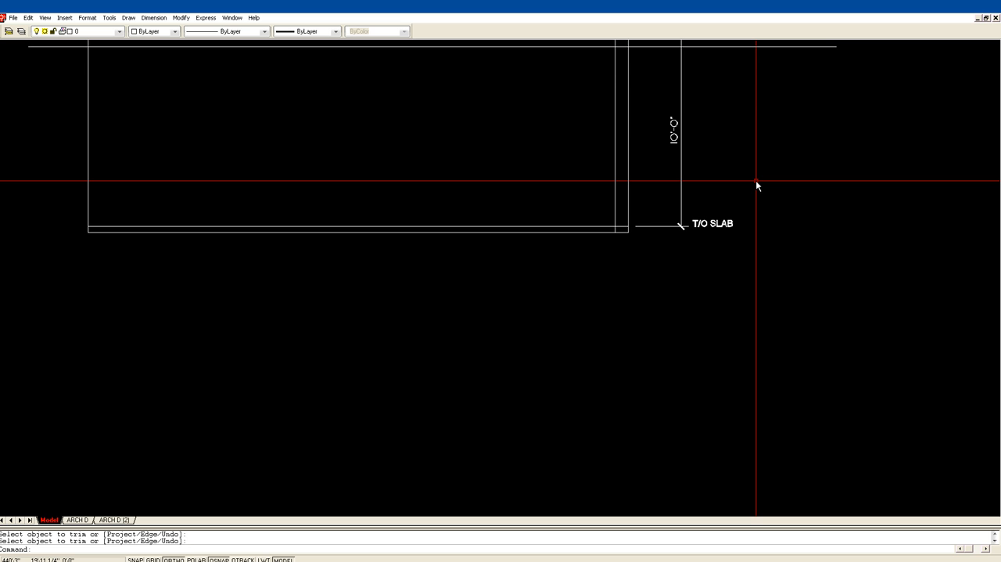
pyautogui.write('of')
pyautogui.press('Return')
pyautogui.write('5')
pyautogui.press('Return')
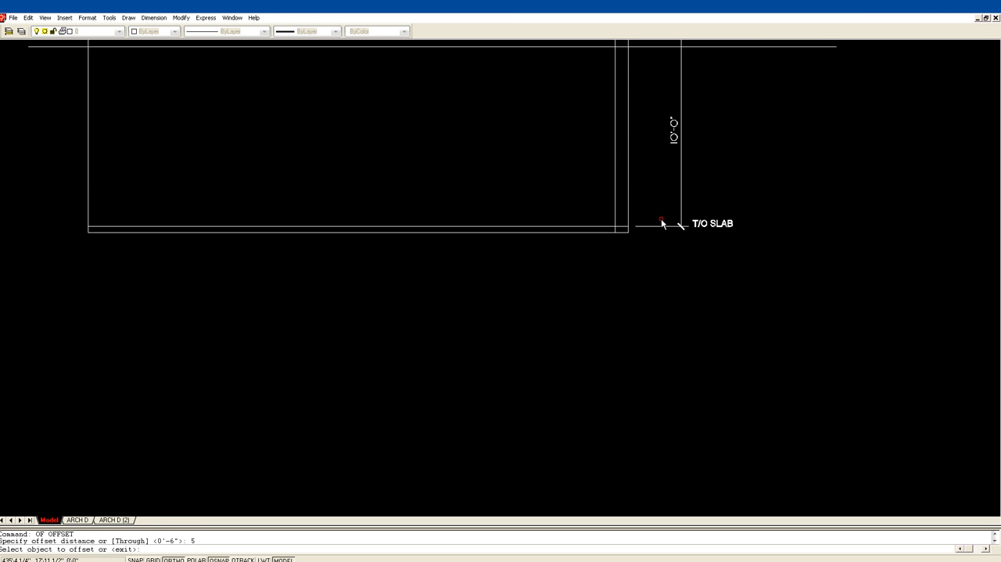
pyautogui.click(630, 216)
pyautogui.click(628, 217)
pyautogui.click(634, 218)
pyautogui.click(614, 211)
pyautogui.click(584, 206)
pyautogui.press('Return')
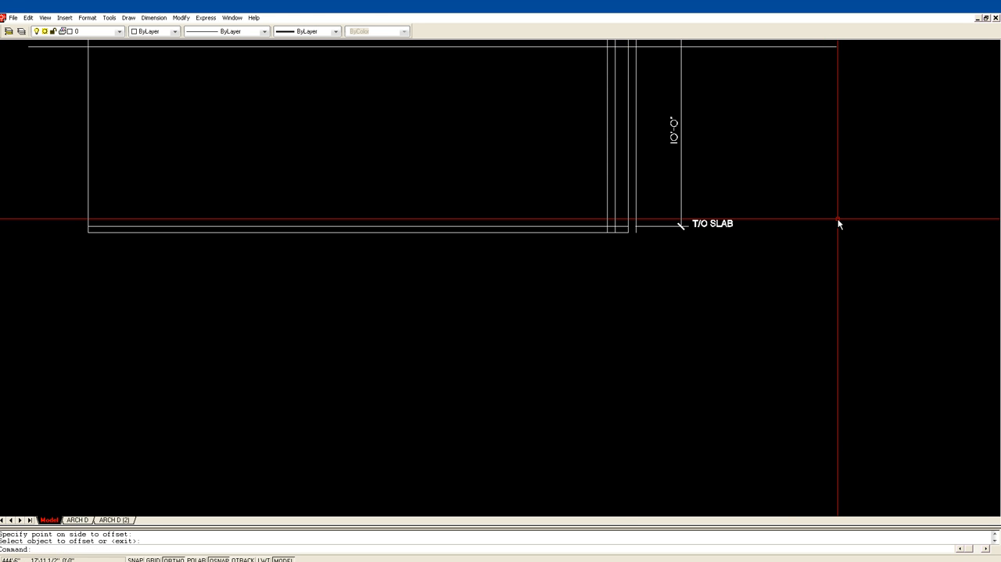
# Offset the slab's bottom line downward by 8" for the footing's underside.
pyautogui.write('OF')
pyautogui.press('Return')
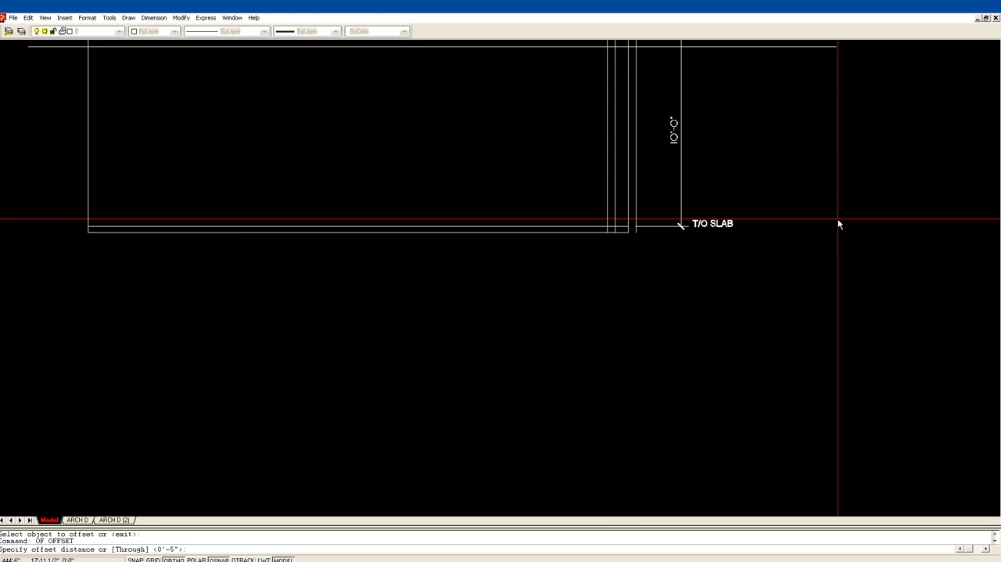
pyautogui.press('Return')
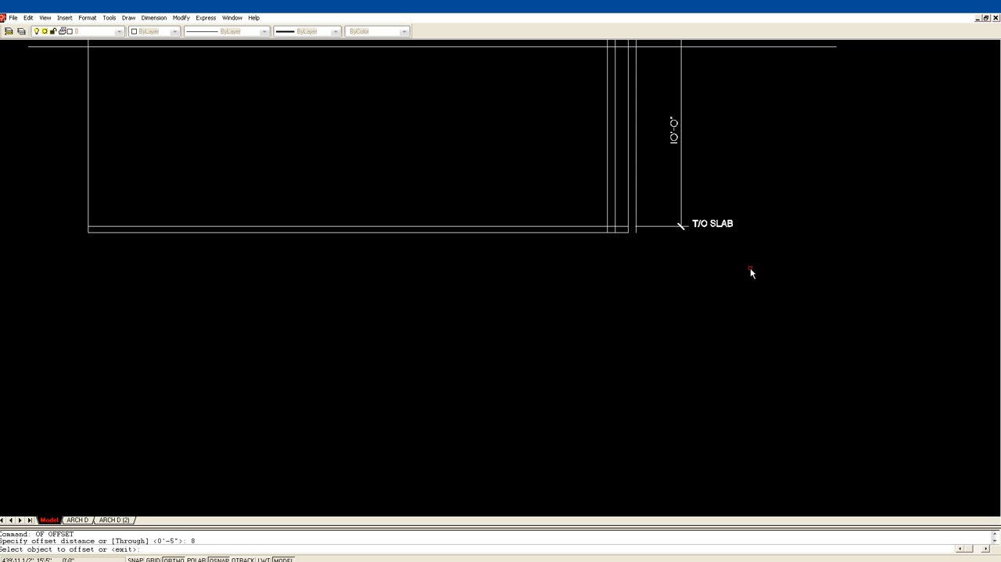
pyautogui.click(624, 232)
pyautogui.click(626, 247)
pyautogui.press('Return')
# Fillet the footing's underside line to the outer and inner footing side lines to form its two square bottom corners.
pyautogui.write('F')
pyautogui.press('Return')
pyautogui.click(619, 244)
pyautogui.click(621, 245)
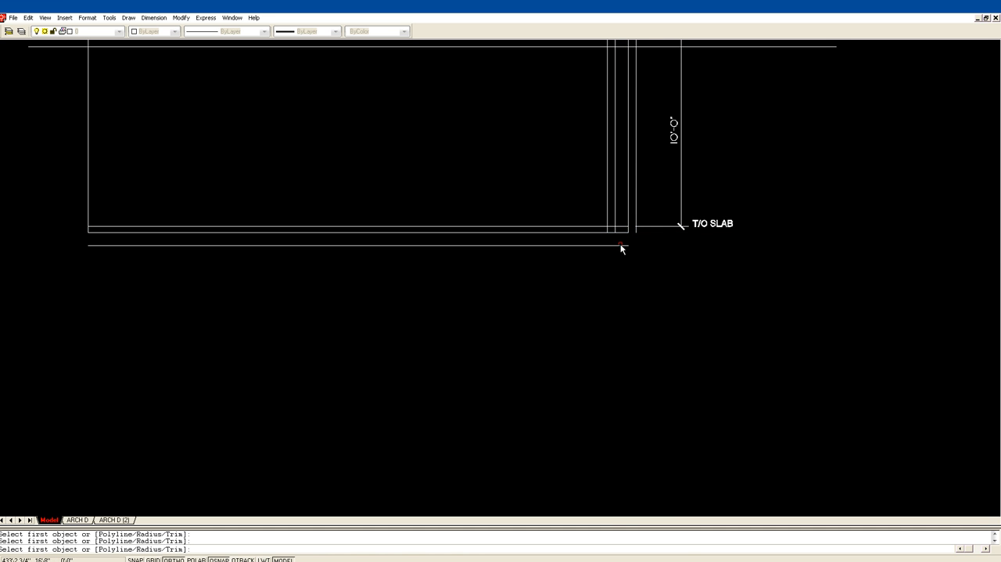
pyautogui.click(624, 245)
pyautogui.click(635, 218)
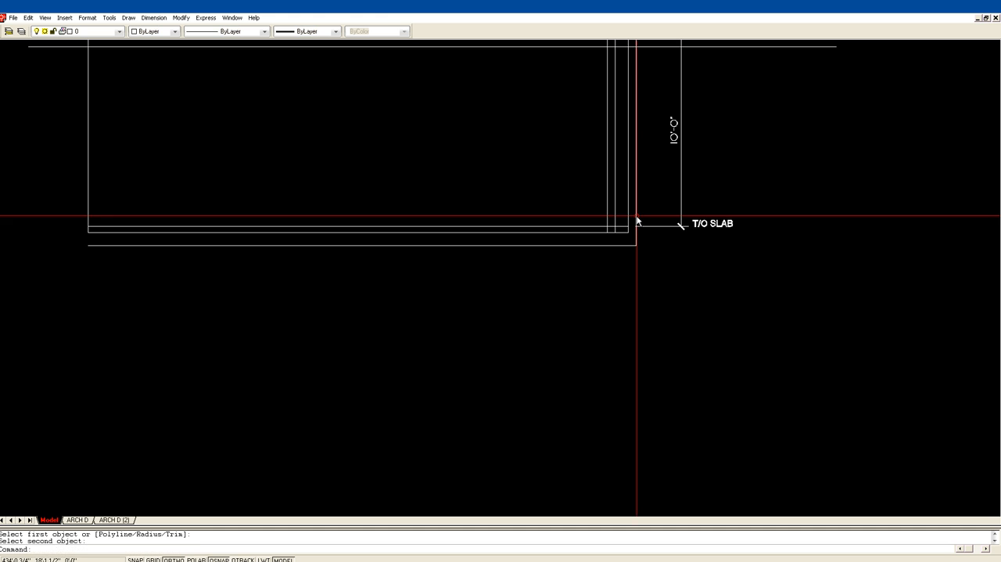
pyautogui.press('Return')
pyautogui.click(619, 244)
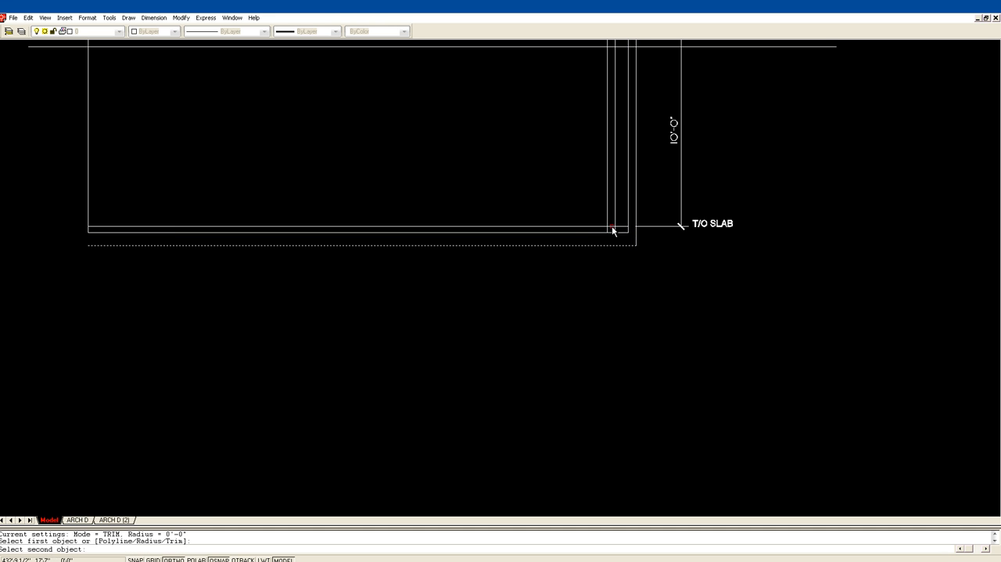
pyautogui.click(609, 226)
pyautogui.press('Escape')
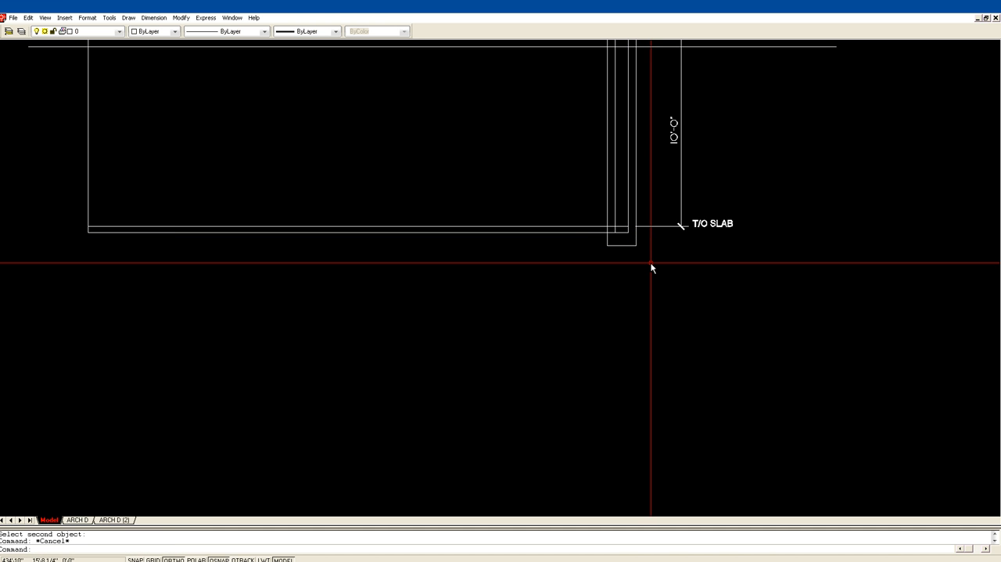
# Trim the footing's inner side line above the slab's bottom line.
pyautogui.write('tr')
pyautogui.press('Return')
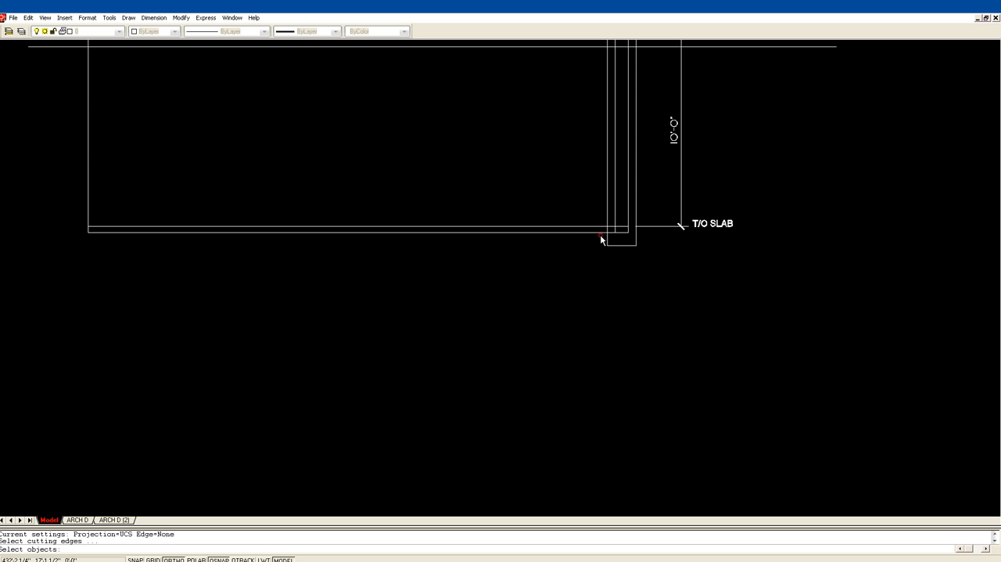
pyautogui.click(599, 232)
pyautogui.press('Return')
pyautogui.click(607, 229)
pyautogui.press('Return')
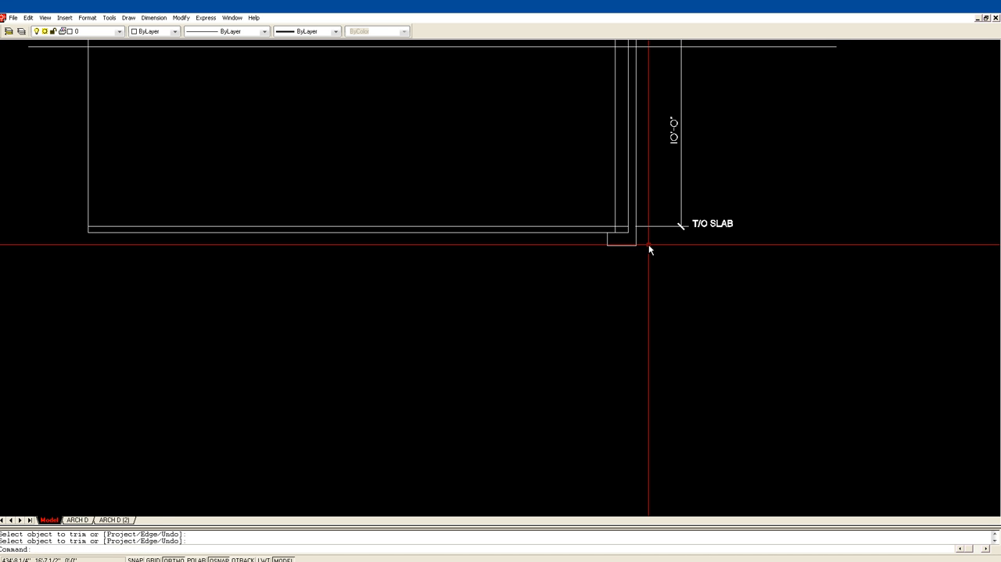
# Fillet the slab's bottom line to the footing's outer side line to close the footing's top right corner.
pyautogui.write('F')
pyautogui.press('Return')
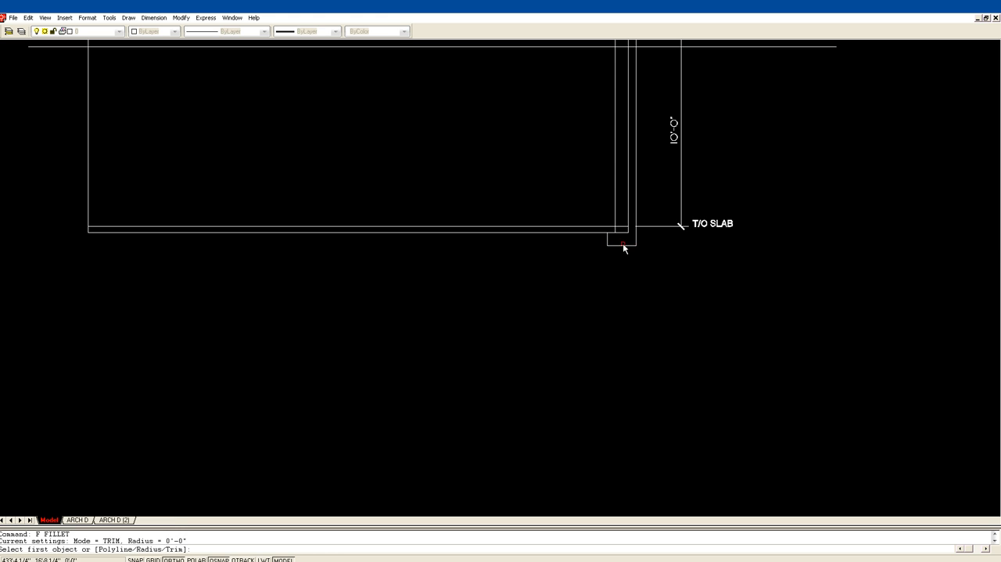
pyautogui.click(624, 232)
pyautogui.click(636, 235)
pyautogui.press('Escape')
# Trim the slab's top line where it crosses the right foundation wall, using the wall's inner face as cutting edge.
pyautogui.write('TR')
pyautogui.press('Return')
pyautogui.click(617, 221)
pyautogui.press('Return')
pyautogui.click(622, 228)
pyautogui.press('Return')
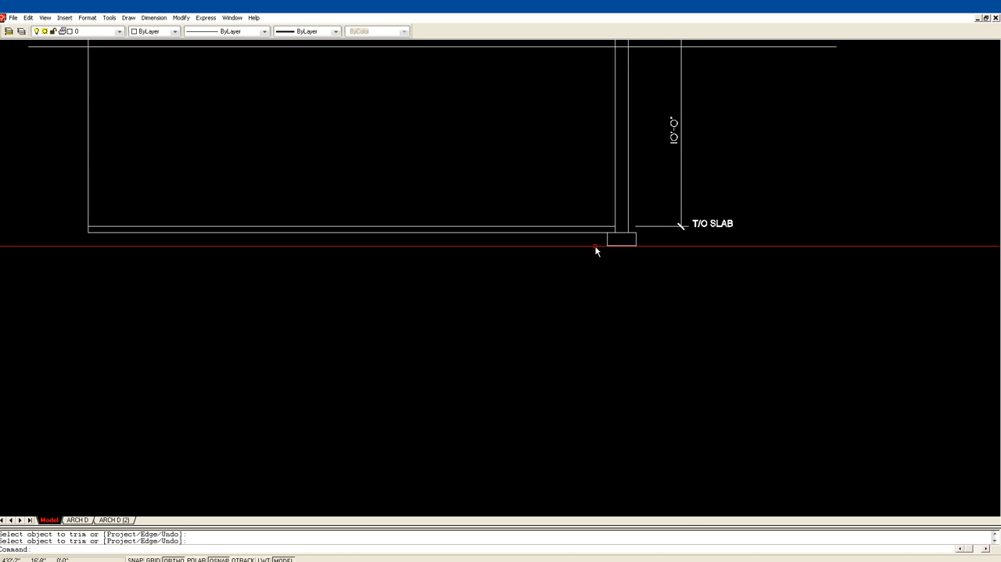
pyautogui.scroll(1, 643, 275)
pyautogui.moveTo(627, 248); pyautogui.dragTo(571, 340, button='middle')
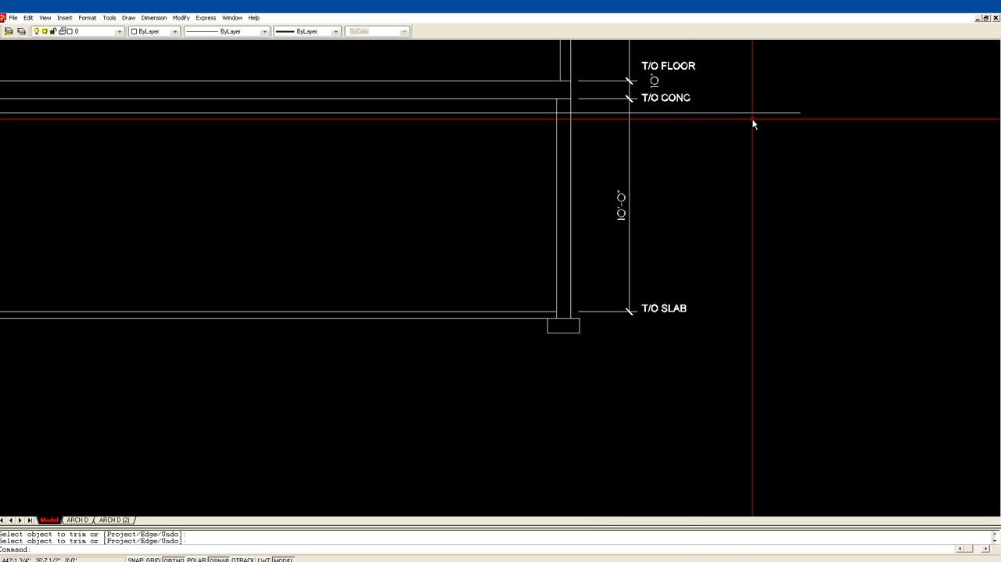
pyautogui.scroll(1, 705, 172)
pyautogui.scroll(-4, 648, 151)
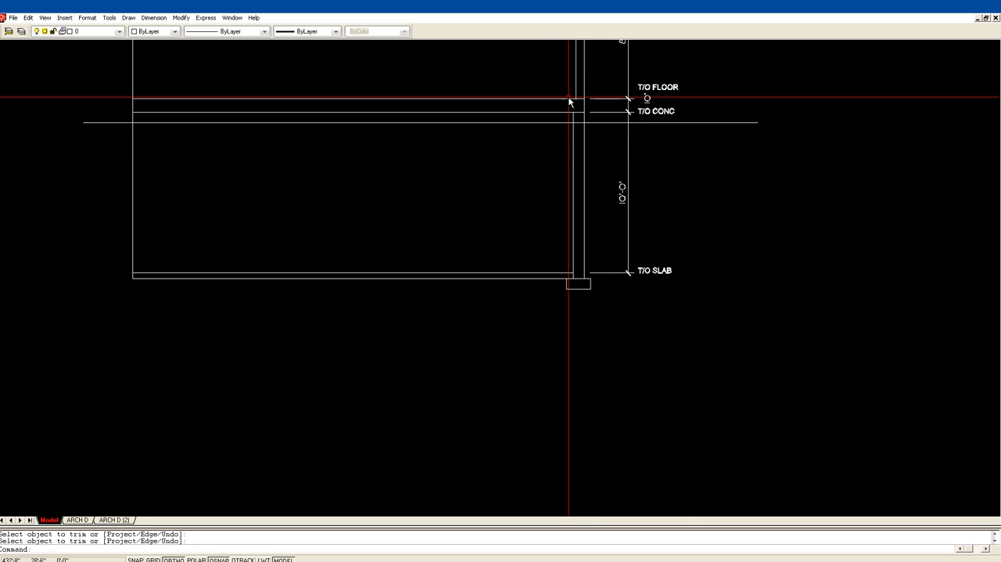
pyautogui.moveTo(568, 96); pyautogui.dragTo(626, 230, button='middle')
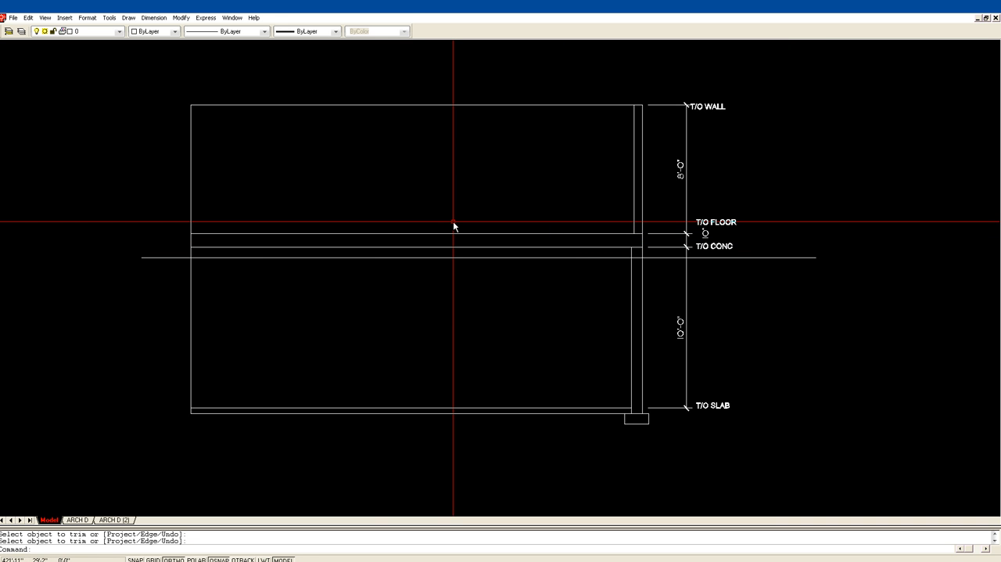
pyautogui.press('Escape')
pyautogui.click(373, 105)
pyautogui.press('Escape')
pyautogui.press('Escape')
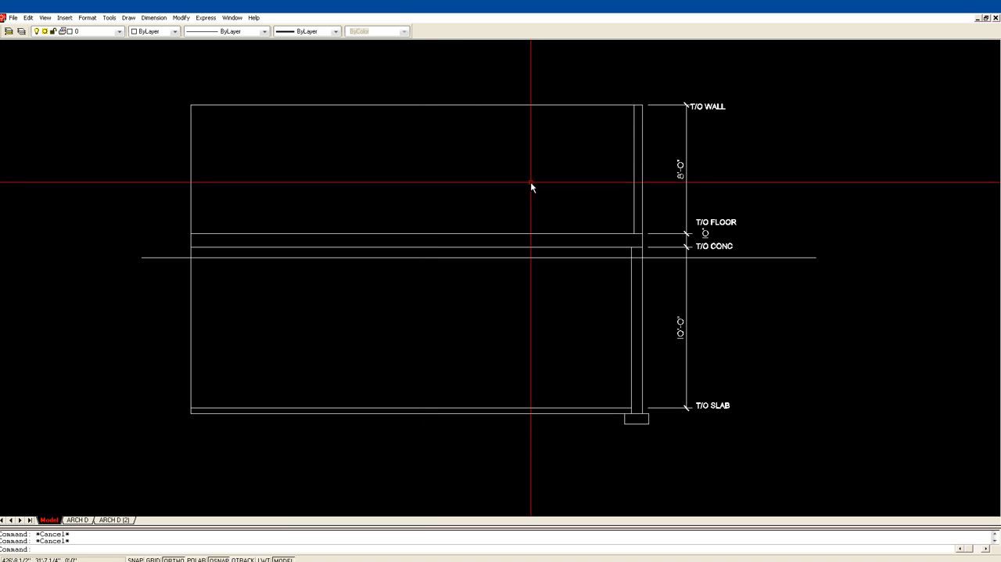
# Erase the vertical line on the left side of the section outline.
pyautogui.write('E')
pyautogui.press('Return')
pyautogui.click(205, 201)
pyautogui.click(180, 187)
pyautogui.press('Return')
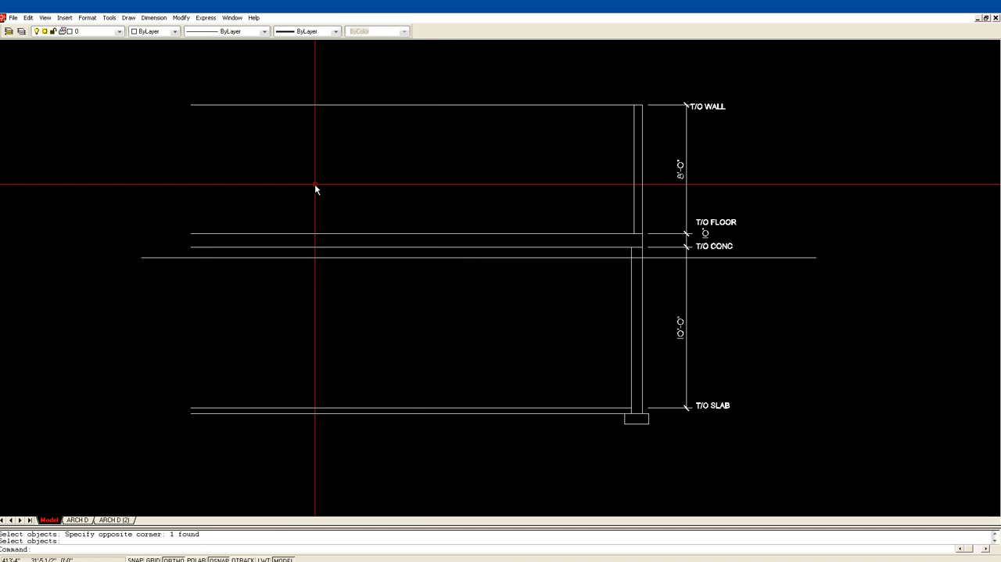
# Mirror the right walls and footing to the left side about a vertical line through the top line's midpoint, keeping the originals.
pyautogui.write('MI')
pyautogui.press('Return')
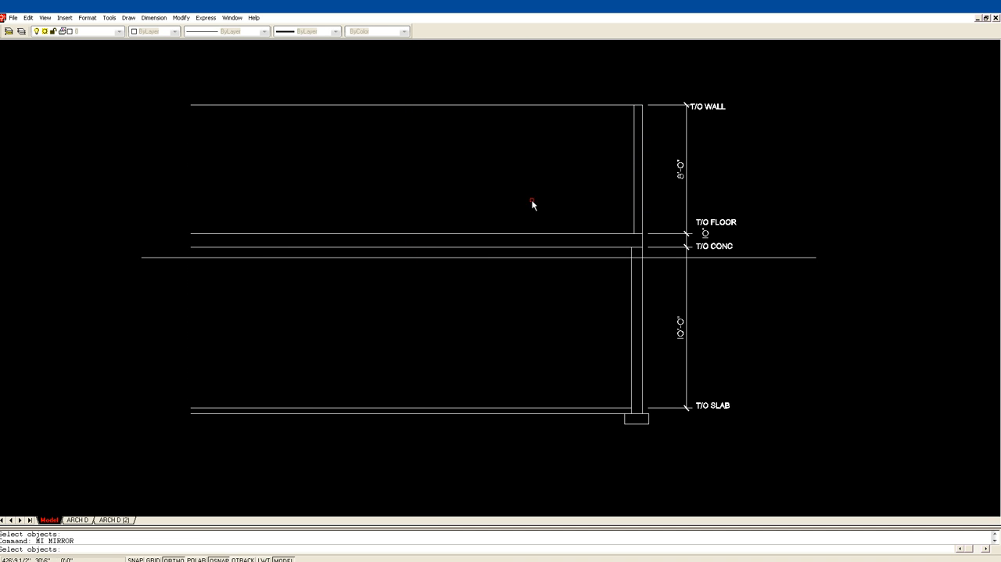
pyautogui.click(592, 440)
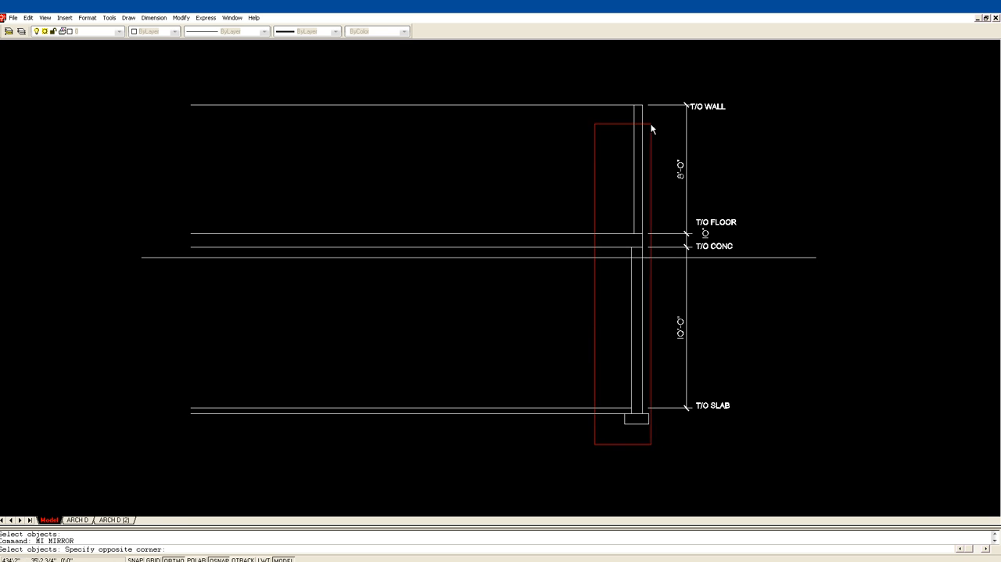
pyautogui.click(665, 93)
pyautogui.press('Return')
pyautogui.click(422, 105)
pyautogui.click(429, 87)
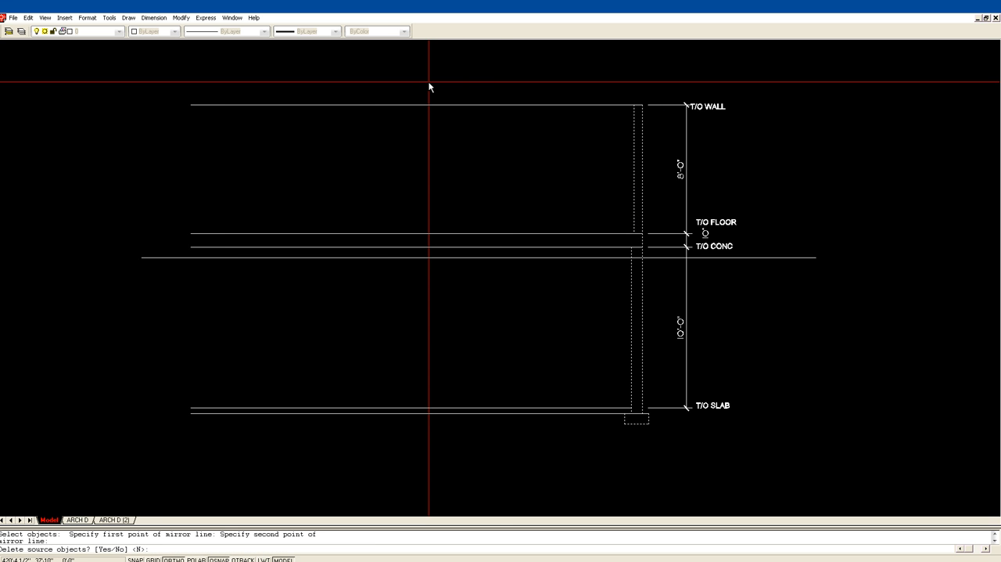
pyautogui.press('Return')
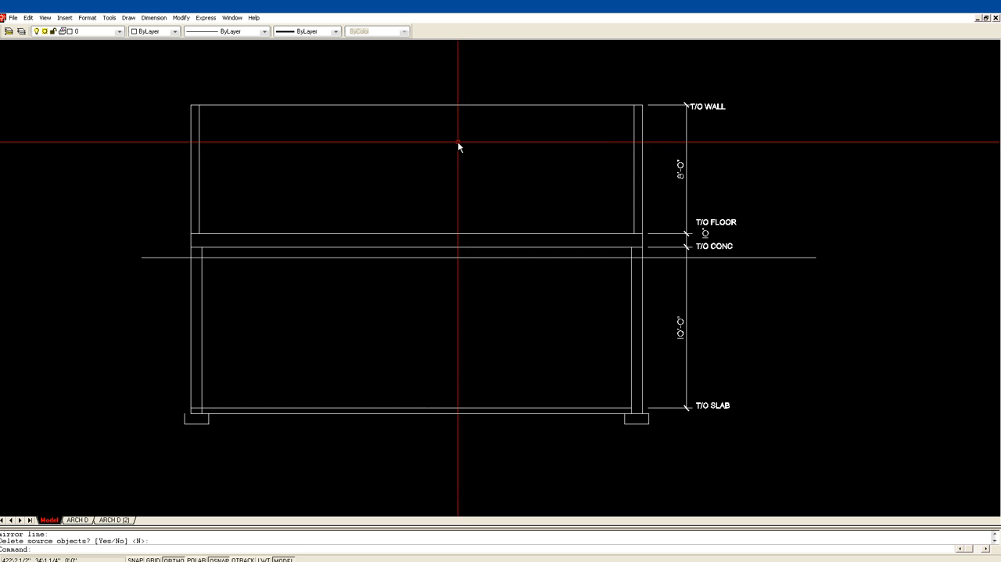
# Draw a vertical construction line through the lower right corner of the right-hand plan's stair, down across the section.
pyautogui.scroll(-4, 424, 164)
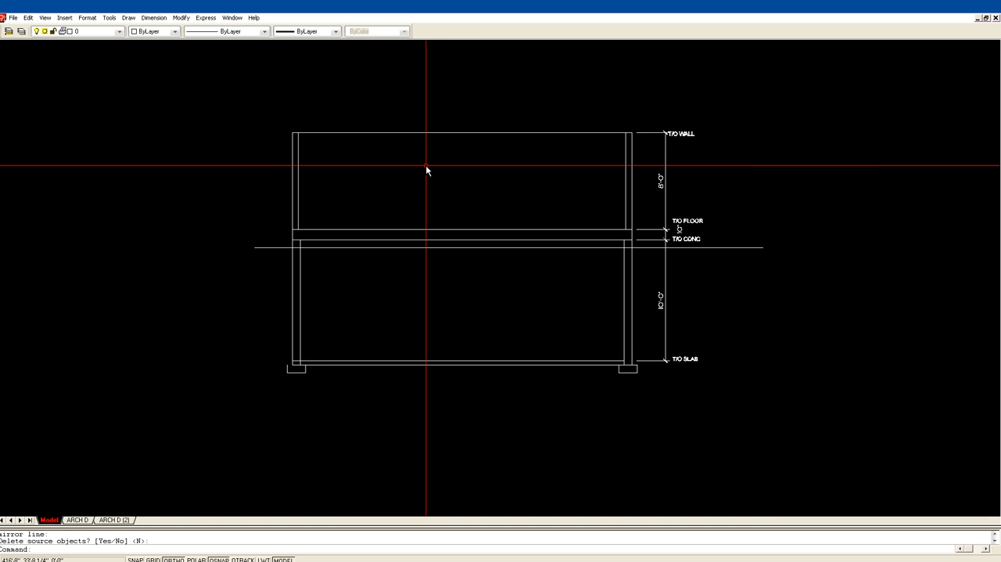
pyautogui.scroll(-3, 445, 196)
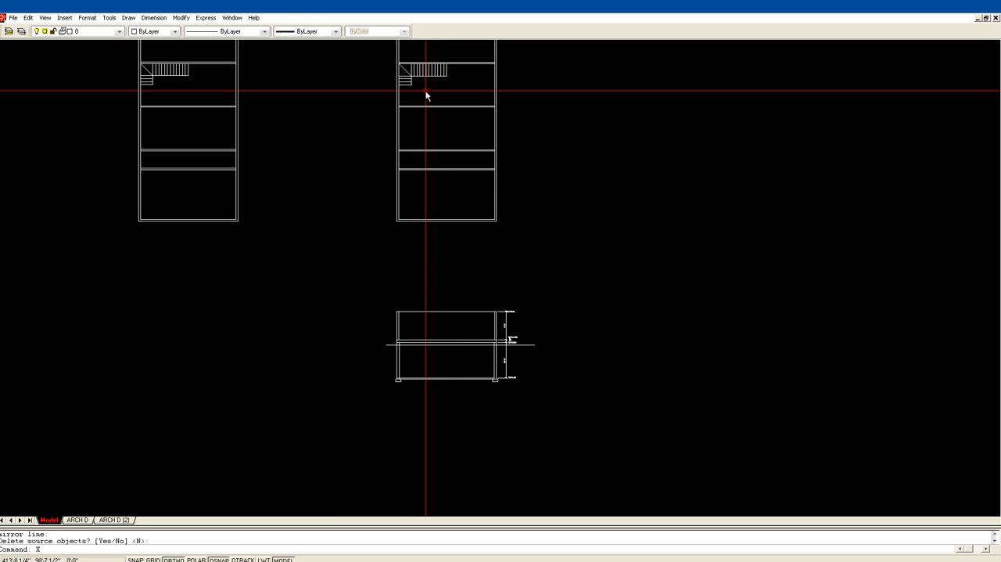
pyautogui.press('Return')
pyautogui.write('V')
pyautogui.press('Return')
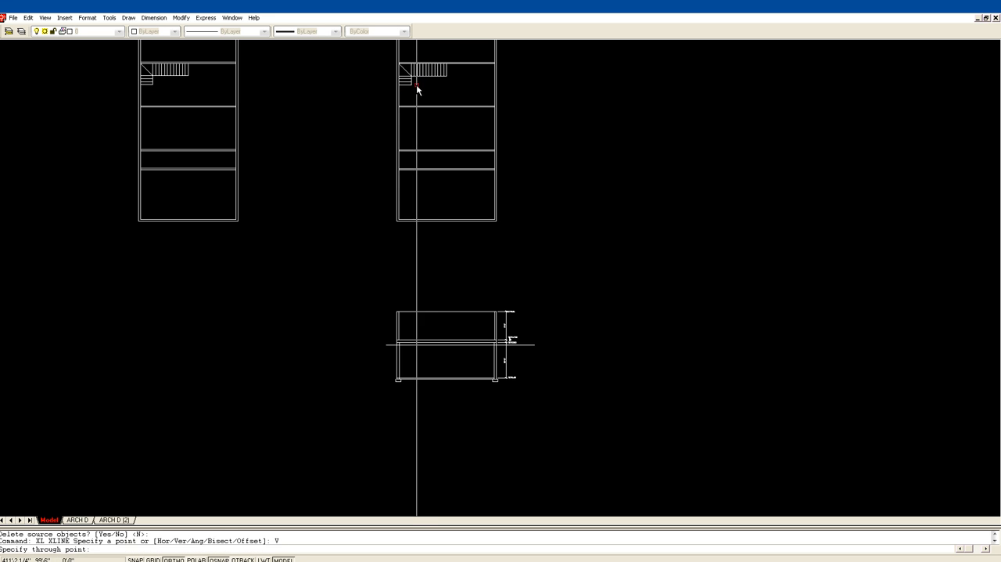
pyautogui.click(412, 82)
pyautogui.press('Return')
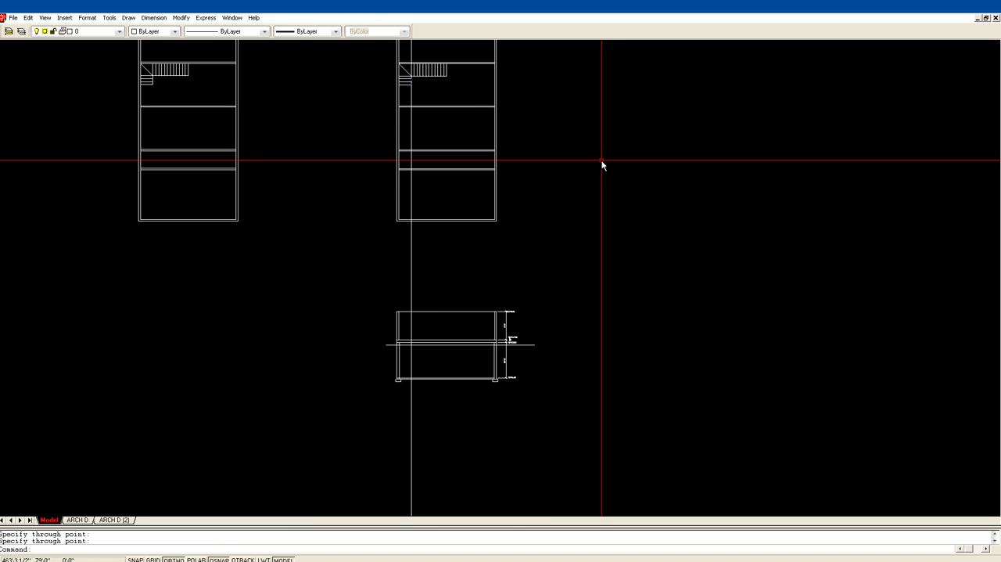
pyautogui.press('Escape')
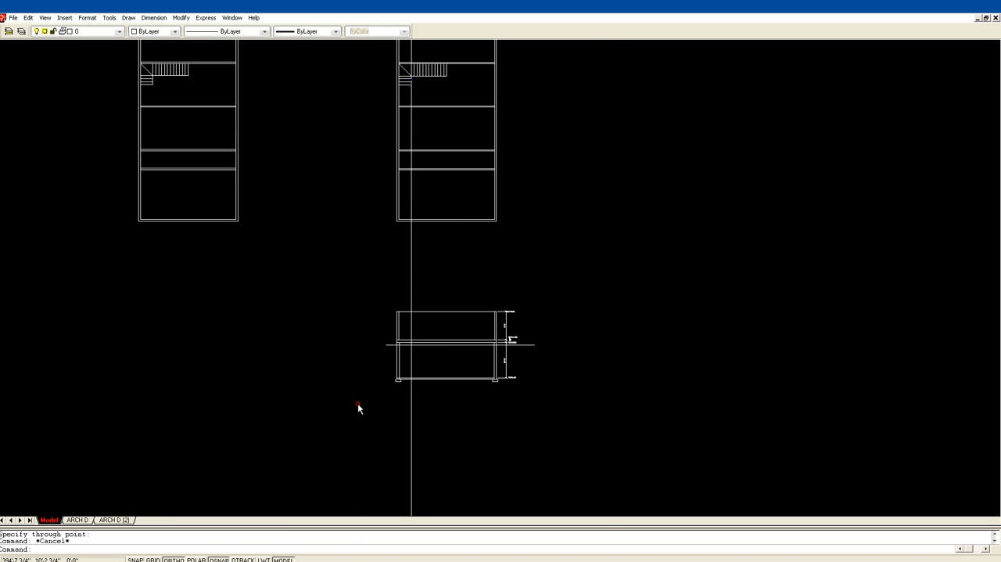
pyautogui.write('Z')
pyautogui.press('Escape')
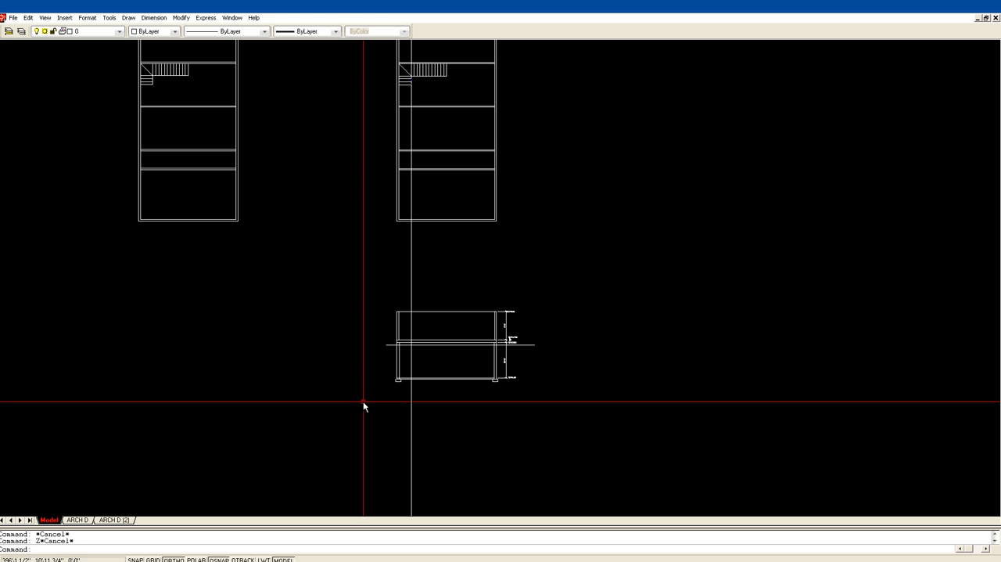
pyautogui.press('Return')
pyautogui.click(362, 401)
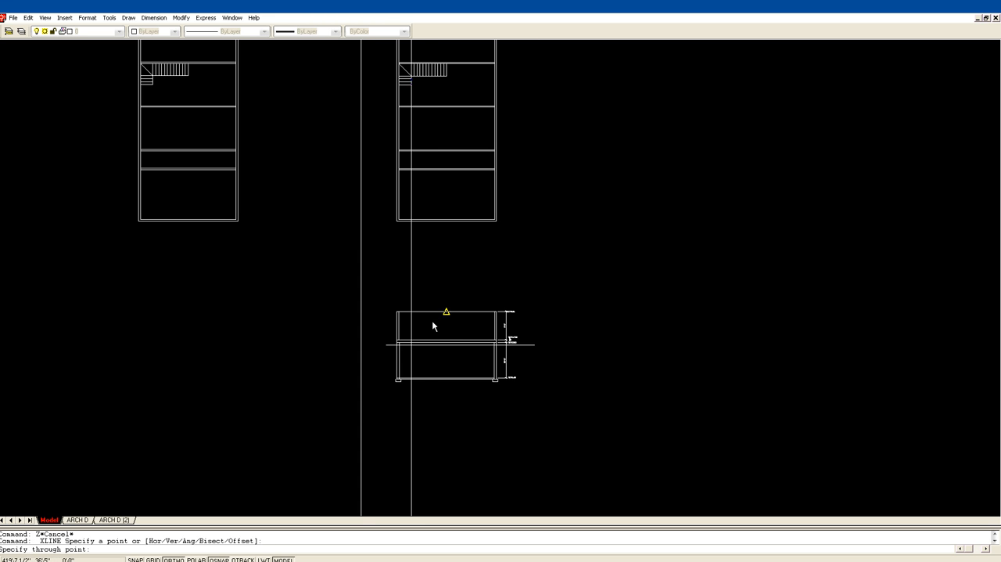
pyautogui.press('Escape')
# Examine how the vertical stair construction line runs from the right-hand plan's stair down through the section.
pyautogui.write('Z')
pyautogui.press('Return')
pyautogui.click(352, 397)
pyautogui.click(641, 266)
pyautogui.scroll(-1, 301, 297)
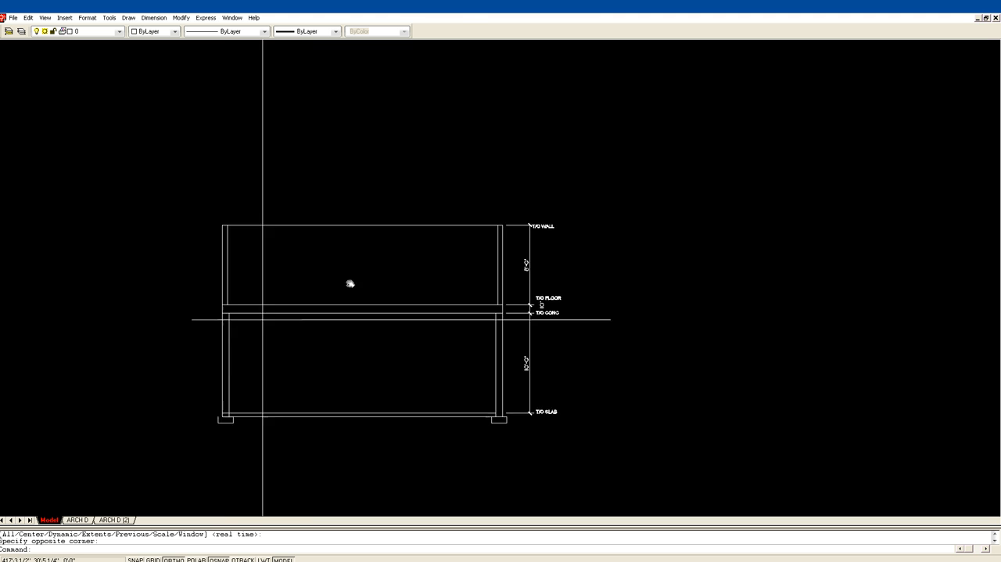
pyautogui.moveTo(302, 297); pyautogui.dragTo(417, 228, button='middle')
pyautogui.moveTo(432, 114)
pyautogui.mouseDown(button='middle')
pyautogui.moveTo(485, 458)
pyautogui.moveTo(467, 298)
pyautogui.mouseUp(button='middle')
pyautogui.moveTo(446, 134); pyautogui.dragTo(437, 369, button='middle')
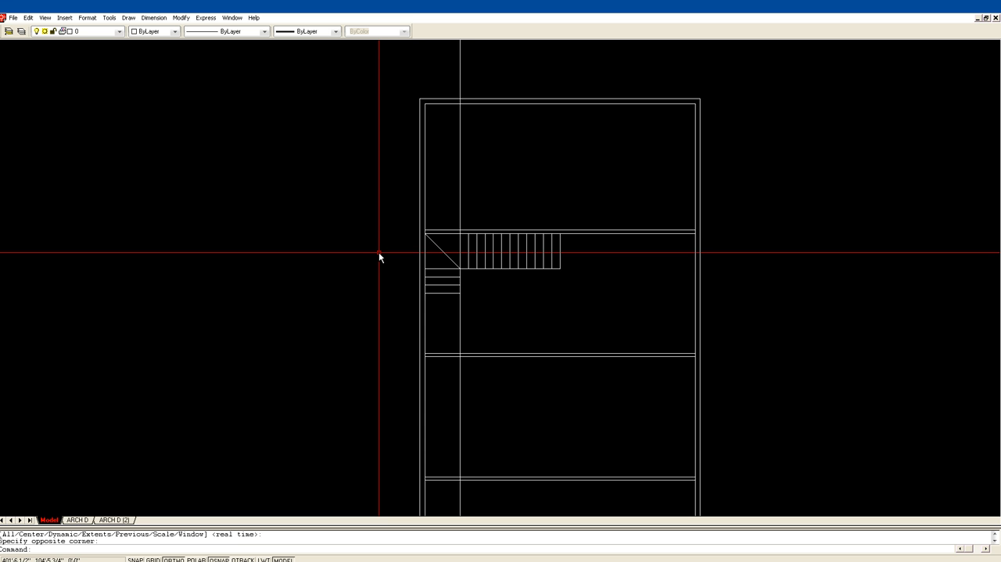
pyautogui.scroll(-3, 478, 282)
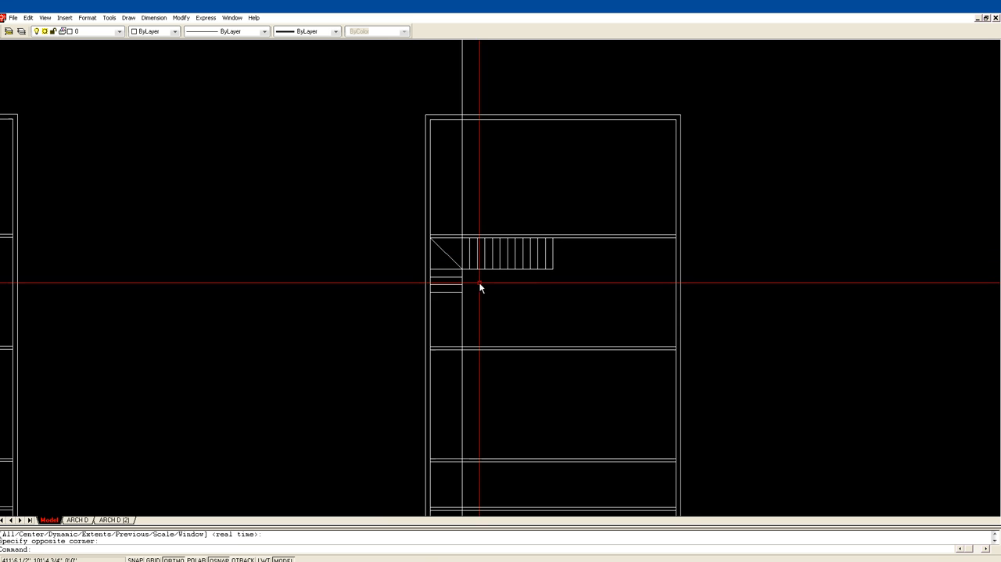
pyautogui.moveTo(505, 306)
pyautogui.mouseDown(button='middle')
pyautogui.moveTo(470, 262)
pyautogui.moveTo(437, 195)
pyautogui.mouseUp(button='middle')
pyautogui.moveTo(532, 397); pyautogui.dragTo(491, 230, button='middle')
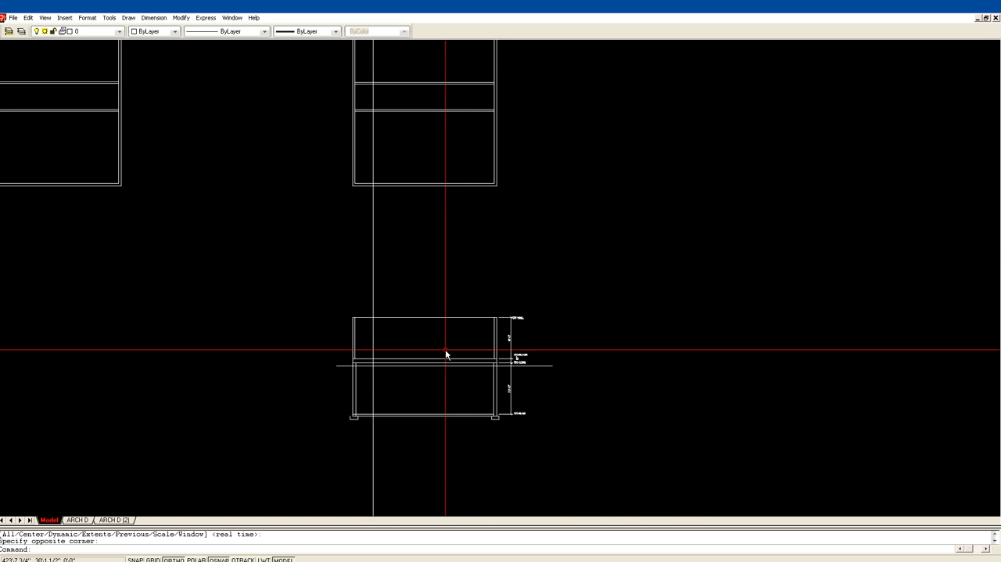
pyautogui.moveTo(445, 350); pyautogui.dragTo(466, 230, button='middle')
# Trim away the part of the vertical stair construction line above the section's T/O FLOOR line, using that line as cutting edge.
pyautogui.press('z')
pyautogui.press('Return')
pyautogui.click(346, 322)
pyautogui.click(548, 193)
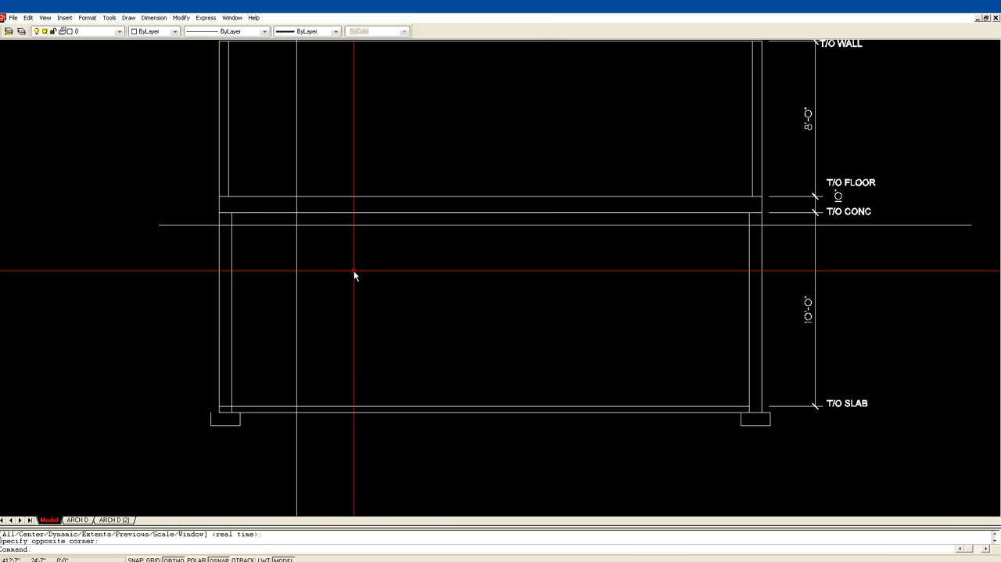
pyautogui.scroll(-2, 349, 276)
pyautogui.moveTo(350, 275); pyautogui.dragTo(361, 332, button='middle')
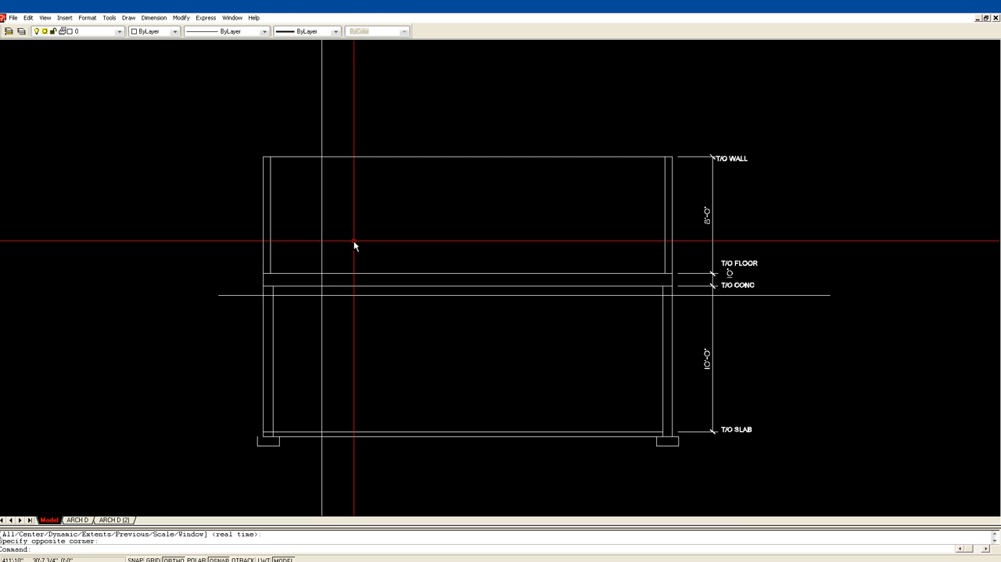
pyautogui.write('tr')
pyautogui.press('Return')
pyautogui.click(331, 273)
pyautogui.press('Return')
pyautogui.click(323, 262)
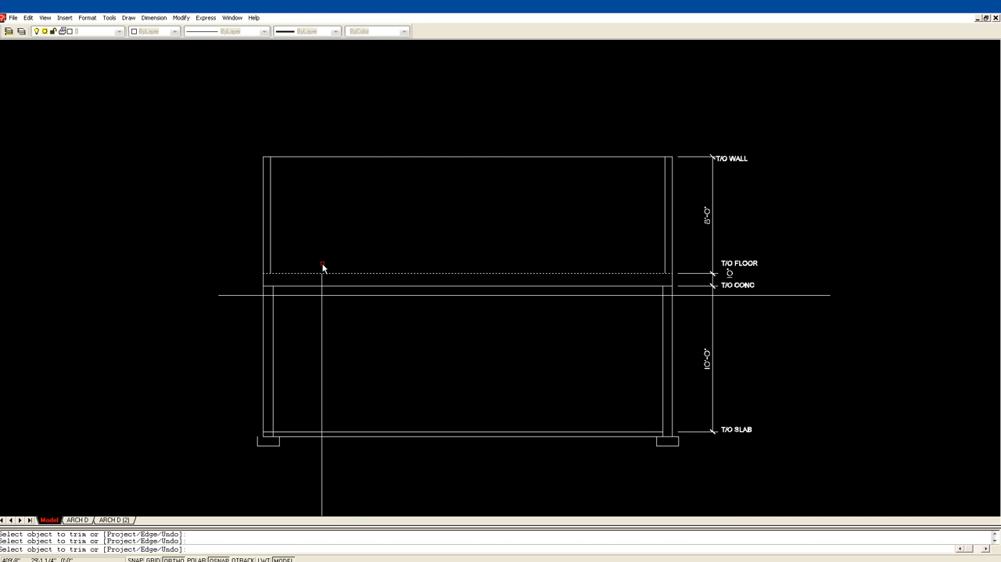
pyautogui.press('Escape')
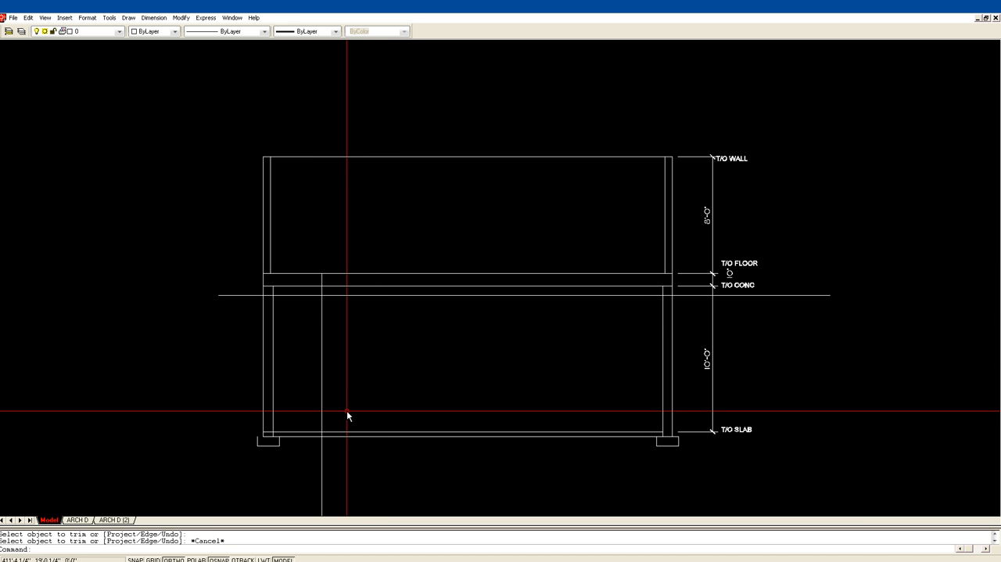
# Trim the vertical stair line below the slab, using the slab's top line as cutting edge.
pyautogui.press('Return')
pyautogui.click(329, 432)
pyautogui.press('Return')
pyautogui.click(323, 444)
pyautogui.press('Return')
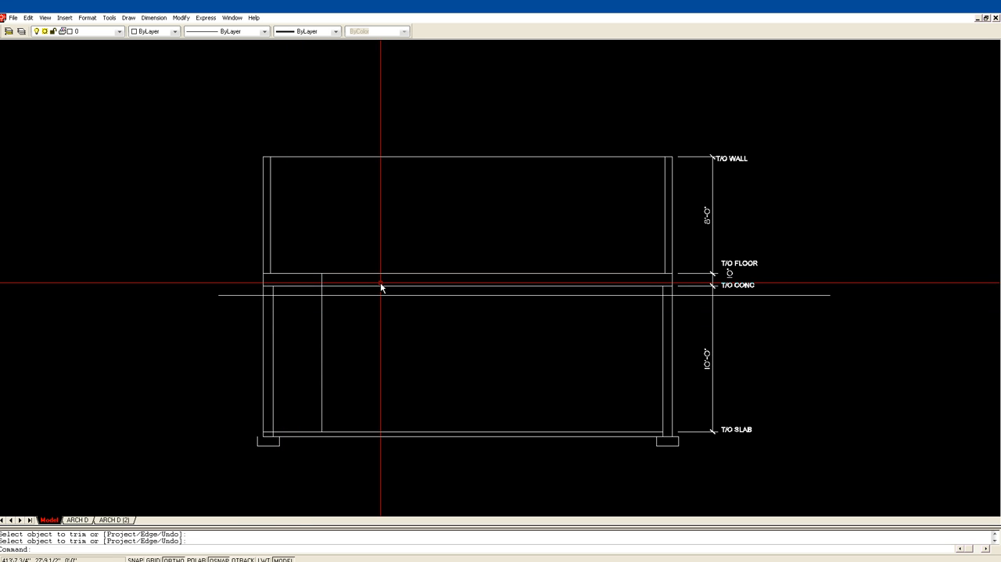
# Examine the stair layout in the right-hand plan above the section.
pyautogui.scroll(-2, 380, 280)
pyautogui.moveTo(377, 275); pyautogui.dragTo(416, 471, button='middle')
pyautogui.scroll(-2, 368, 229)
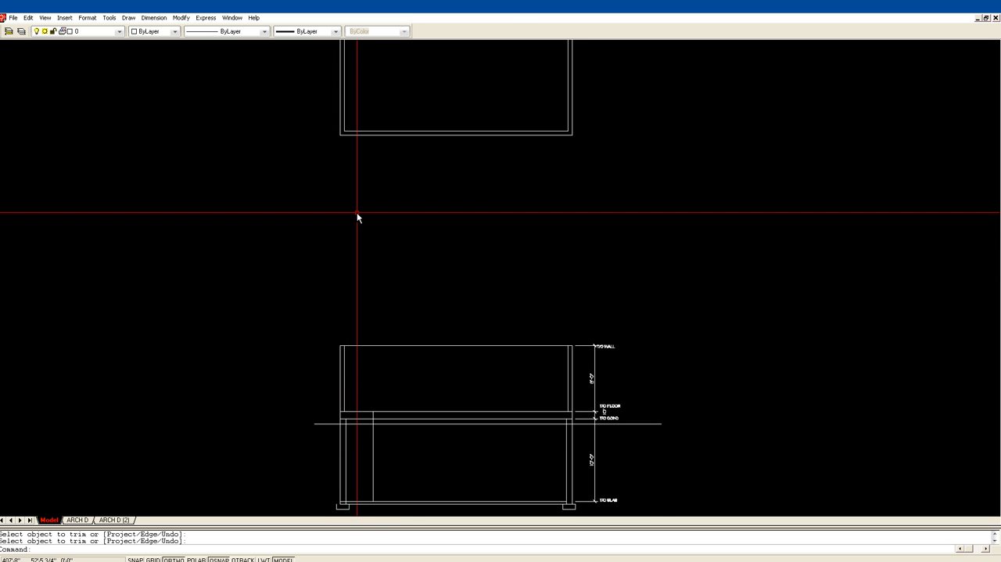
pyautogui.moveTo(364, 199); pyautogui.dragTo(400, 447, button='middle')
pyautogui.moveTo(409, 192); pyautogui.dragTo(444, 340, button='middle')
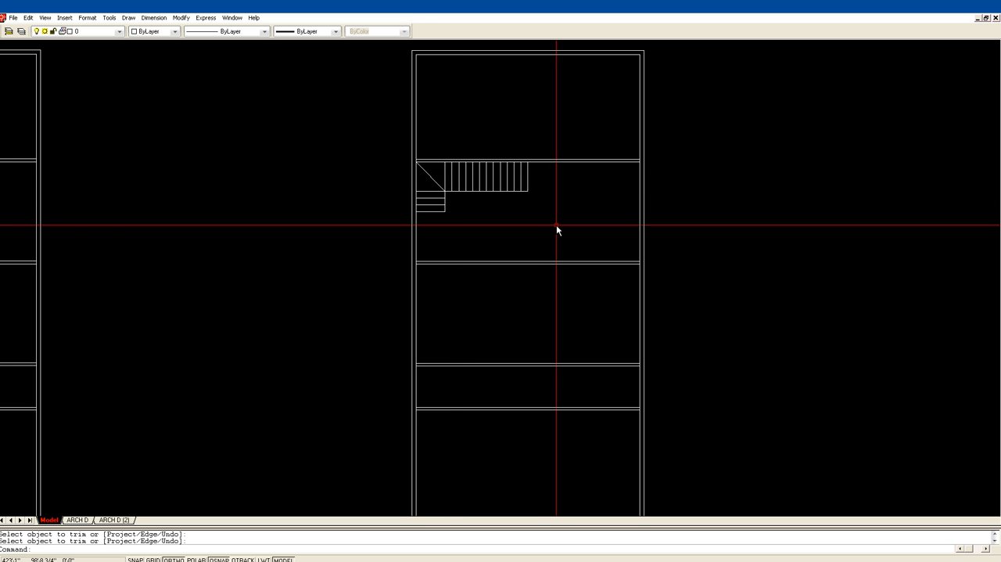
pyautogui.scroll(-1, 553, 223)
pyautogui.scroll(-2, 491, 304)
pyautogui.moveTo(484, 361); pyautogui.dragTo(332, 118, button='middle')
pyautogui.moveTo(443, 359); pyautogui.dragTo(471, 305, button='middle')
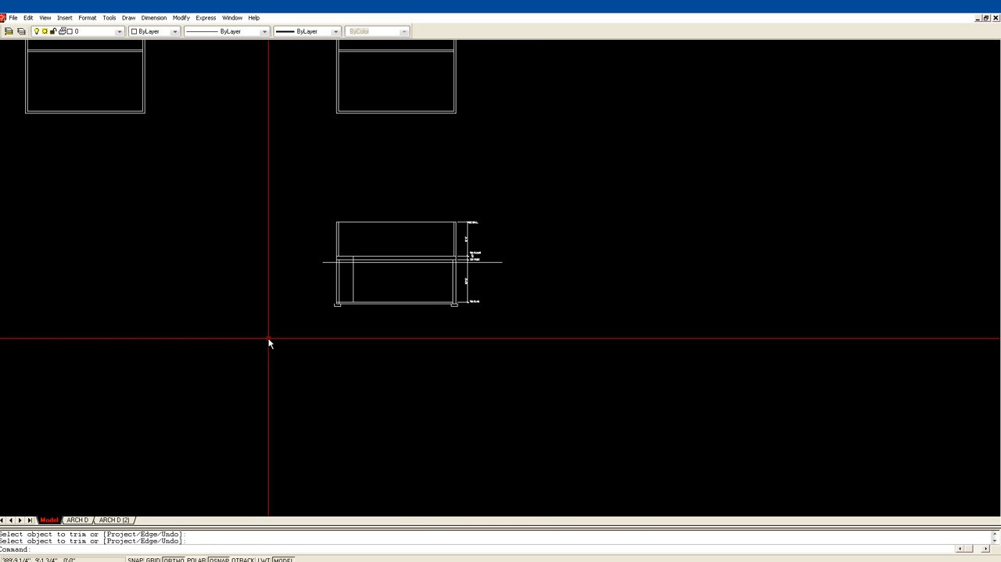
# Divide the vertical stair line between slab and floor into 18 segments.
pyautogui.write('z')
pyautogui.press('Return')
pyautogui.click(252, 320)
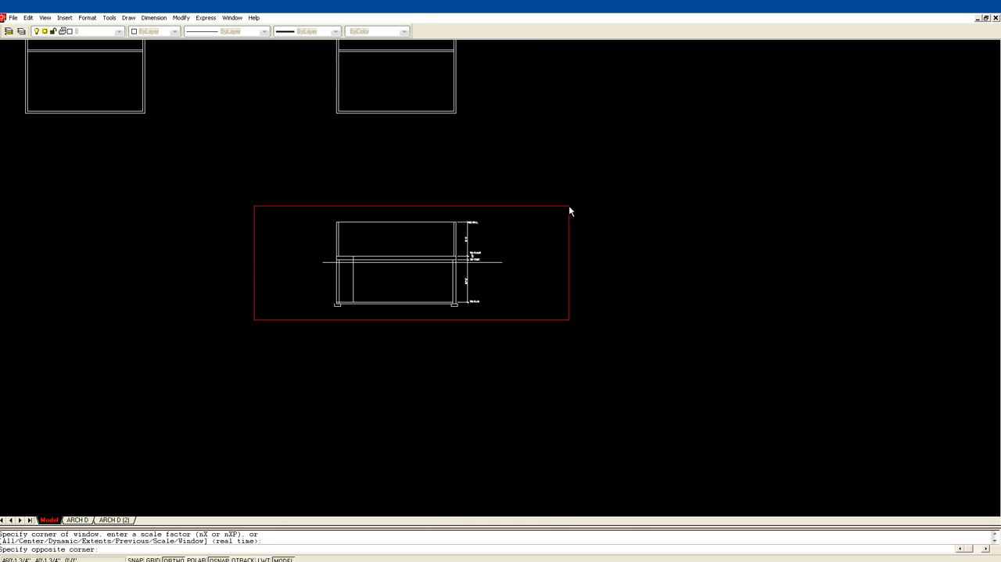
pyautogui.click(569, 205)
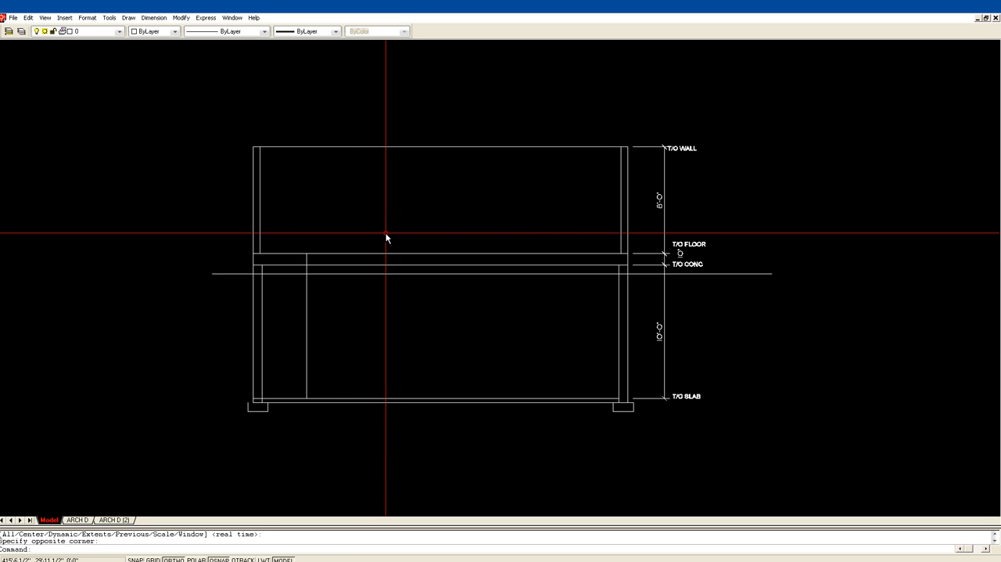
pyautogui.press('Return')
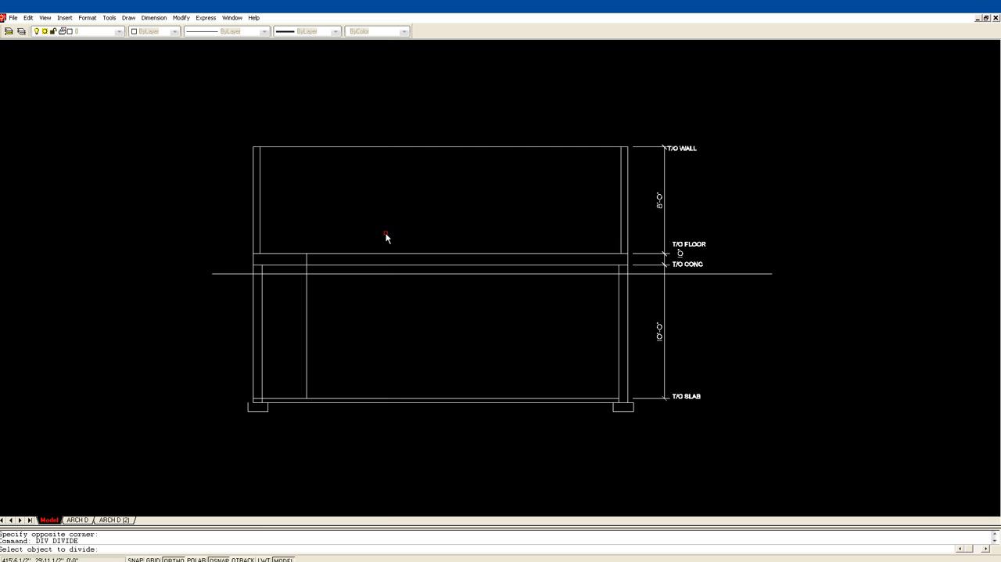
pyautogui.click(306, 319)
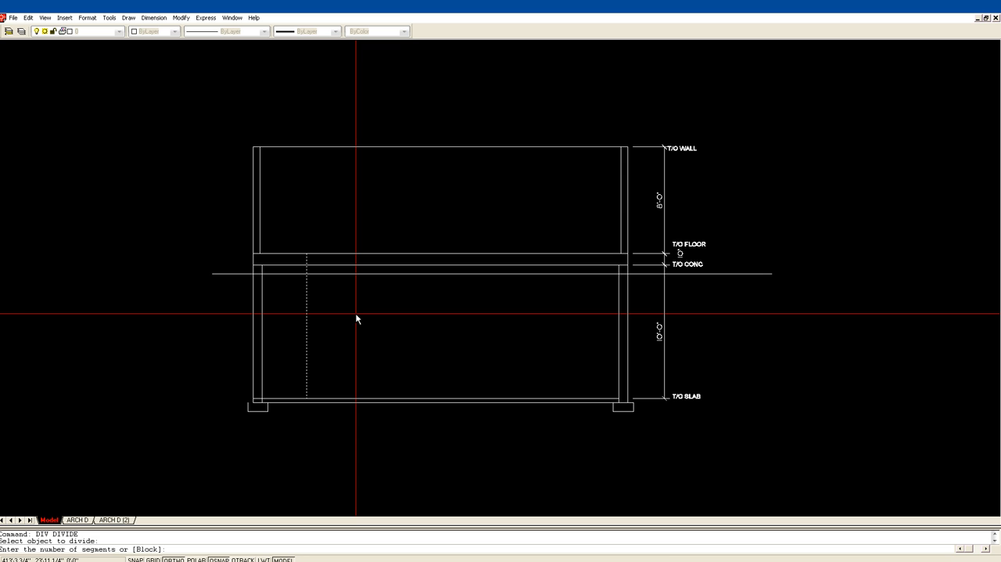
pyautogui.press('Return')
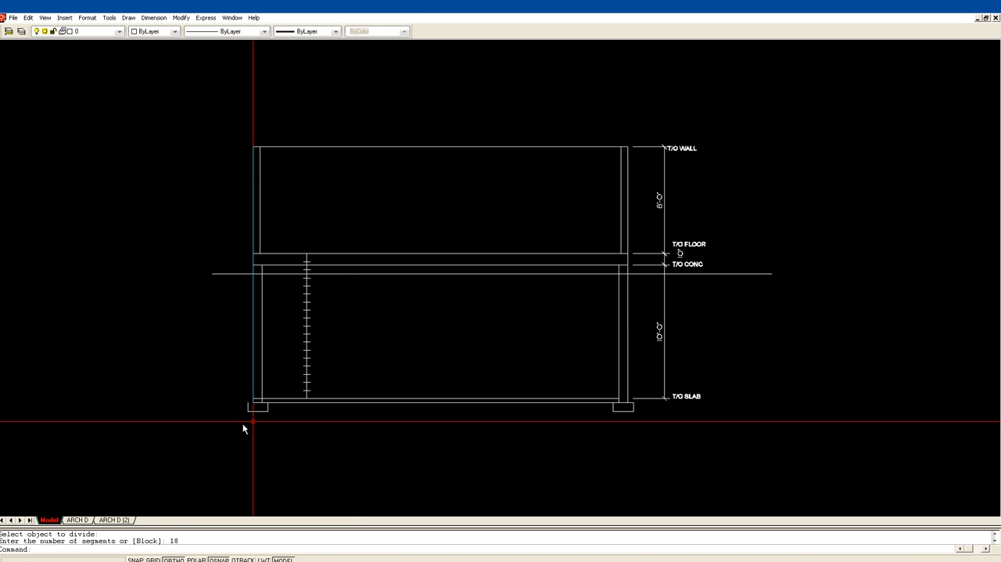
# Enable the Node object snap and measure the distance between the two lowest division marks on the vertical stair line.
pyautogui.write('z')
pyautogui.press('Return')
pyautogui.click(220, 424)
pyautogui.click(410, 178)
pyautogui.moveTo(563, 384); pyautogui.dragTo(434, 283, button='middle')
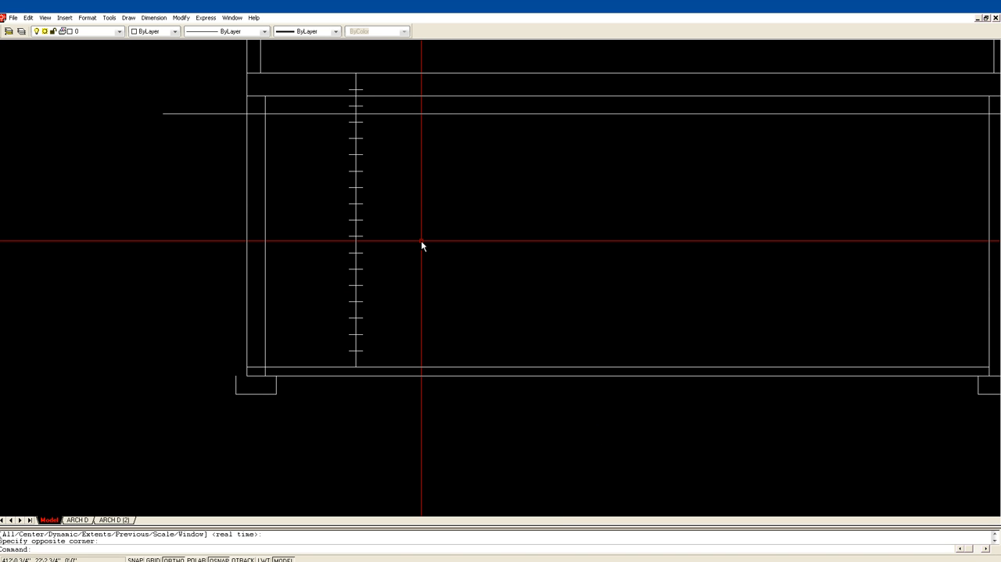
pyautogui.write('DI')
pyautogui.press('Return')
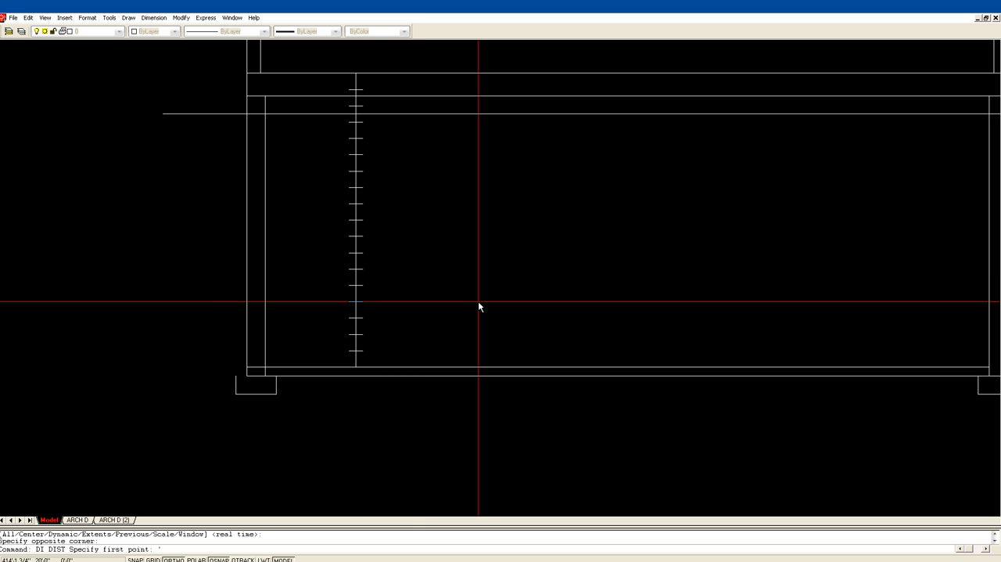
pyautogui.press('Return')
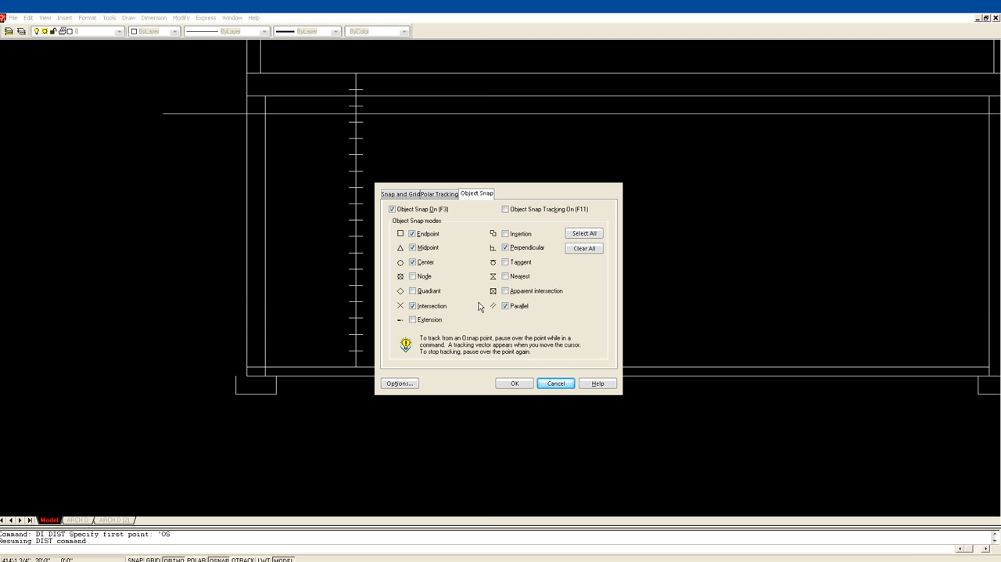
pyautogui.click(414, 276)
pyautogui.click(500, 379)
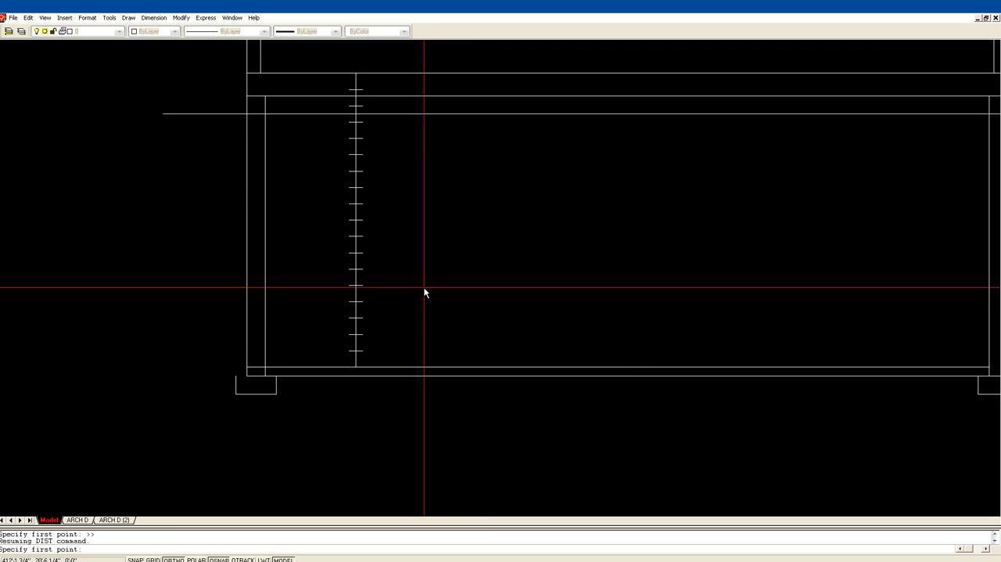
pyautogui.click(356, 351)
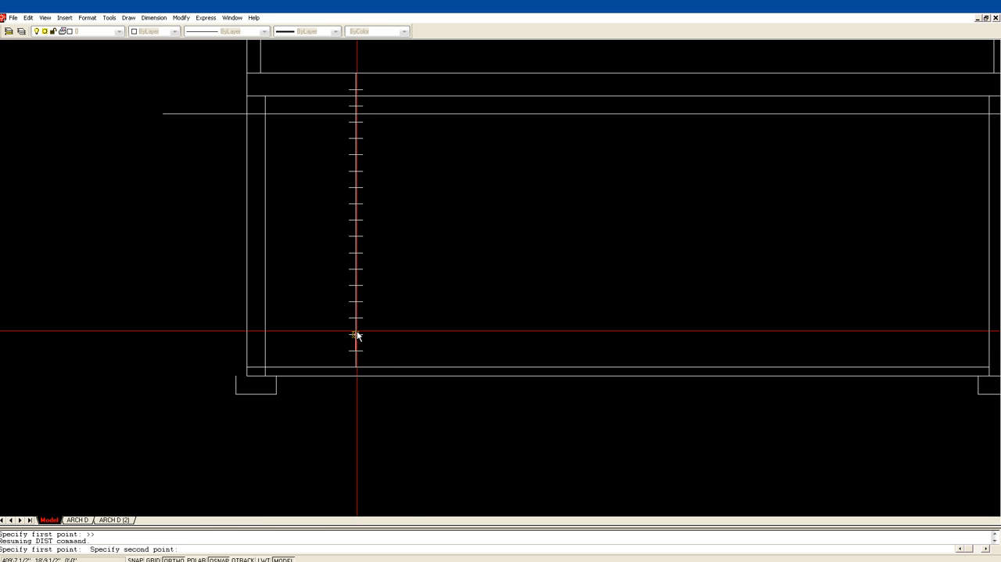
pyautogui.click(355, 335)
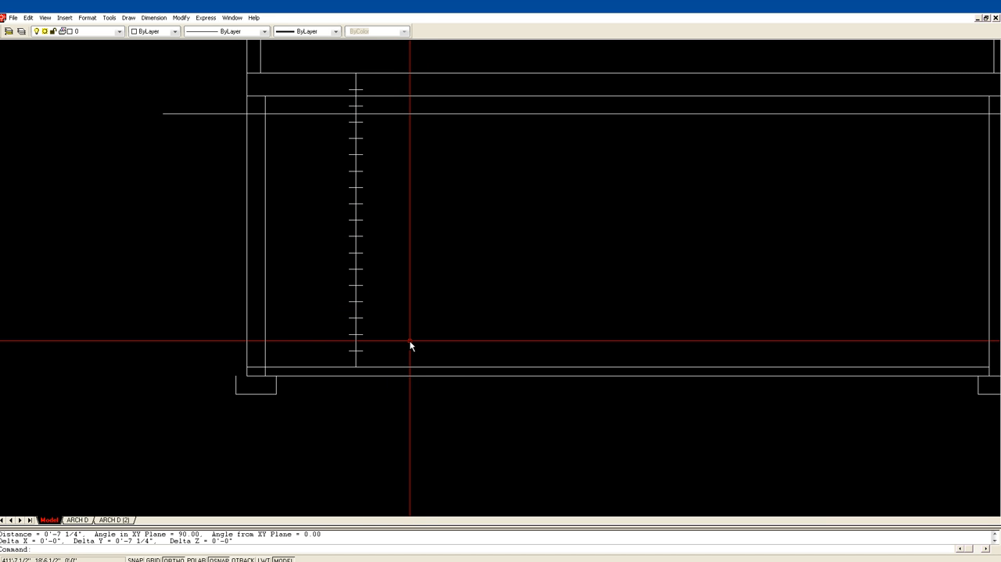
# Draw a horizontal construction line through each division mark on the vertical stair line, from the lowest mark to the highest.
pyautogui.write('L')
pyautogui.press('Return')
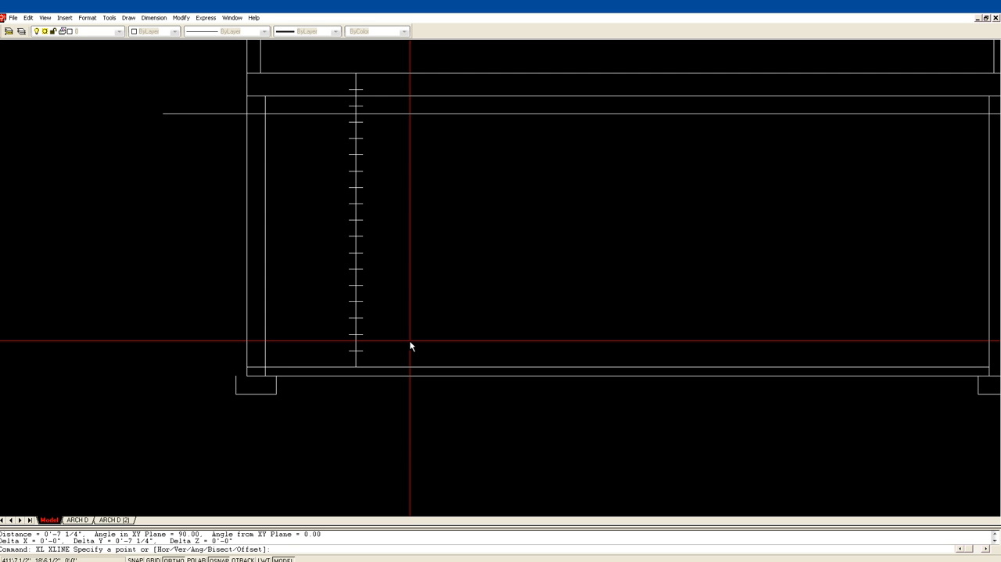
pyautogui.write('H')
pyautogui.press('Return')
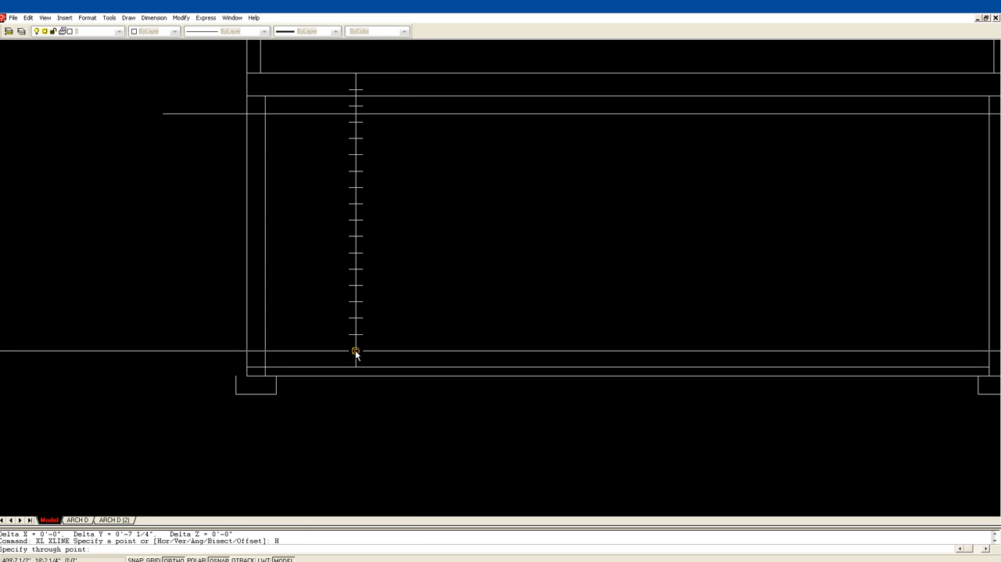
pyautogui.click(355, 350)
pyautogui.click(355, 334)
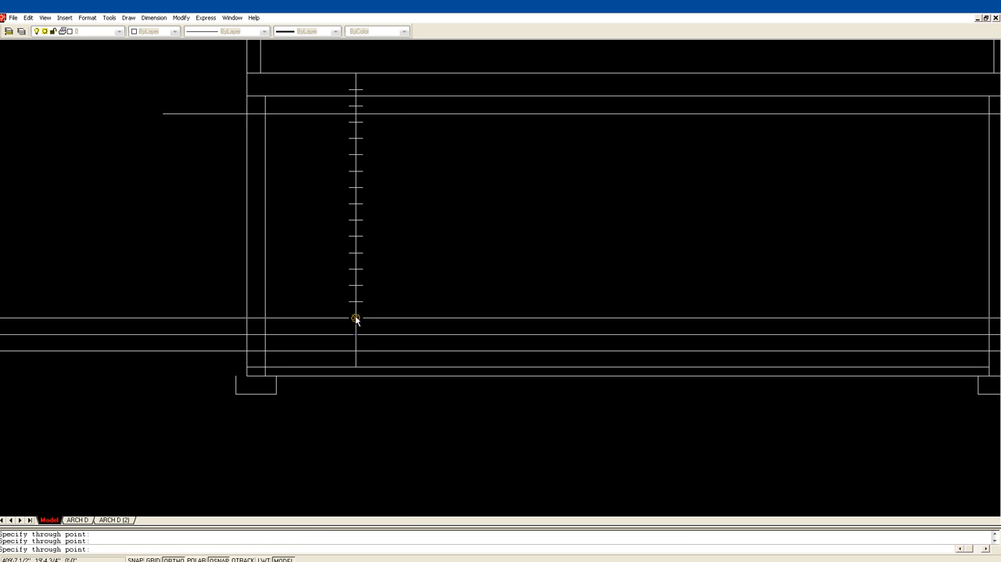
pyautogui.click(355, 318)
pyautogui.click(355, 301)
pyautogui.click(355, 284)
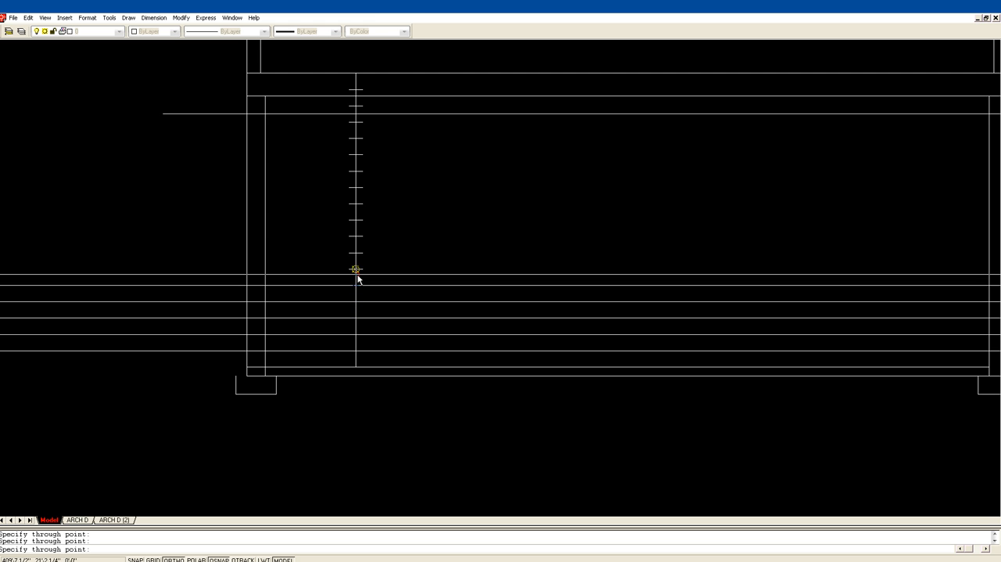
pyautogui.click(355, 268)
pyautogui.click(355, 252)
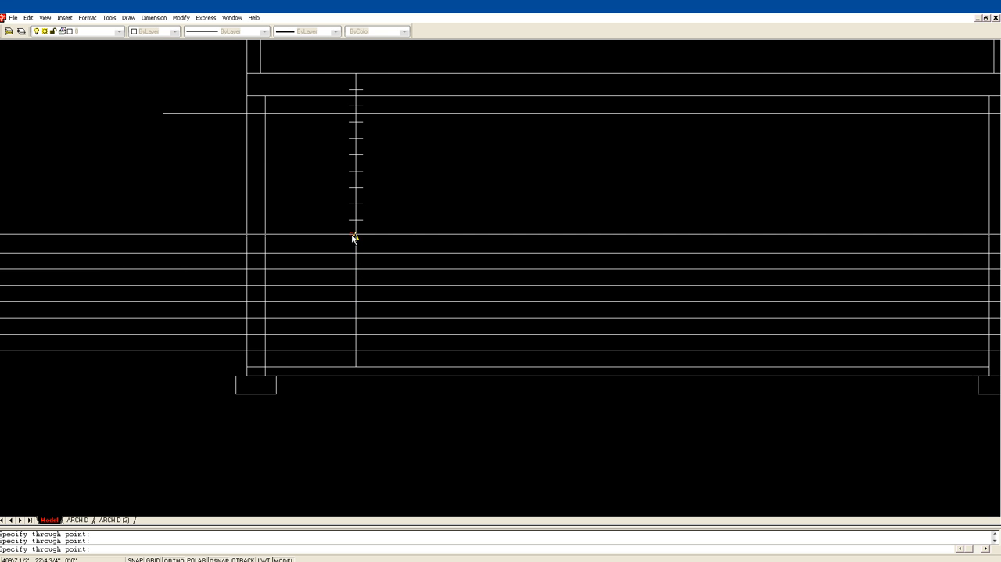
pyautogui.click(354, 236)
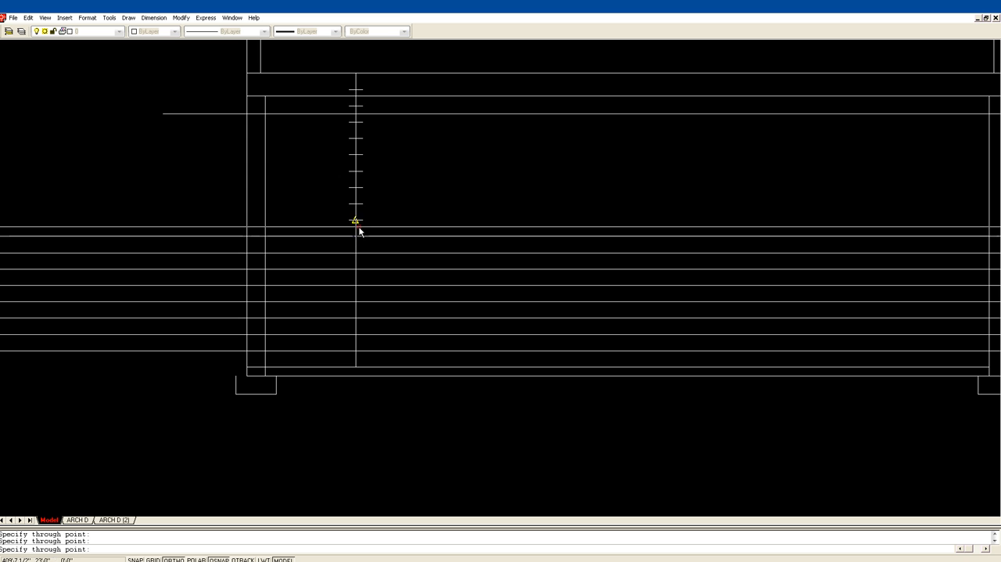
pyautogui.click(355, 220)
pyautogui.click(356, 203)
pyautogui.click(355, 187)
pyautogui.click(355, 170)
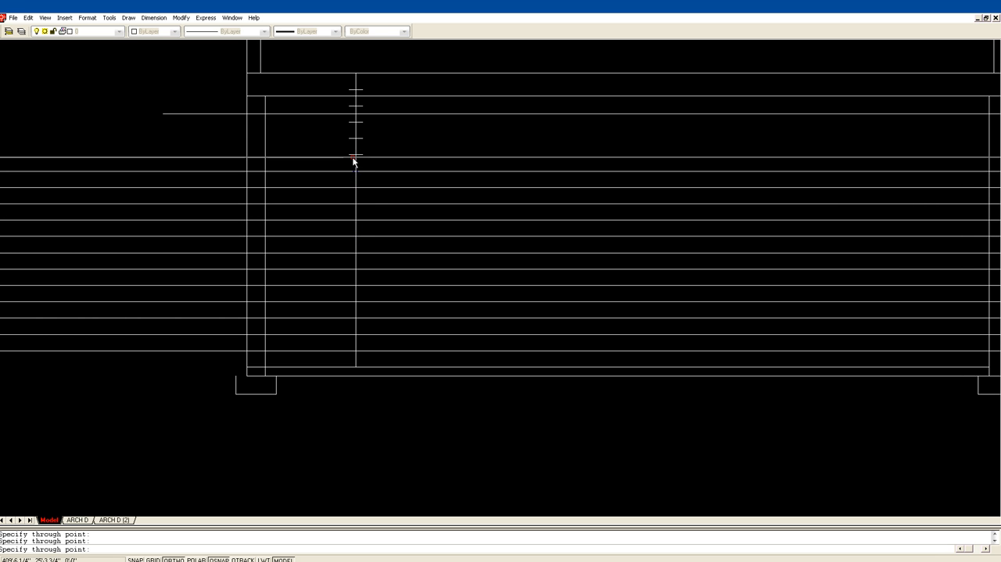
pyautogui.click(355, 154)
pyautogui.click(356, 138)
pyautogui.click(356, 122)
pyautogui.click(355, 106)
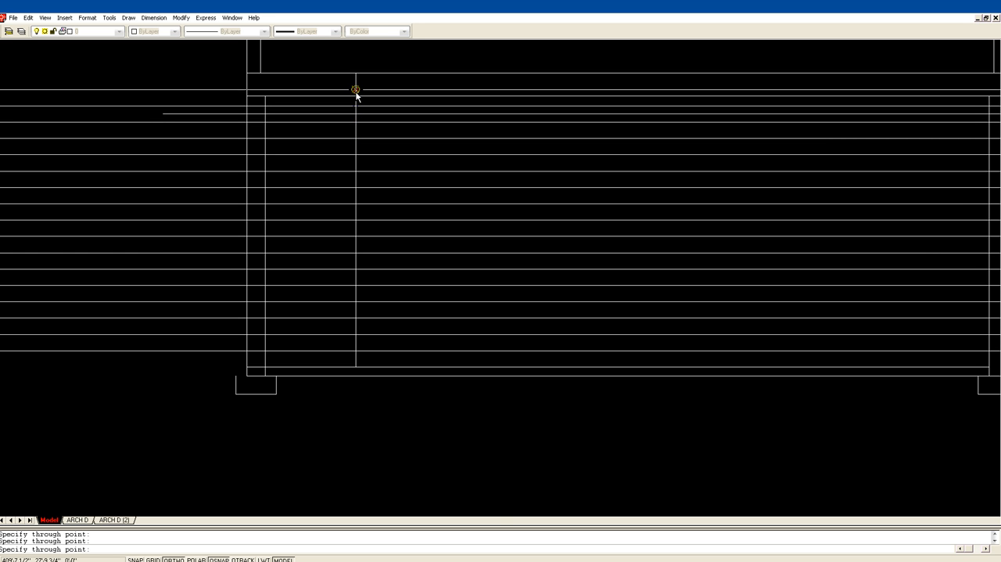
pyautogui.click(356, 90)
pyautogui.press('Escape')
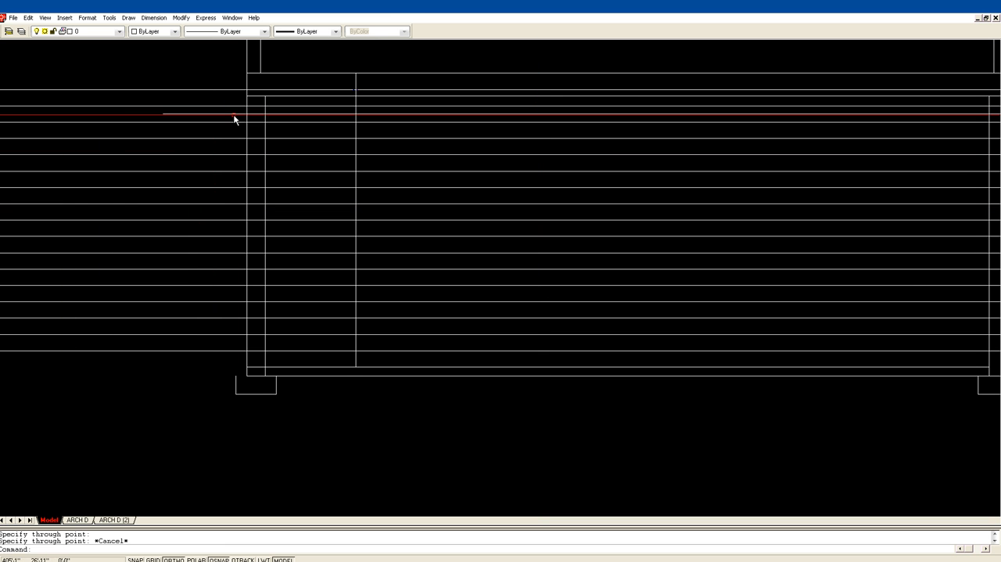
# Trim the horizontal line below the top of concrete between the section's two outer wall faces.
pyautogui.write('tr')
pyautogui.press('Return')
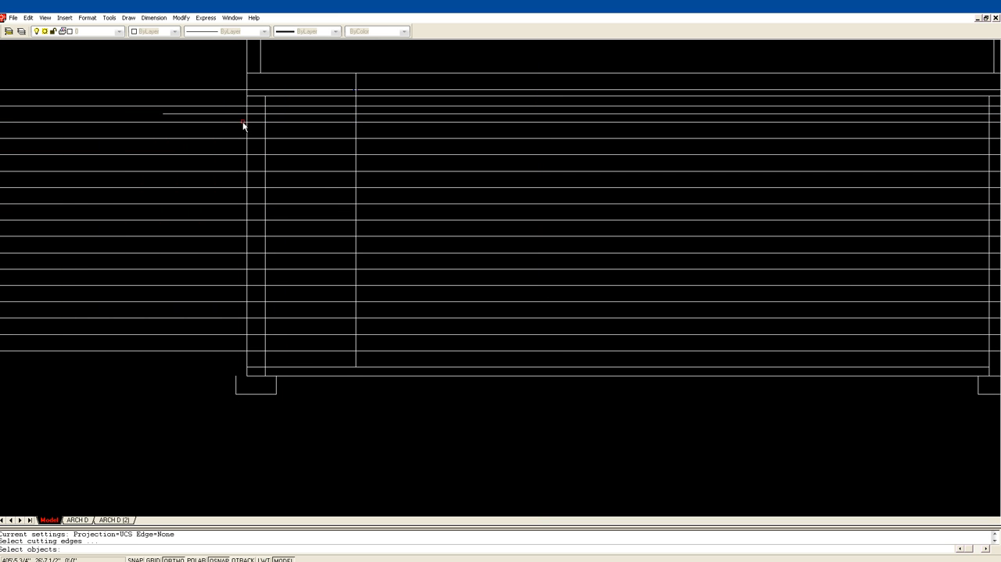
pyautogui.click(248, 119)
pyautogui.scroll(-1, 478, 181)
pyautogui.moveTo(575, 192); pyautogui.dragTo(403, 204, button='middle')
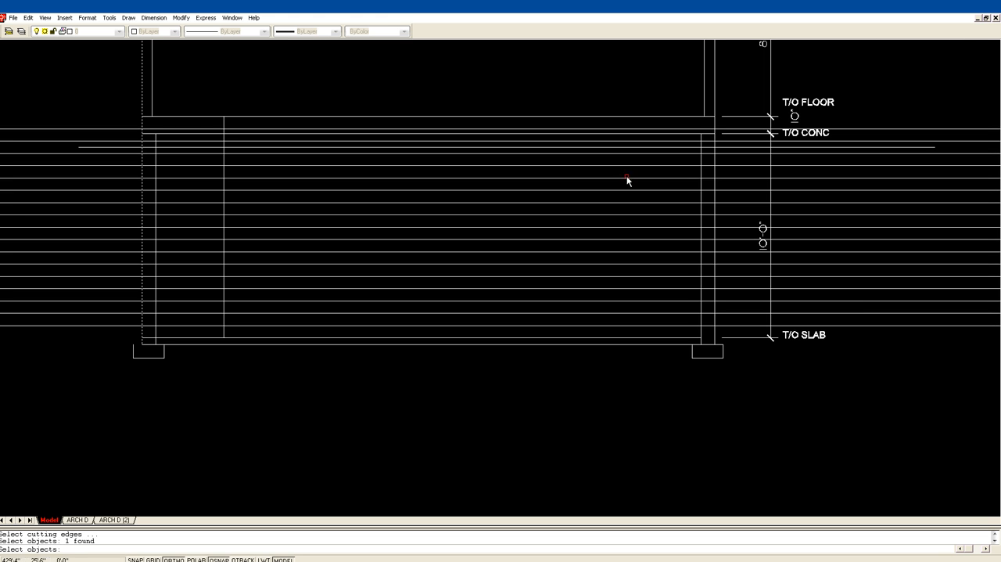
pyautogui.click(714, 140)
pyautogui.press('Return')
pyautogui.click(673, 146)
pyautogui.press('Return')
# Trim the horizontal top-of-concrete line between the left outer wall and the vertical stair line.
pyautogui.moveTo(350, 172); pyautogui.dragTo(652, 267, button='middle')
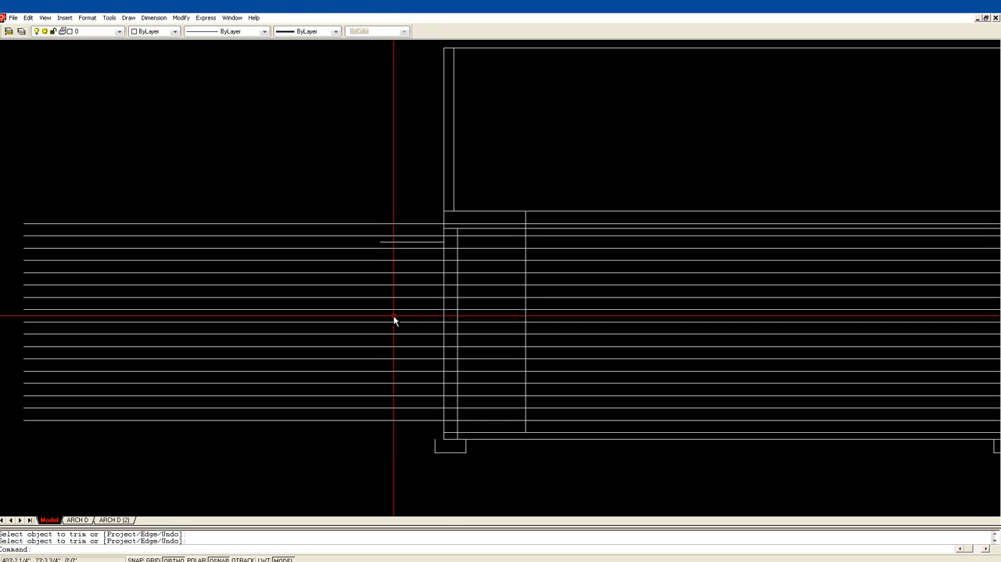
pyautogui.write('z')
pyautogui.press('Return')
pyautogui.click(422, 418)
pyautogui.click(558, 178)
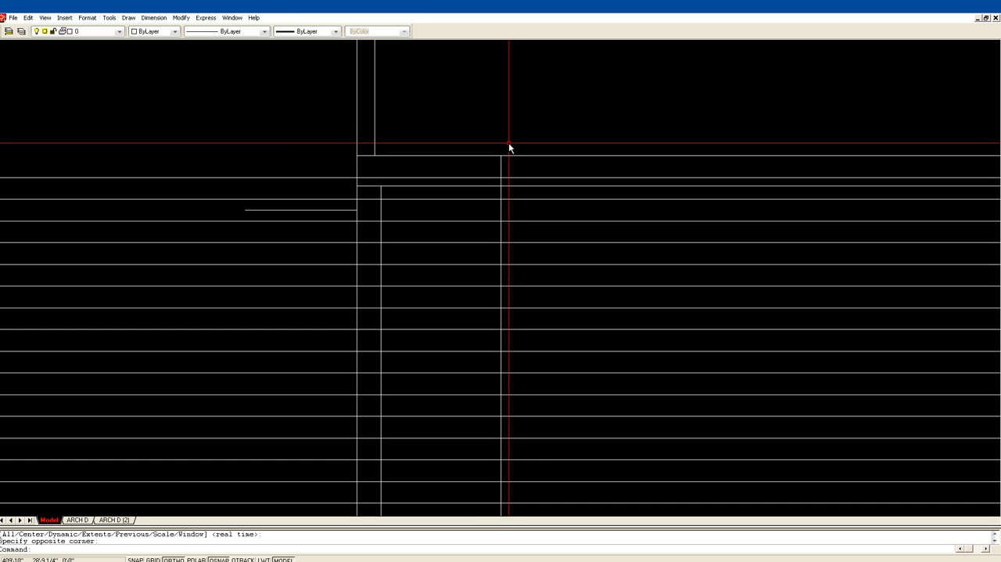
pyautogui.write('tr')
pyautogui.press('Return')
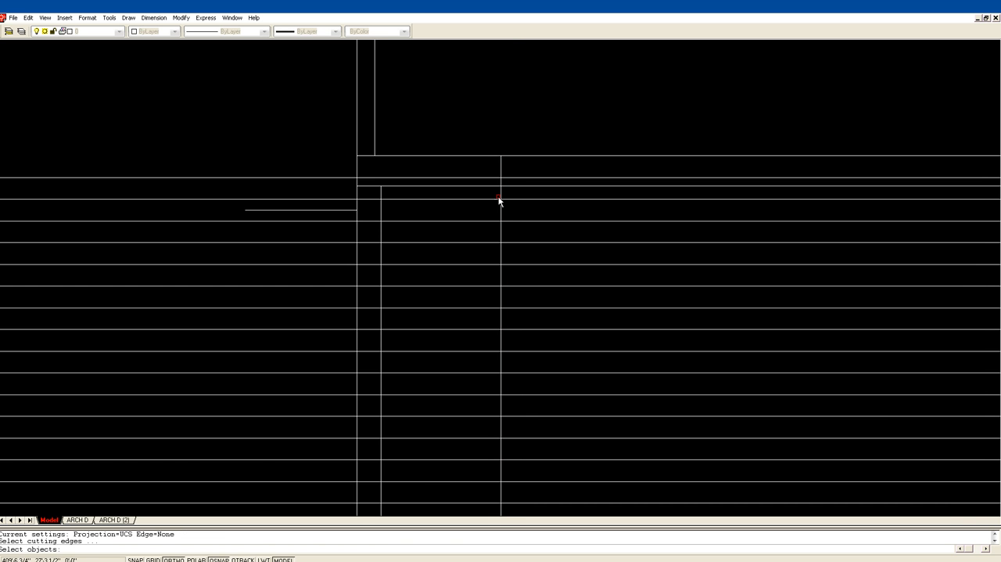
pyautogui.click(501, 192)
pyautogui.press('Return')
pyautogui.click(459, 185)
pyautogui.press('Return')
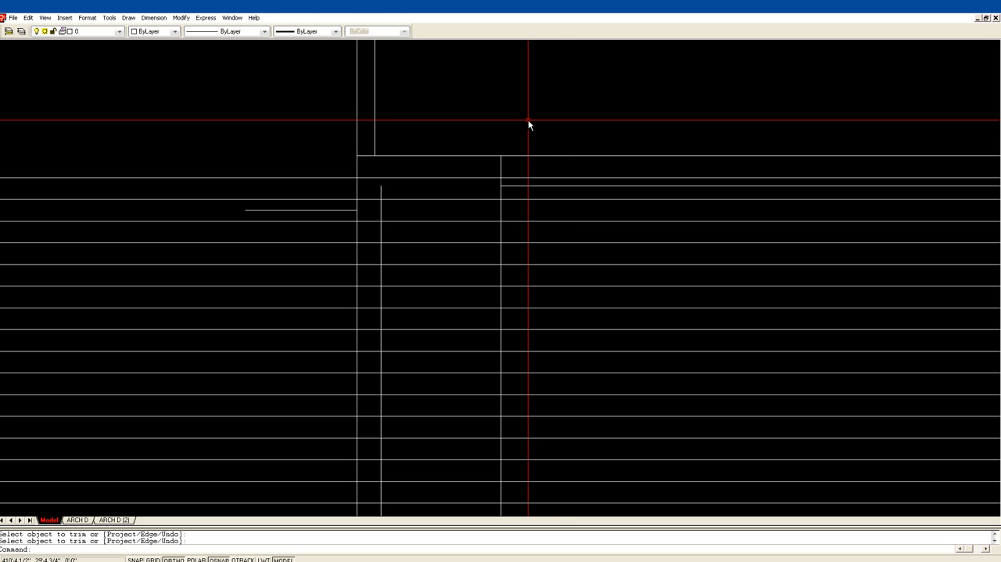
# Extend the inner face line of the left basement wall up to the floor line.
pyautogui.write('EX')
pyautogui.press('Return')
pyautogui.click(386, 155)
pyautogui.press('Return')
pyautogui.click(381, 190)
pyautogui.press('Return')
pyautogui.scroll(-1, 455, 116)
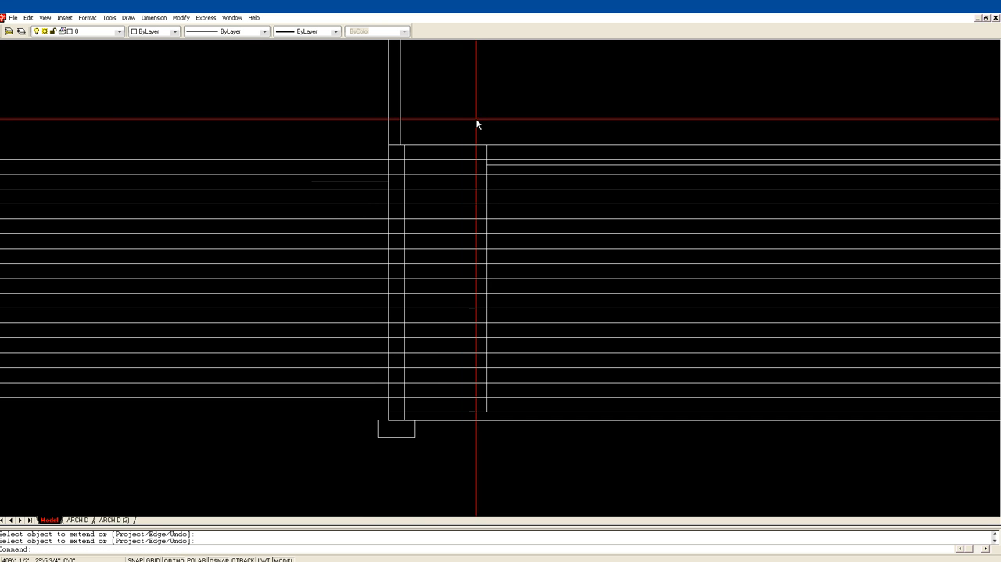
# Trim the top three riser lines to the span between the left wall's inner face and the vertical stair line.
pyautogui.write('TR')
pyautogui.press('Return')
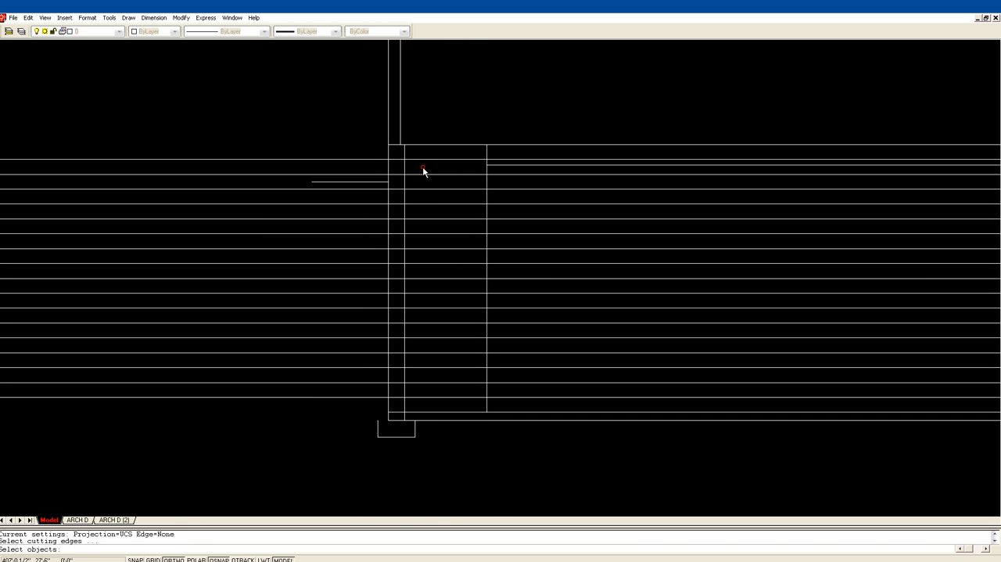
pyautogui.click(404, 169)
pyautogui.click(487, 172)
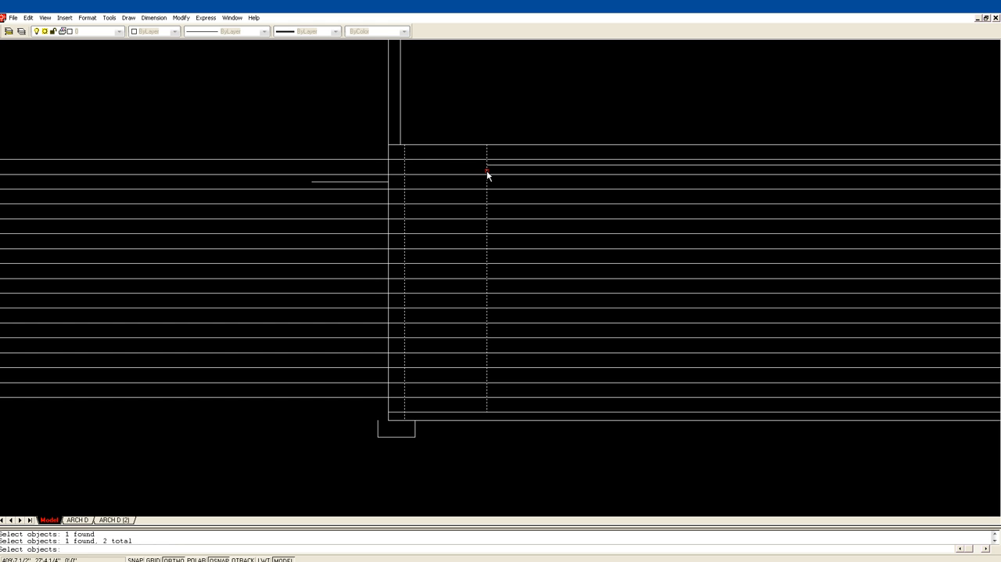
pyautogui.press('Return')
pyautogui.click(398, 161)
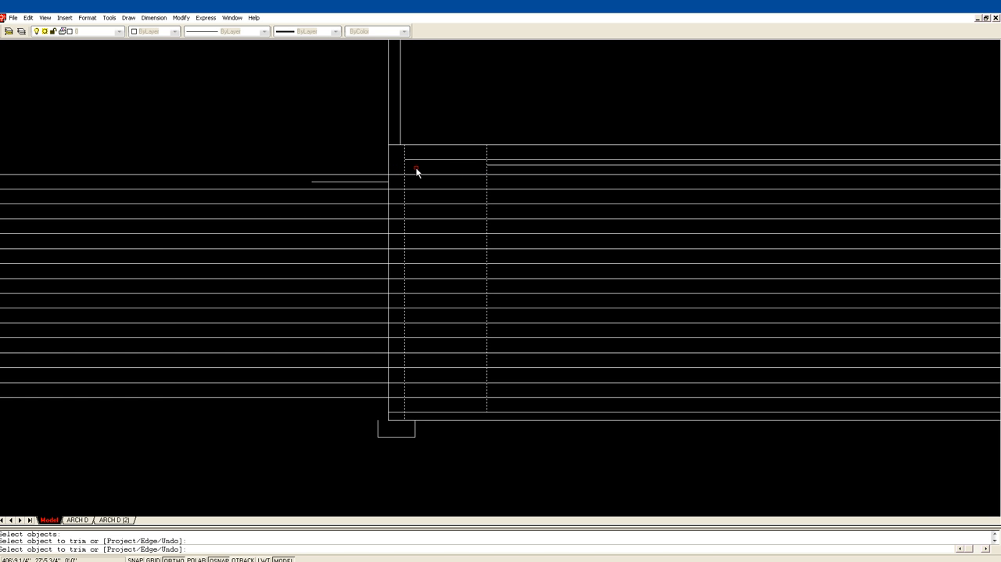
pyautogui.click(402, 174)
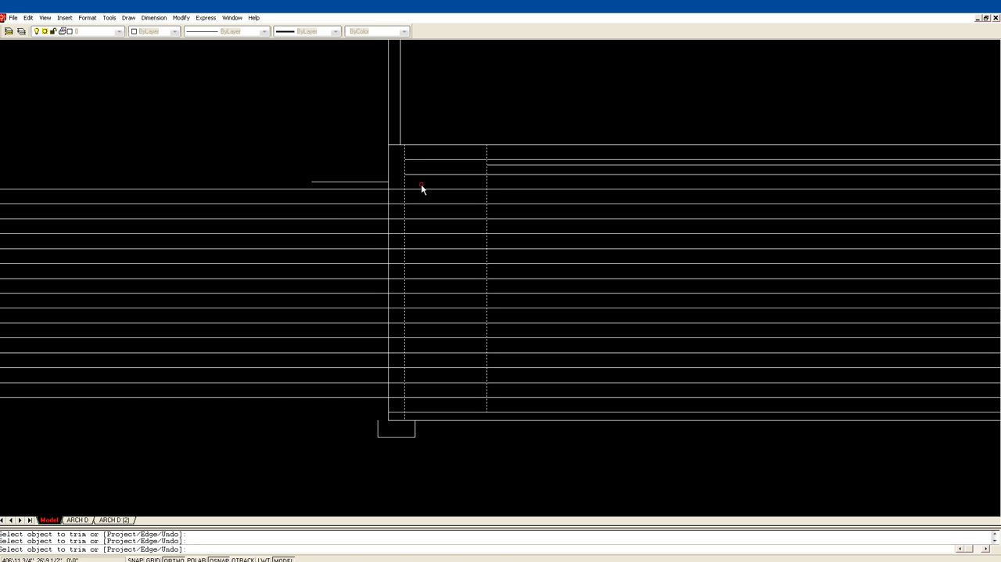
pyautogui.click(399, 190)
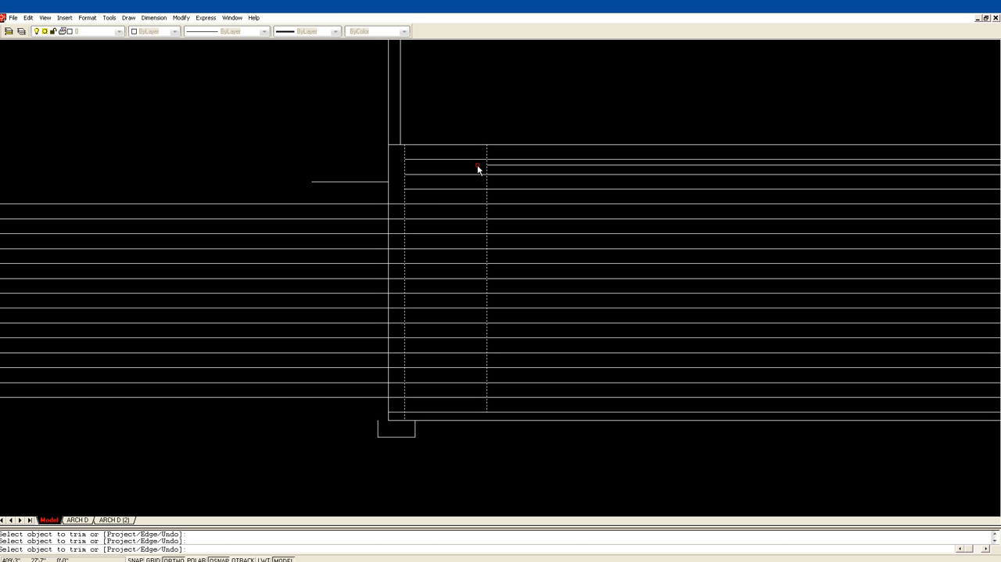
pyautogui.click(498, 159)
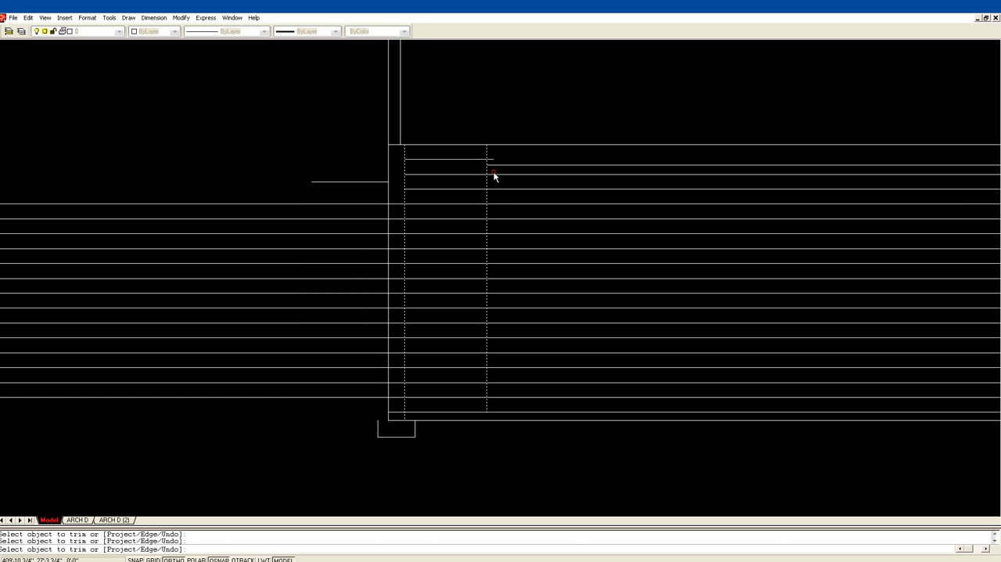
pyautogui.click(497, 174)
pyautogui.click(501, 188)
pyautogui.press('Return')
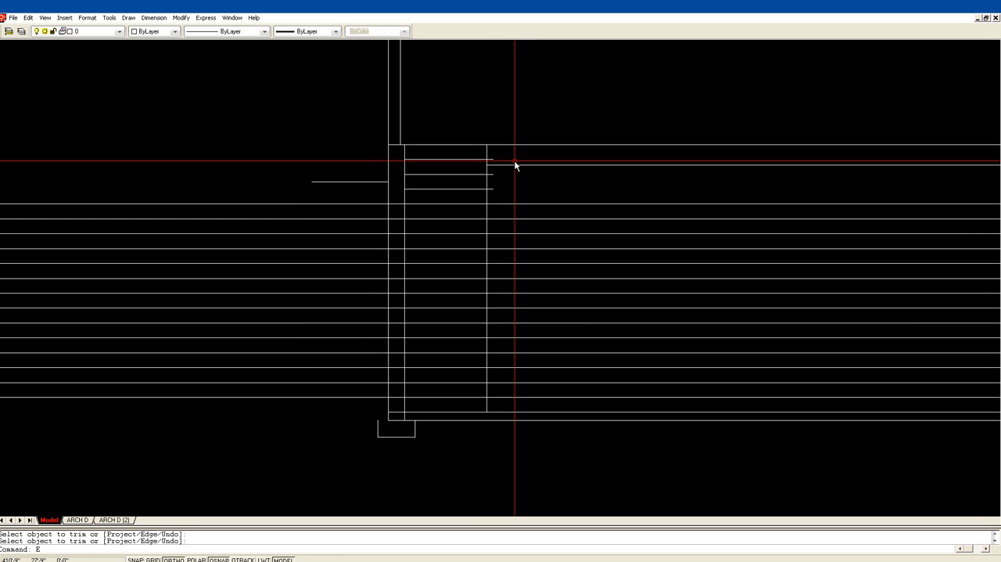
# Try to erase the division marks along the vertical stair line with a window selection.
pyautogui.write('E')
pyautogui.press('Return')
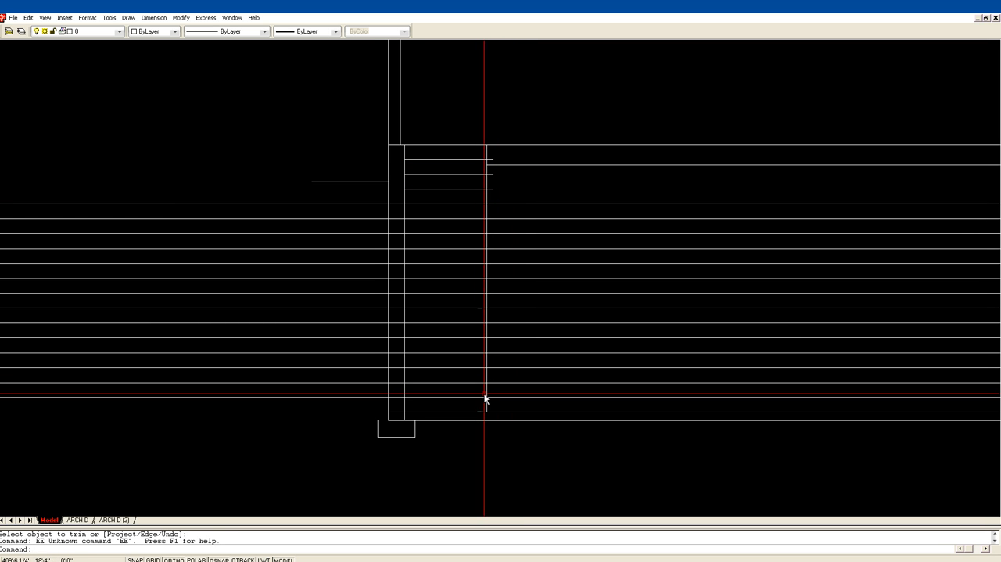
pyautogui.press('Escape')
pyautogui.write('E')
pyautogui.press('Return')
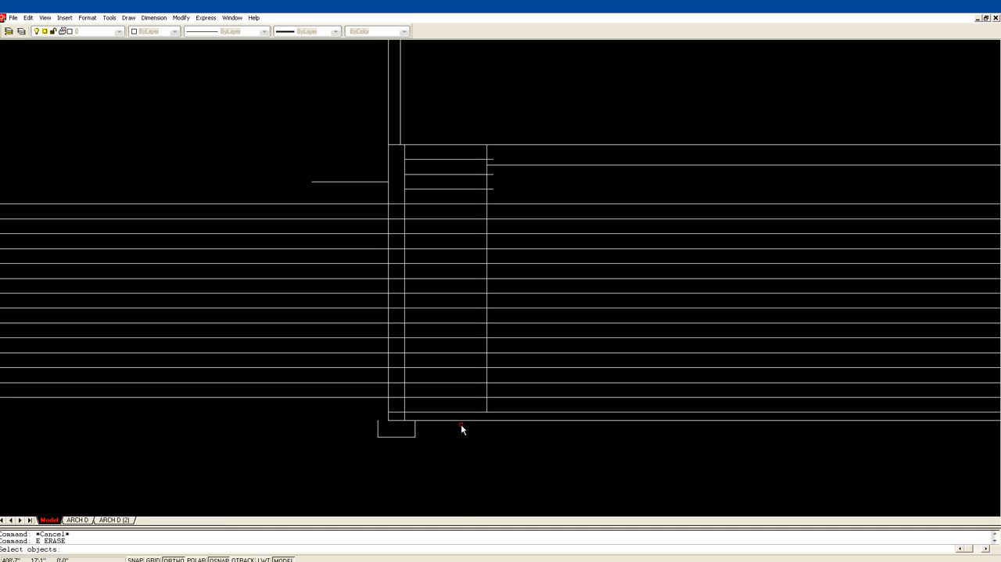
pyautogui.click(455, 416)
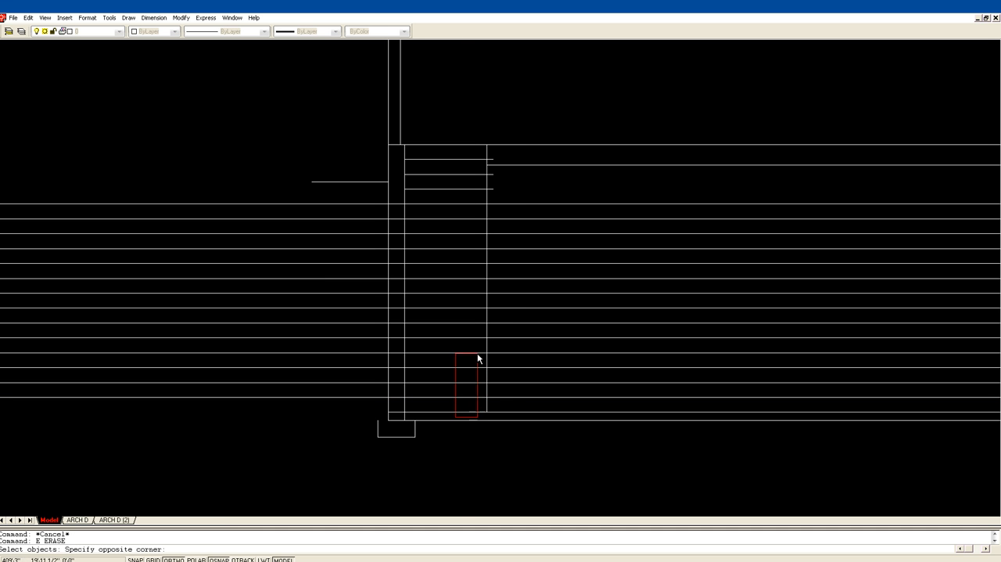
pyautogui.click(518, 116)
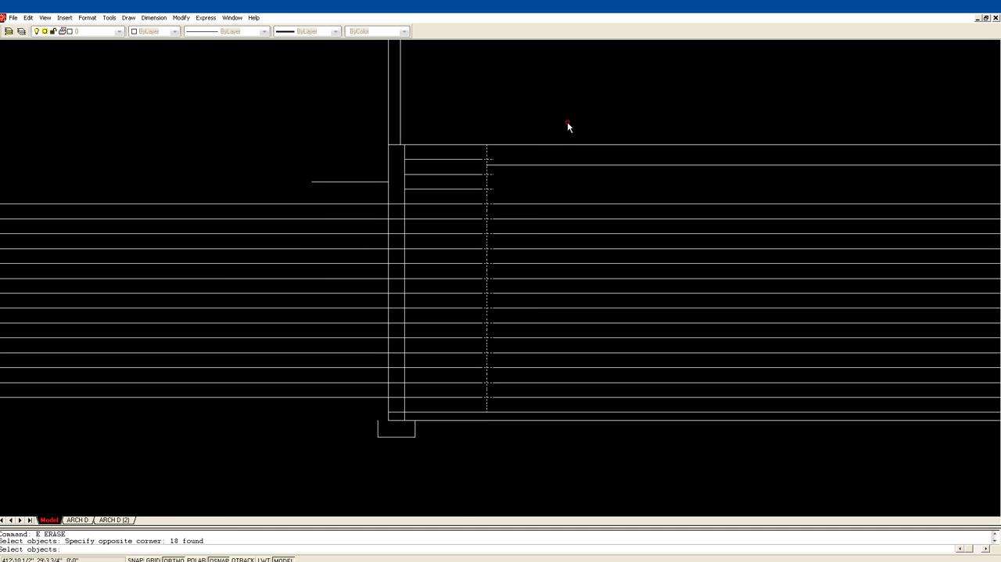
pyautogui.press('Return')
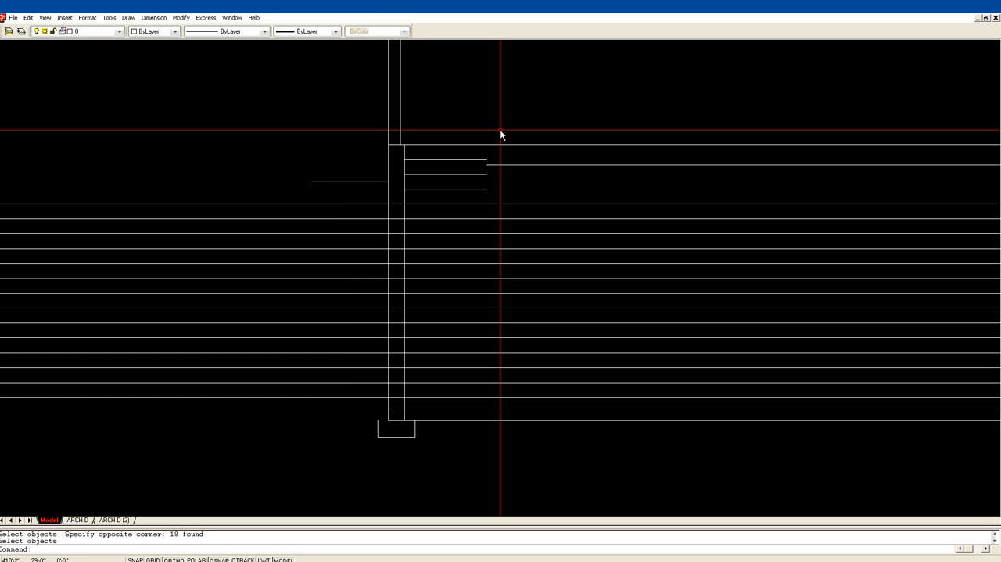
# Undo the last erase along the vertical stair line.
pyautogui.write('L')
pyautogui.press('Return')
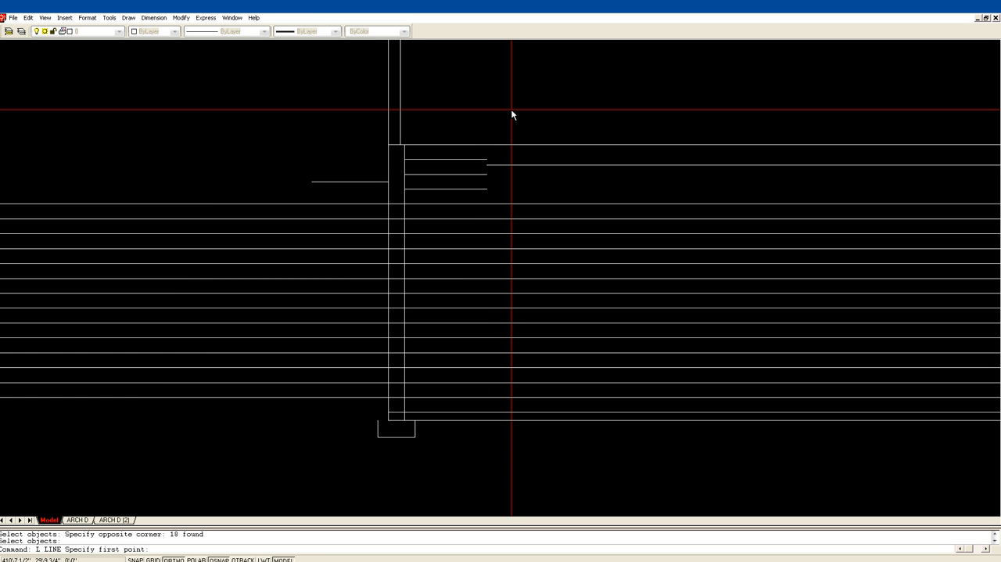
pyautogui.press('Escape')
pyautogui.write('U')
pyautogui.press('Return')
pyautogui.write('U')
pyautogui.press('Return')
# Erase only the division marks along the vertical stair line with a window that leaves out the line itself.
pyautogui.write('E')
pyautogui.press('Return')
pyautogui.click(461, 436)
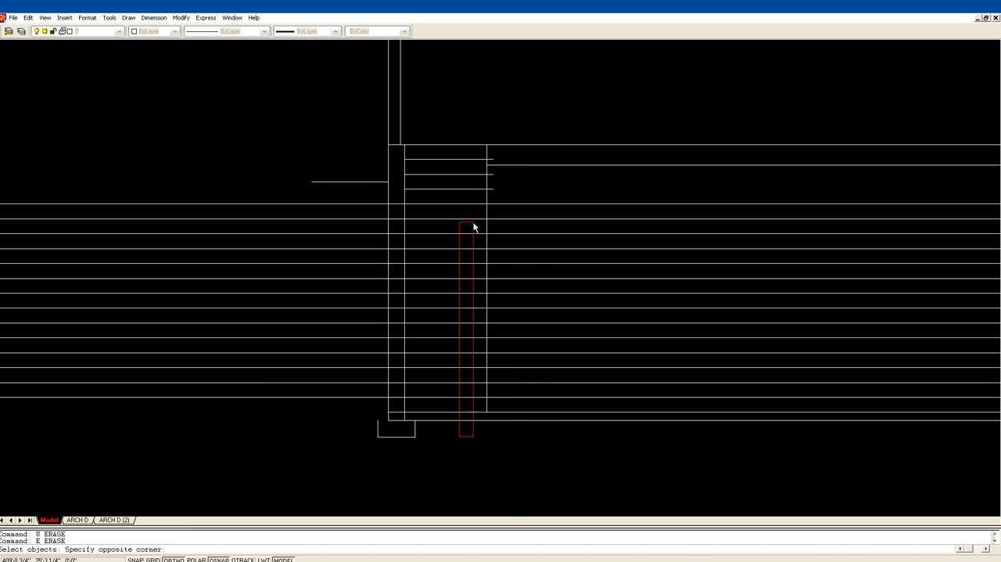
pyautogui.click(521, 149)
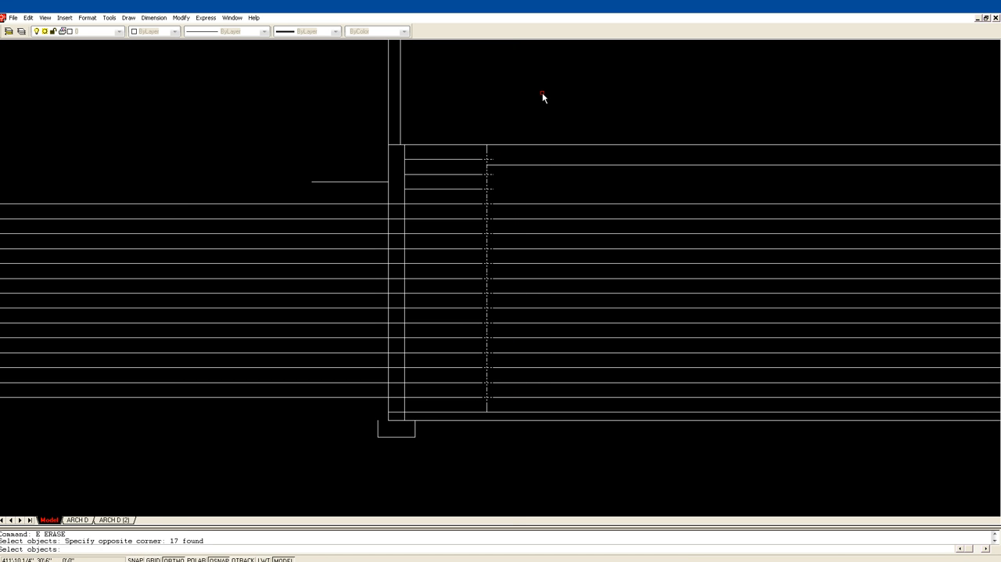
pyautogui.press('Return')
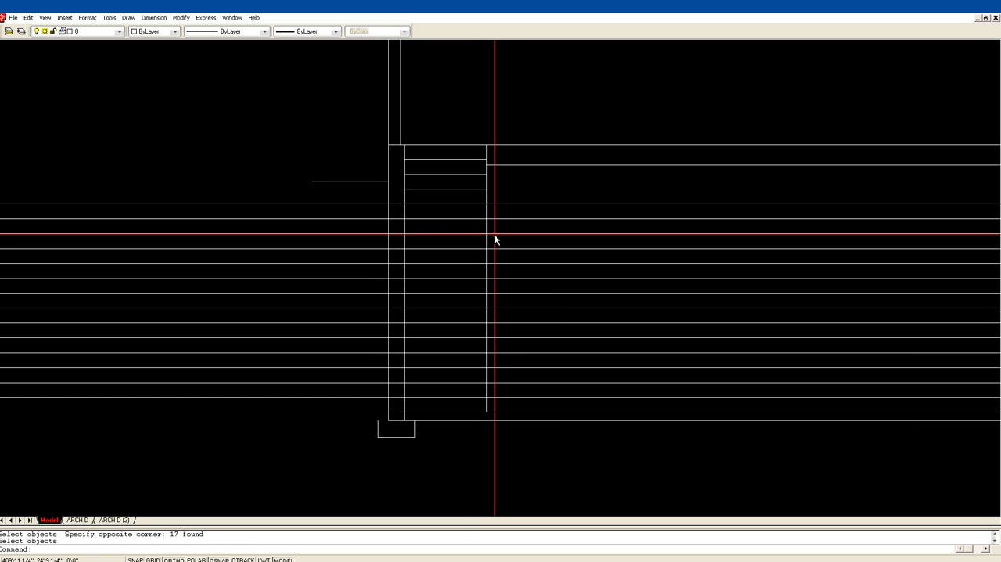
# Trim the sixth riser line from the top on the right side of the vertical stair line.
pyautogui.write('tr')
pyautogui.press('Return')
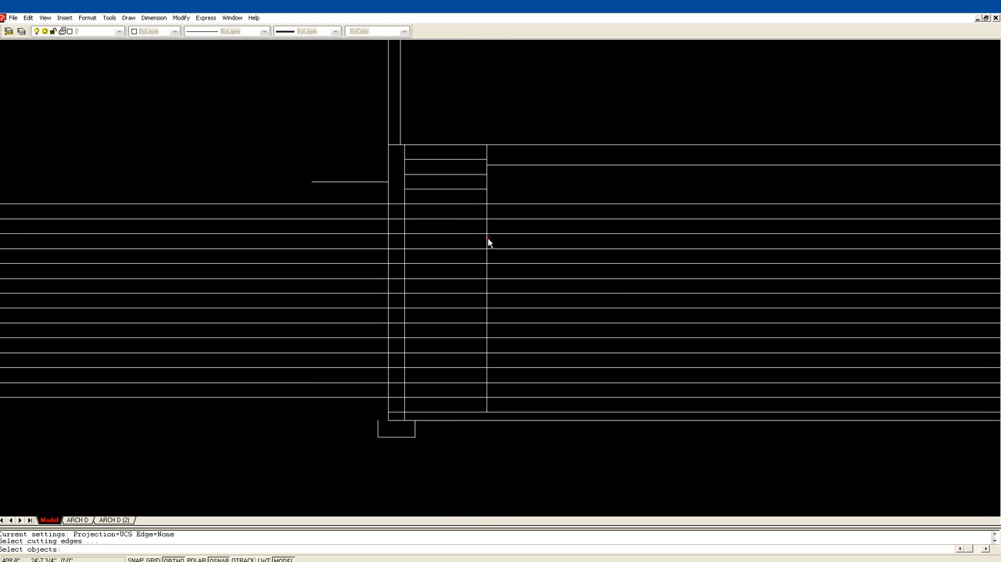
pyautogui.click(487, 236)
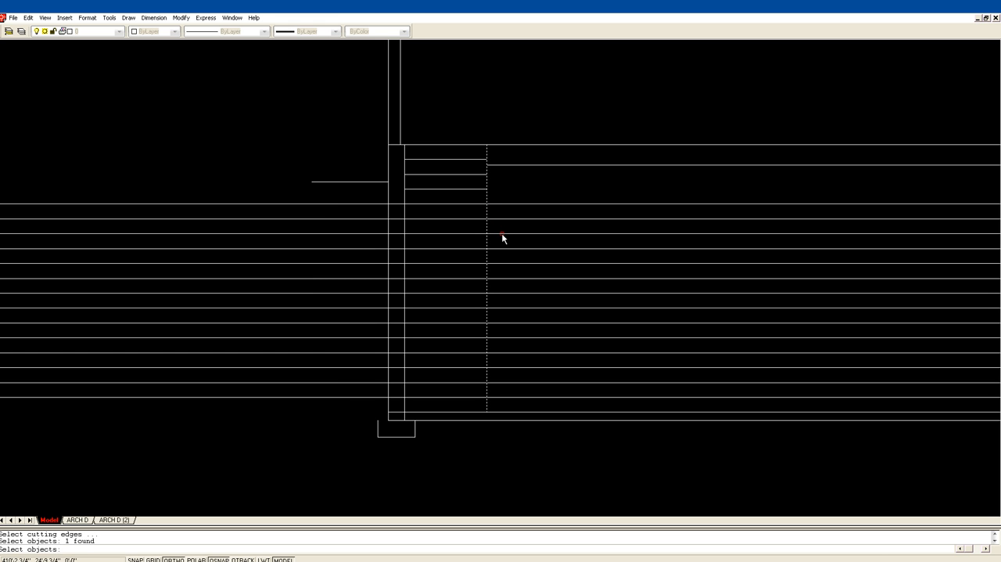
pyautogui.click(501, 233)
pyautogui.press('Return')
pyautogui.click(500, 233)
pyautogui.press('Return')
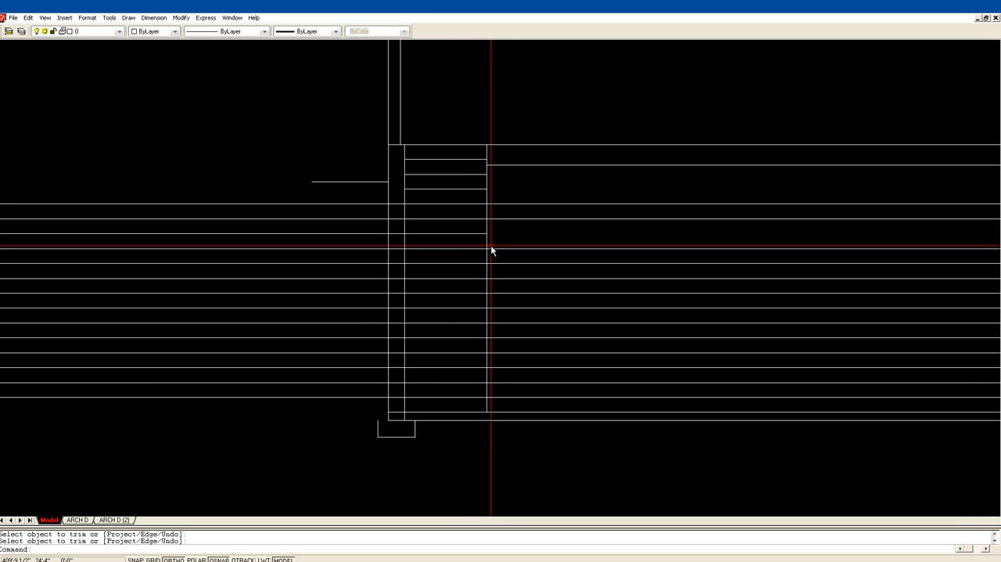
# Trim all riser lines below the sixth on the left side of the vertical stair line, using a fence for the lower ones.
pyautogui.write('tr')
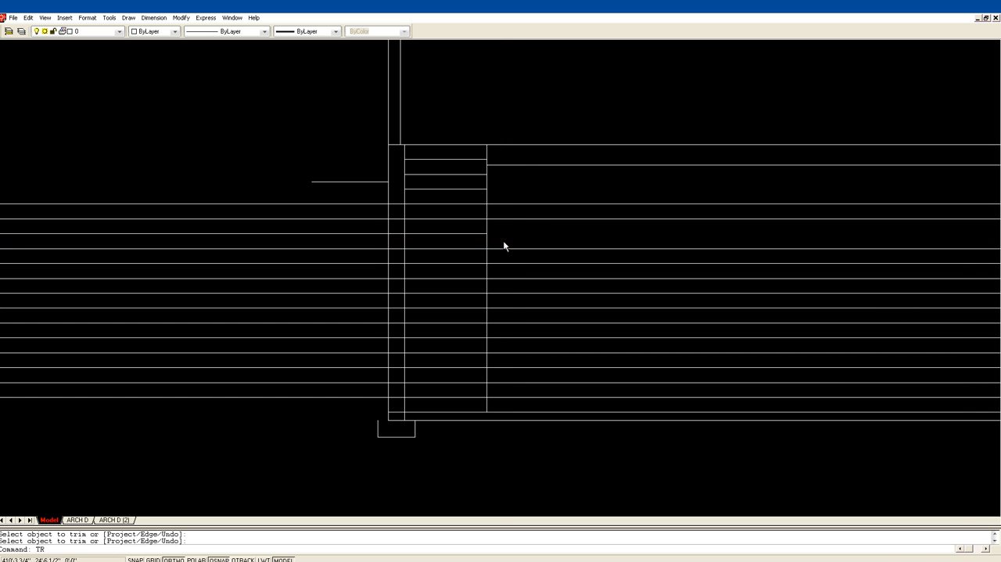
pyautogui.press('Return')
pyautogui.click(487, 247)
pyautogui.press('Return')
pyautogui.click(480, 249)
pyautogui.click(480, 264)
pyautogui.click(476, 278)
pyautogui.press('Return')
pyautogui.click(455, 279)
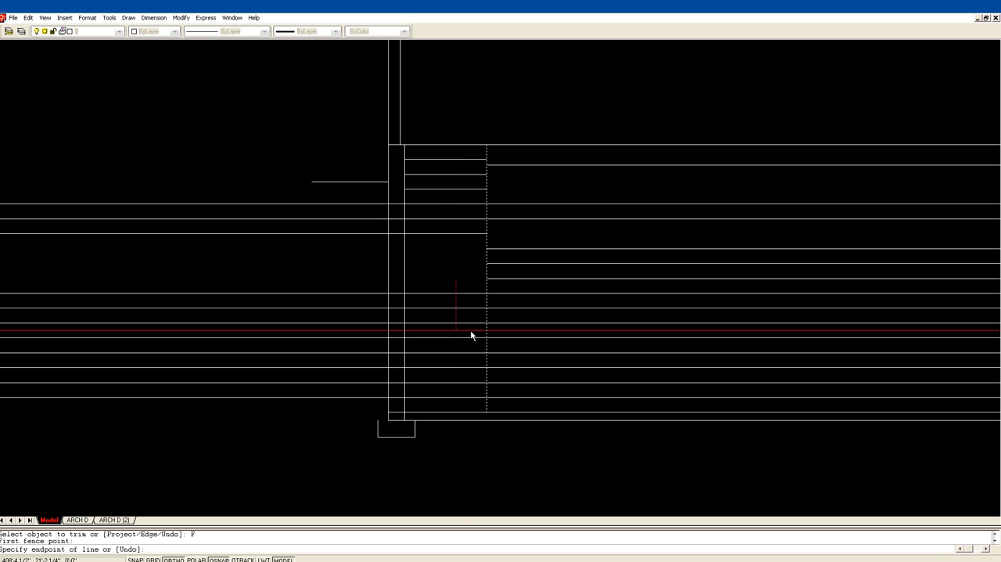
pyautogui.click(449, 404)
pyautogui.press('Return')
pyautogui.press('Escape')
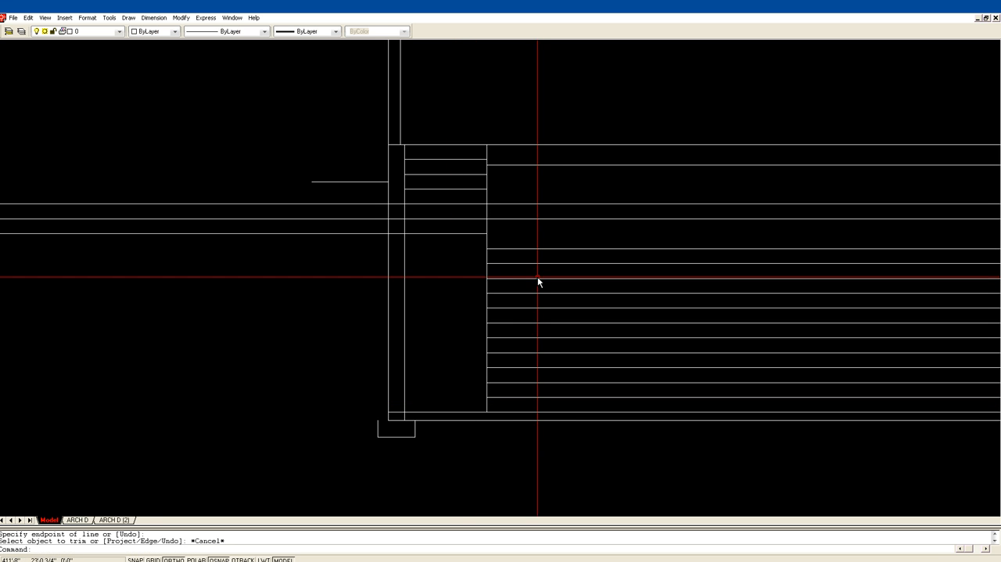
# Trim the fourth, fifth and sixth riser lines outside the left wall's inner face.
pyautogui.press('Return')
pyautogui.click(413, 259)
pyautogui.click(396, 256)
pyautogui.press('Return')
pyautogui.click(378, 205)
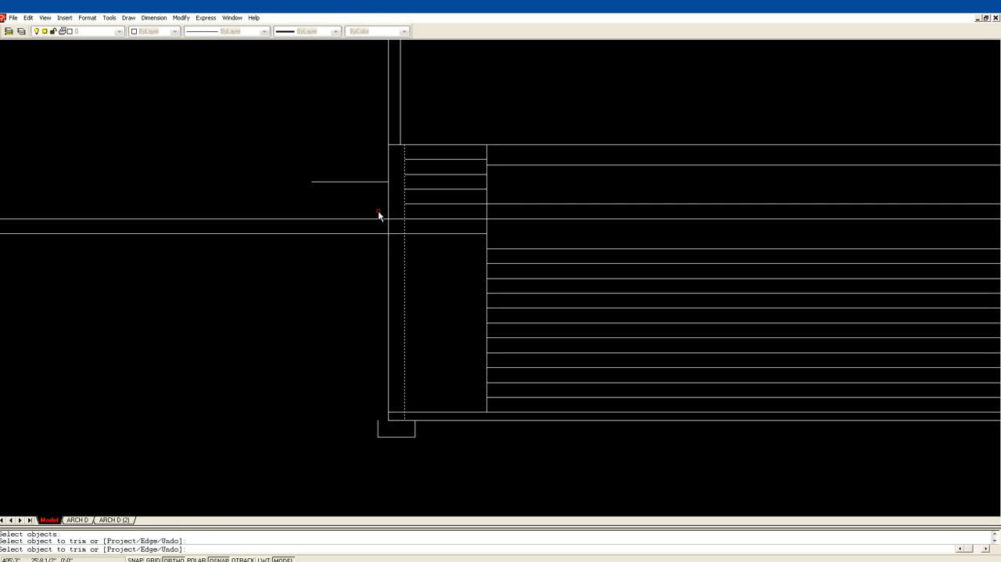
pyautogui.click(377, 218)
pyautogui.click(374, 233)
pyautogui.press('Return')
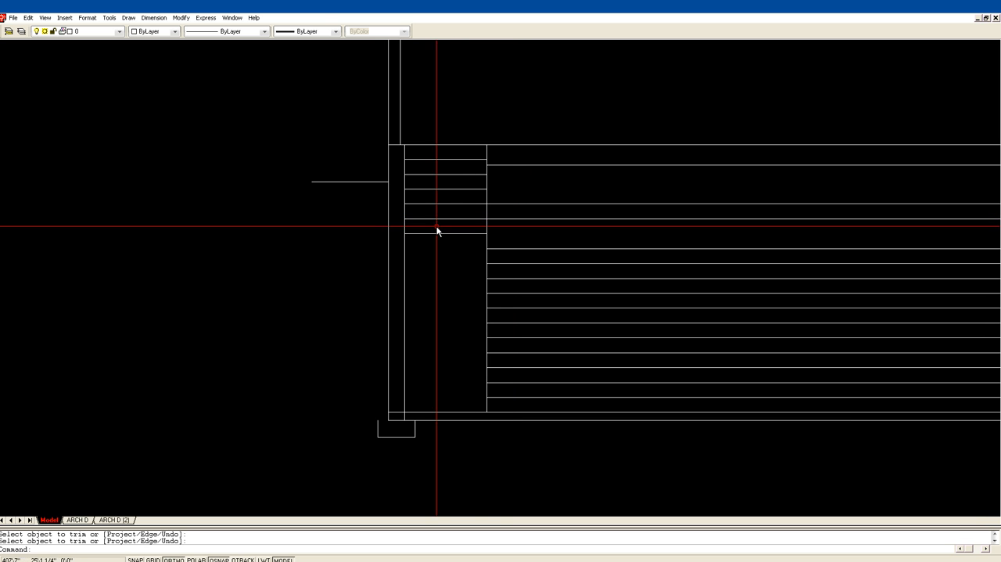
# Trim the fourth and fifth riser lines on the right side of the vertical stair line.
pyautogui.press('Return')
pyautogui.click(500, 227)
pyautogui.click(477, 226)
pyautogui.press('Return')
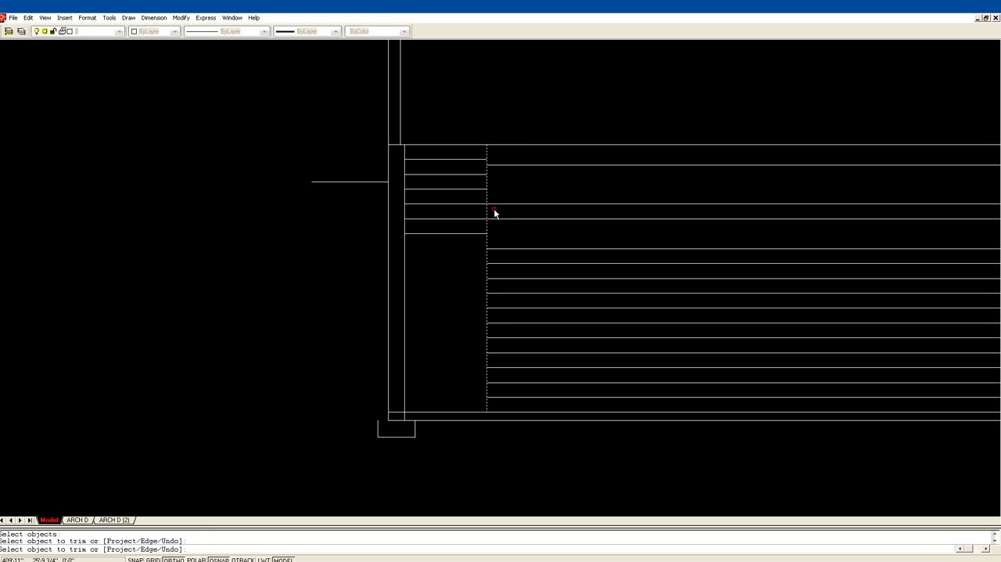
pyautogui.click(493, 203)
pyautogui.click(493, 219)
pyautogui.press('Return')
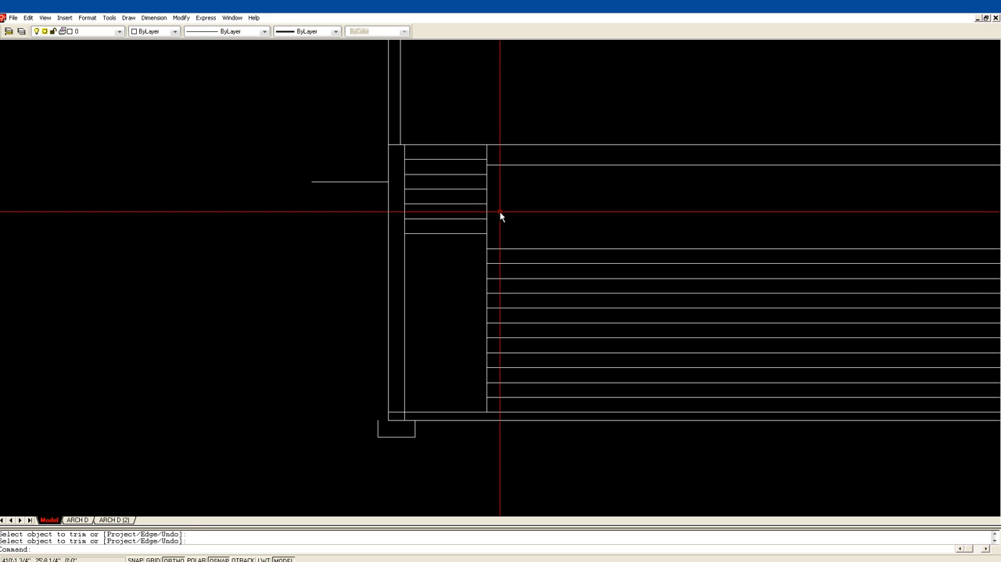
# Draw a vertical line joining the midpoints of the fifth and fourth riser lines.
pyautogui.press('Return')
pyautogui.click(446, 219)
pyautogui.click(445, 204)
pyautogui.press('Return')
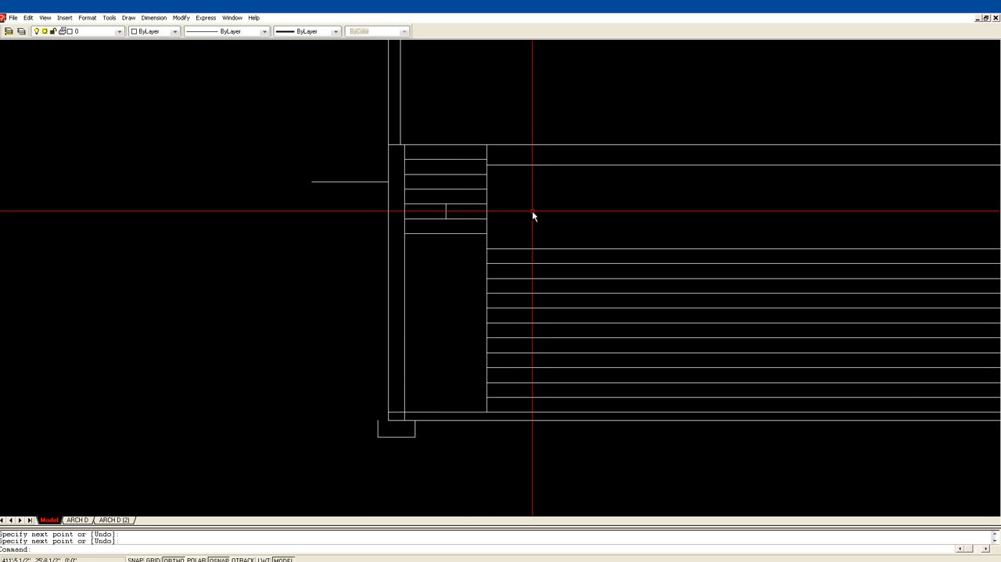
# Offset the vertical stair line 10 inches to the right repeatedly, each time from the newest copy, to create eleven tread lines.
pyautogui.press('Return')
pyautogui.write('10')
pyautogui.press('Return')
pyautogui.click(486, 238)
pyautogui.click(539, 229)
pyautogui.click(507, 246)
pyautogui.click(525, 242)
pyautogui.click(527, 242)
pyautogui.click(548, 243)
pyautogui.click(548, 242)
pyautogui.click(569, 241)
pyautogui.click(569, 241)
pyautogui.click(585, 246)
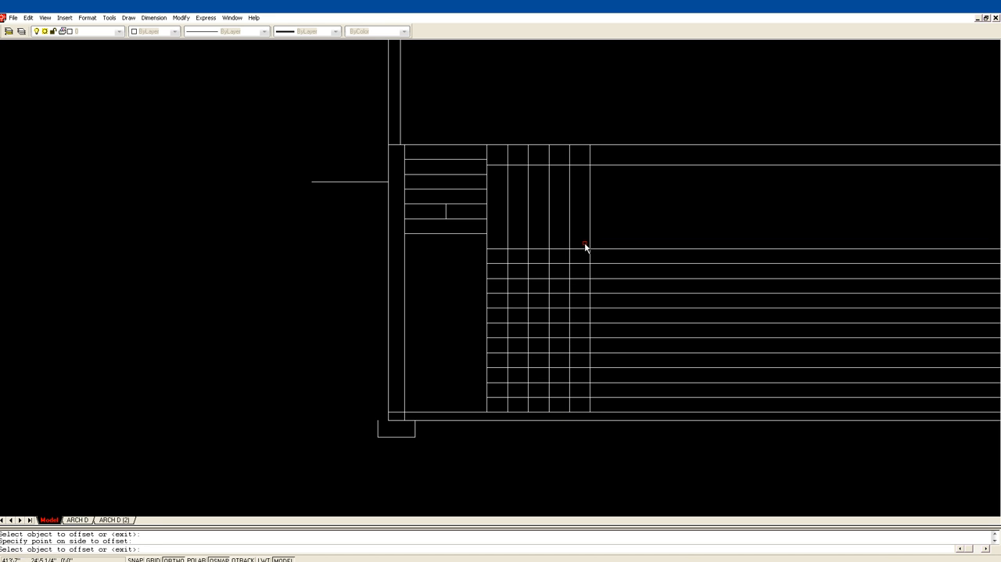
pyautogui.click(591, 247)
pyautogui.click(597, 244)
pyautogui.click(609, 240)
pyautogui.click(622, 240)
pyautogui.click(631, 240)
pyautogui.click(646, 241)
pyautogui.click(651, 239)
pyautogui.click(650, 241)
pyautogui.click(651, 240)
pyautogui.click(680, 235)
pyautogui.click(673, 235)
pyautogui.click(693, 236)
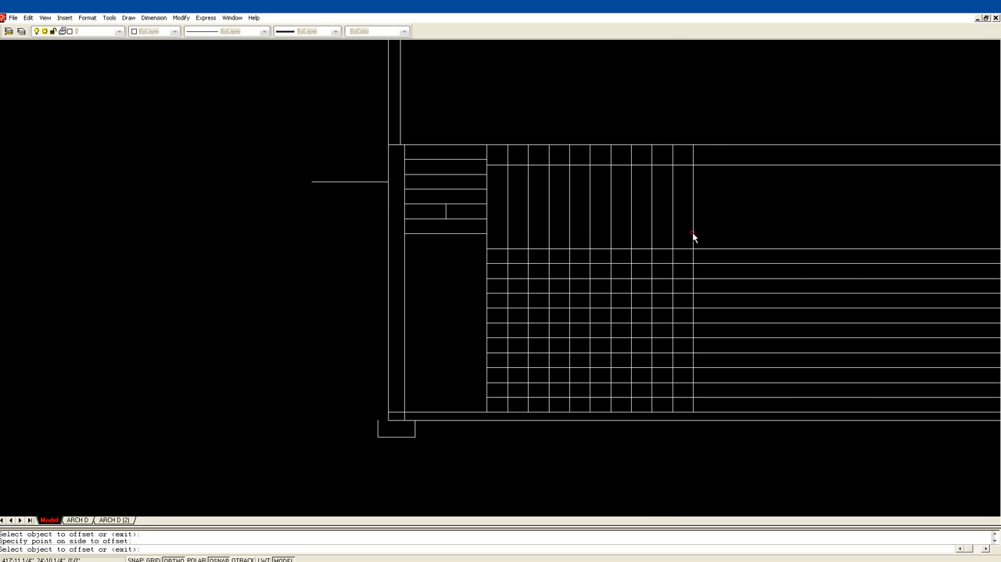
pyautogui.click(693, 237)
pyautogui.click(714, 238)
pyautogui.press('Escape')
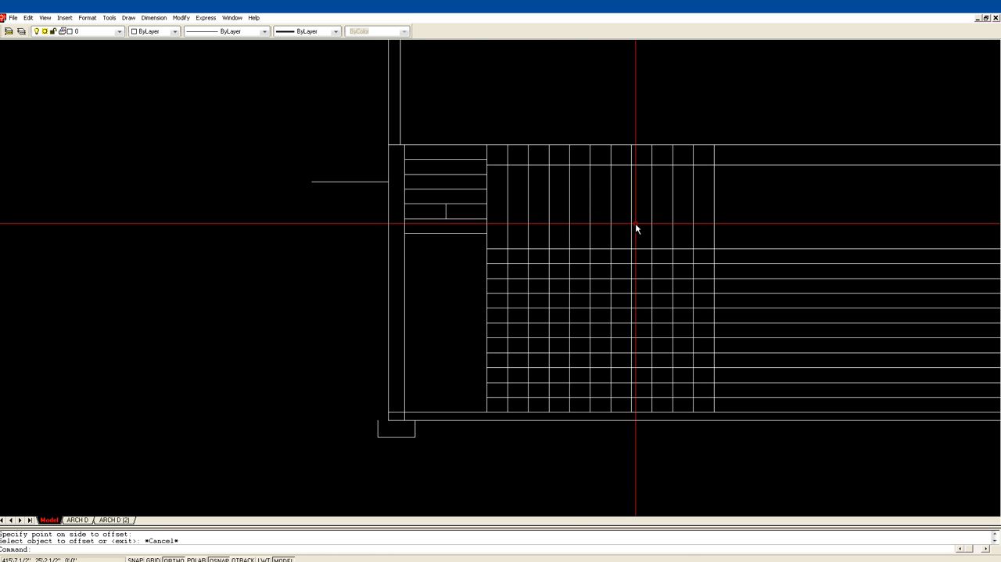
# Fillet the top three lower-flight riser lines with the first three vertical tread offsets to form square step corners.
pyautogui.write('f')
pyautogui.press('Return')
pyautogui.click(506, 251)
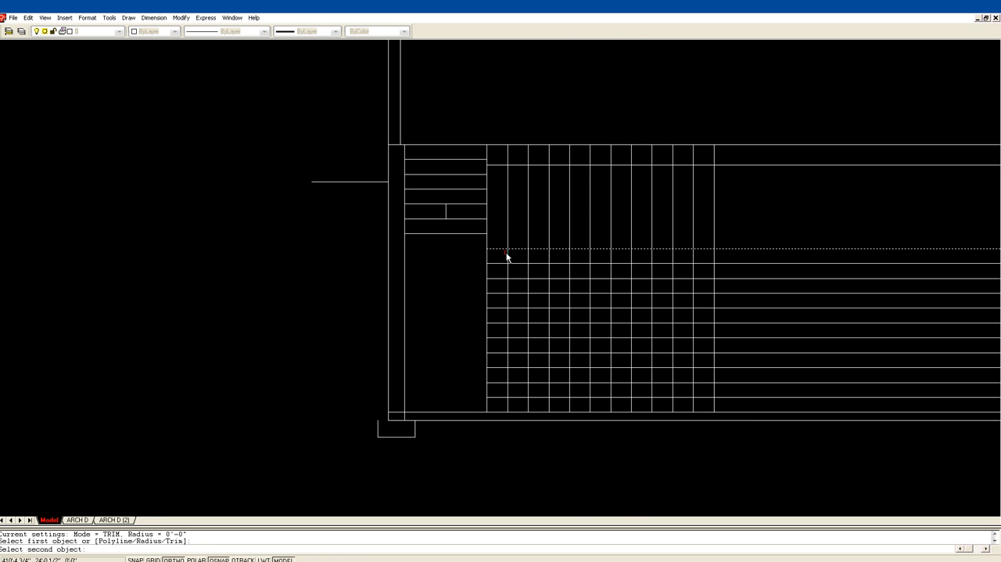
pyautogui.click(507, 261)
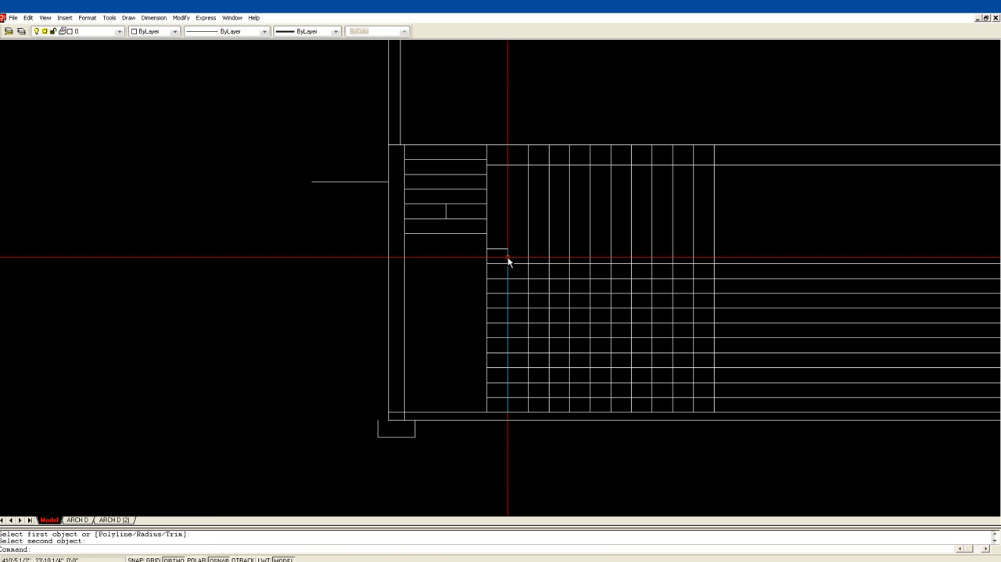
pyautogui.press('Return')
pyautogui.click(508, 262)
pyautogui.click(524, 265)
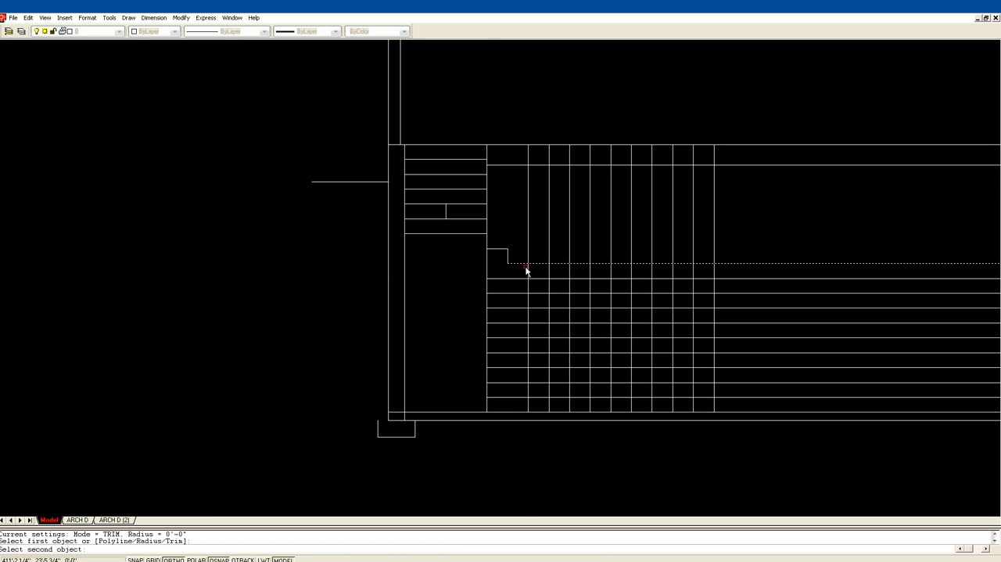
pyautogui.press('Return')
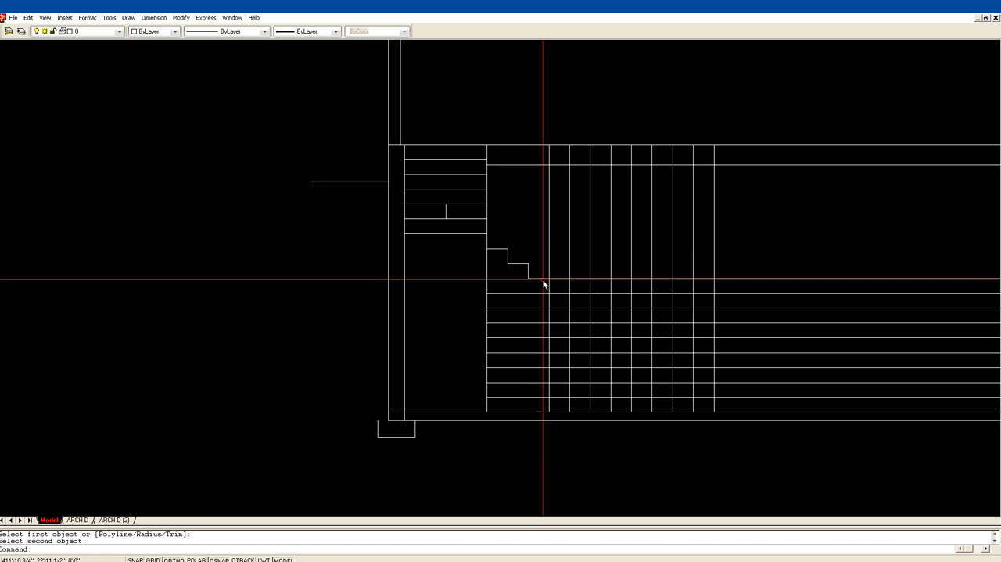
pyautogui.click(552, 280)
pyautogui.click(550, 284)
# Fillet the third vertical offset with the fourth lower-flight riser line, and that riser line with the fourth vertical offset.
pyautogui.press('Return')
pyautogui.click(550, 287)
pyautogui.click(556, 294)
pyautogui.press('Return')
pyautogui.click(562, 293)
pyautogui.click(570, 298)
pyautogui.press('Return')
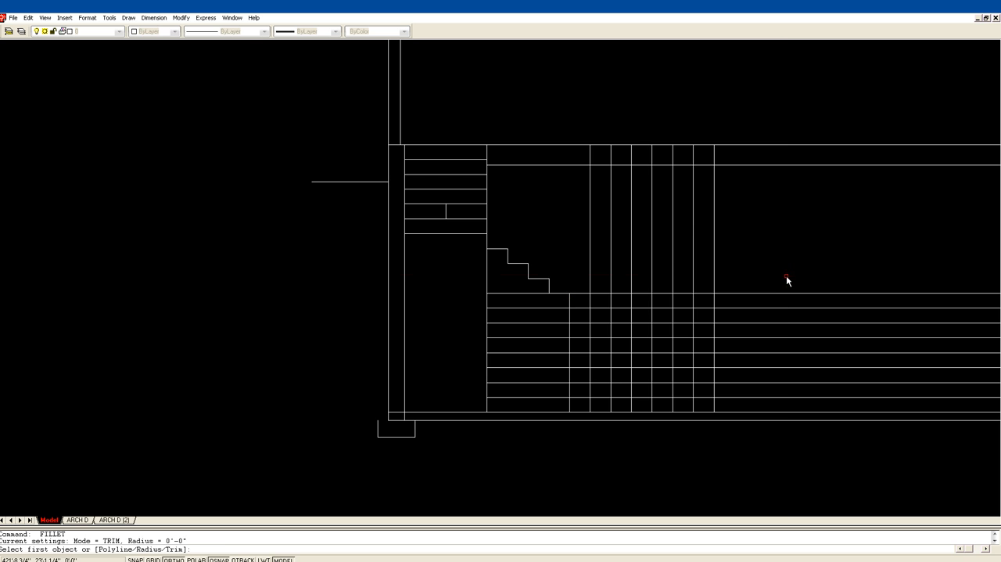
pyautogui.press('Escape')
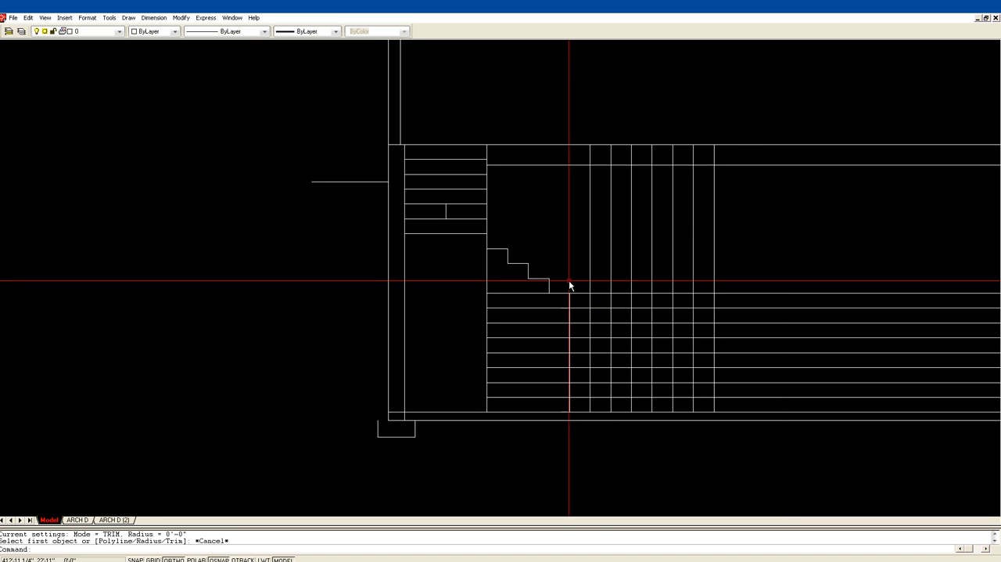
pyautogui.press('Escape')
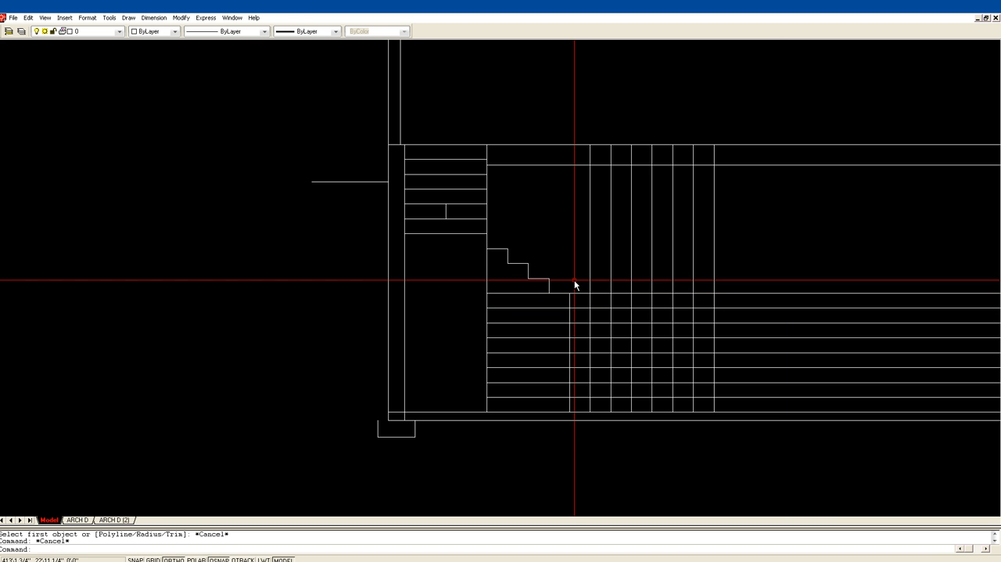
# Complete the fourth step's corners and fillet the fifth riser line of the lower flight with the fifth vertical offset.
pyautogui.press('Return')
pyautogui.click(548, 290)
pyautogui.click(570, 296)
pyautogui.press('Return')
pyautogui.click(570, 305)
pyautogui.click(579, 307)
pyautogui.press('Return')
pyautogui.click(582, 308)
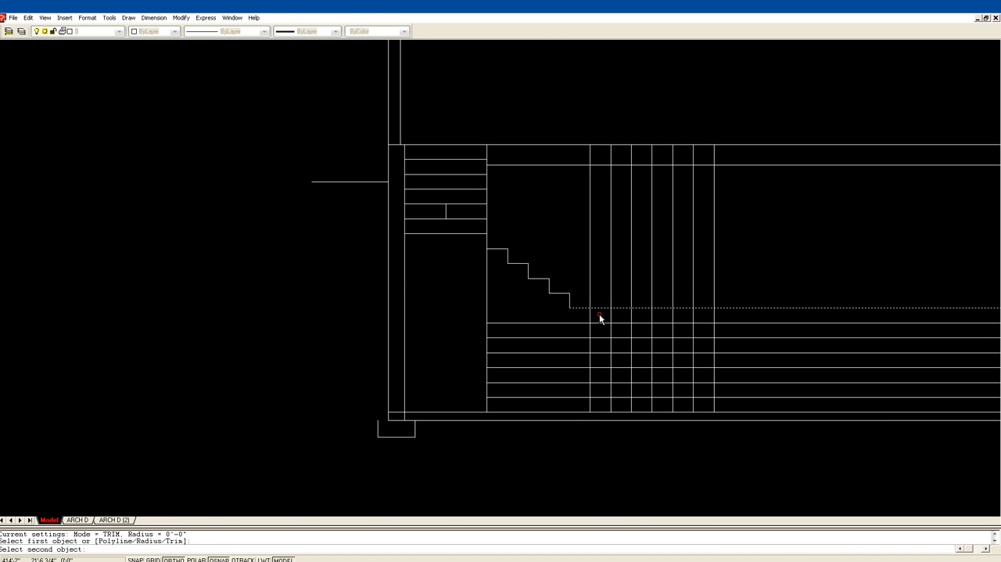
pyautogui.click(589, 316)
# Fillet the next riser lines and vertical offsets in turn to form the sixth and seventh steps of the lower flight.
pyautogui.press('Return')
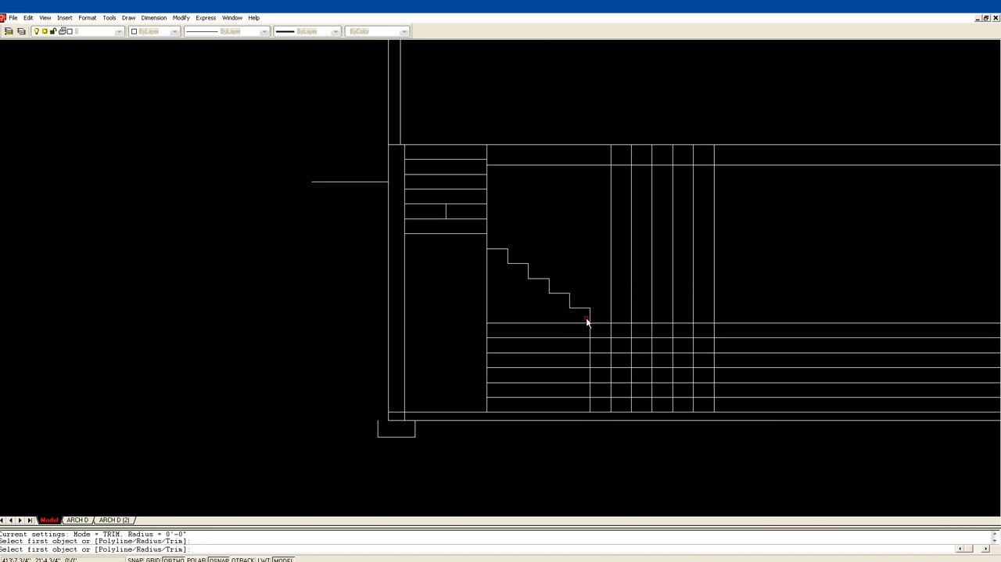
pyautogui.click(590, 320)
pyautogui.click(598, 321)
pyautogui.press('Return')
pyautogui.click(601, 321)
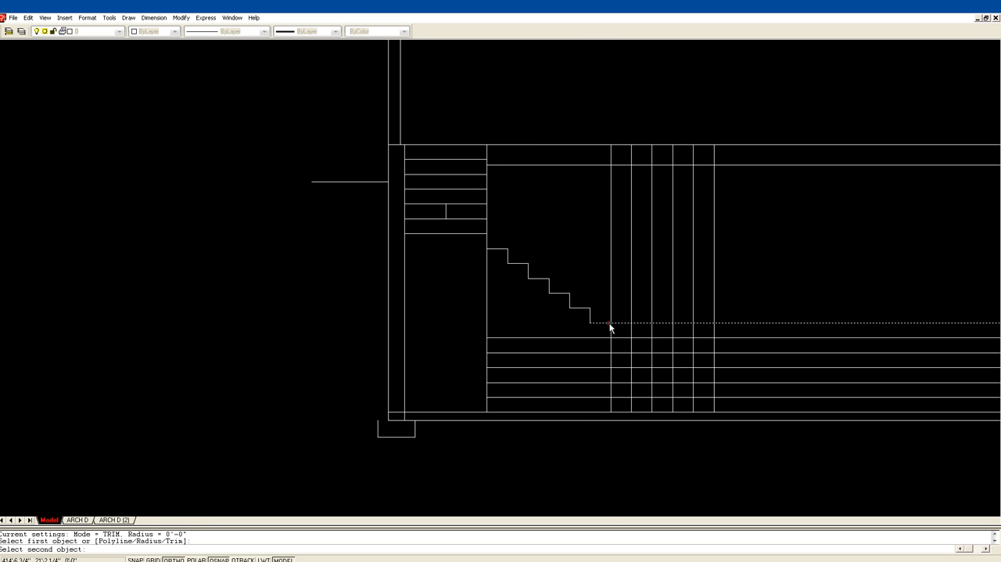
pyautogui.click(611, 332)
pyautogui.press('Return')
pyautogui.click(611, 335)
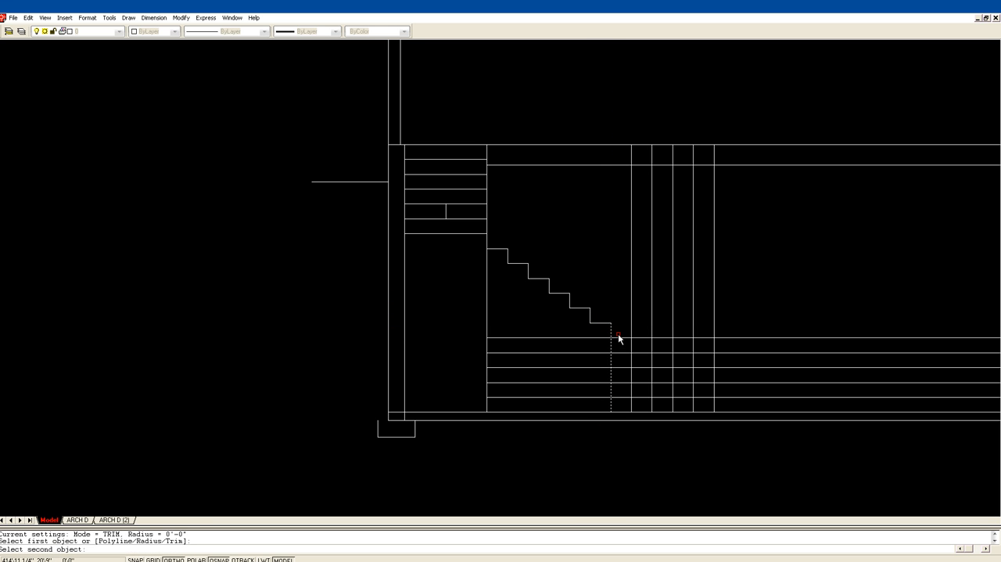
pyautogui.click(622, 338)
pyautogui.press('Return')
pyautogui.click(627, 338)
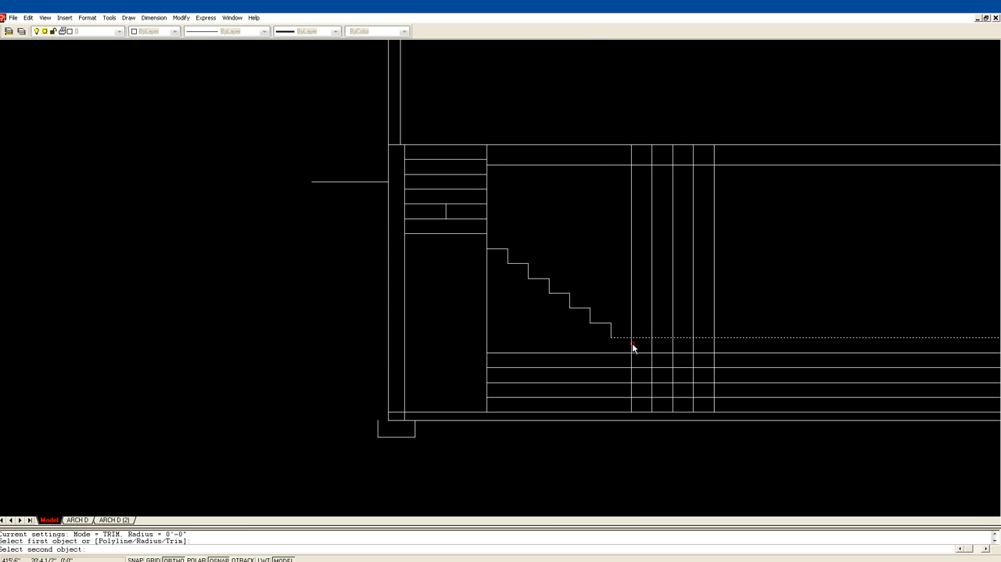
pyautogui.click(632, 344)
# Fillet the seventh vertical offset with the seventh and eighth riser lines of the lower flight to form its riser.
pyautogui.press('Return')
pyautogui.click(639, 352)
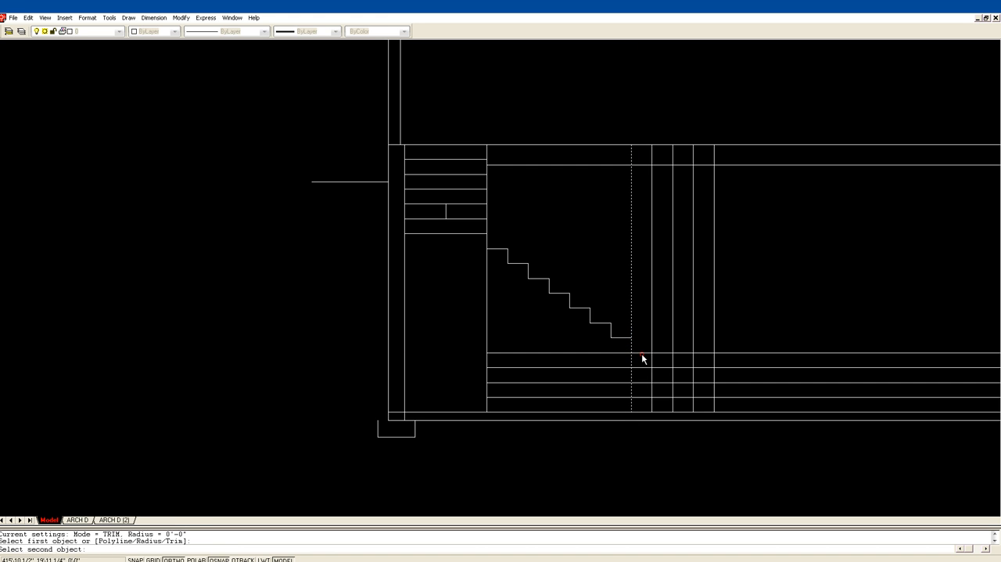
pyautogui.click(639, 352)
pyautogui.press('Return')
pyautogui.click(623, 343)
pyautogui.click(625, 339)
pyautogui.click(630, 345)
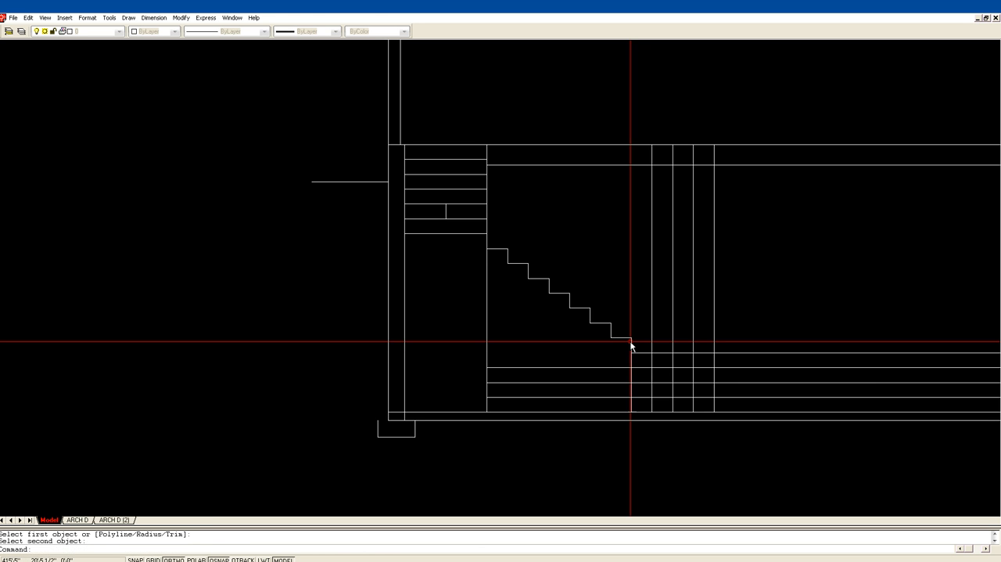
pyautogui.press('Return')
pyautogui.click(632, 349)
pyautogui.click(639, 353)
# Form the eighth and ninth steps of the lower flight by filleting their riser lines with the vertical offsets down to the tenth line.
pyautogui.press('Return')
pyautogui.click(648, 353)
pyautogui.click(652, 360)
pyautogui.press('Return')
pyautogui.click(652, 362)
pyautogui.click(664, 368)
pyautogui.press('Return')
pyautogui.click(669, 367)
pyautogui.click(673, 373)
pyautogui.press('Return')
pyautogui.click(672, 374)
pyautogui.click(683, 382)
# Fillet the last two riser lines with the last two vertical offsets to finish the lower flight down to the slab.
pyautogui.press('Return')
pyautogui.click(683, 382)
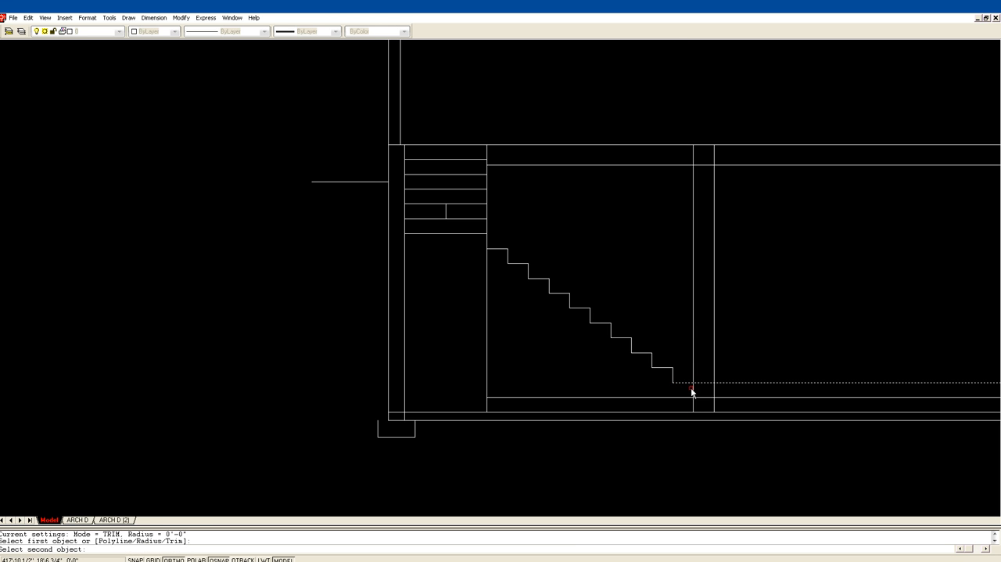
pyautogui.click(693, 393)
pyautogui.press('Return')
pyautogui.click(695, 398)
pyautogui.click(701, 397)
pyautogui.press('Return')
pyautogui.click(705, 397)
pyautogui.click(714, 403)
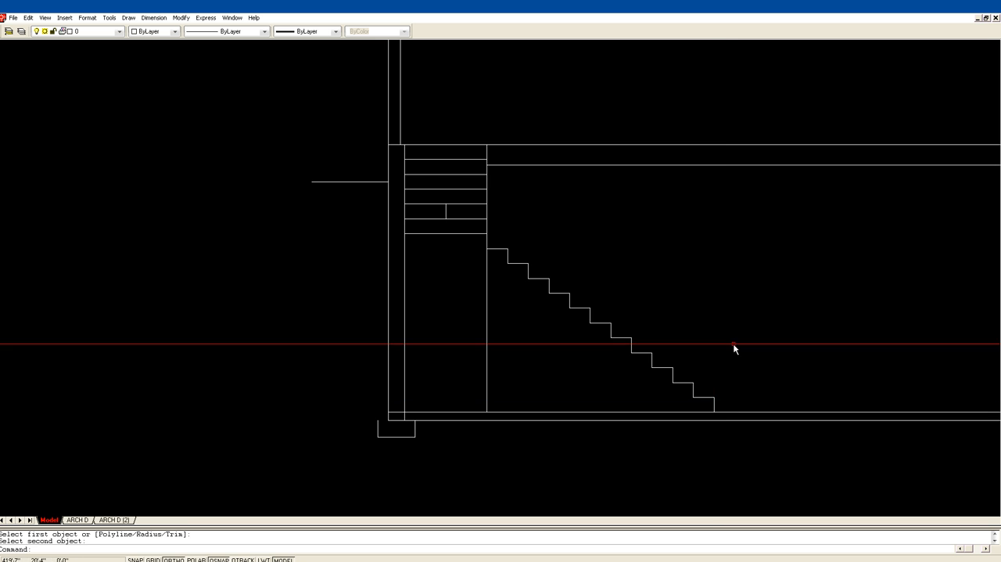
pyautogui.press('Escape')
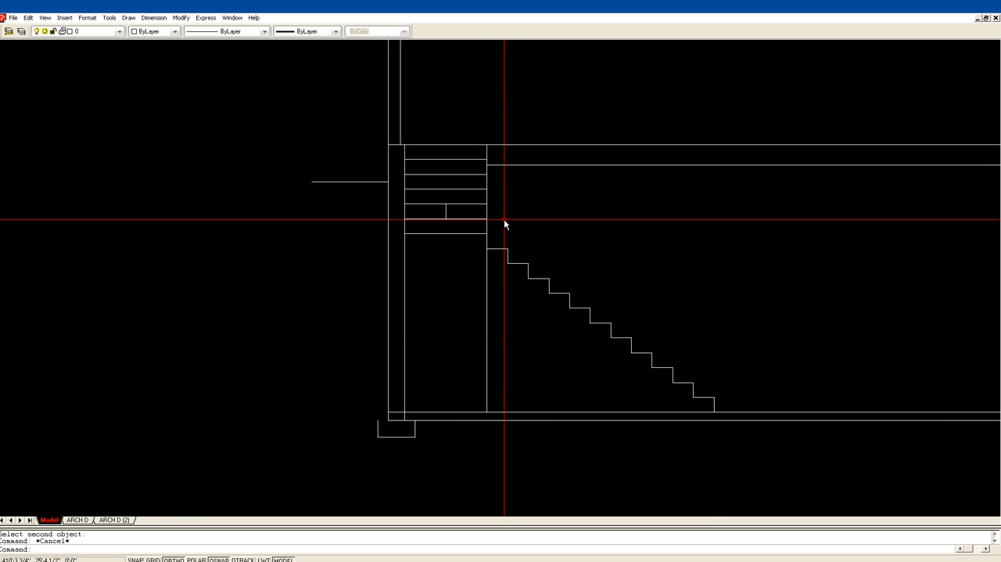
# Fillet the lower flight's top tread with the vertical stair line, removing the part of that line below the tread.
pyautogui.press('Return')
pyautogui.click(496, 248)
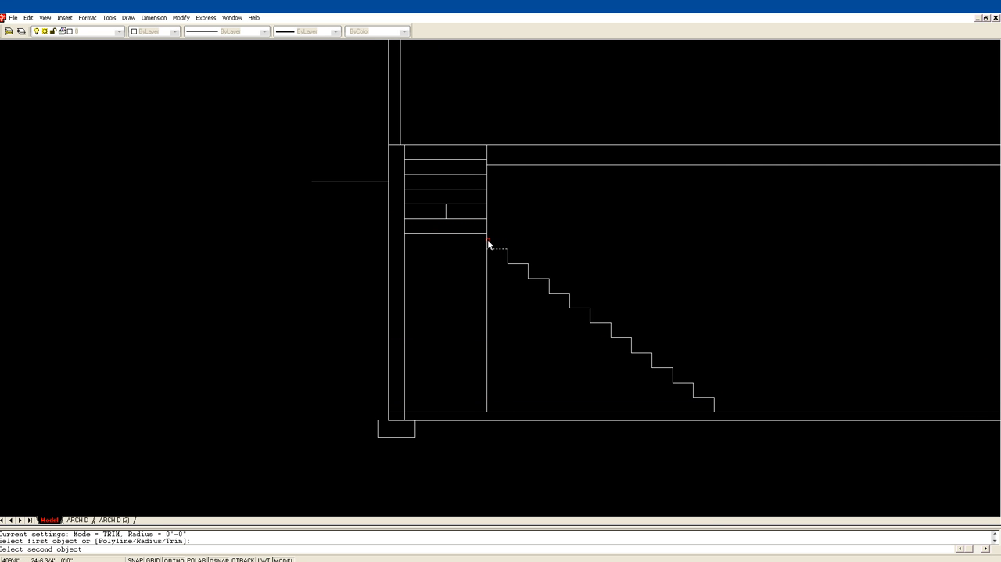
pyautogui.click(489, 240)
pyautogui.press('Escape')
pyautogui.press('Escape')
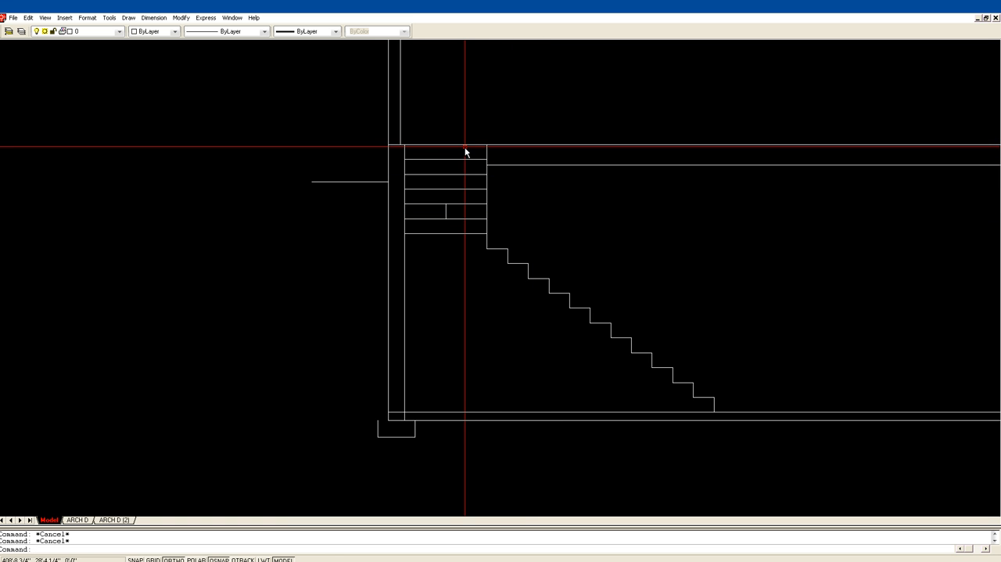
pyautogui.click(454, 194)
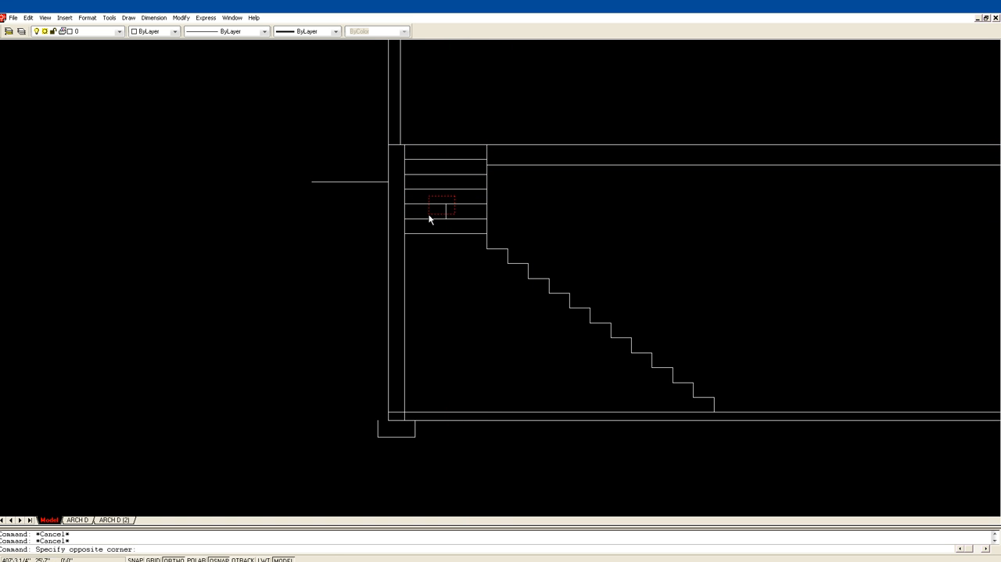
pyautogui.click(459, 200)
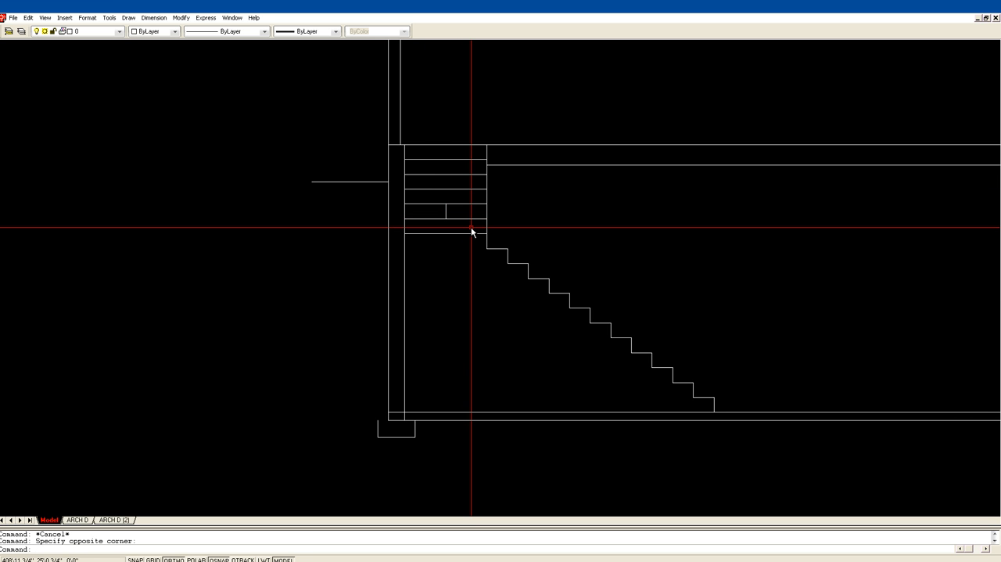
pyautogui.press('Escape')
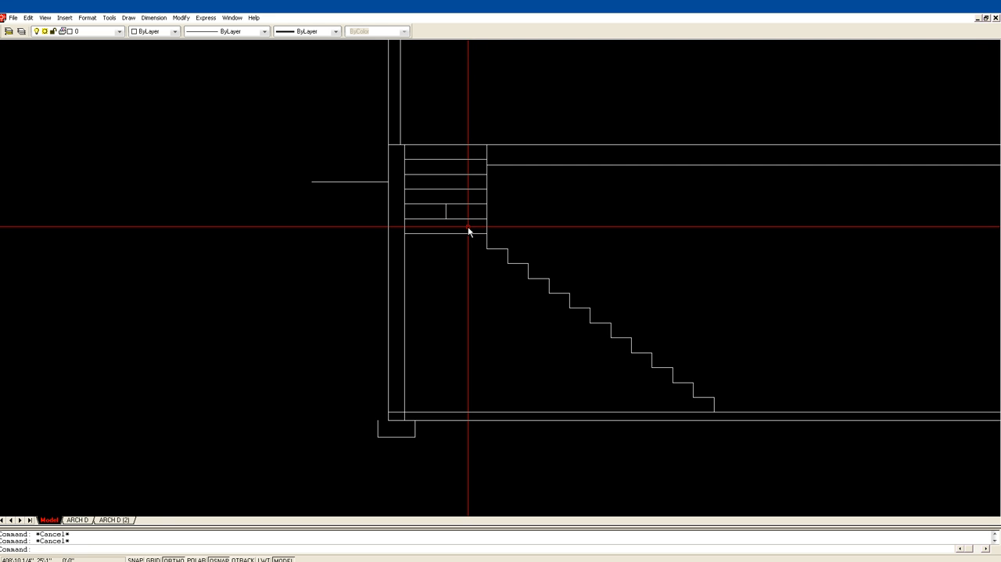
# Fillet the right half of the upper flight's fifth riser line with the short vertical line at its midpoint.
pyautogui.press('Return')
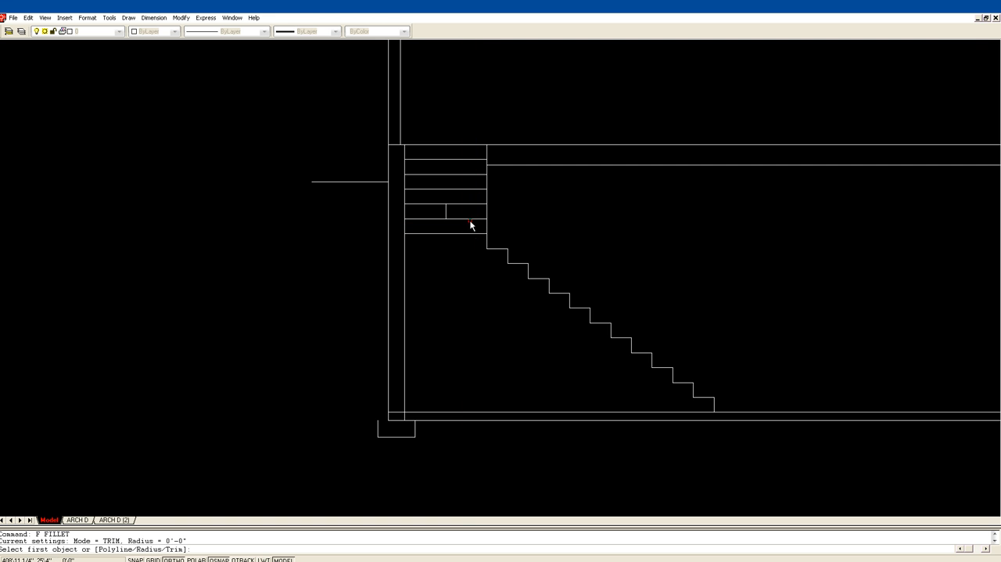
pyautogui.click(463, 219)
pyautogui.click(445, 212)
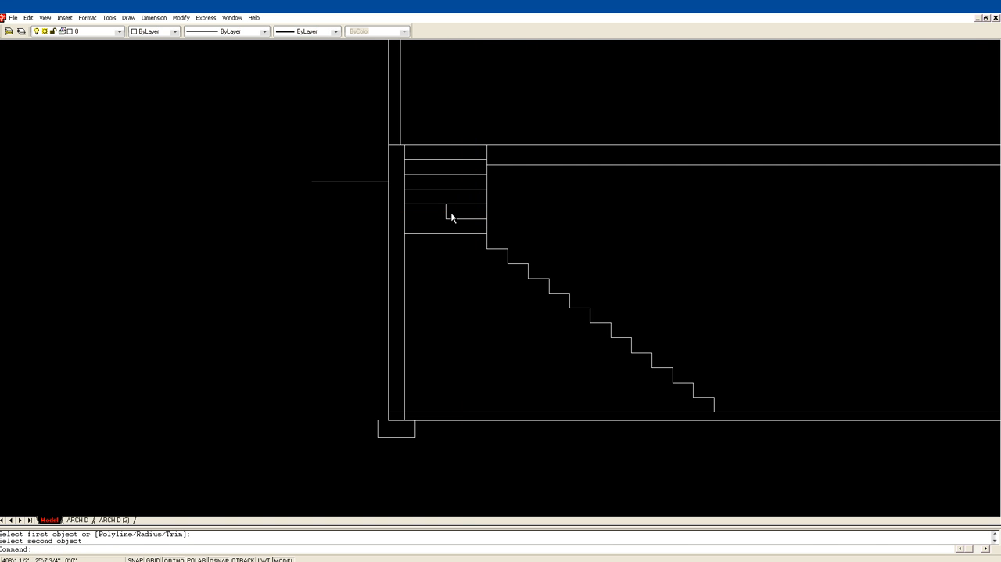
pyautogui.press('Escape')
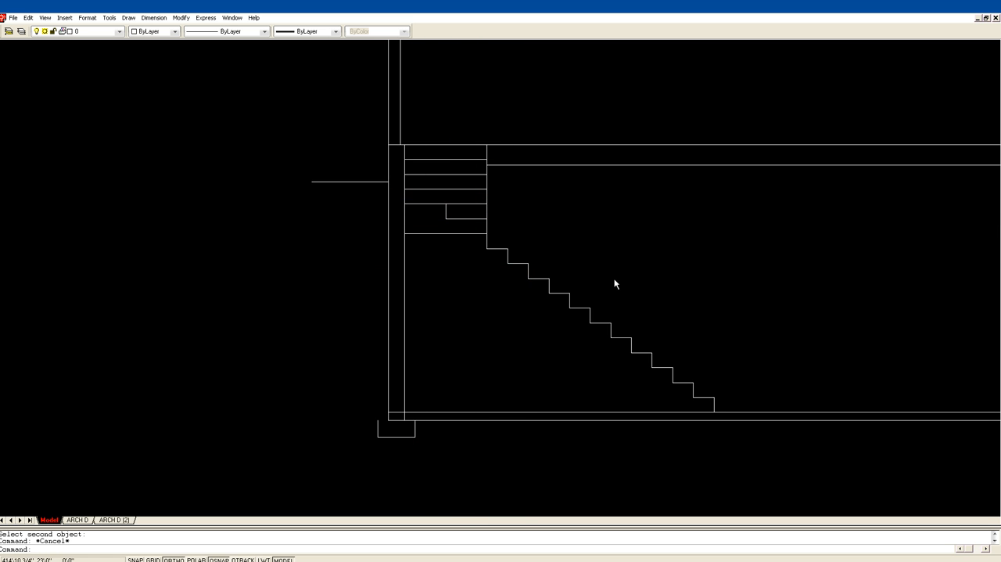
# Examine the stair in the full building section and compare it with the floor plans above.
pyautogui.scroll(-1, 644, 261)
pyautogui.moveTo(639, 248); pyautogui.dragTo(524, 219, button='middle')
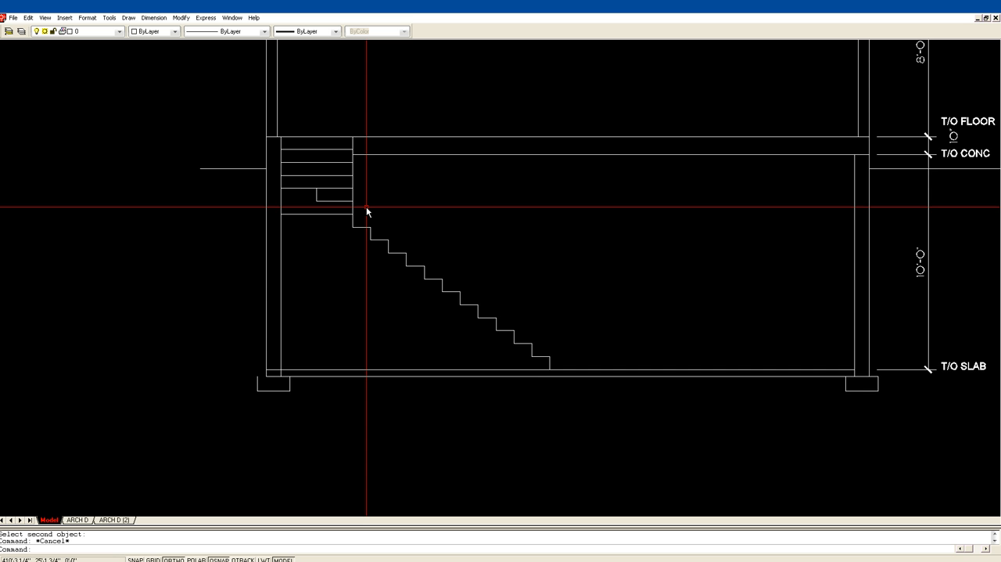
pyautogui.scroll(-4, 367, 205)
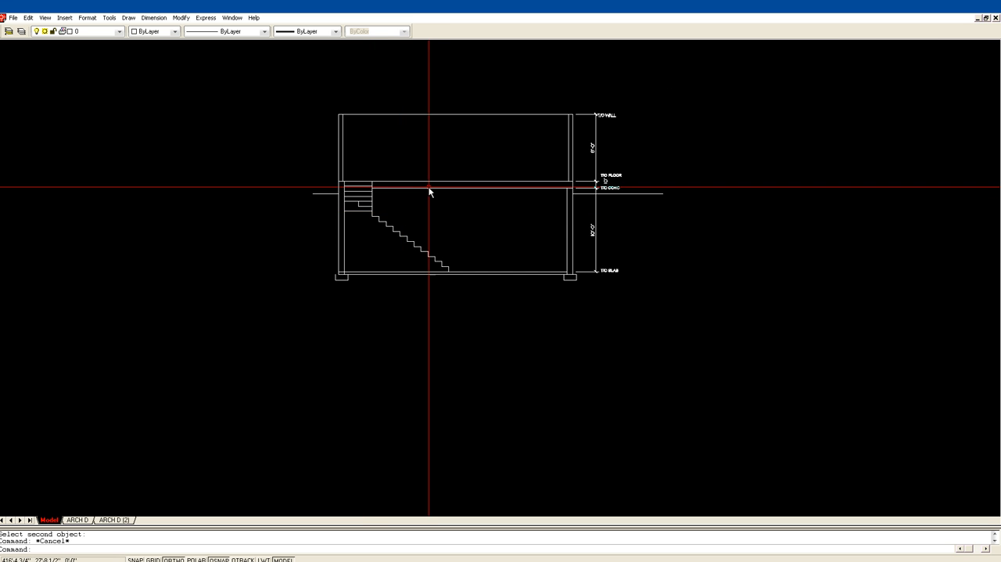
pyautogui.moveTo(403, 217); pyautogui.dragTo(431, 319, button='middle')
pyautogui.scroll(-3, 461, 281)
pyautogui.scroll(-3, 459, 279)
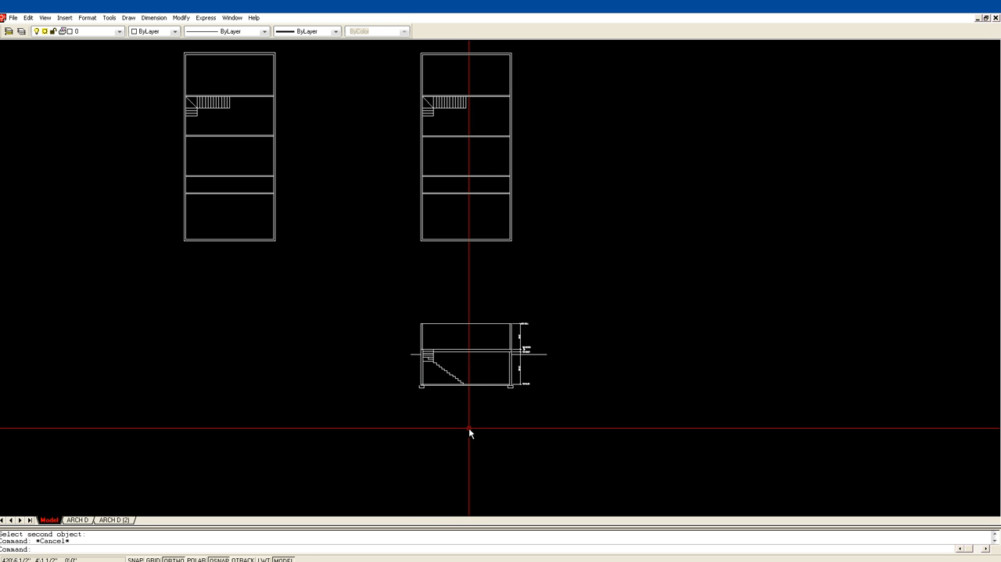
pyautogui.write('z')
pyautogui.press('Return')
pyautogui.click(392, 411)
pyautogui.click(573, 245)
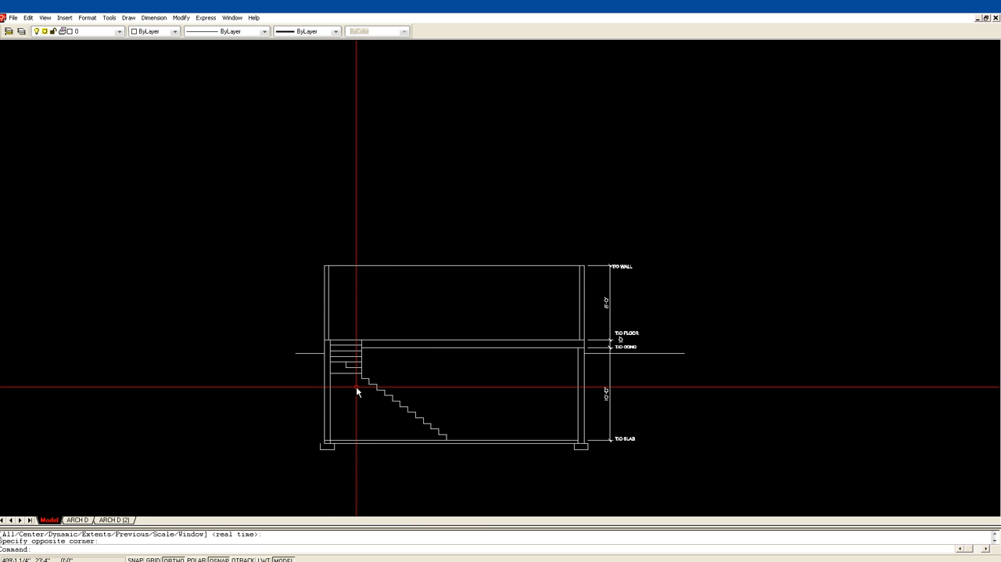
# Move the lower flight's treads and risers, except the bottom step, up one riser so the top tread meets the landing line.
pyautogui.write('z')
pyautogui.press('Return')
pyautogui.click(289, 458)
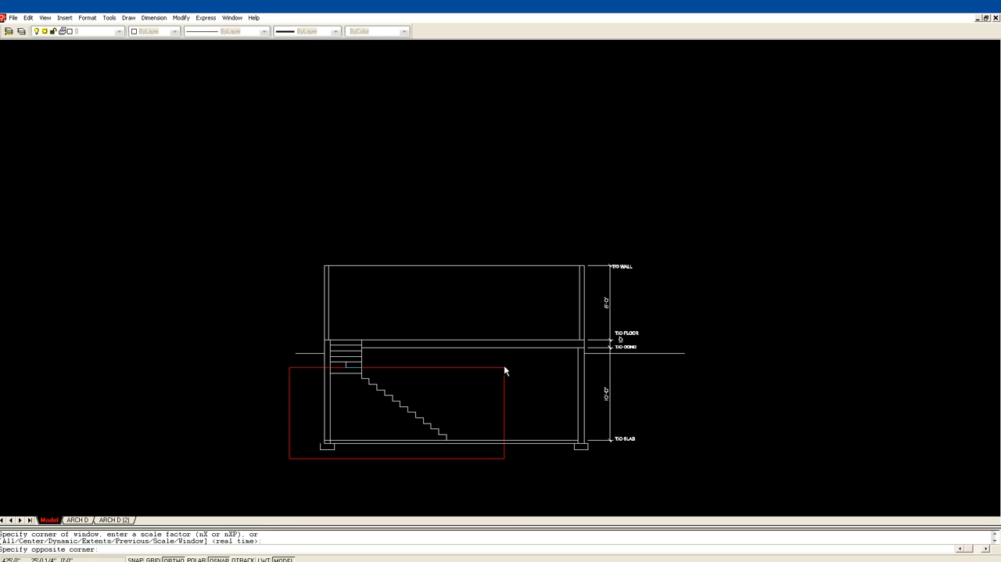
pyautogui.click(508, 295)
pyautogui.write('m')
pyautogui.press('Return')
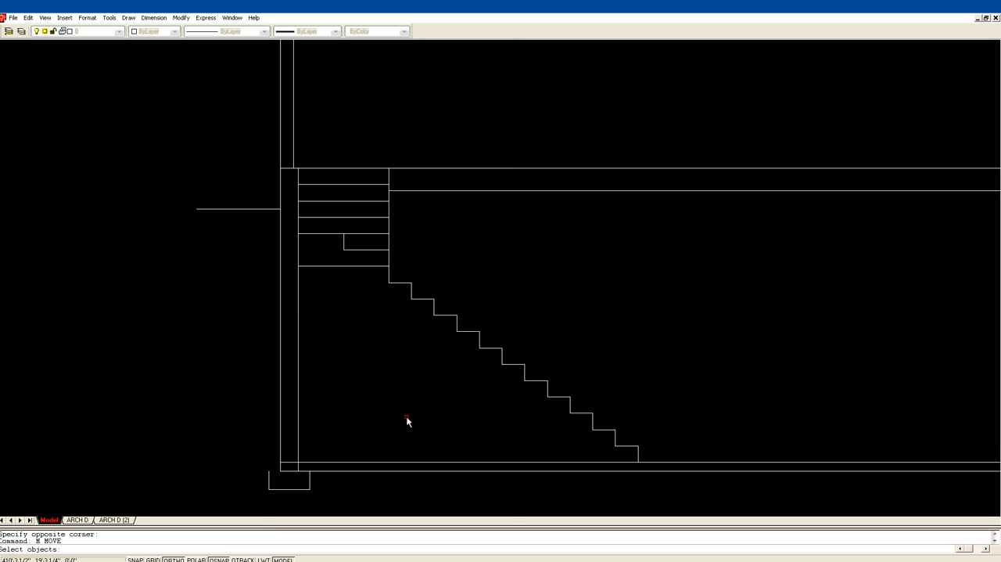
pyautogui.click(631, 260)
pyautogui.press('Return')
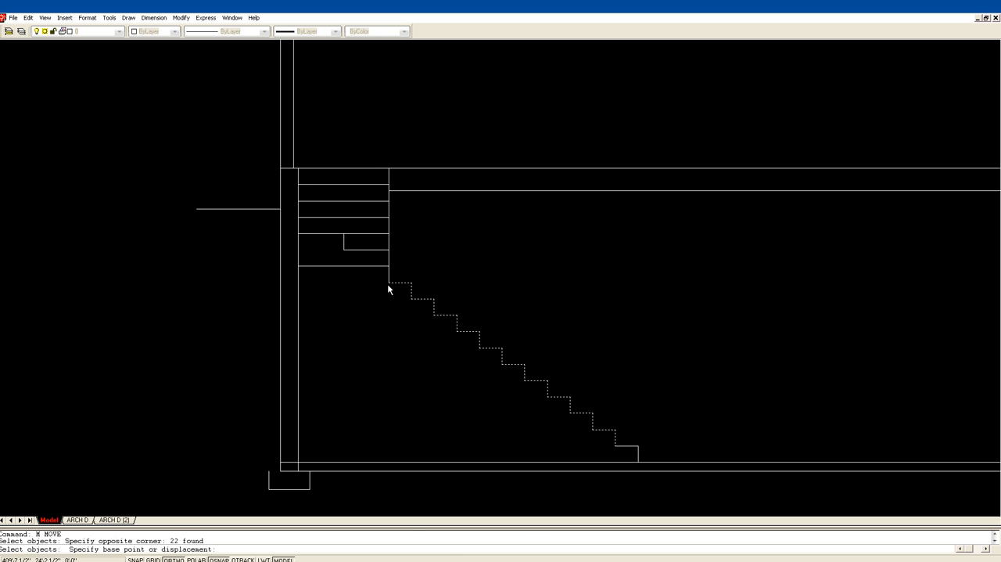
pyautogui.click(389, 282)
pyautogui.click(389, 266)
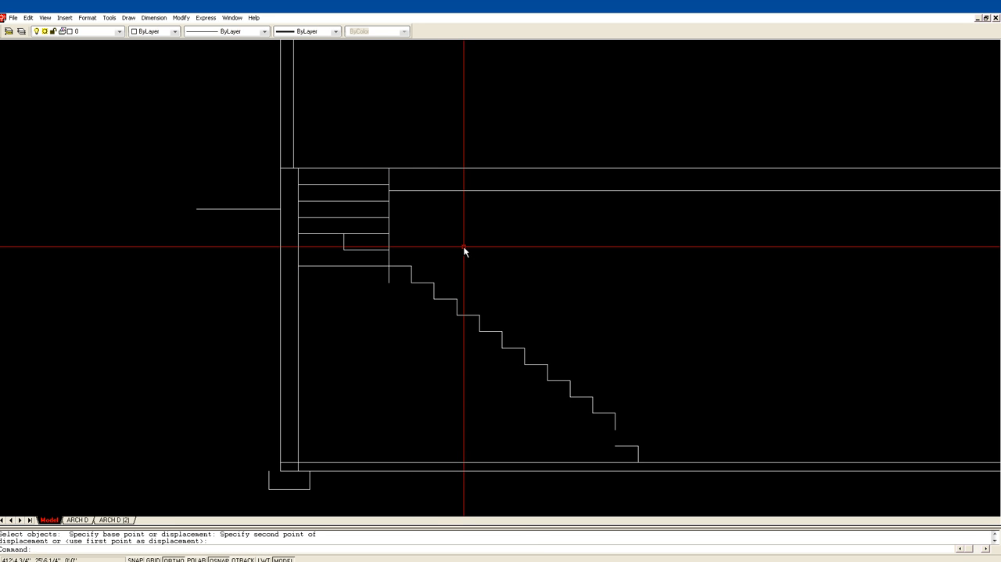
# Fillet the lower flight's top tread with the vertical stair line and erase the landing line between that corner and the wall.
pyautogui.write('f')
pyautogui.press('Return')
pyautogui.click(396, 266)
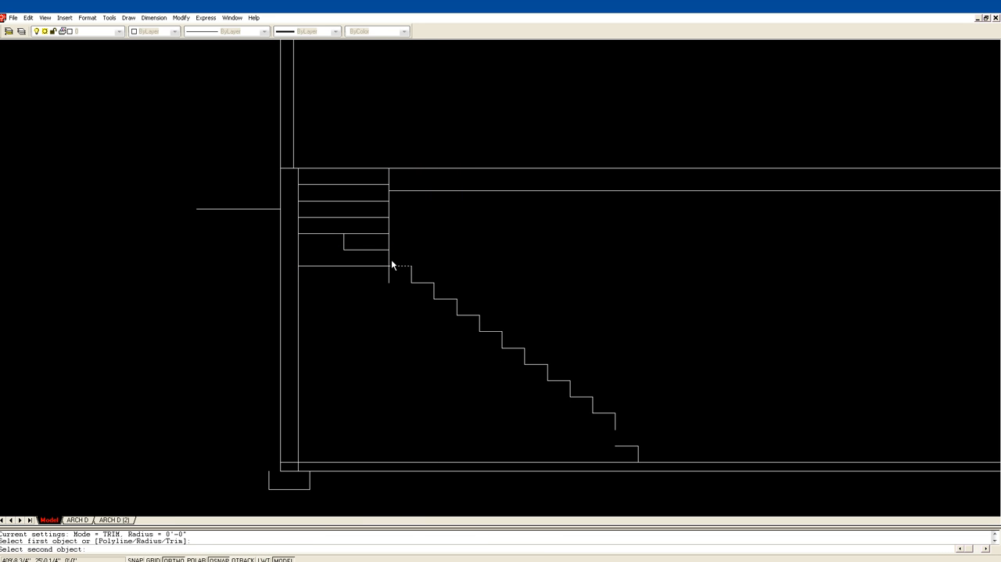
pyautogui.press('Escape')
pyautogui.write('e')
pyautogui.press('Return')
pyautogui.click(375, 266)
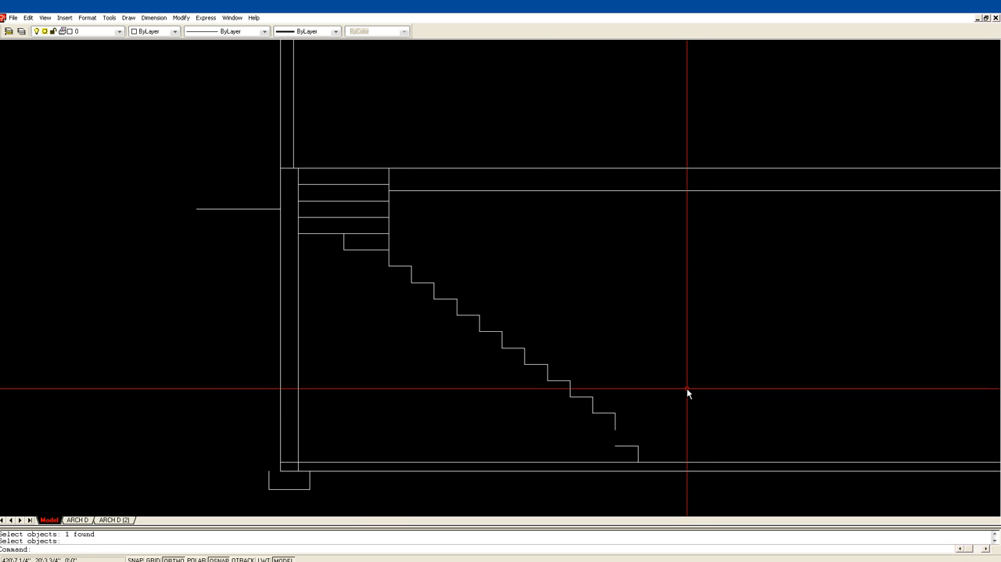
# Offset the bottom tread line upward by one 7 1/4" riser, picking the distance from an existing step, to fill the gap.
pyautogui.moveTo(618, 386); pyautogui.dragTo(722, 382, button='middle')
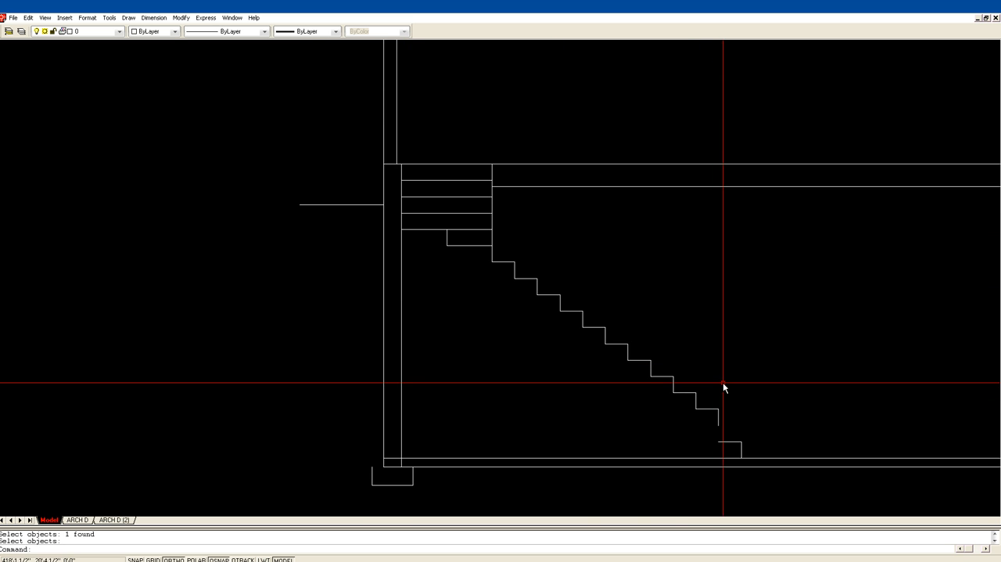
pyautogui.moveTo(768, 412); pyautogui.dragTo(545, 315, button='middle')
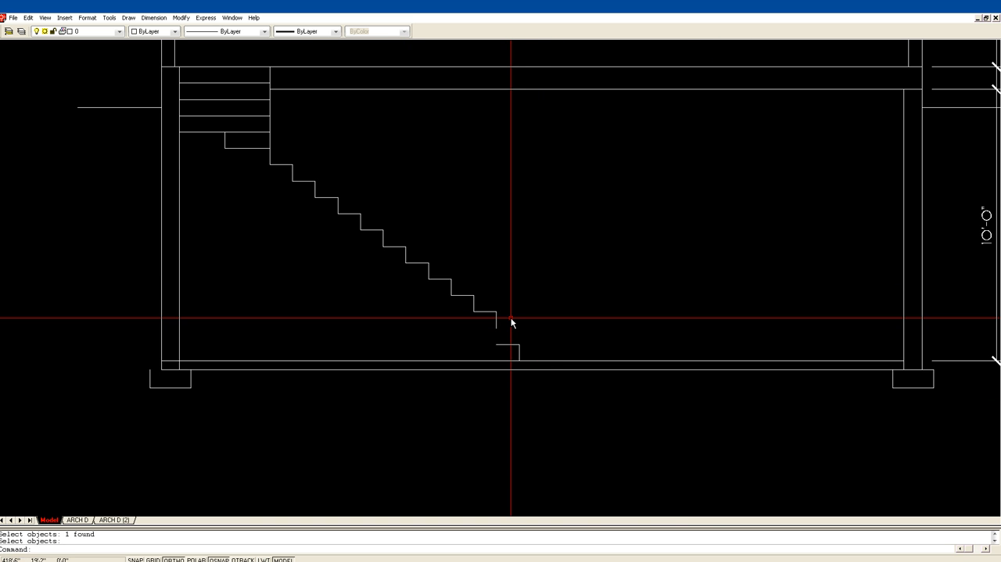
pyautogui.write('f')
pyautogui.press('Return')
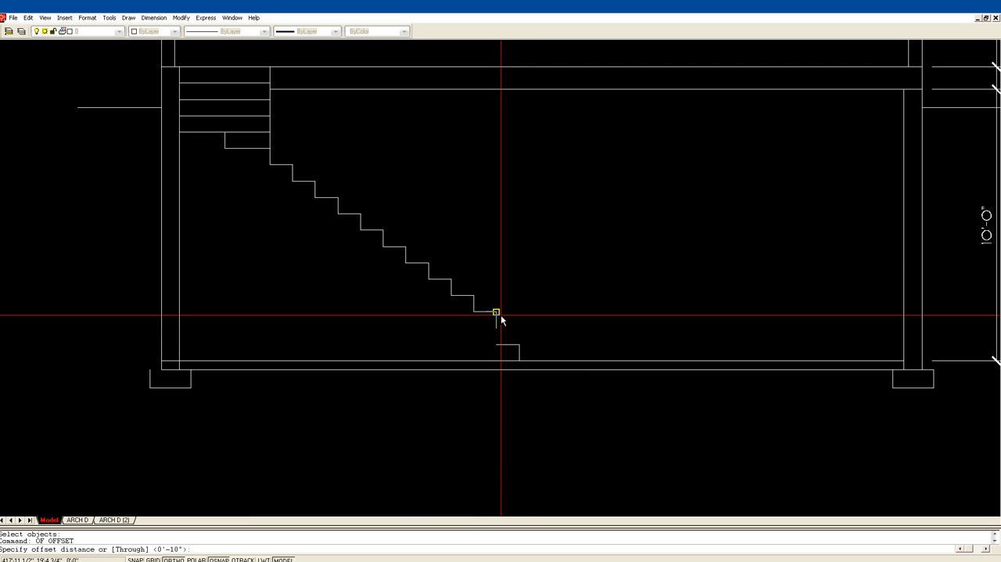
pyautogui.click(474, 311)
pyautogui.click(475, 295)
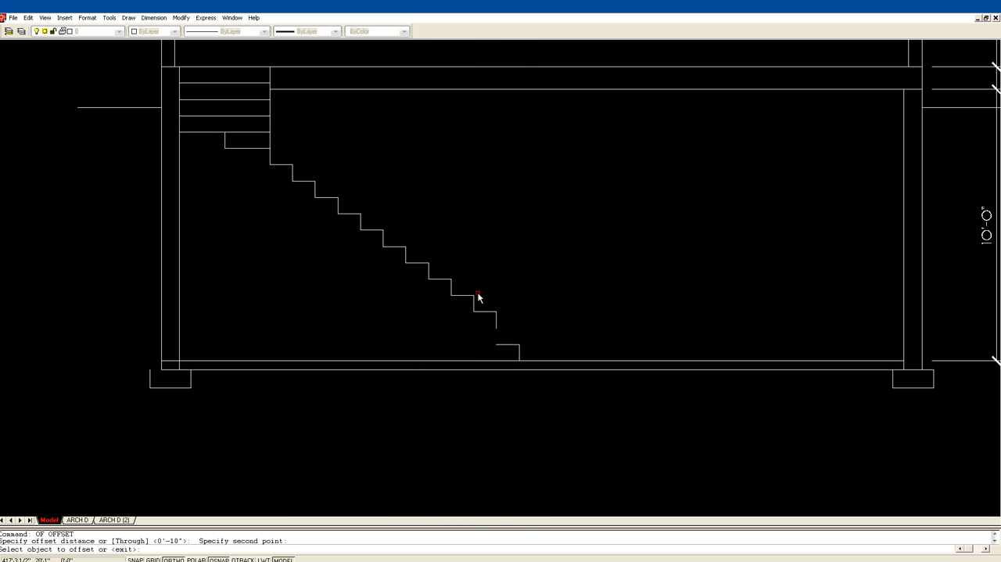
pyautogui.click(512, 344)
pyautogui.click(516, 330)
pyautogui.press('Escape')
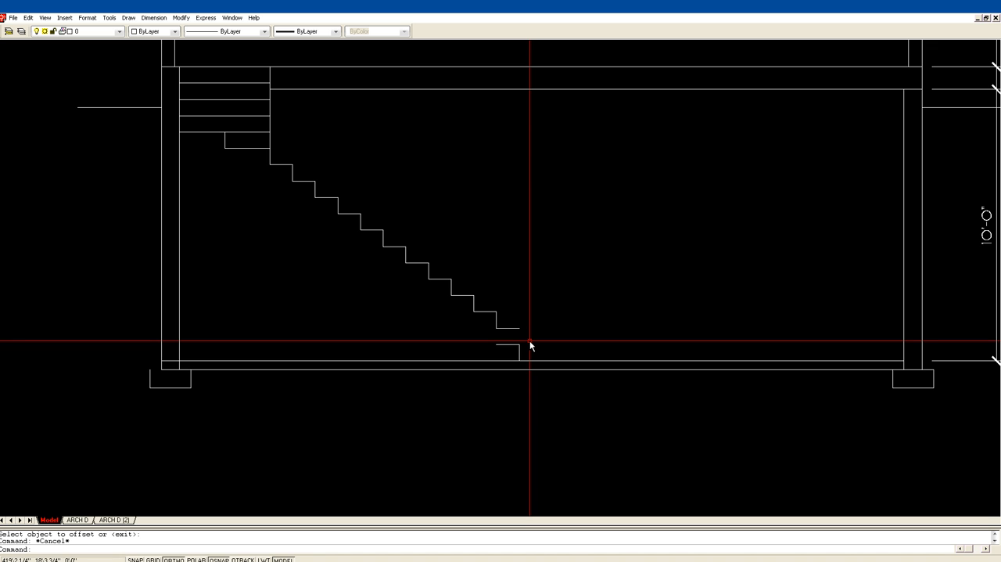
# Fillet the new tread line with the bottom riser so the riser extends up to it.
pyautogui.write('f')
pyautogui.press('Return')
pyautogui.click(520, 352)
pyautogui.press('Escape')
pyautogui.press('Escape')
# Offset the bottom riser line 10 inches outward, away from the stair.
pyautogui.write('of')
pyautogui.press('Return')
pyautogui.write('10')
pyautogui.press('Return')
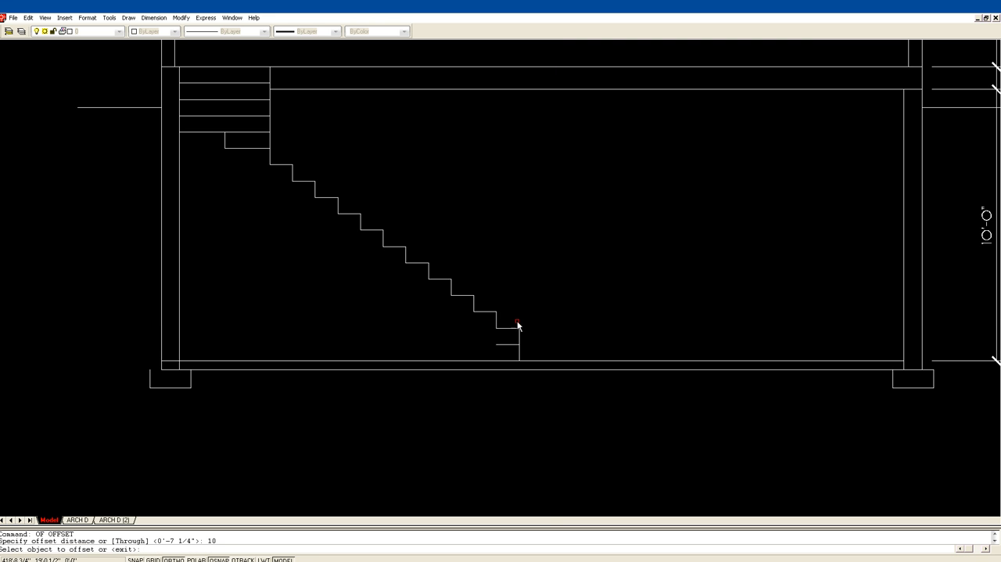
pyautogui.click(519, 337)
pyautogui.click(523, 342)
pyautogui.press('Return')
# Fillet the bottom tread with the new outer riser and the inner riser to complete the last step down to the slab.
pyautogui.write('f')
pyautogui.press('Return')
pyautogui.click(512, 345)
pyautogui.click(540, 348)
pyautogui.press('Return')
pyautogui.click(530, 344)
pyautogui.click(521, 340)
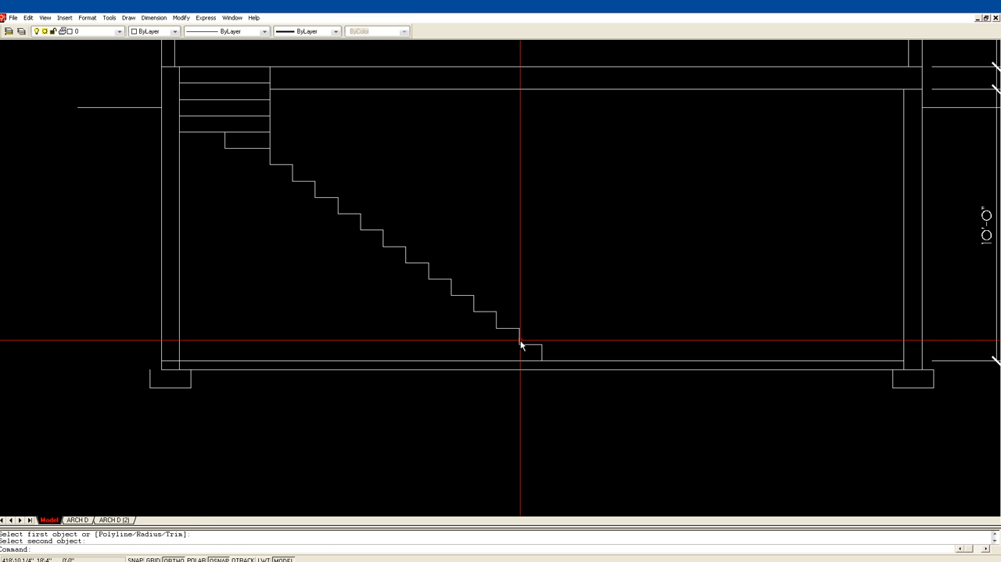
pyautogui.press('Escape')
# Check the completed stair in the full building section against the floor plans above.
pyautogui.scroll(-6, 582, 314)
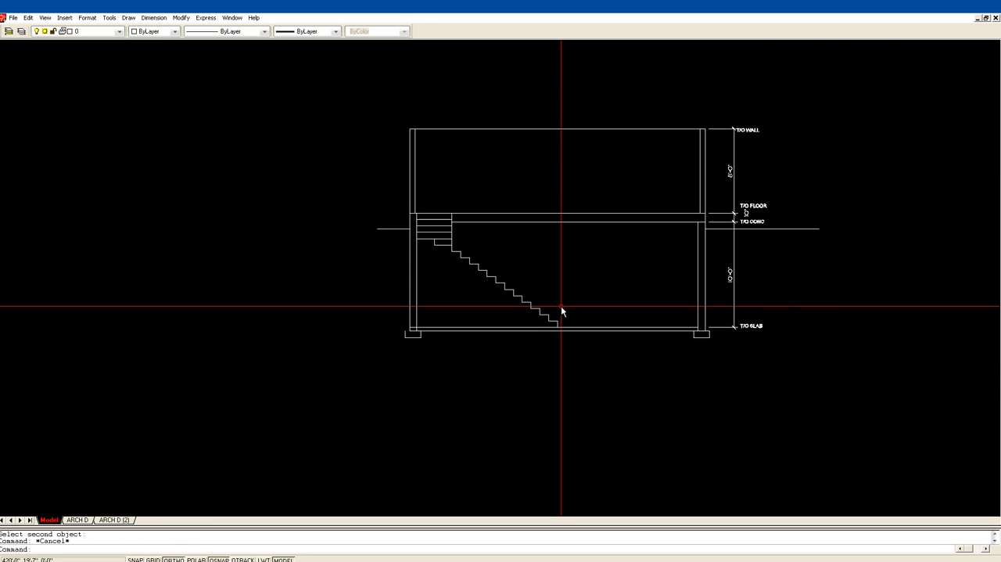
pyautogui.scroll(-3, 520, 408)
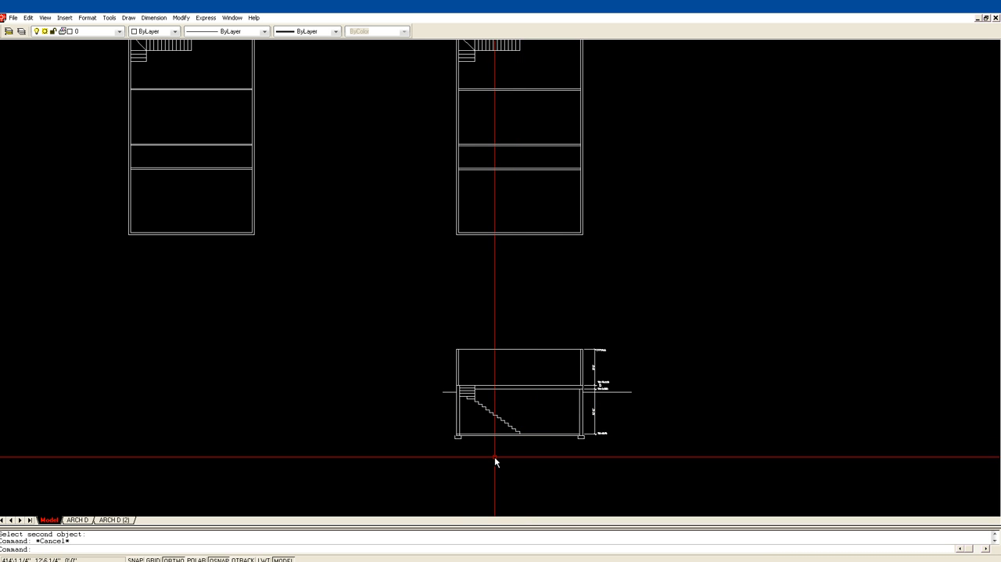
pyautogui.write('z')
pyautogui.press('Return')
pyautogui.click(431, 448)
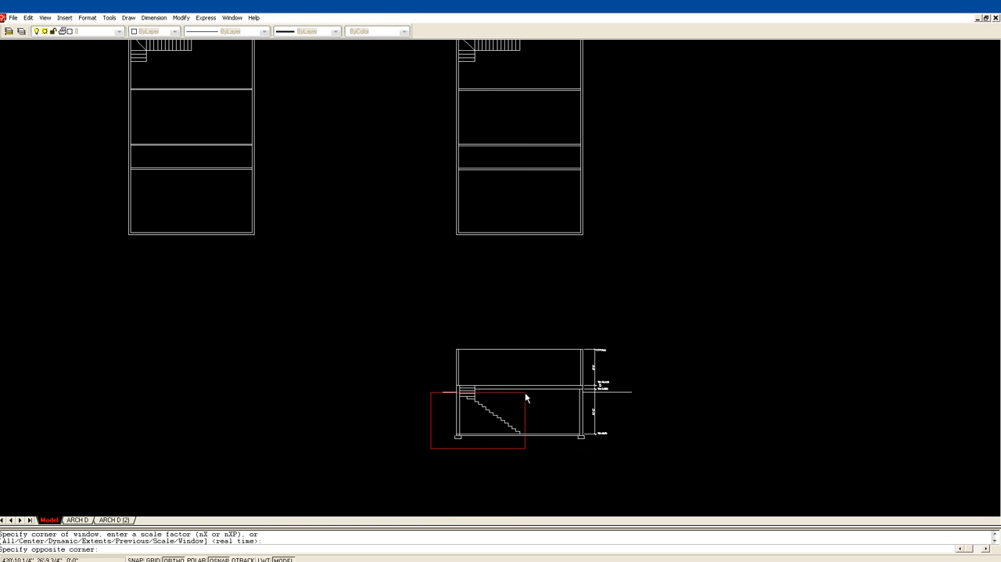
pyautogui.click(641, 296)
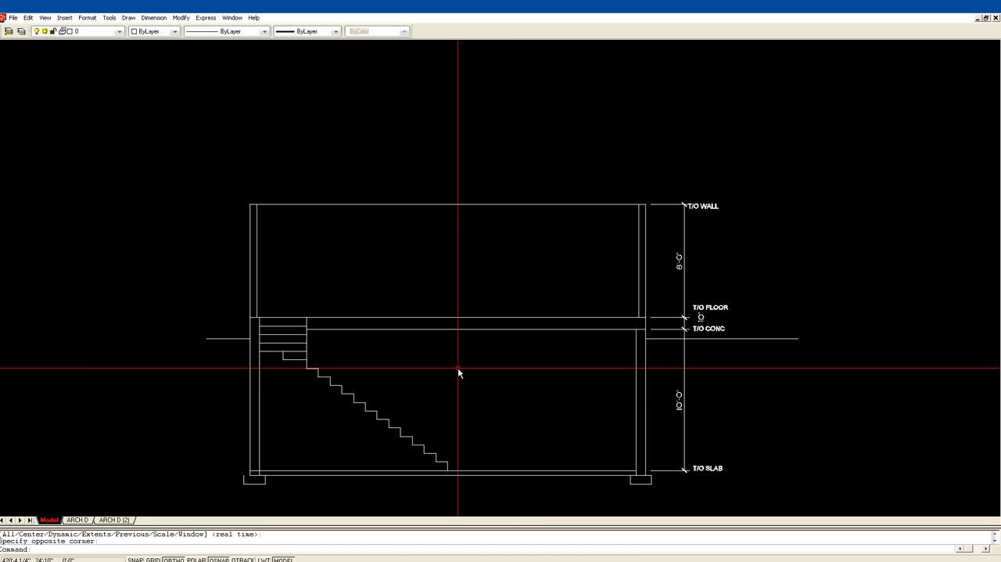
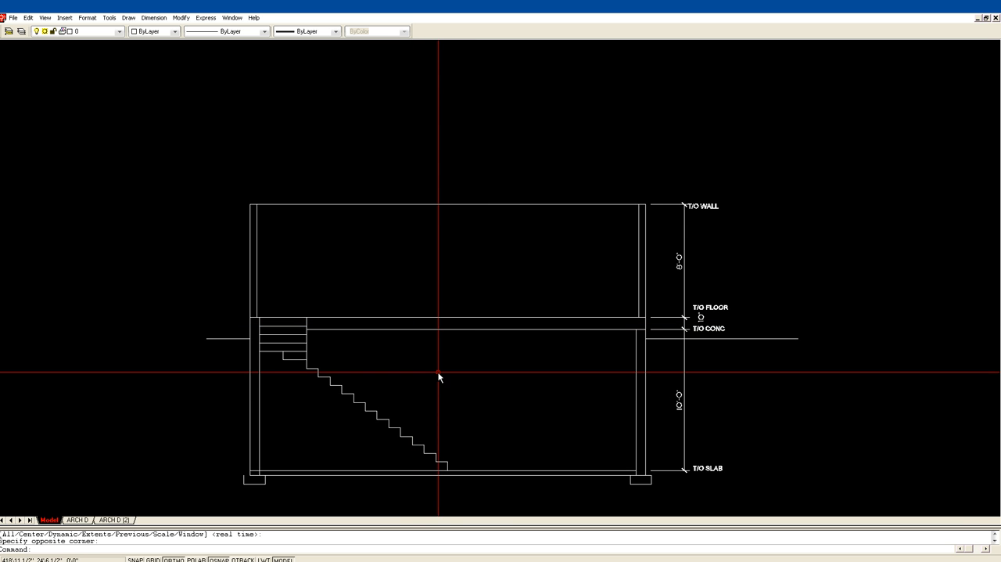
# Measure the headroom from a mid-flight stair nosing straight up to the underside of the floor.
pyautogui.write('DI')
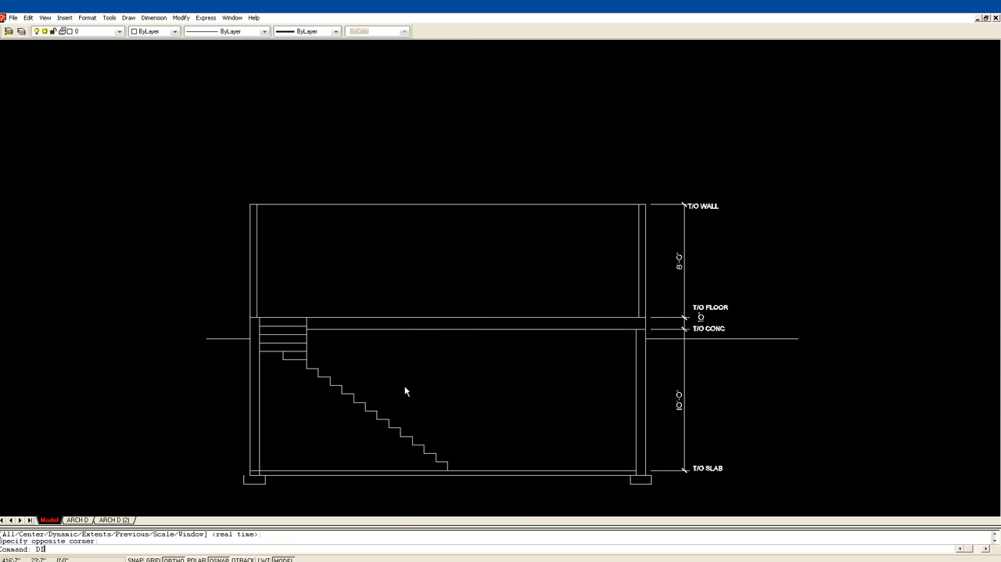
pyautogui.press('Return')
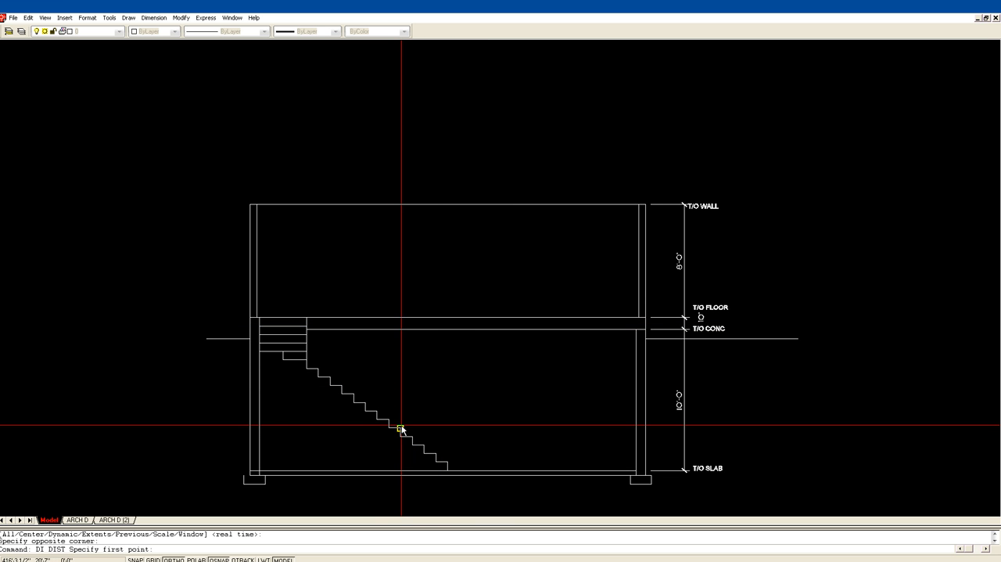
pyautogui.click(401, 429)
pyautogui.click(400, 329)
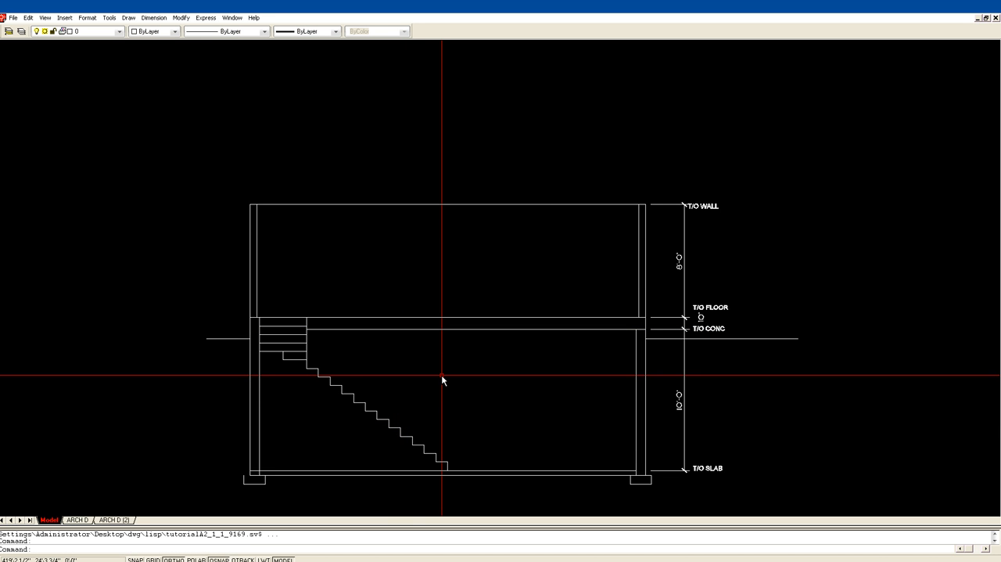
pyautogui.scroll(-1, 450, 384)
pyautogui.scroll(1, 420, 385)
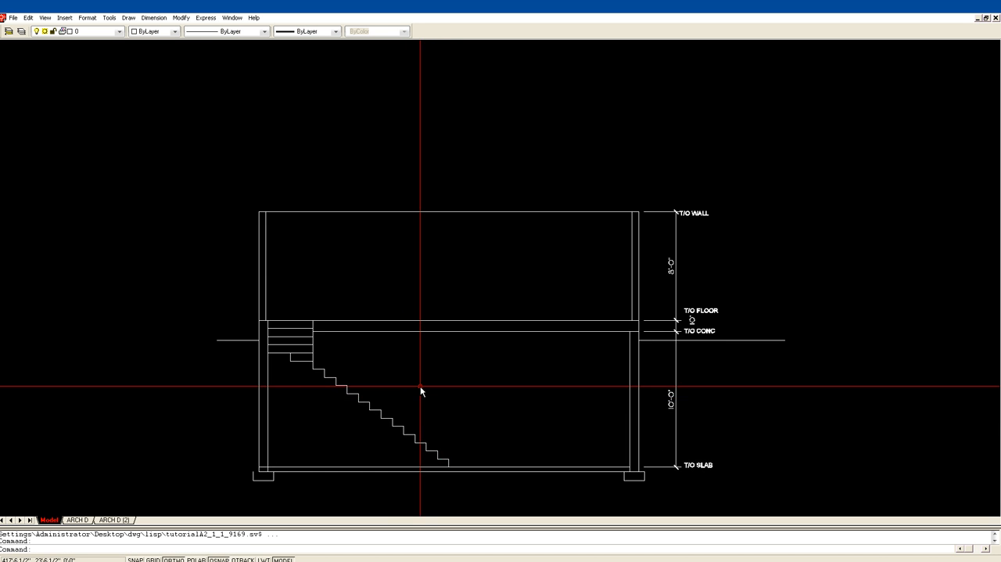
pyautogui.scroll(1, 420, 385)
pyautogui.write('DI')
pyautogui.press('Return')
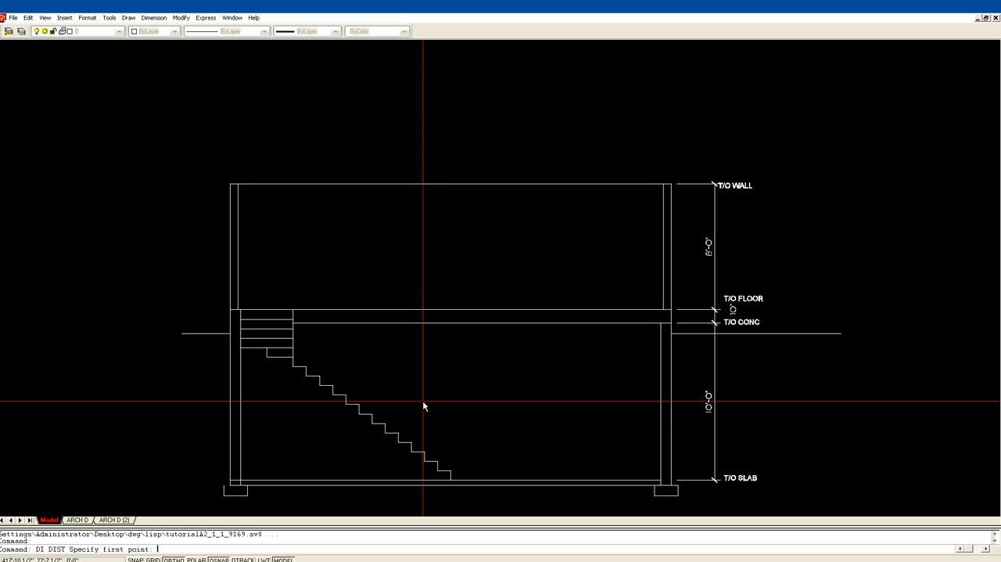
pyautogui.click(398, 440)
pyautogui.click(402, 320)
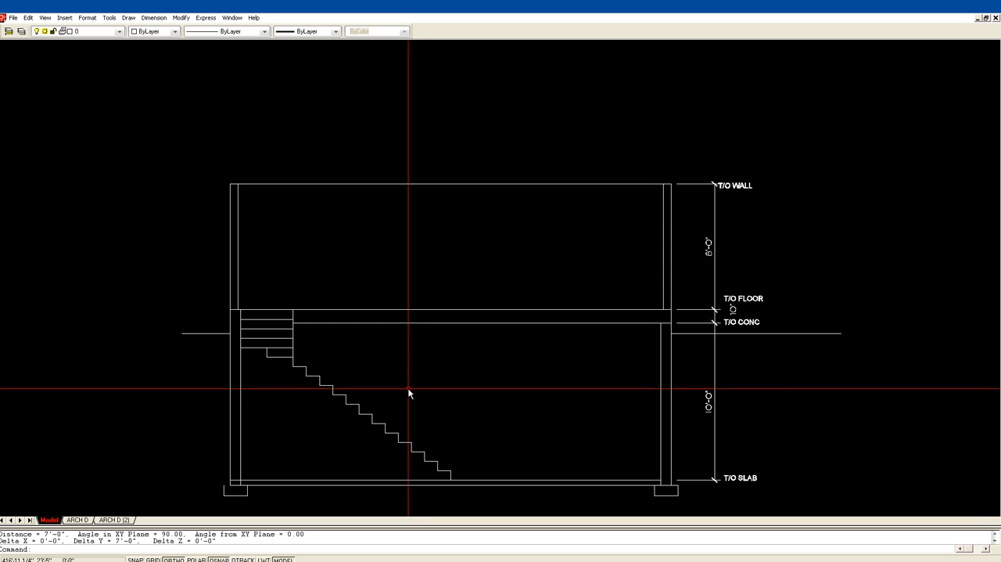
# Compare the headroom at adjacent stair nosings by measuring from each one vertically up to the floor's underside.
pyautogui.press('Return')
pyautogui.click(400, 431)
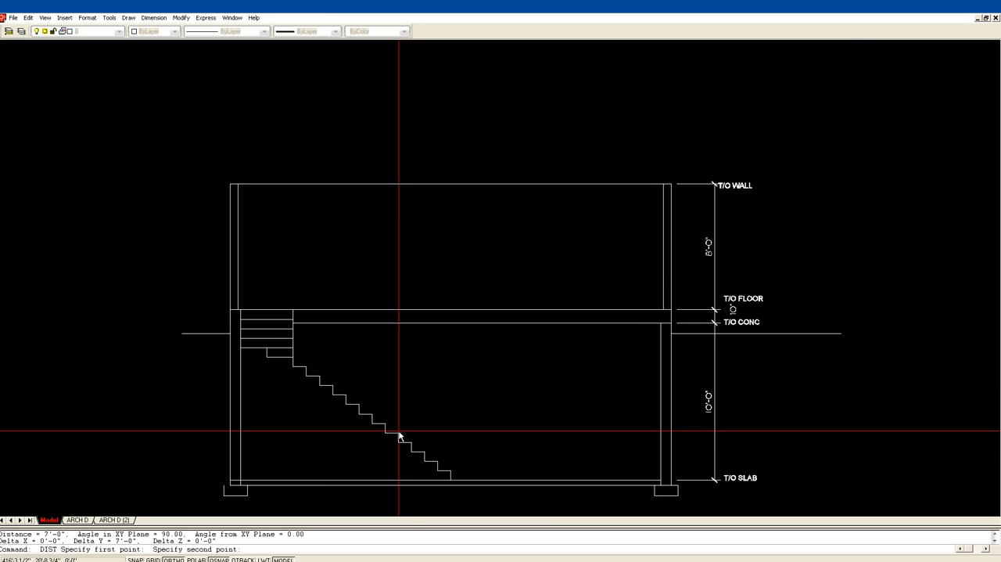
pyautogui.click(402, 321)
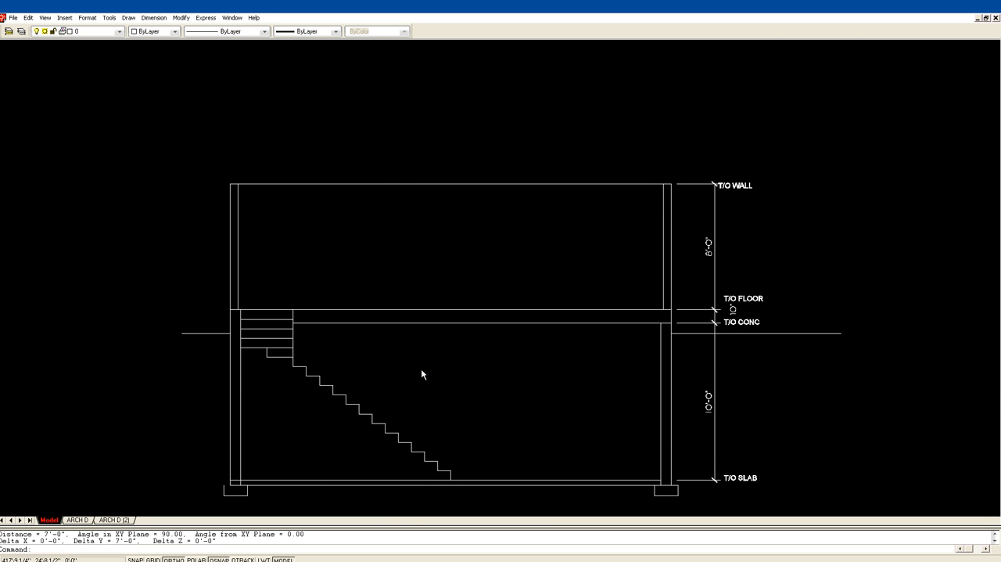
pyautogui.press('Return')
pyautogui.click(385, 423)
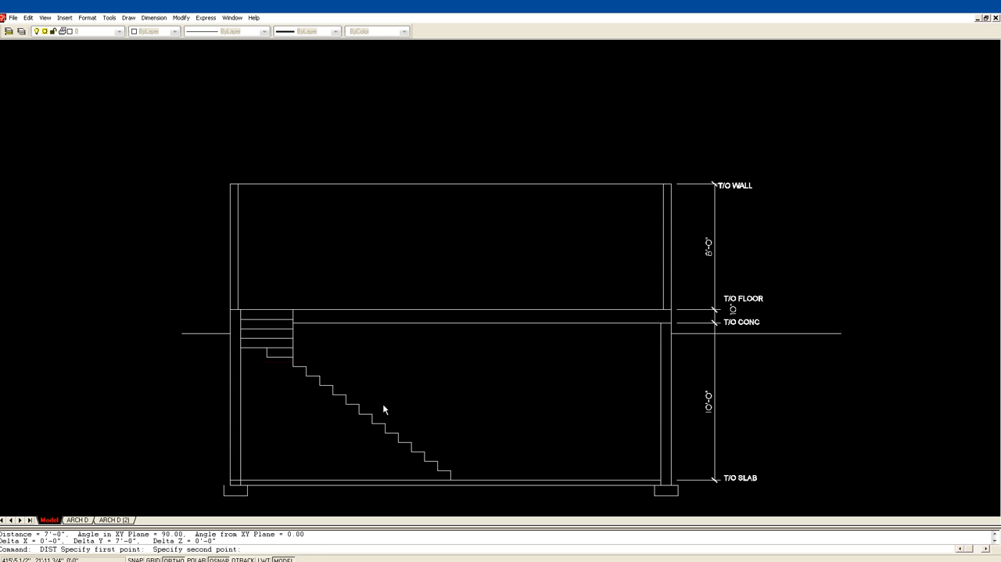
pyautogui.click(385, 323)
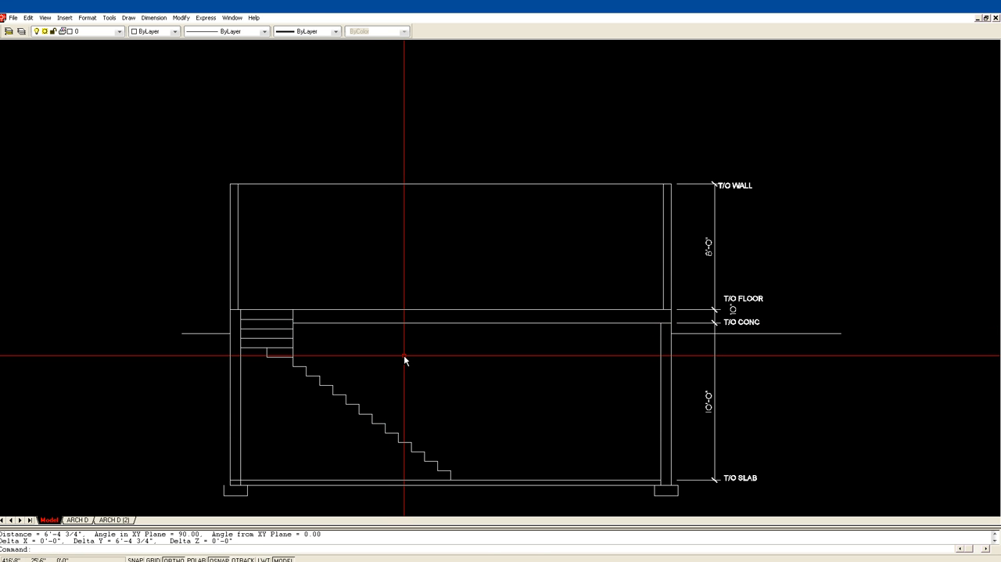
pyautogui.press('Return')
pyautogui.click(396, 430)
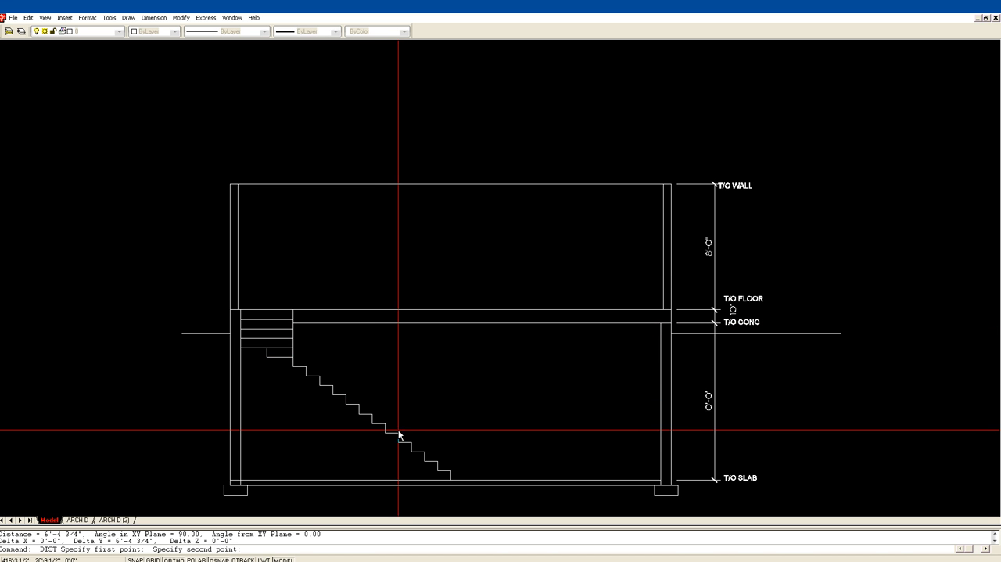
pyautogui.click(395, 323)
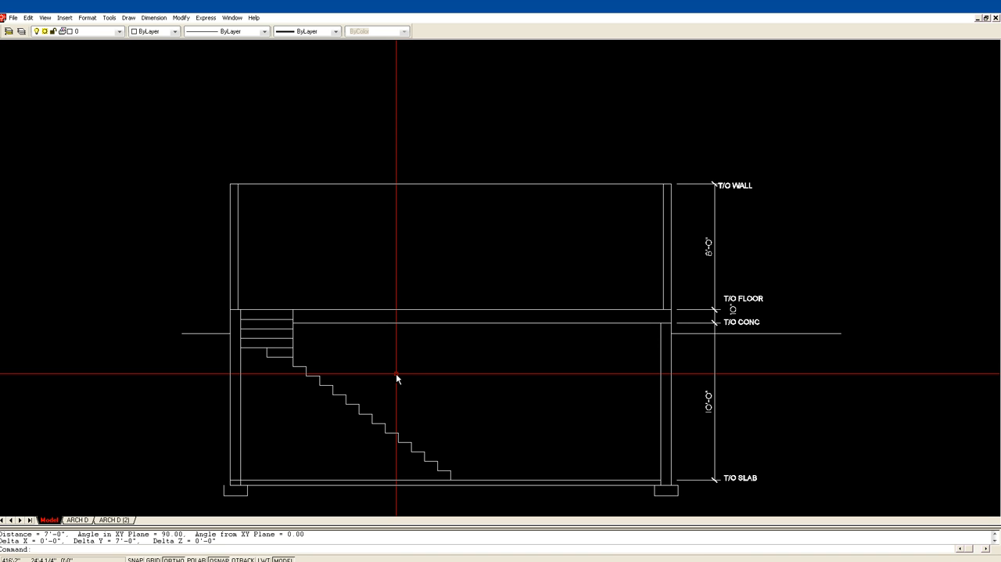
# Draw a vertical headroom line from the mid-flight nosing up to the floor's underside and measure its length.
pyautogui.write('L')
pyautogui.press('Return')
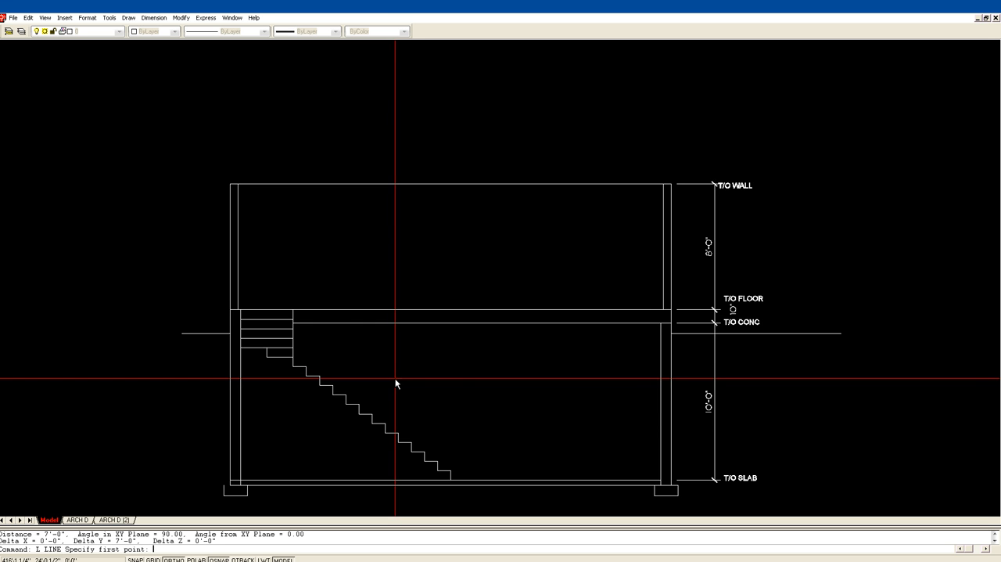
pyautogui.click(385, 423)
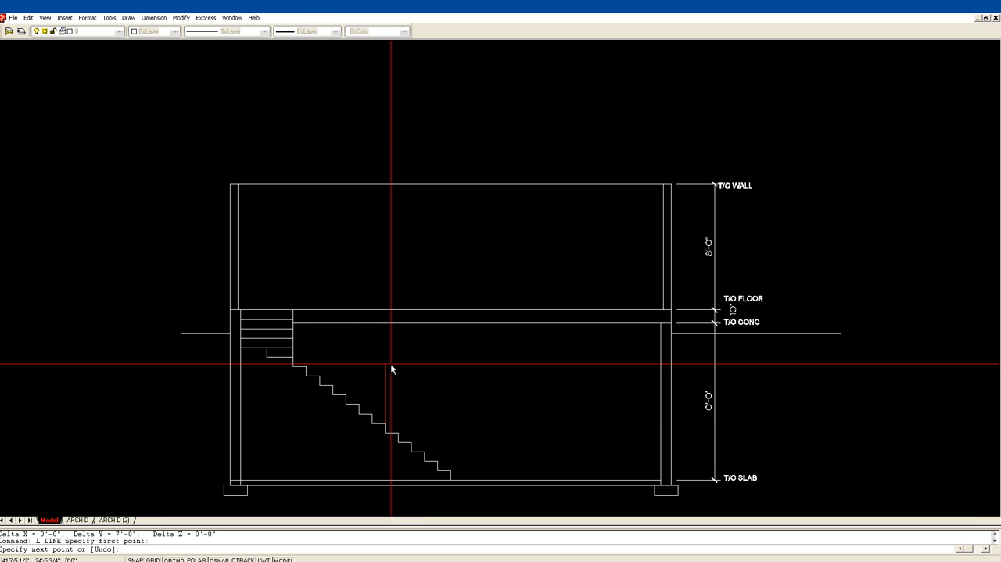
pyautogui.click(385, 323)
pyautogui.press('Return')
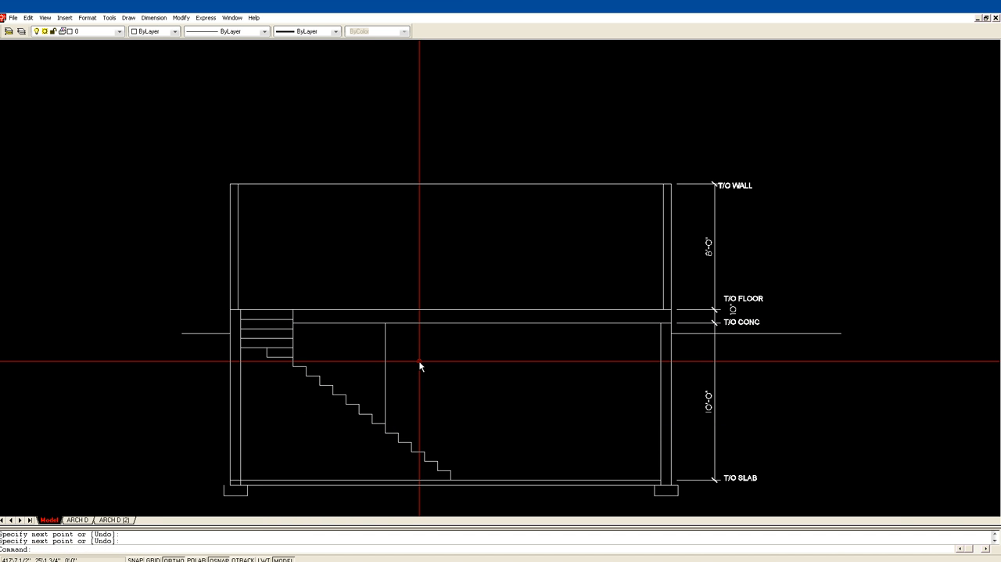
pyautogui.write('DI')
pyautogui.press('Return')
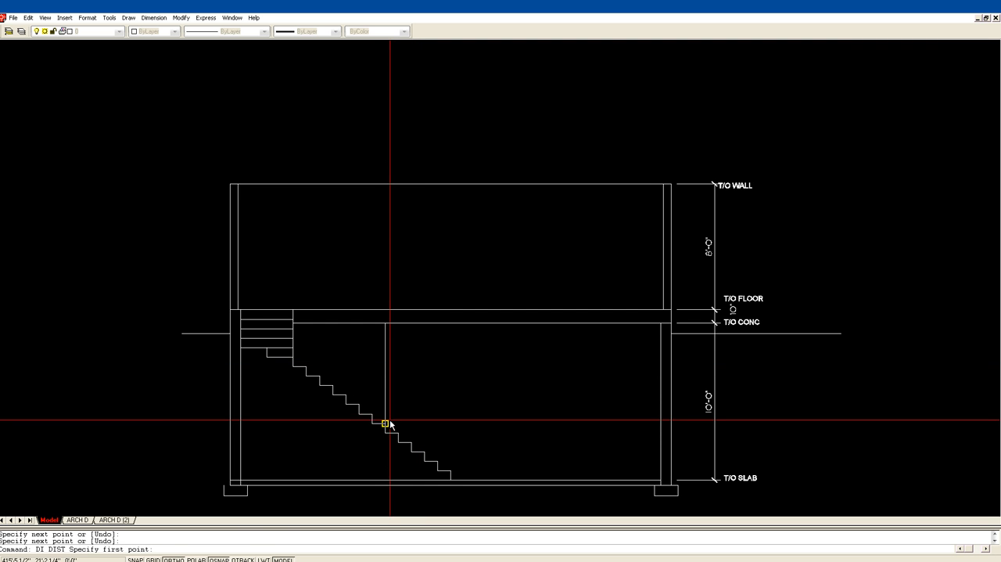
pyautogui.click(385, 423)
pyautogui.click(385, 323)
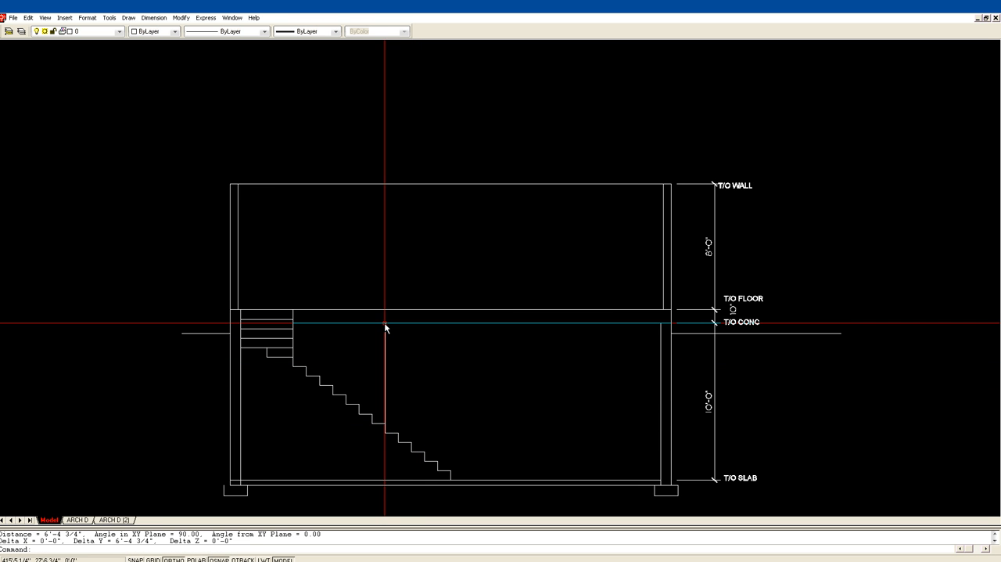
# Move the headroom line one nosing down the stair and stretch its upper end onto the floor's underside.
pyautogui.write('M')
pyautogui.press('space')
pyautogui.click(397, 357)
pyautogui.click(379, 383)
pyautogui.press('space')
pyautogui.click(385, 421)
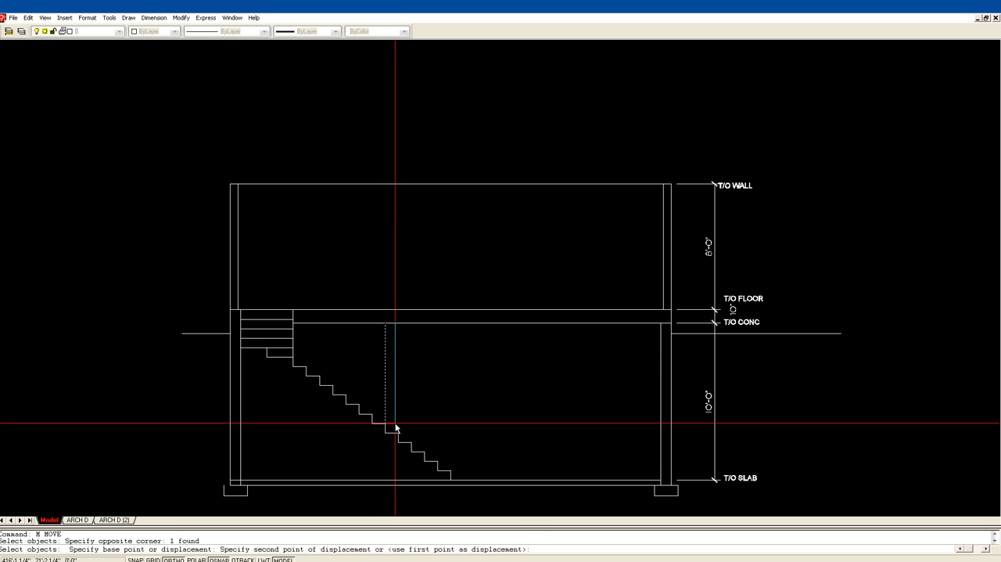
pyautogui.click(398, 430)
pyautogui.click(401, 375)
pyautogui.click(396, 346)
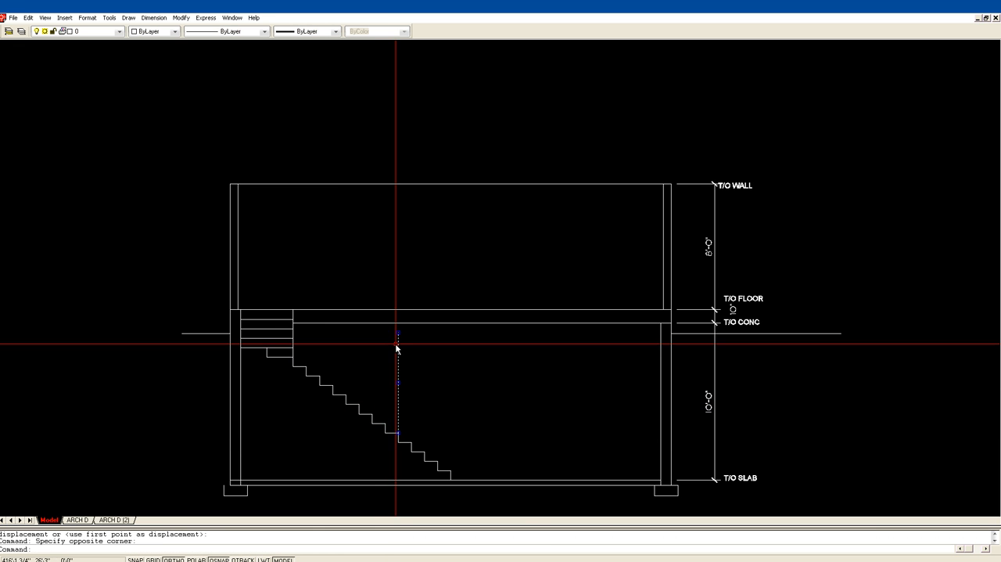
pyautogui.click(399, 333)
pyautogui.click(399, 323)
# Measure the moved headroom line from the stair nosing to the floor's underside.
pyautogui.press('Escape')
pyautogui.press('Escape')
pyautogui.write('di')
pyautogui.press('Return')
pyautogui.click(398, 430)
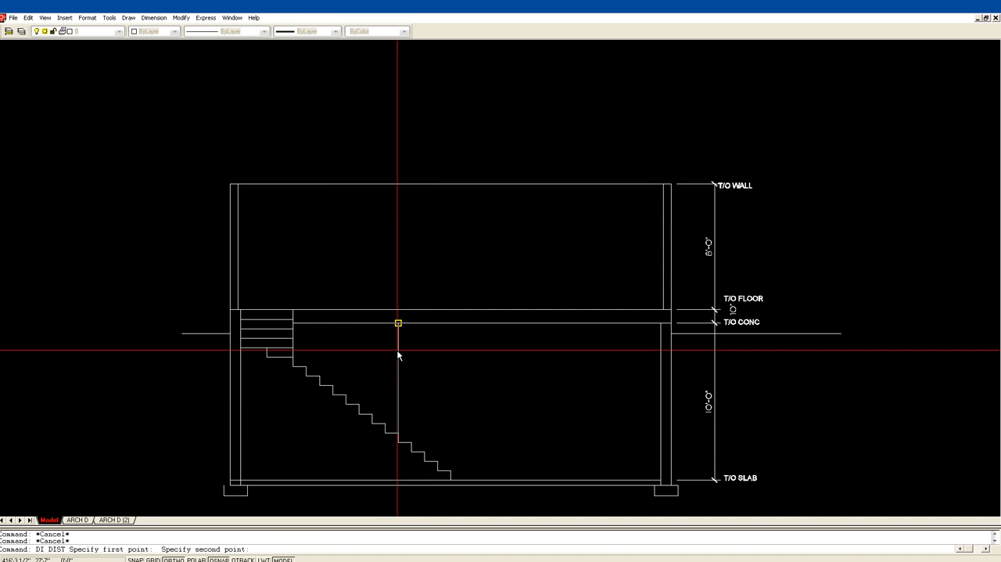
pyautogui.click(399, 323)
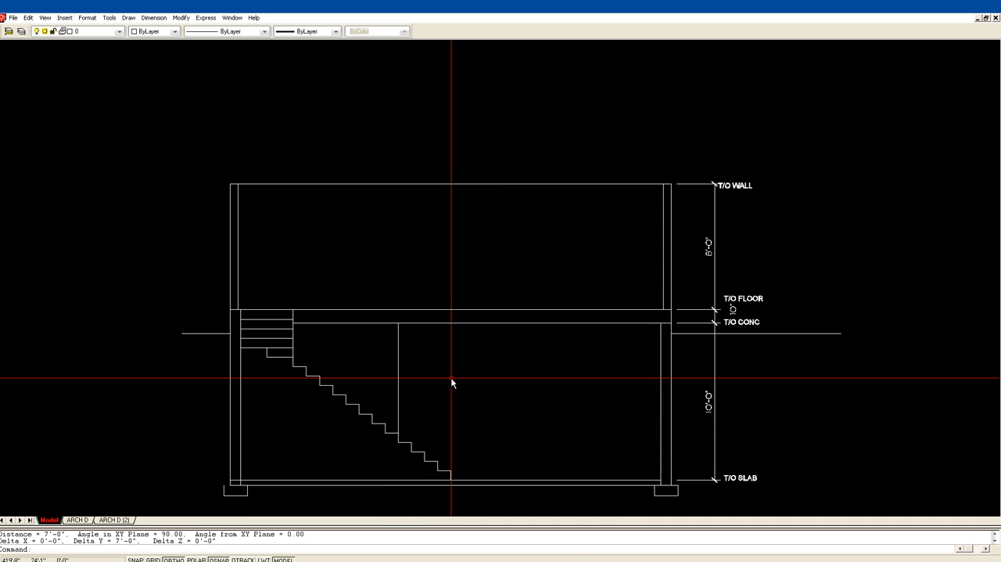
pyautogui.press('Escape')
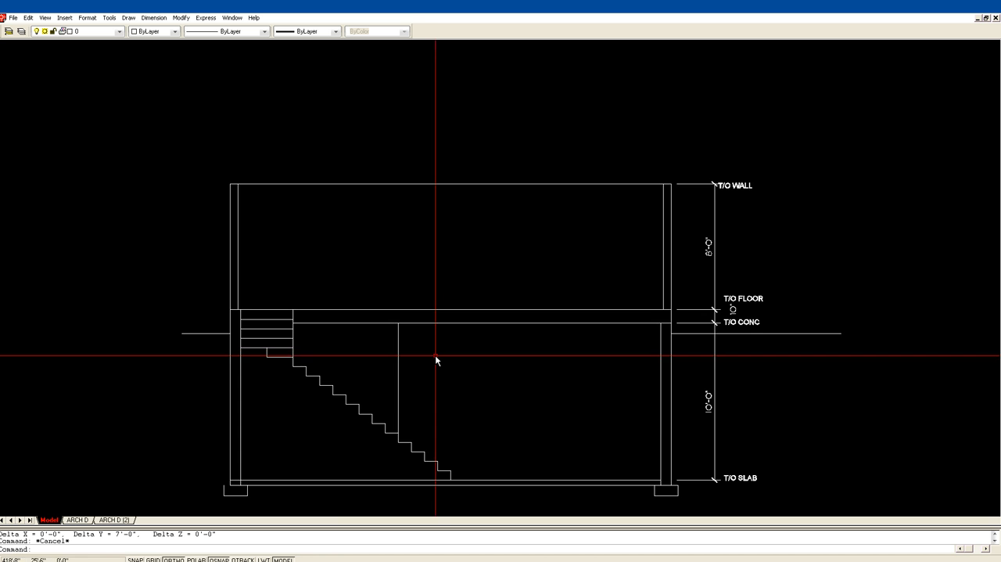
pyautogui.scroll(-2, 436, 353)
pyautogui.moveTo(422, 325); pyautogui.dragTo(481, 367, button='middle')
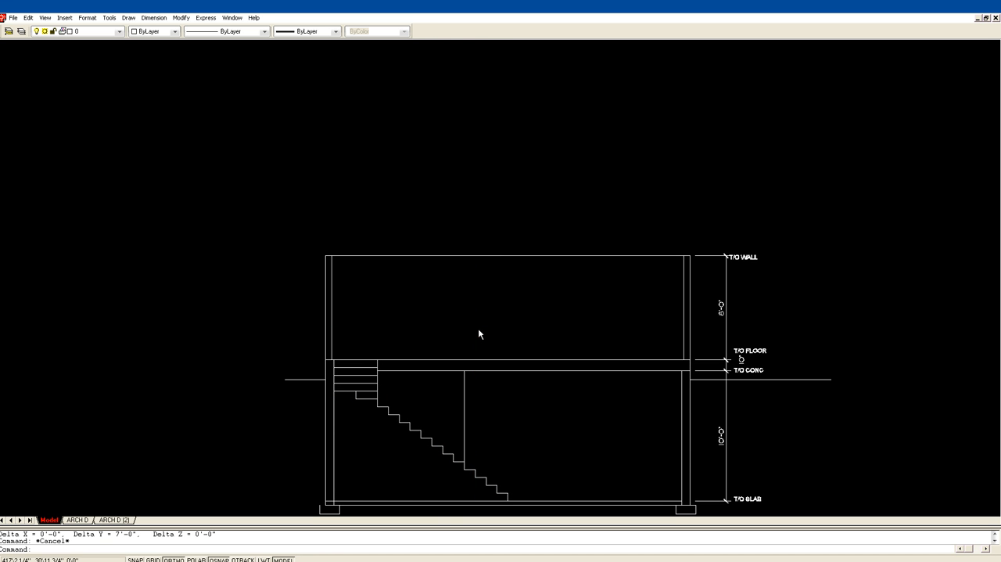
pyautogui.write('l')
pyautogui.press('Return')
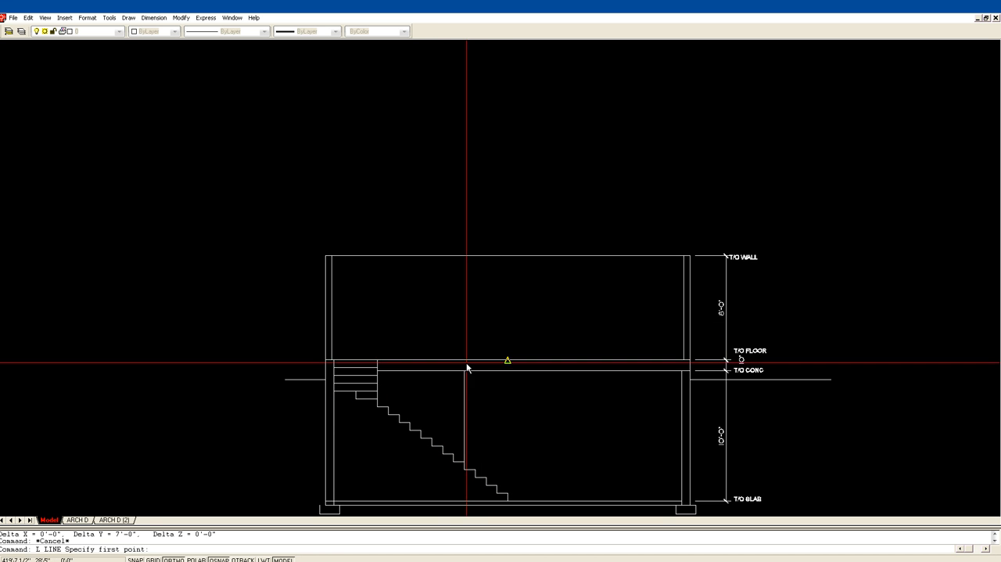
pyautogui.click(465, 370)
pyautogui.moveTo(507, 93); pyautogui.dragTo(451, 513, button='middle')
pyautogui.scroll(-3, 519, 256)
pyautogui.press('Escape')
pyautogui.press('Escape')
# Measure the horizontal distance from the top of the headroom line to the outer face of the stair-side wall.
pyautogui.scroll(-2, 503, 300)
pyautogui.moveTo(502, 299); pyautogui.dragTo(453, 161, button='middle')
pyautogui.write('z')
pyautogui.press('Return')
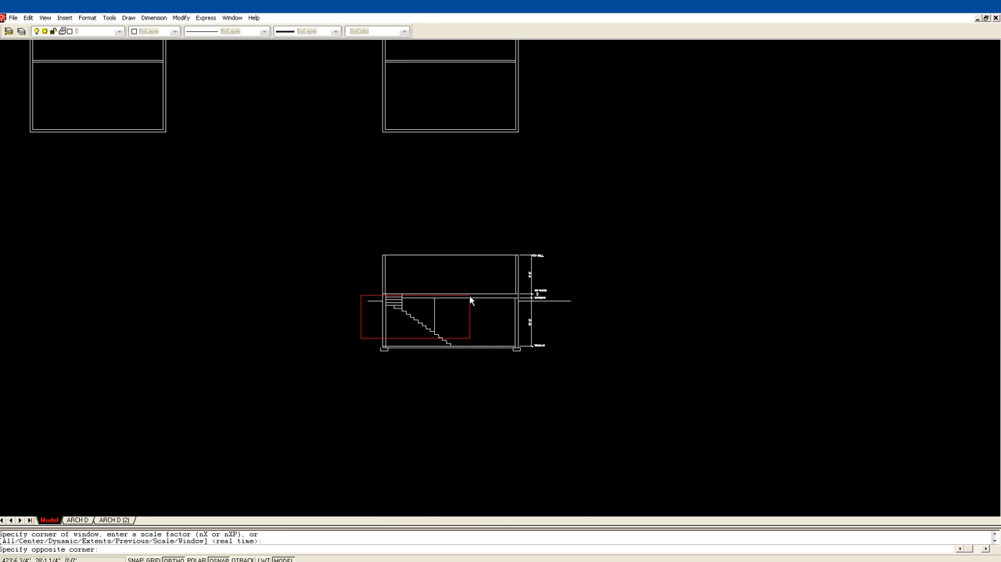
pyautogui.click(365, 337)
pyautogui.click(543, 229)
pyautogui.write('DI')
pyautogui.press('Return')
pyautogui.click(422, 338)
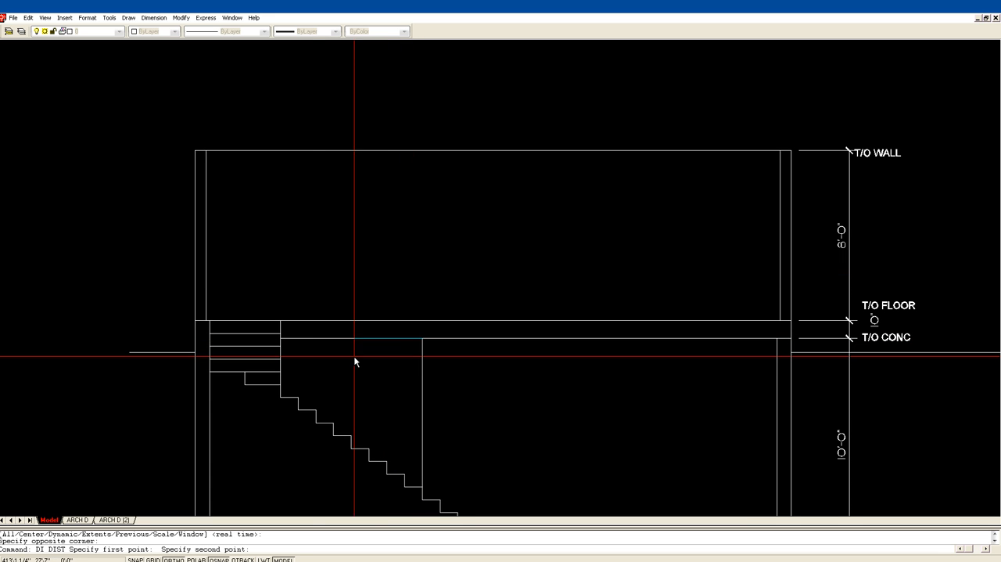
pyautogui.click(216, 338)
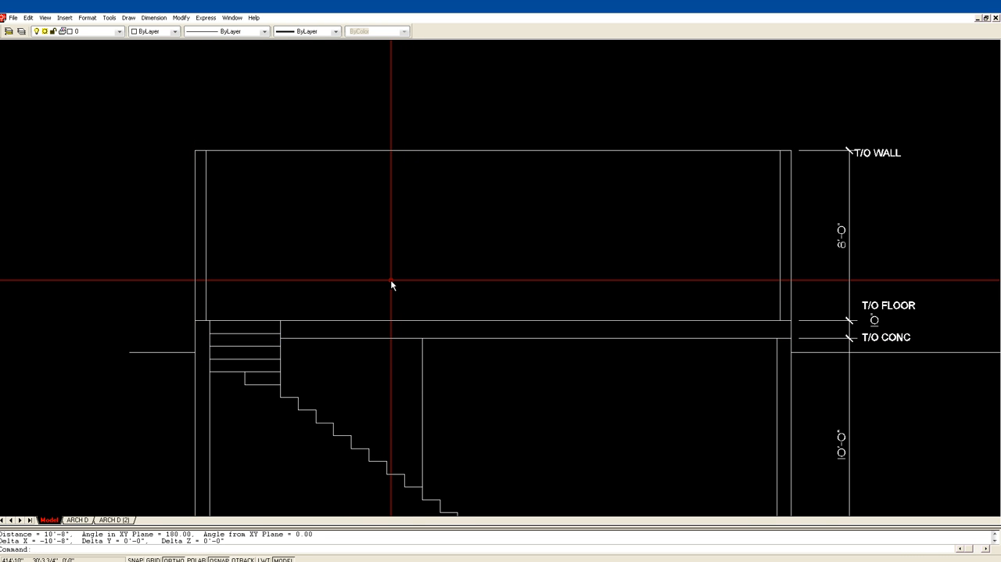
# Erase the temporary vertical headroom line from the building section.
pyautogui.press('Escape')
pyautogui.write('E')
pyautogui.press('space')
pyautogui.click(440, 422)
pyautogui.click(389, 396)
pyautogui.press('Return')
# Erase the right-hand copy of the floor plan, leaving the plan beside it.
pyautogui.scroll(-6, 456, 291)
pyautogui.moveTo(449, 277); pyautogui.dragTo(798, 561, button='middle')
pyautogui.moveTo(211, 264); pyautogui.dragTo(371, 324, button='middle')
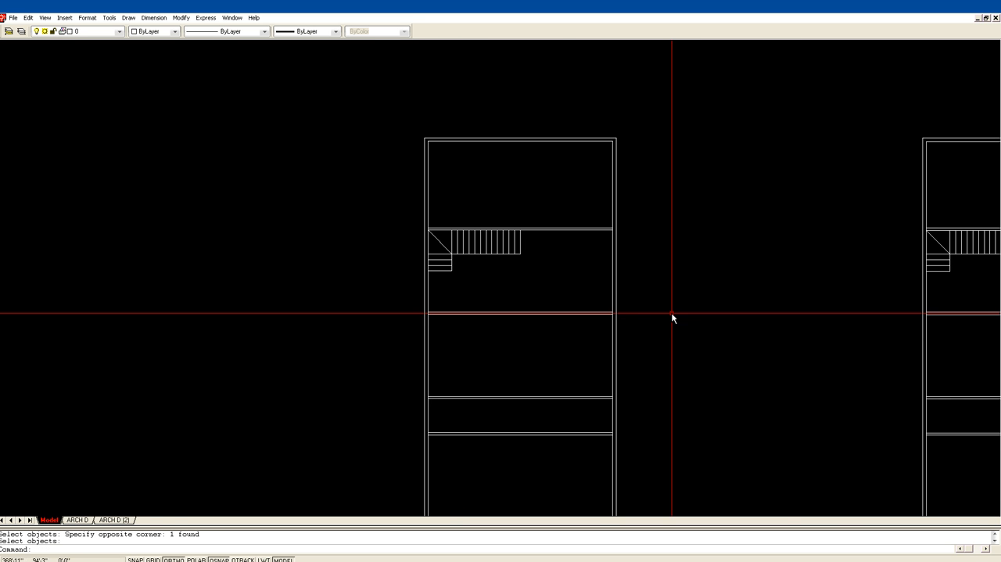
pyautogui.click(927, 181)
pyautogui.press('Escape')
pyautogui.press('Escape')
pyautogui.moveTo(952, 195); pyautogui.dragTo(808, 128, button='middle')
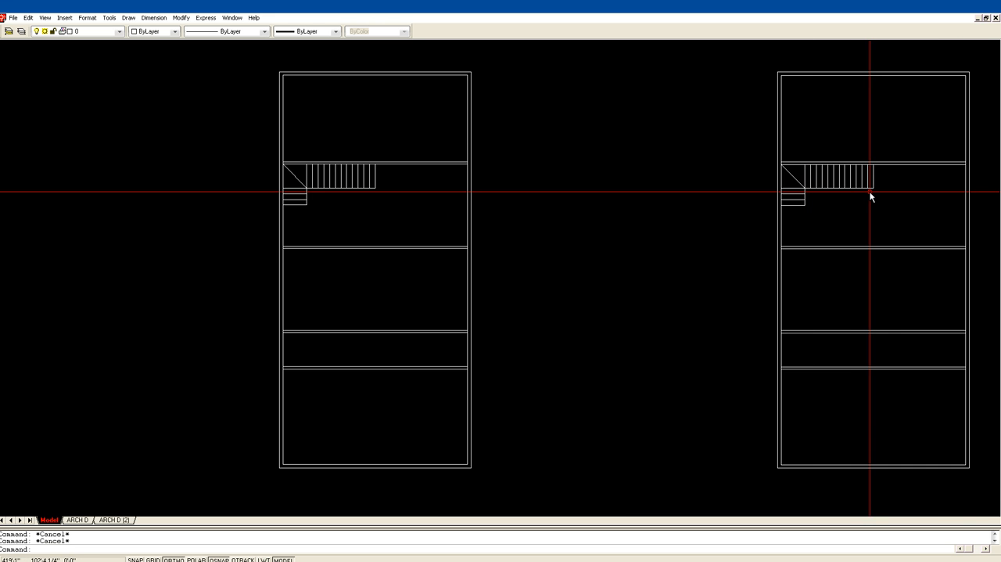
pyautogui.write('E')
pyautogui.press('Return')
pyautogui.click(821, 203)
pyautogui.click(764, 154)
pyautogui.press('Return')
pyautogui.moveTo(540, 180); pyautogui.dragTo(669, 186, button='middle')
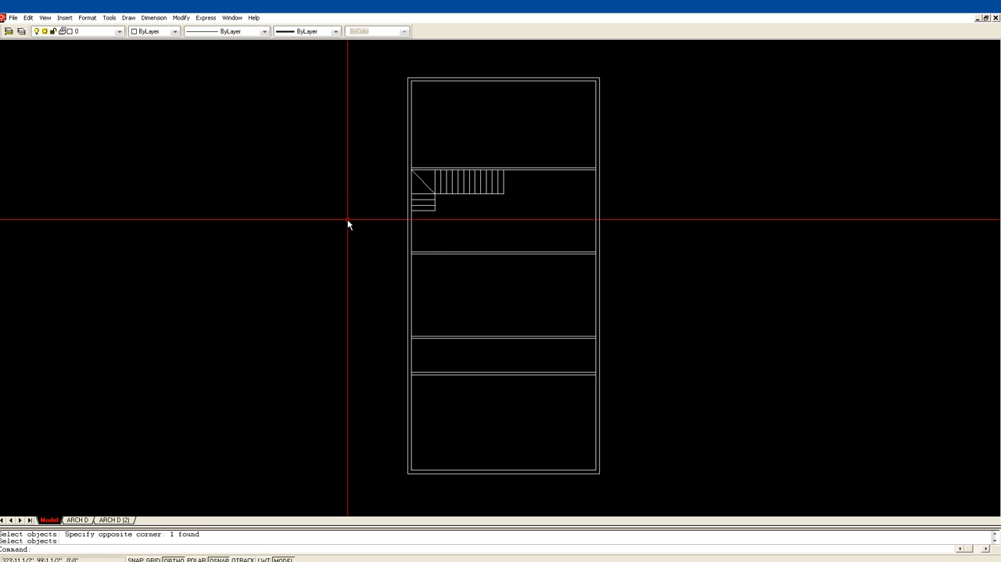
# Offset the outer line of the floor plan's stair-side wall 10'-8" inward, across the stair flight.
pyautogui.write('OF')
pyautogui.press('Return')
pyautogui.write('1')
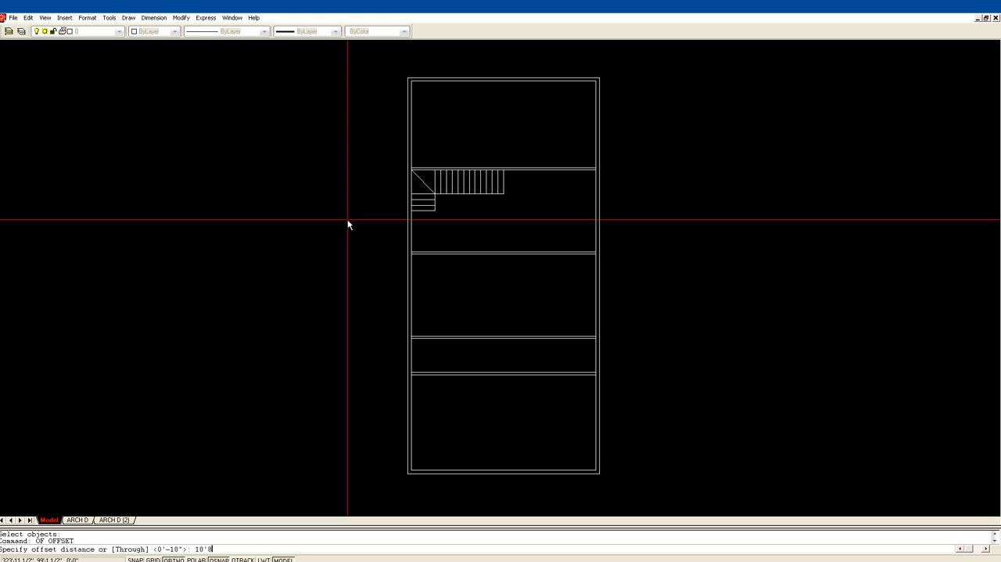
pyautogui.write("0'8")
pyautogui.press('Return')
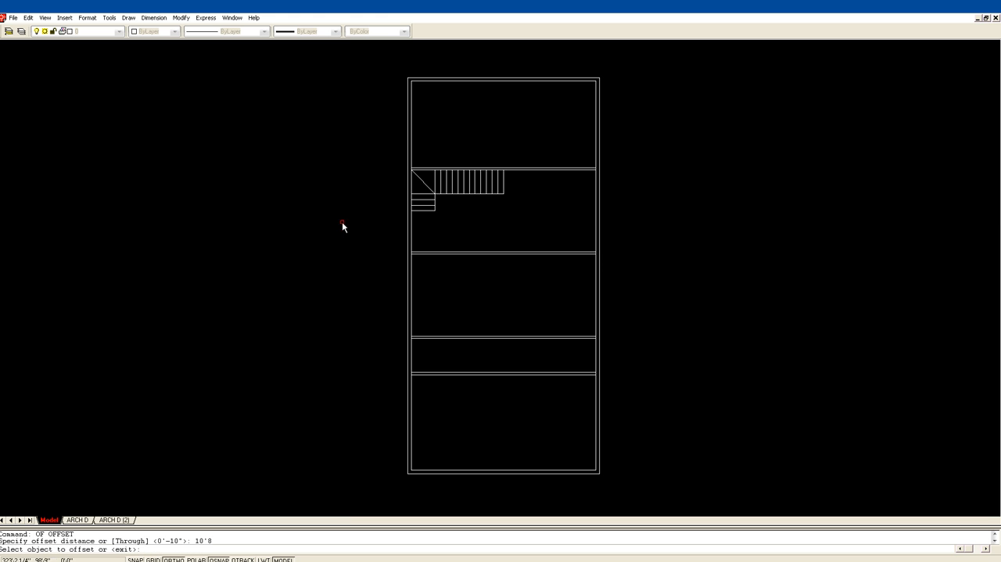
pyautogui.click(408, 235)
pyautogui.click(486, 233)
pyautogui.press('Return')
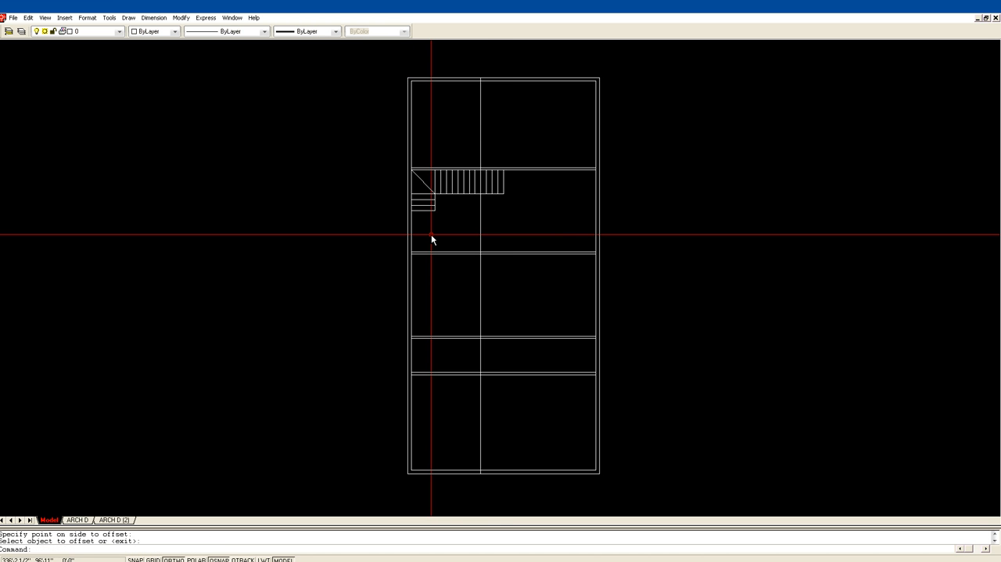
# Offset the vertical line crossing the stair flight 4" further away from the stair-side wall.
pyautogui.write('z')
pyautogui.press('Return')
pyautogui.click(335, 288)
pyautogui.click(703, 121)
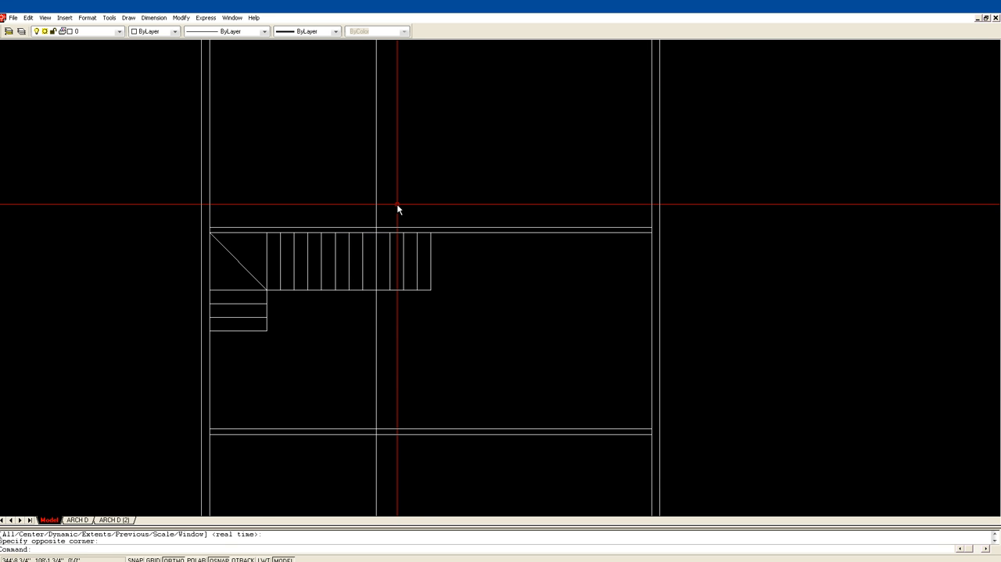
pyautogui.write('of')
pyautogui.press('Return')
pyautogui.write('4')
pyautogui.press('Return')
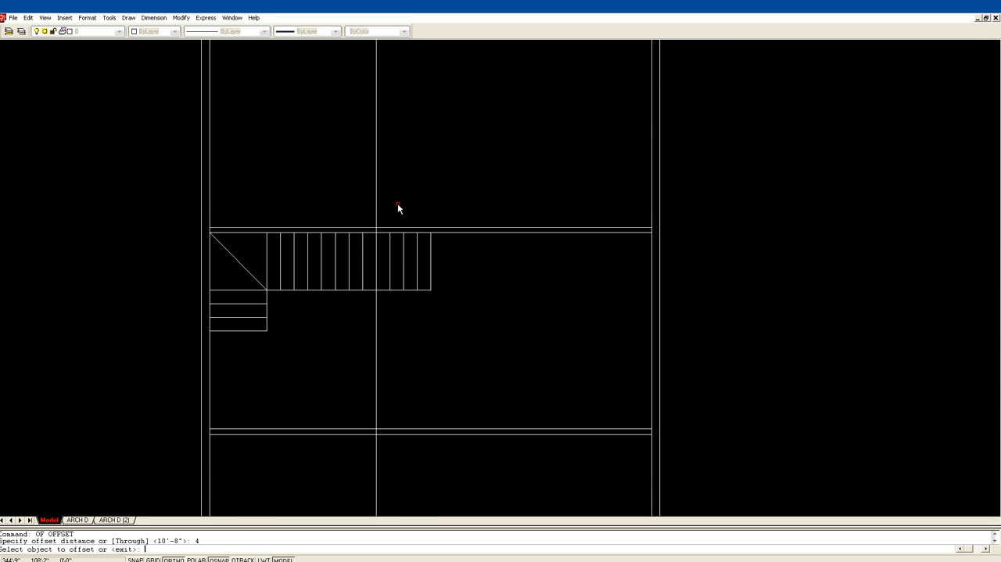
pyautogui.click(376, 305)
pyautogui.click(383, 307)
pyautogui.press('Return')
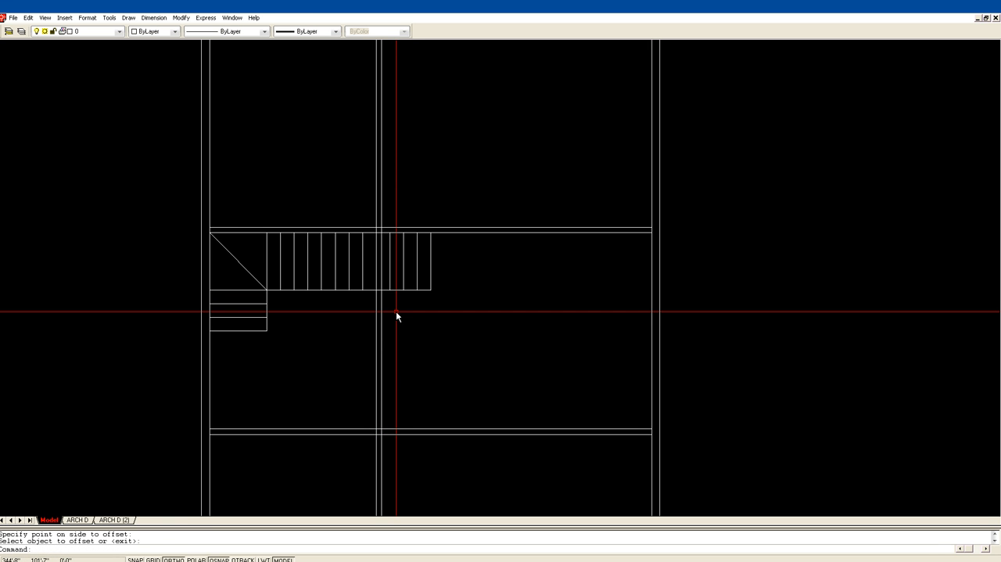
# Offset the long stair flight's lower edge 4" outward, away from the treads.
pyautogui.write('of')
pyautogui.press('Return')
pyautogui.write('4')
pyautogui.press('Return')
pyautogui.click(373, 289)
pyautogui.click(365, 297)
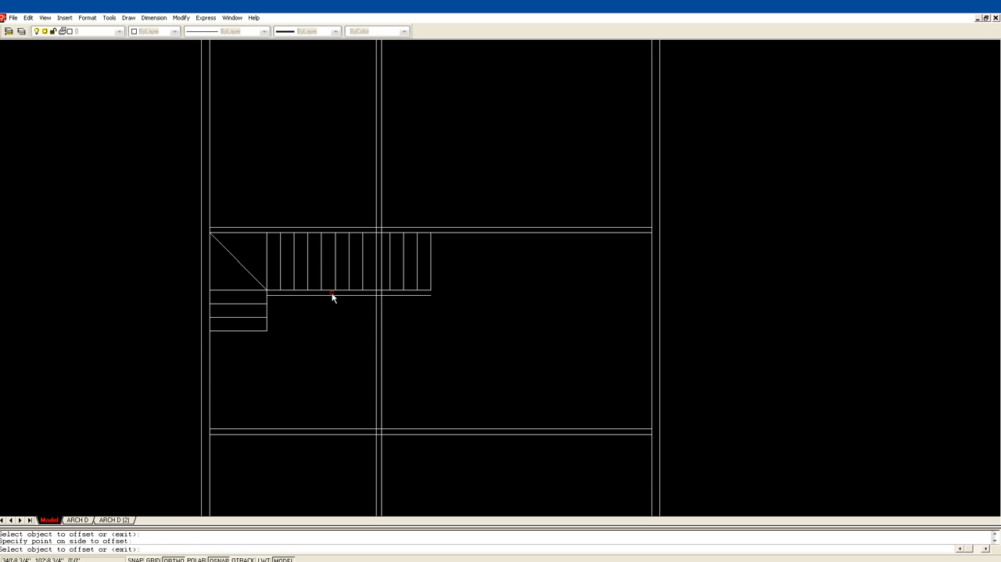
pyautogui.press('Return')
pyautogui.press('Return')
# Offset the short lower flight's open side edge 4" outward.
pyautogui.press('Return')
pyautogui.click(267, 313)
pyautogui.click(275, 313)
pyautogui.press('Return')
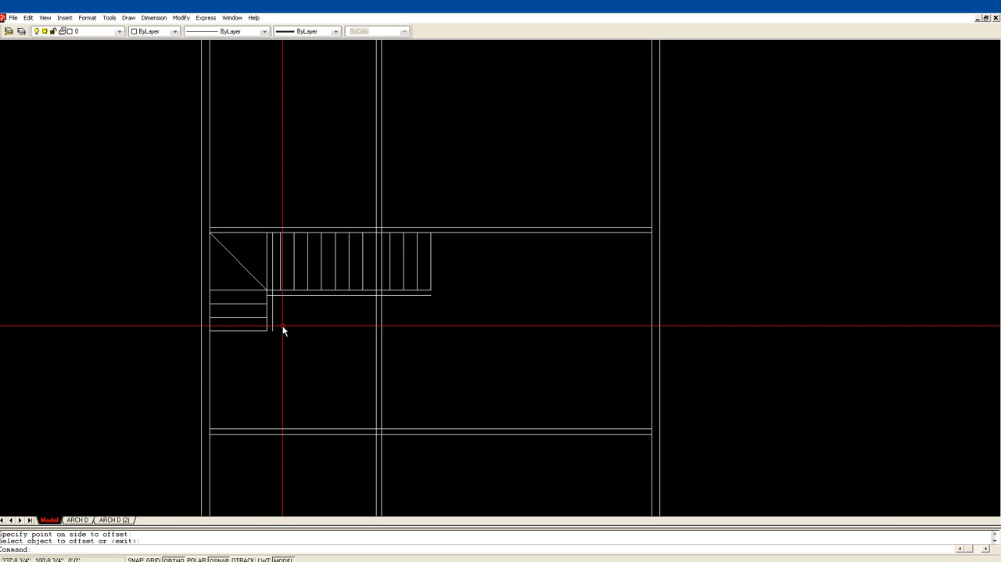
# Draw a short line closing the end of the 4" wall at the foot of the short flight.
pyautogui.write('L')
pyautogui.press('Return')
pyautogui.click(267, 330)
pyautogui.click(272, 331)
pyautogui.press('Return')
# Fillet the long flight's offset wall line square with the short flight's offset line and with both vertical lines crossing the stair.
pyautogui.write('f')
pyautogui.press('Return')
pyautogui.click(273, 301)
pyautogui.click(279, 295)
pyautogui.press('Return')
pyautogui.click(367, 294)
pyautogui.click(376, 227)
pyautogui.press('Return')
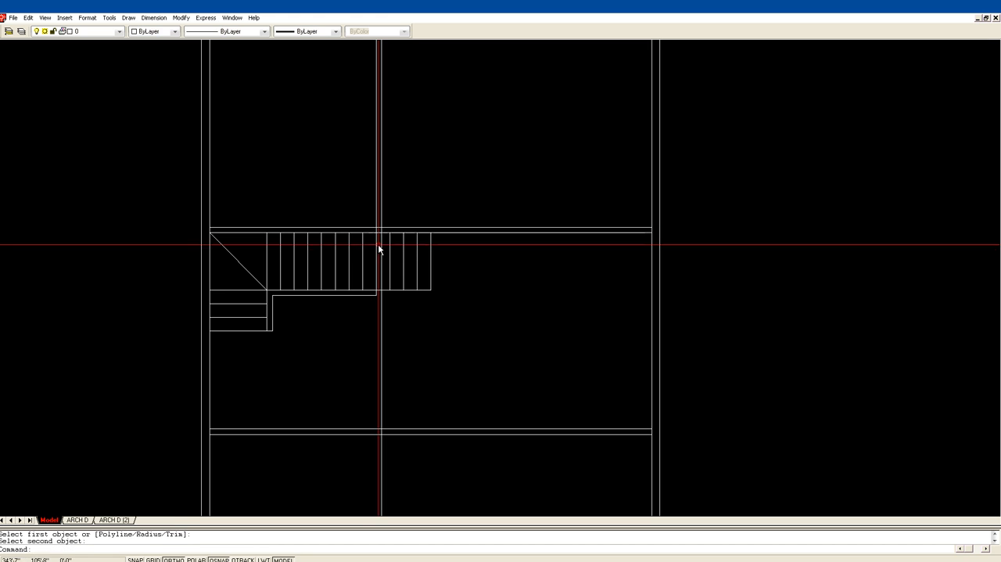
pyautogui.click(359, 295)
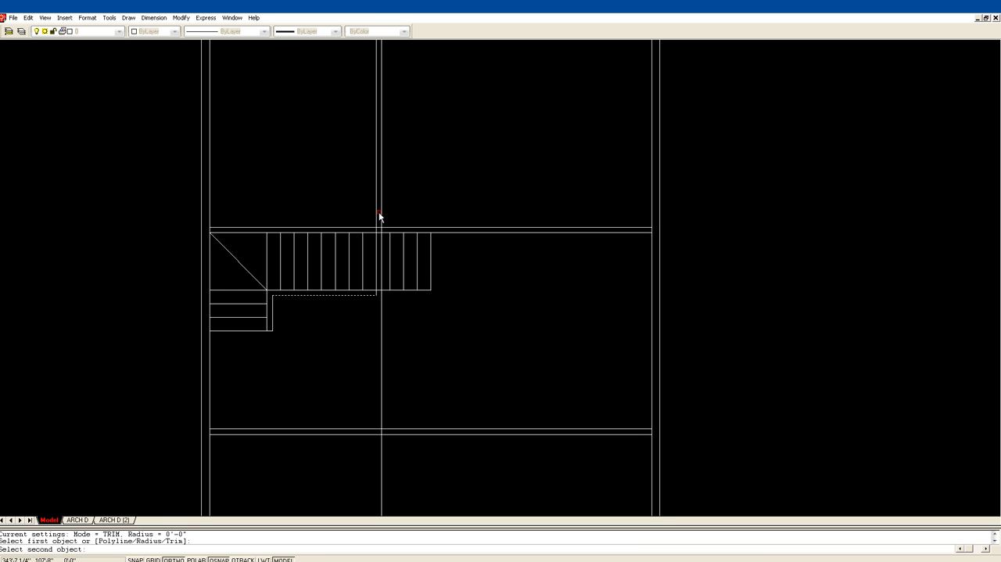
pyautogui.press('Return')
pyautogui.press('Escape')
# Fillet the wall's two horizontal lines above the stair with the matching inner and outer vertical lines, forming square corners.
pyautogui.write('f')
pyautogui.press('Return')
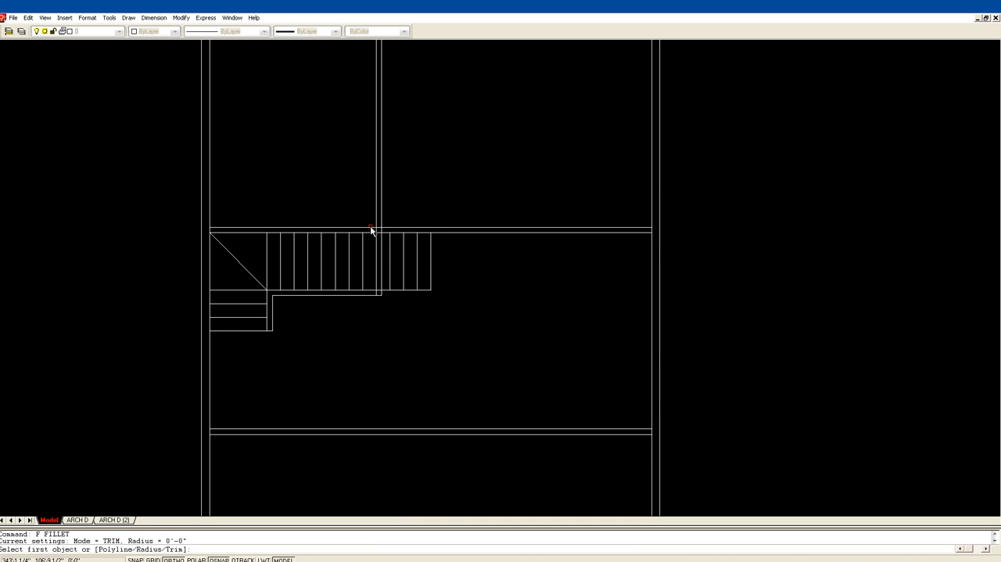
pyautogui.click(371, 233)
pyautogui.click(379, 239)
pyautogui.click(377, 234)
pyautogui.press('Return')
pyautogui.click(367, 230)
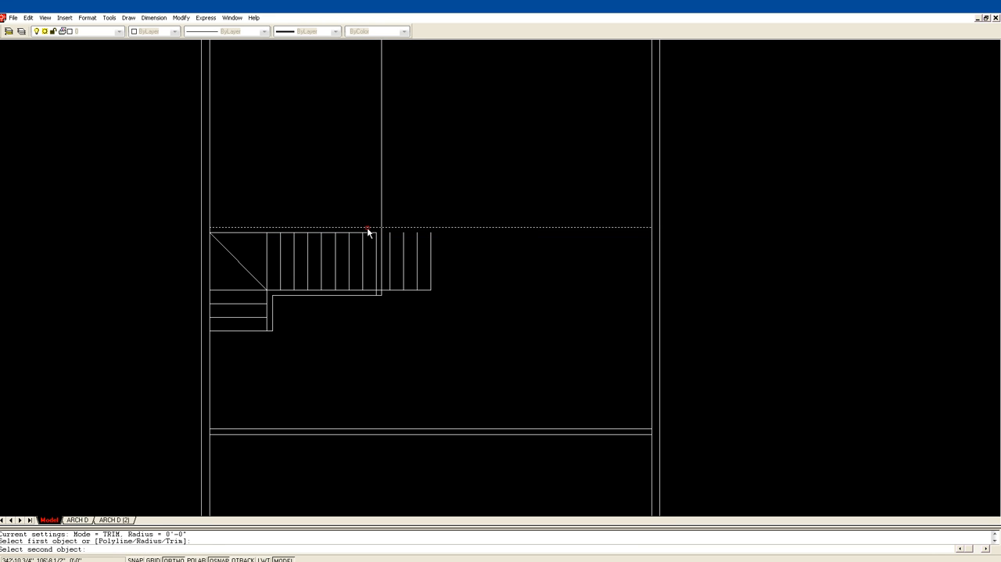
pyautogui.click(383, 234)
pyautogui.press('Escape')
pyautogui.press('Escape')
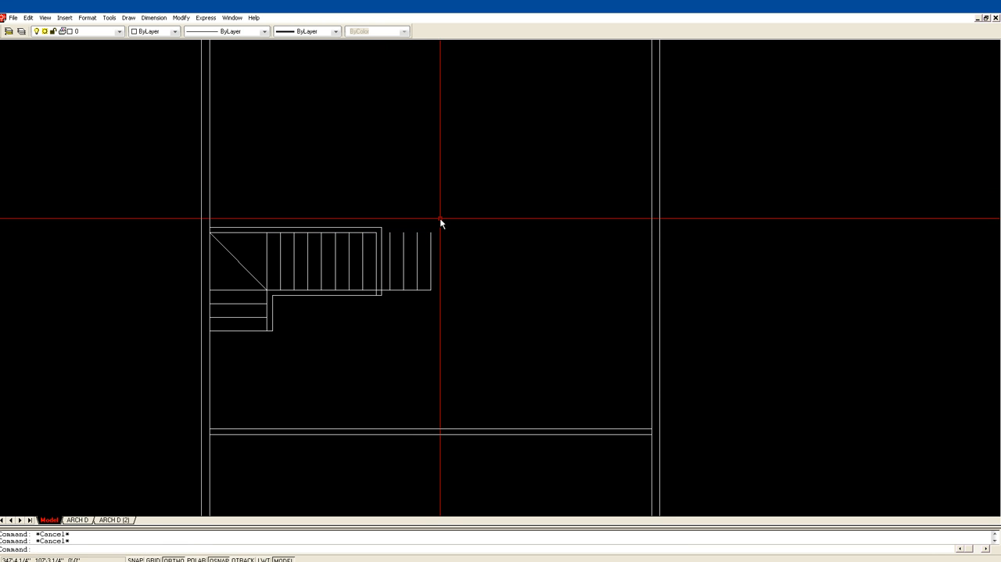
# Draw a line along the upper ends of the treads outside the stair enclosure, from the first to the last tread.
pyautogui.write('l')
pyautogui.press('Return')
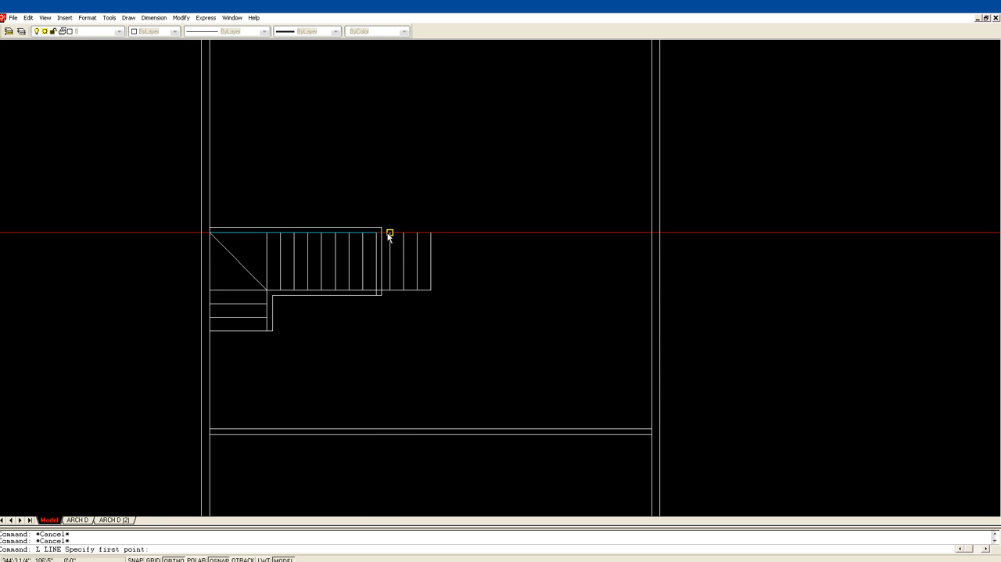
pyautogui.click(389, 232)
pyautogui.click(431, 233)
pyautogui.press('Return')
# Extend the new upper tread edge line to the outer line of the enclosing wall.
pyautogui.write('EX')
pyautogui.press('Return')
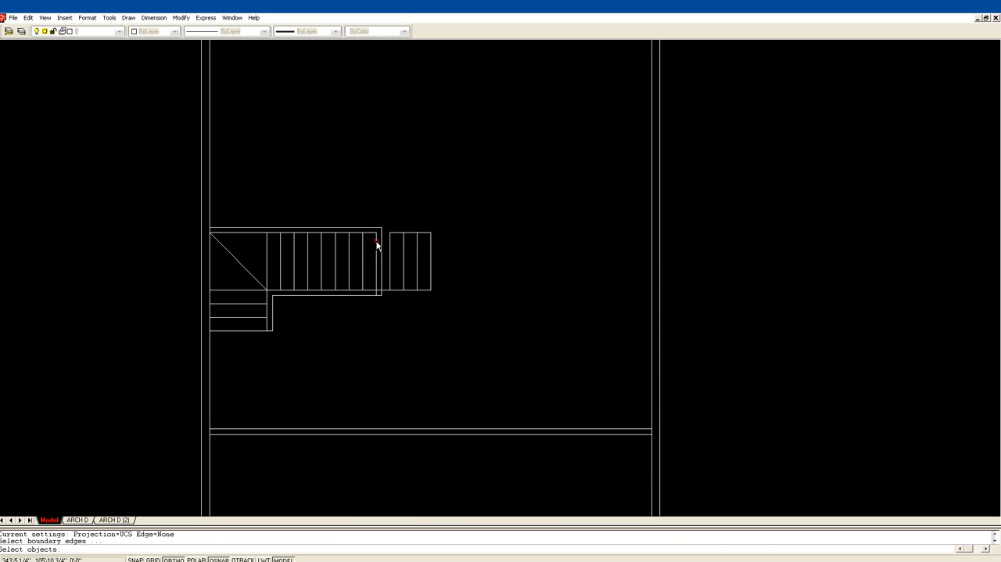
pyautogui.click(381, 237)
pyautogui.press('Return')
pyautogui.click(396, 233)
pyautogui.press('Return')
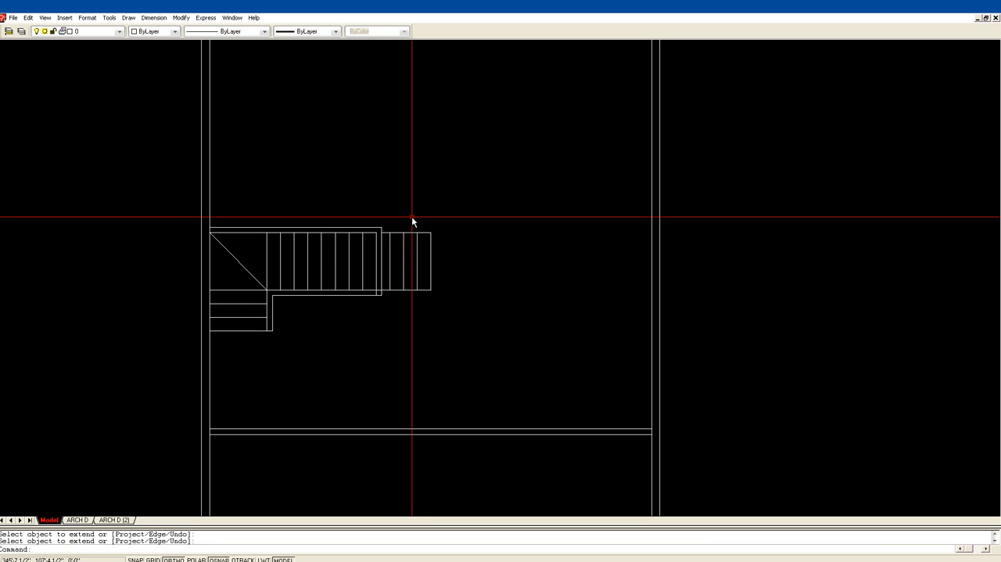
# Trim the long flight's lower edge between the two lines of the wall crossing the stair.
pyautogui.write('tr')
pyautogui.press('Return')
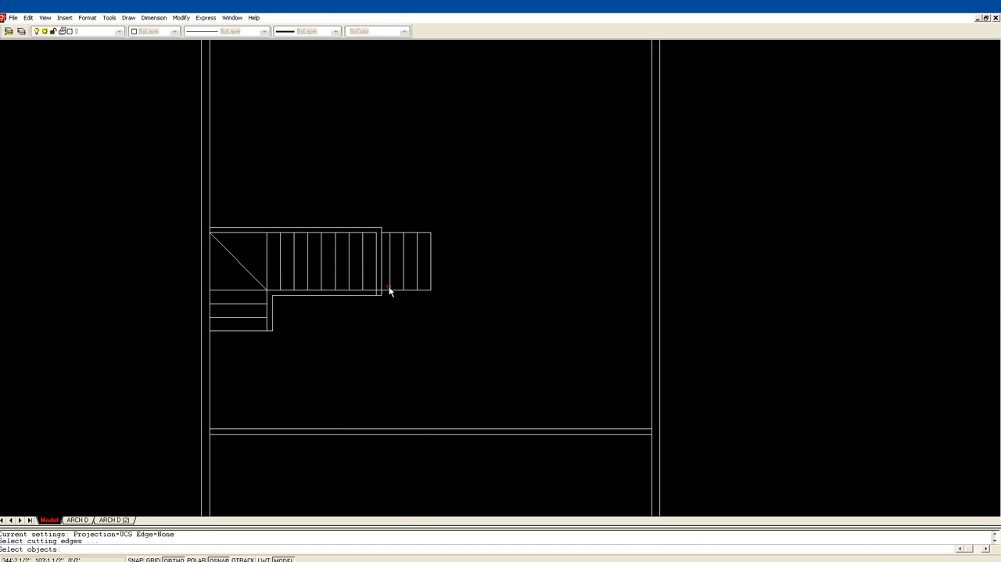
pyautogui.click(378, 286)
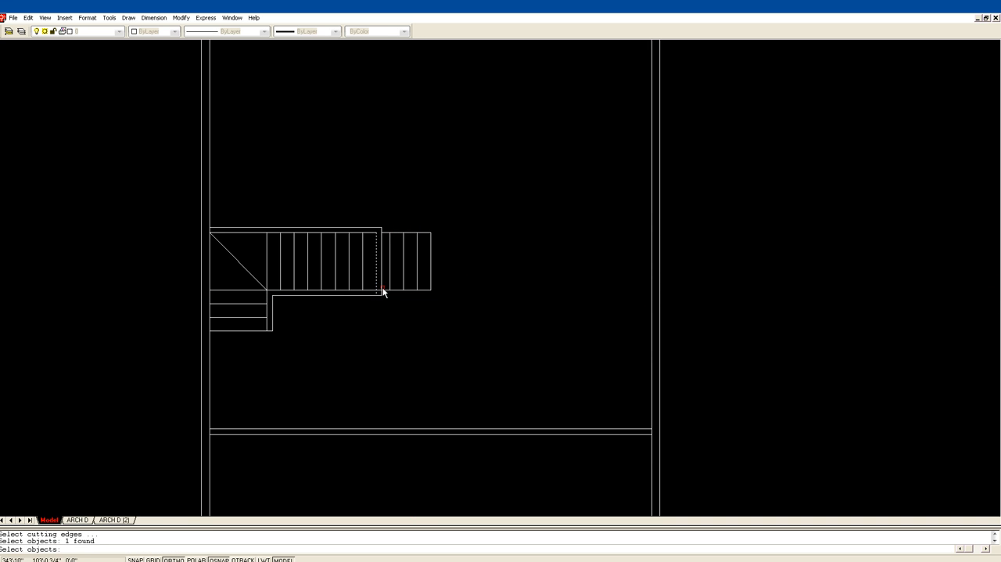
pyautogui.click(381, 290)
pyautogui.press('Return')
pyautogui.click(379, 291)
pyautogui.press('Return')
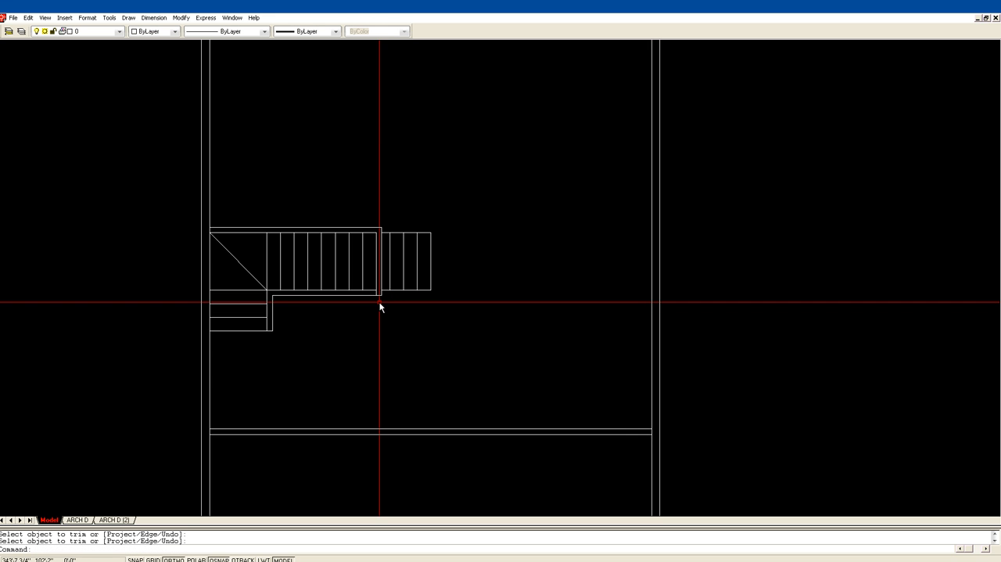
# Fillet the long flight's lower edge with the crossing wall's inner line to form a square corner.
pyautogui.write('F')
pyautogui.press('Return')
pyautogui.click(373, 292)
pyautogui.click(377, 284)
pyautogui.press('Escape')
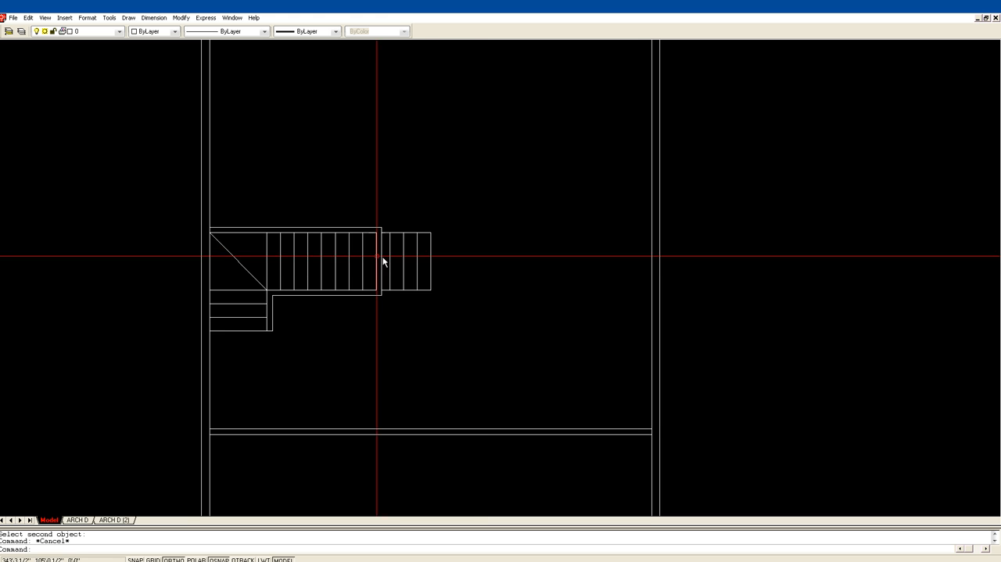
# Move the treads and edge lines beyond the crossing wall to the HDDN layer.
pyautogui.click(459, 317)
pyautogui.click(385, 210)
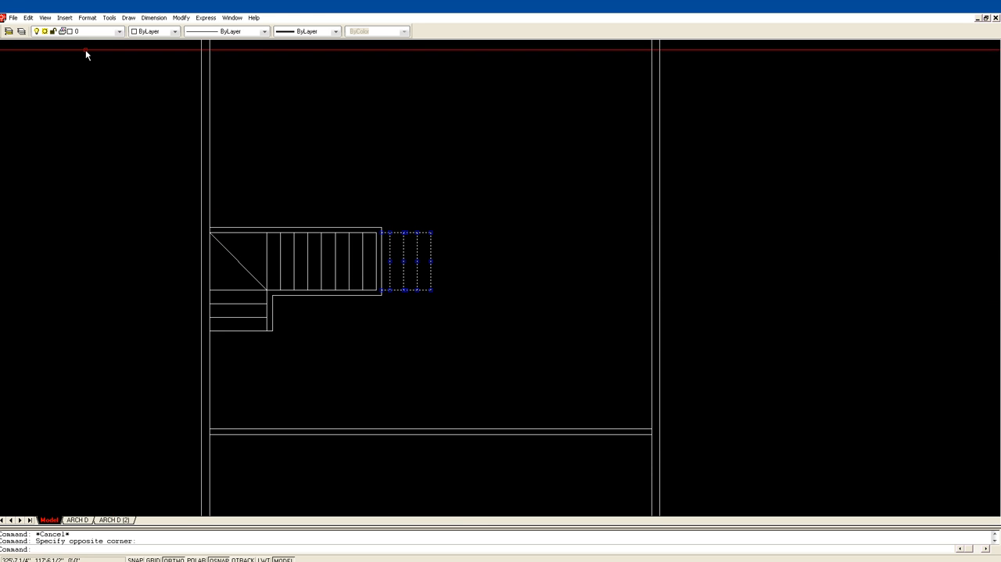
pyautogui.click(121, 33)
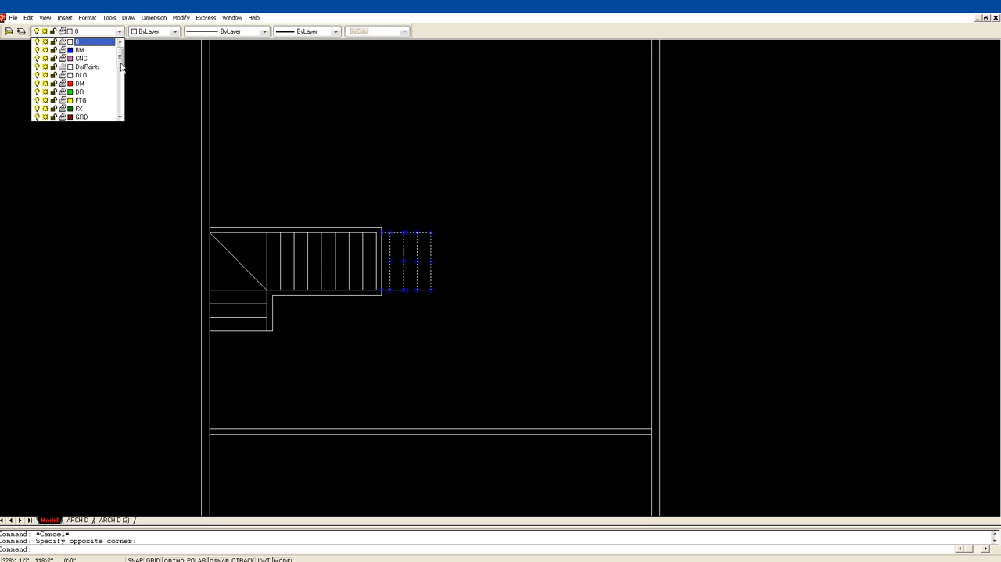
pyautogui.moveTo(120, 67); pyautogui.dragTo(119, 75)
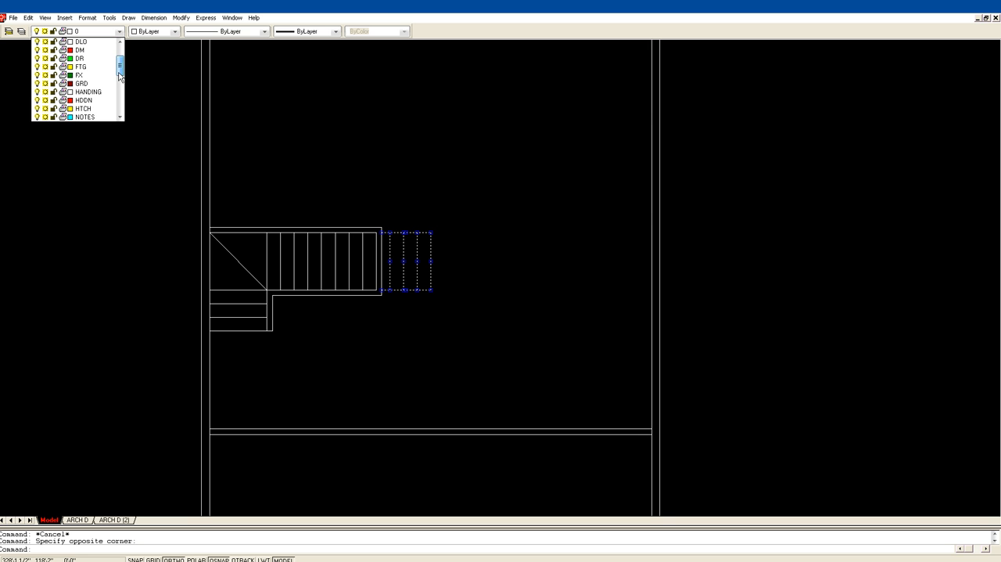
pyautogui.click(102, 92)
pyautogui.press('Escape')
# Draw a vertical headroom line in the building section from the stair nosing up to the underside of the floor.
pyautogui.scroll(-3, 446, 196)
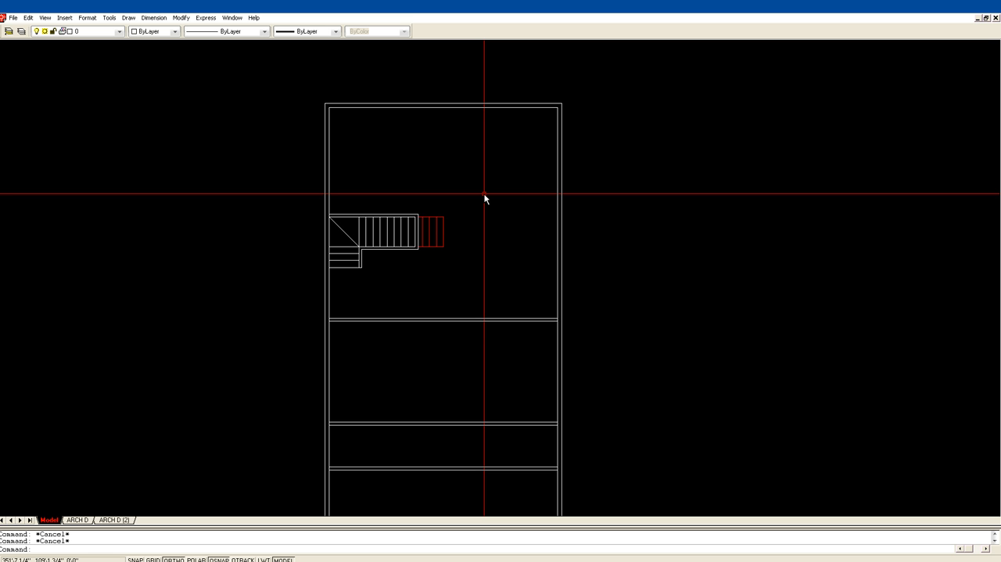
pyautogui.scroll(-3, 485, 194)
pyautogui.moveTo(639, 431); pyautogui.dragTo(471, 272, button='middle')
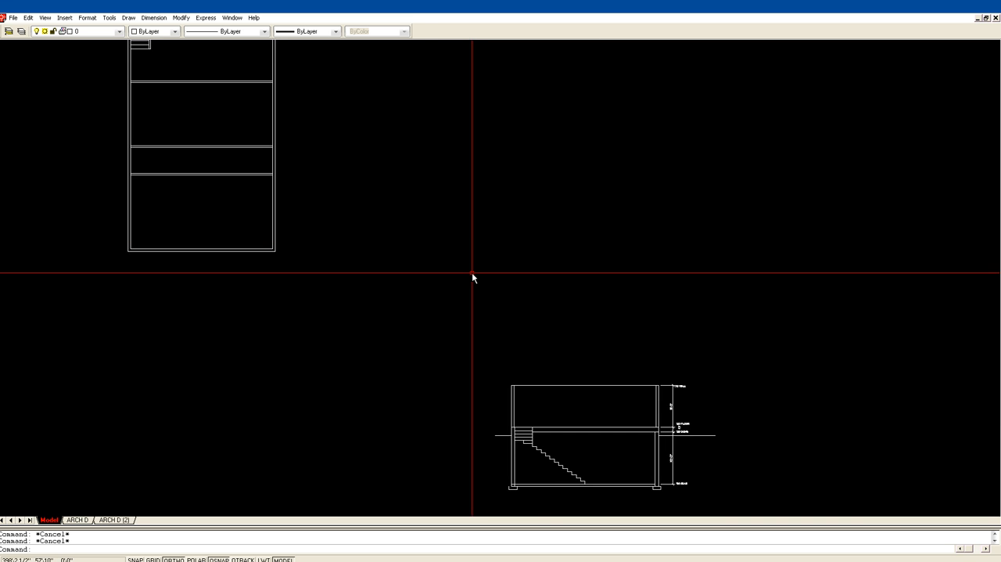
pyautogui.scroll(-1, 471, 272)
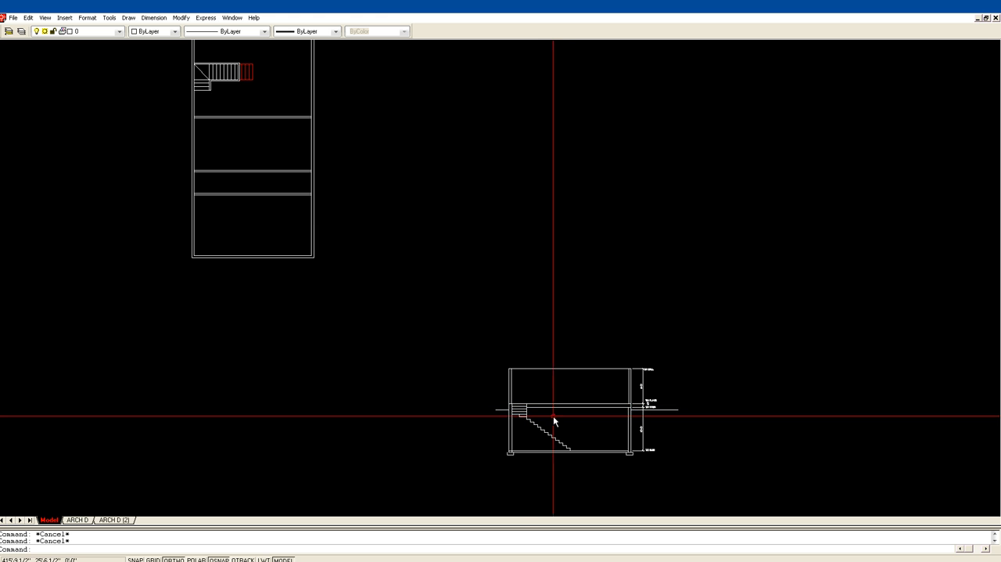
pyautogui.write('z')
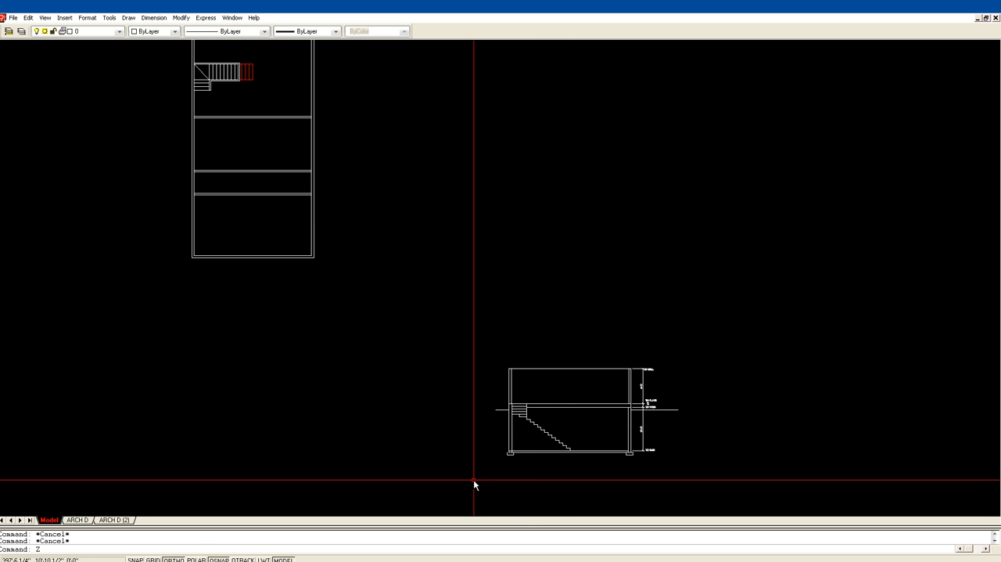
pyautogui.press('Return')
pyautogui.click(469, 483)
pyautogui.click(693, 314)
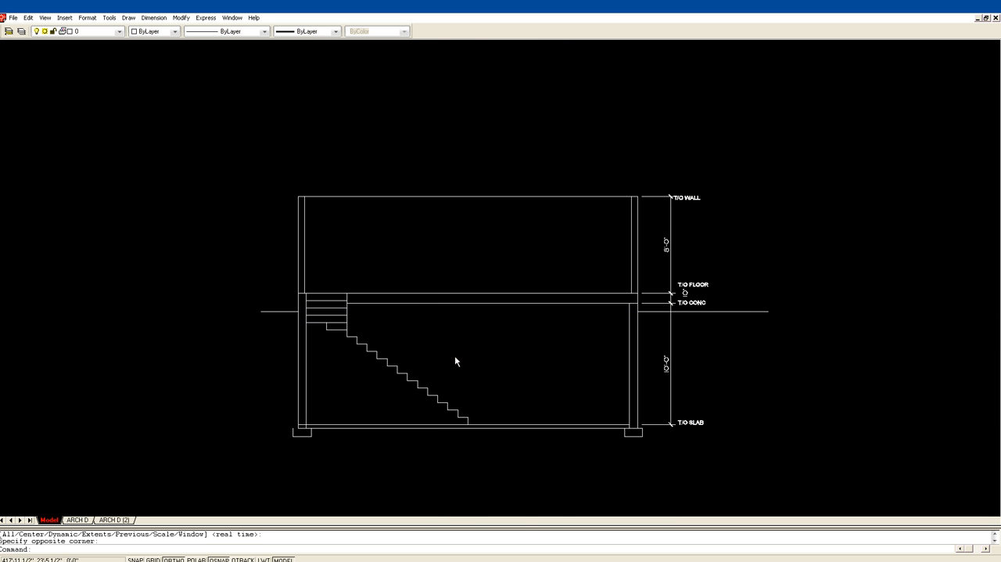
pyautogui.write('l')
pyautogui.press('Return')
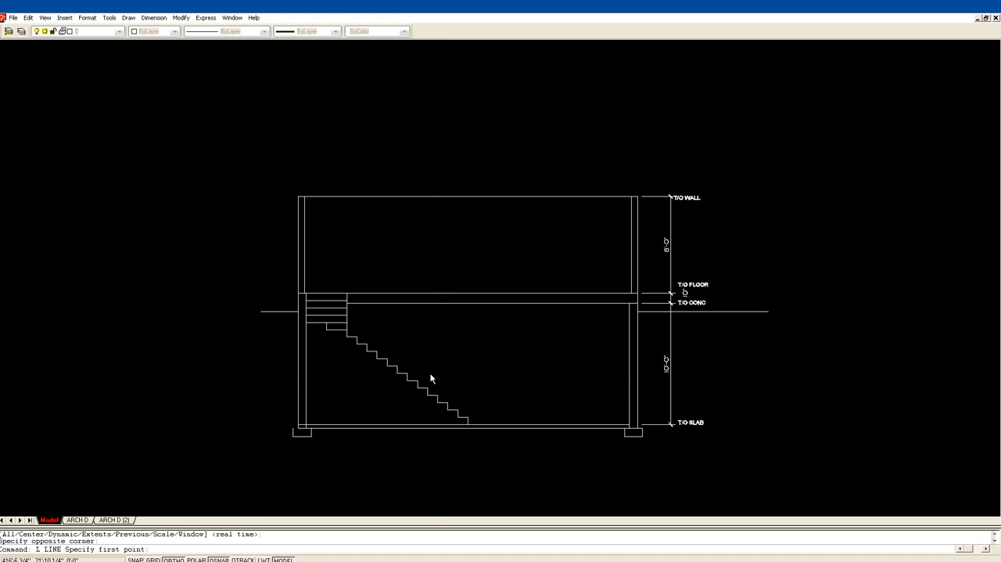
pyautogui.click(428, 391)
pyautogui.click(428, 303)
pyautogui.press('Return')
# Measure the vertical headroom from the stair nosing to the underside of the floor.
pyautogui.write('DI')
pyautogui.press('Return')
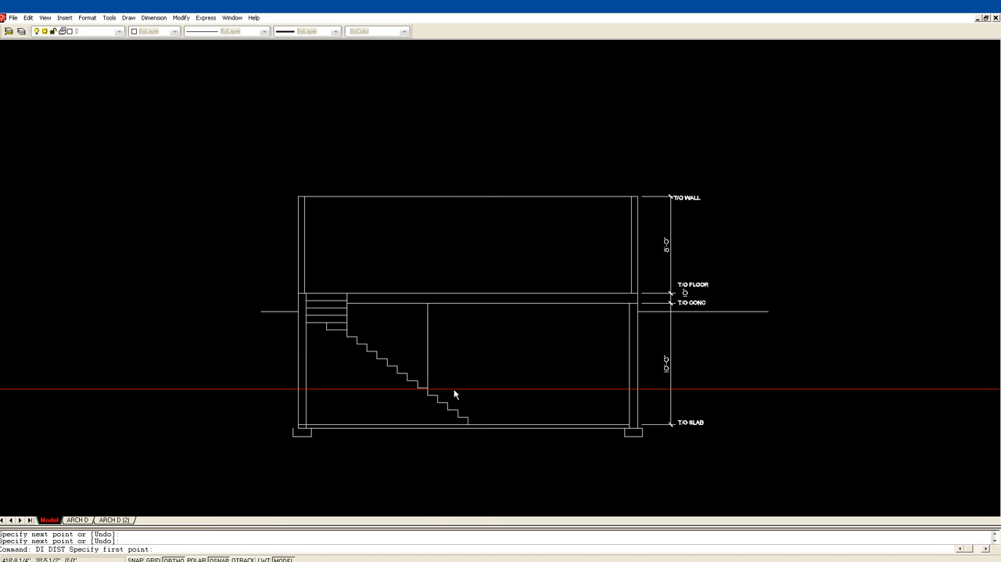
pyautogui.click(428, 391)
pyautogui.click(427, 314)
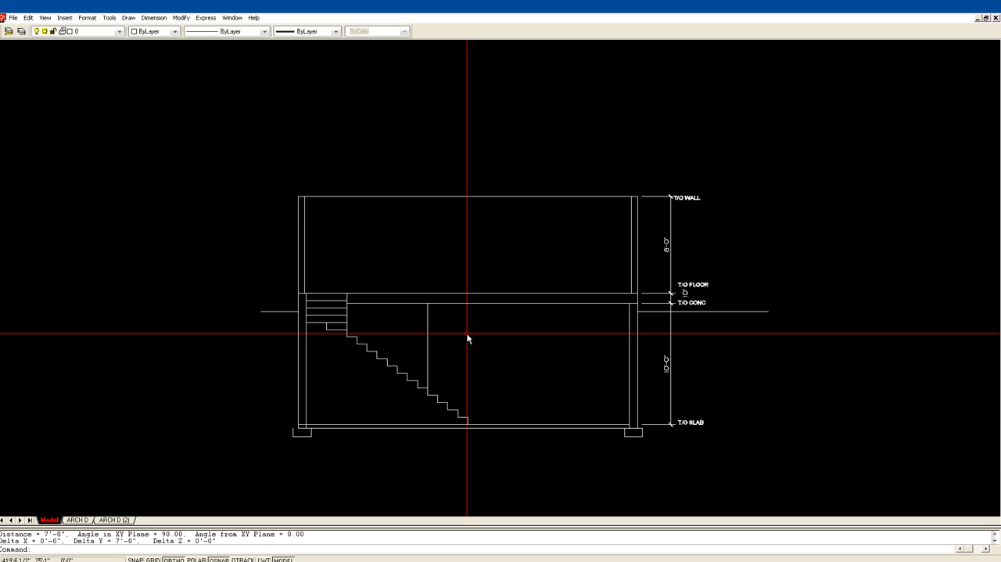
pyautogui.press('Escape')
# Extend the headroom line up through the floor thickness to the top-of-floor line.
pyautogui.write('ex')
pyautogui.press('Return')
pyautogui.click(444, 293)
pyautogui.press('Return')
pyautogui.click(434, 305)
pyautogui.press('Return')
# Trim off the part of the headroom line below the underside of the floor.
pyautogui.write('tr')
pyautogui.press('Return')
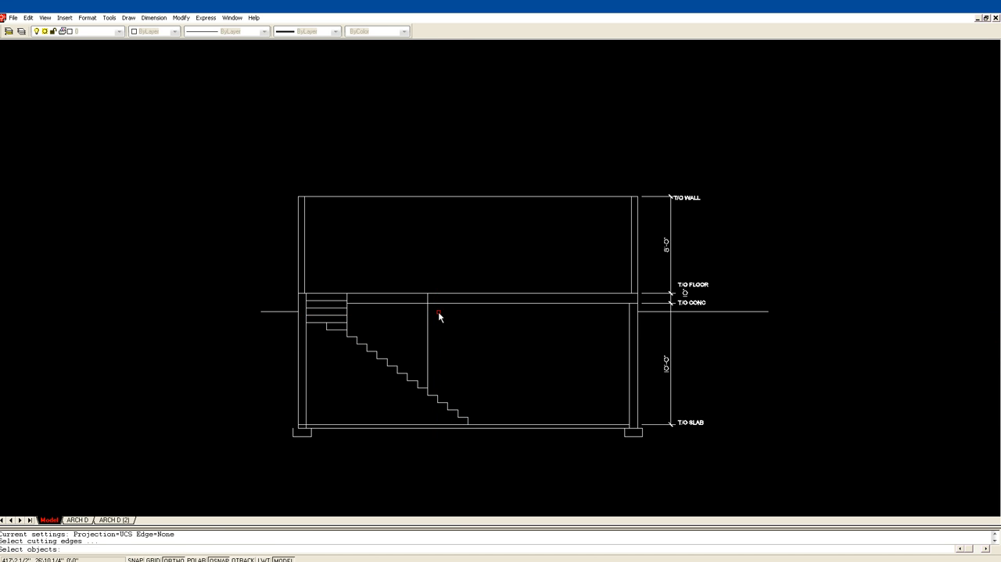
pyautogui.click(439, 304)
pyautogui.press('Return')
pyautogui.click(428, 316)
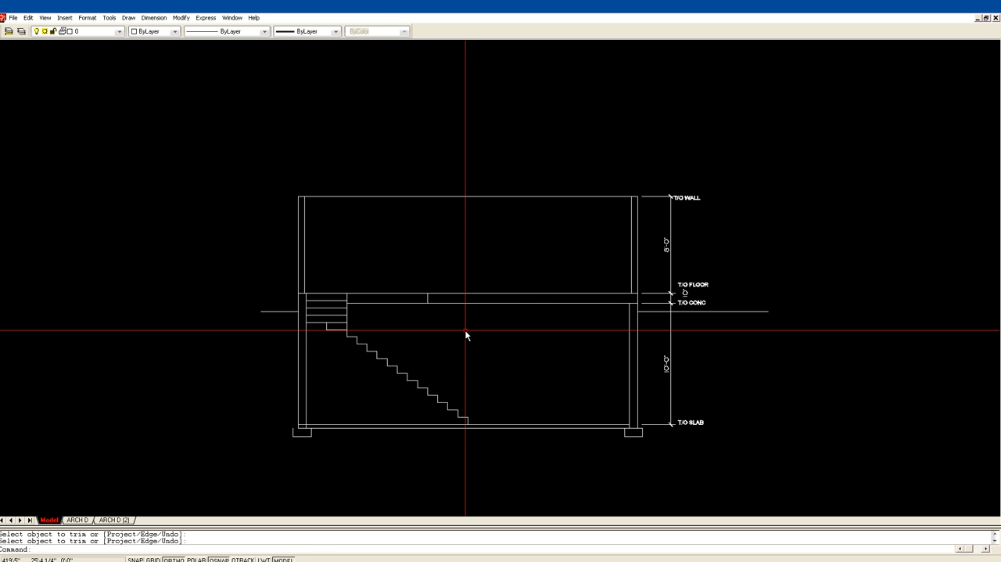
pyautogui.press('Return')
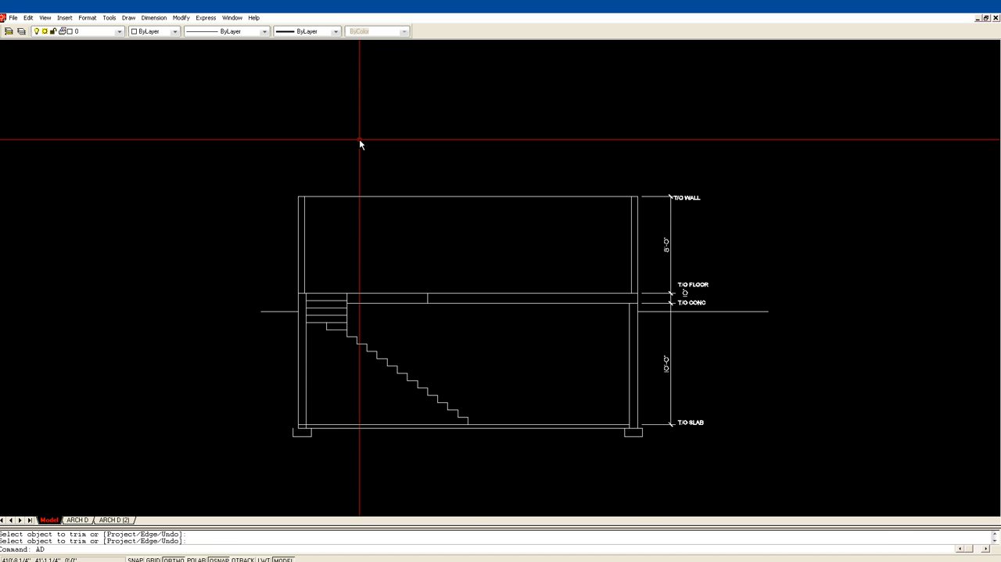
# Open DesignCenter and select basic blocks.dwg in the Tutorial Pkg folder.
pyautogui.press('Return')
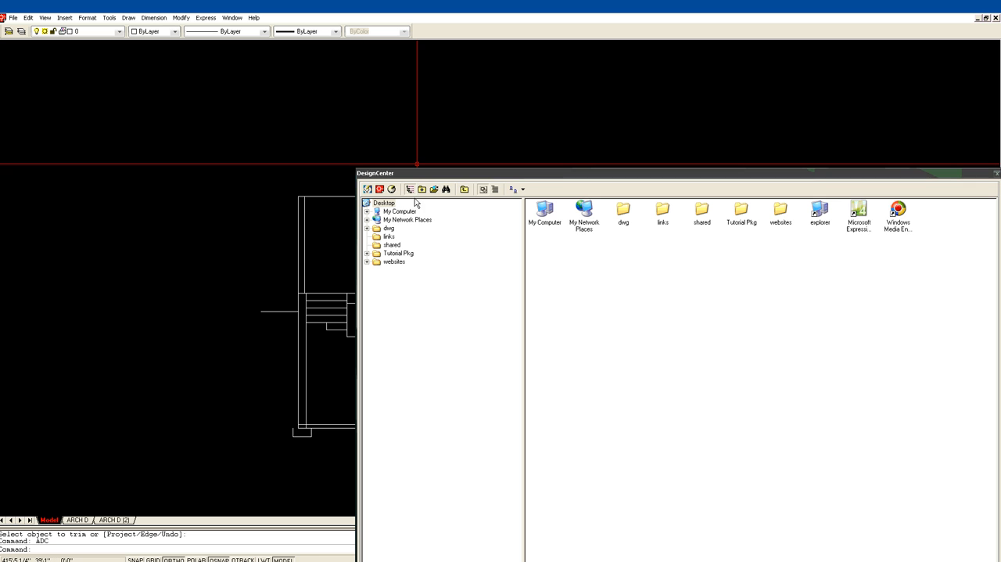
pyautogui.click(408, 255)
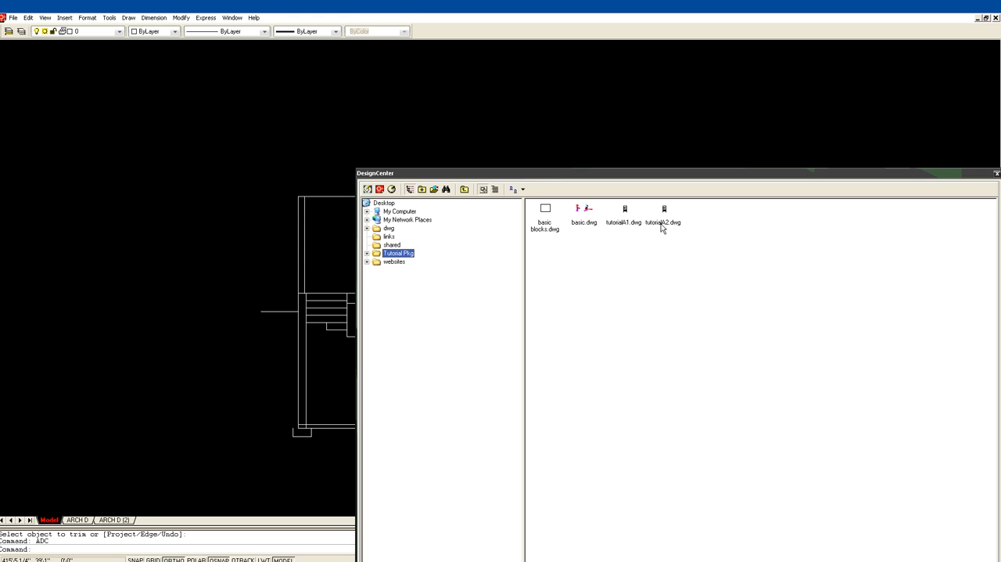
pyautogui.click(549, 209)
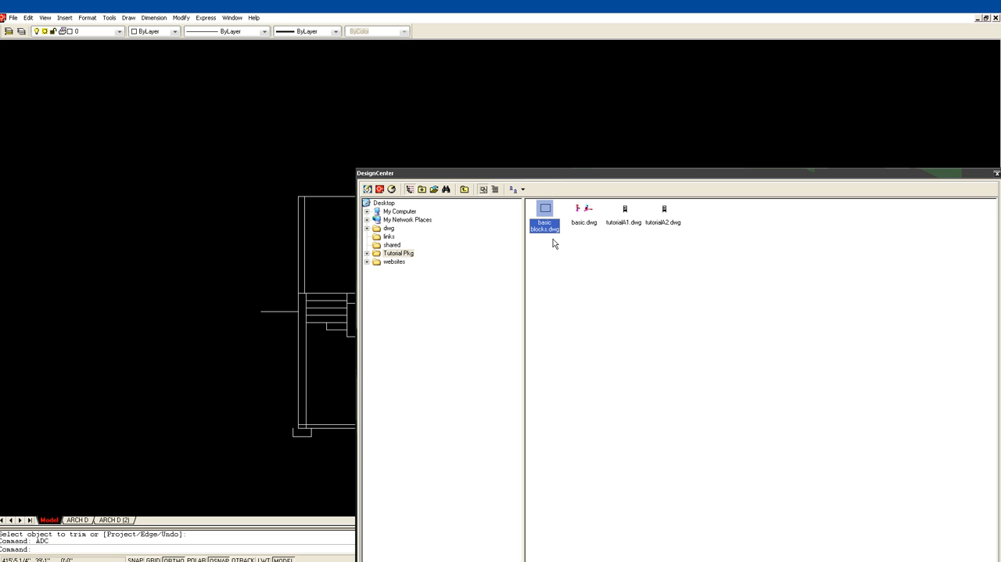
pyautogui.click(407, 255)
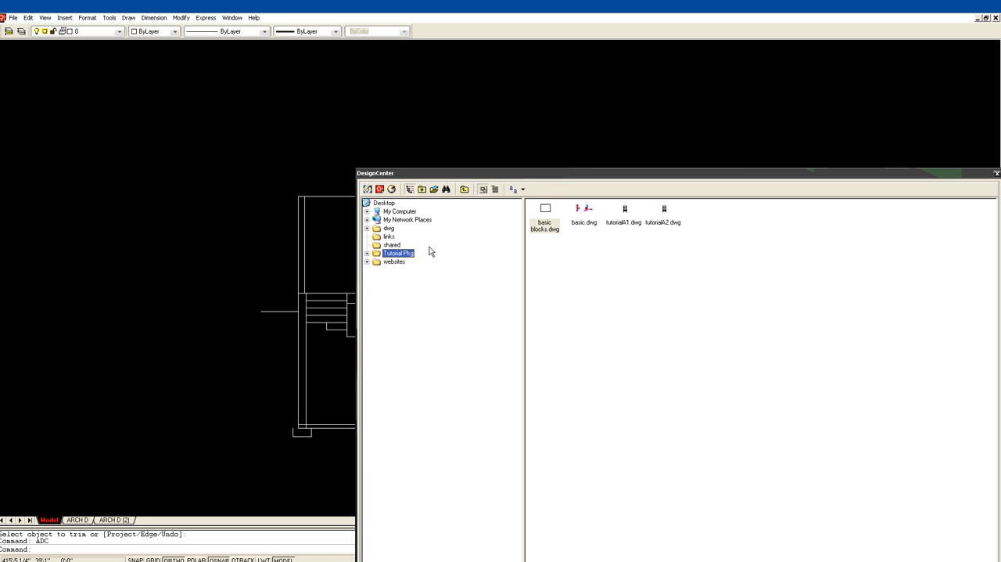
pyautogui.click(545, 211)
pyautogui.rightClick(545, 211)
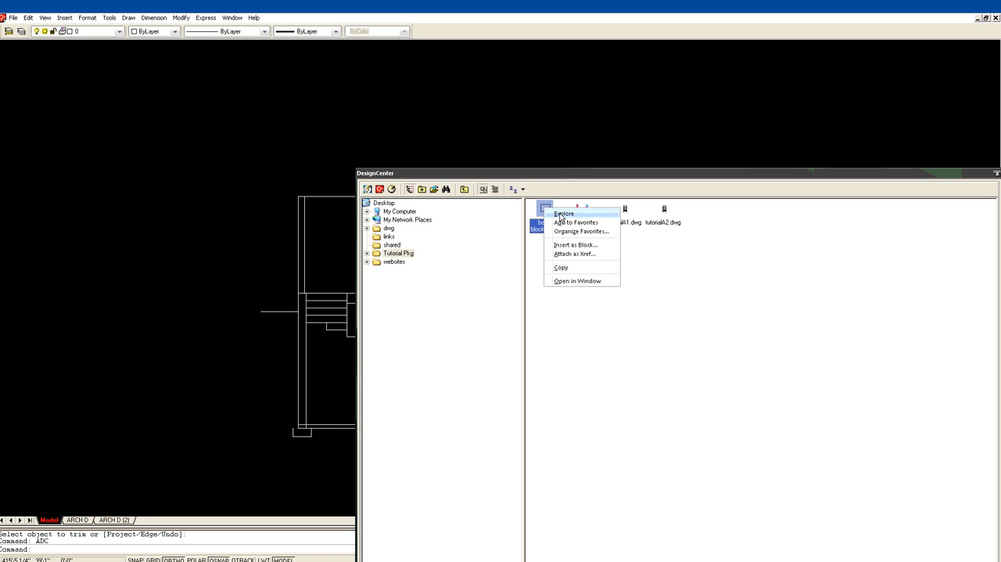
pyautogui.press('Escape')
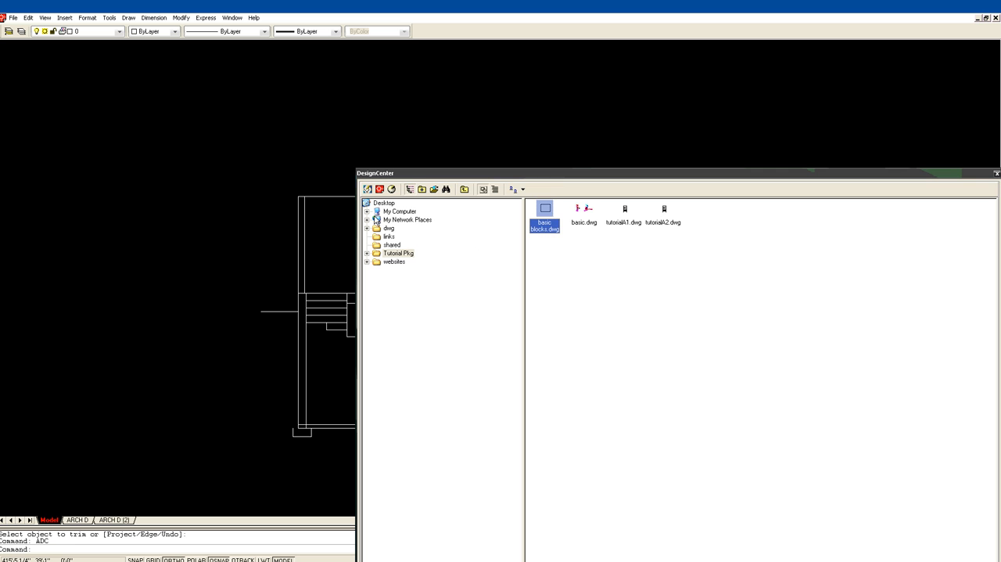
# Reposition the DesignCenter window over the drawing and list the blocks contained in basic blocks.dwg.
pyautogui.click(417, 174)
pyautogui.moveTo(417, 177); pyautogui.dragTo(256, 68)
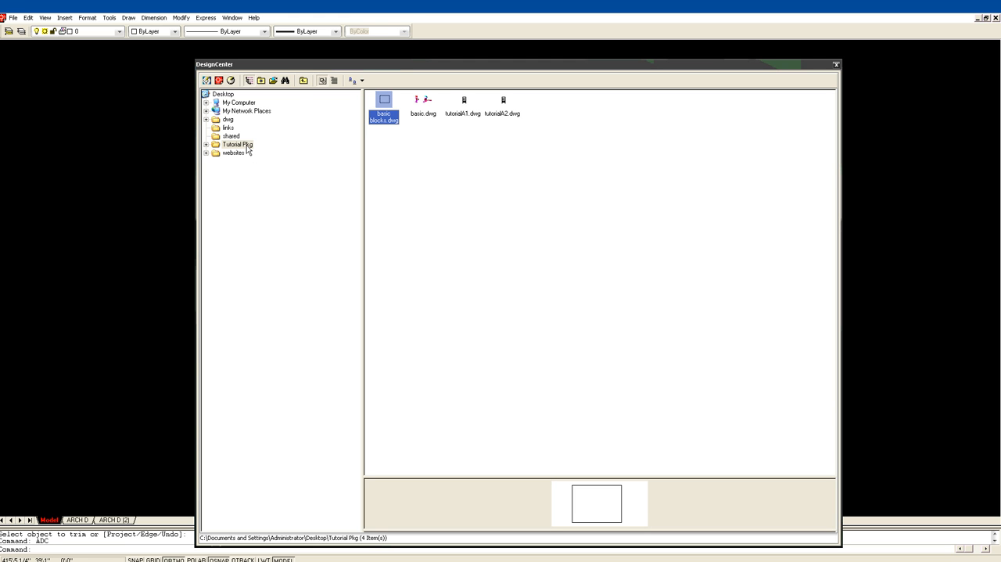
pyautogui.moveTo(303, 66); pyautogui.dragTo(1000, 213)
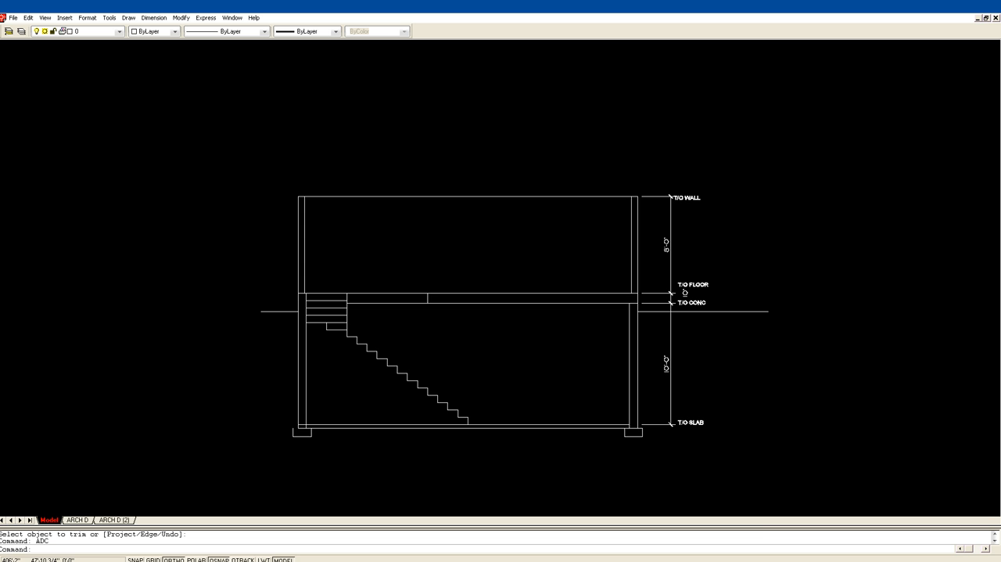
pyautogui.moveTo(1000, 213); pyautogui.dragTo(305, 69)
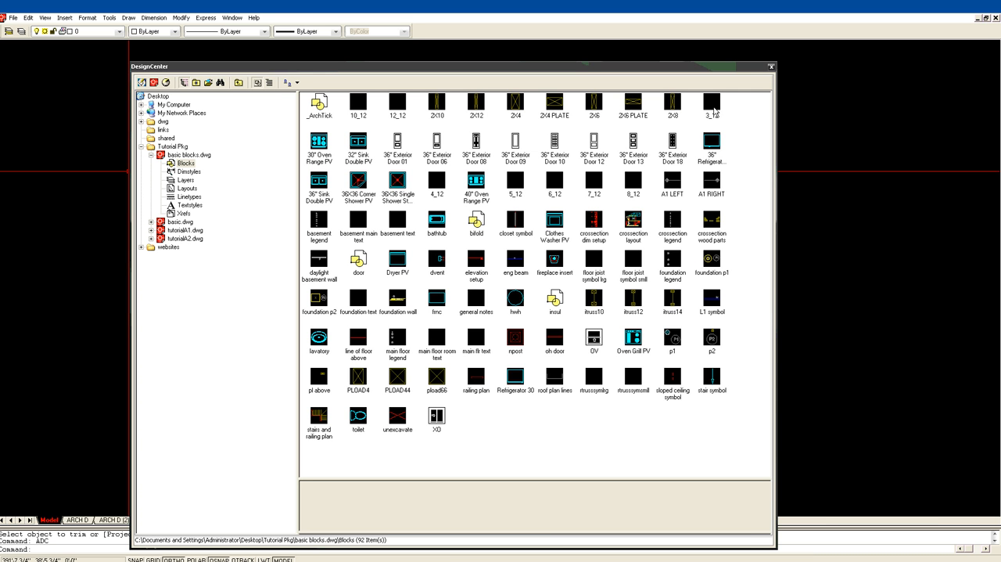
# Insert the 2X6 PLATE and 2X10 blocks into the empty space beside the building section, and clear DesignCenter off the drawing.
pyautogui.click(632, 106)
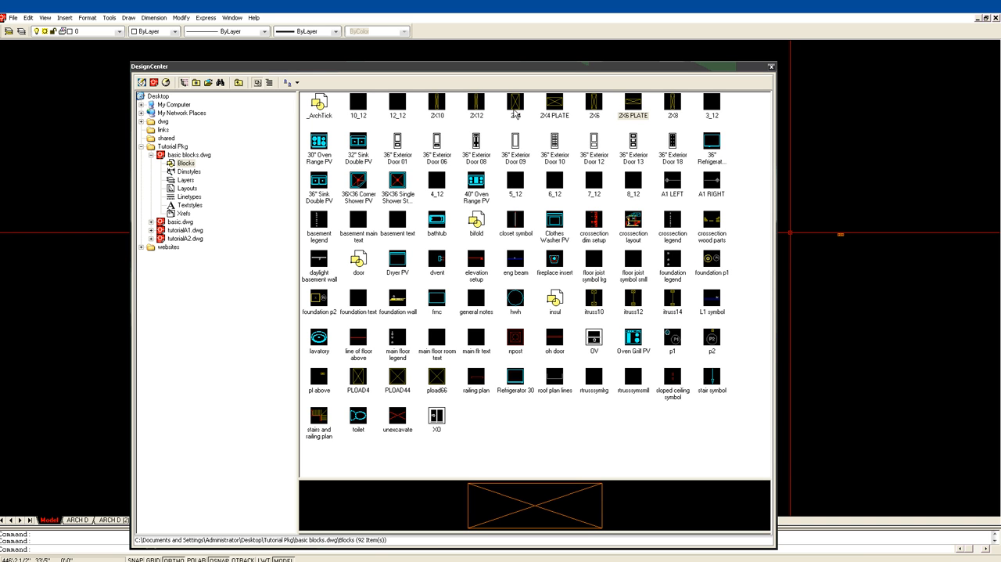
pyautogui.click(438, 107)
pyautogui.moveTo(438, 106); pyautogui.dragTo(874, 266)
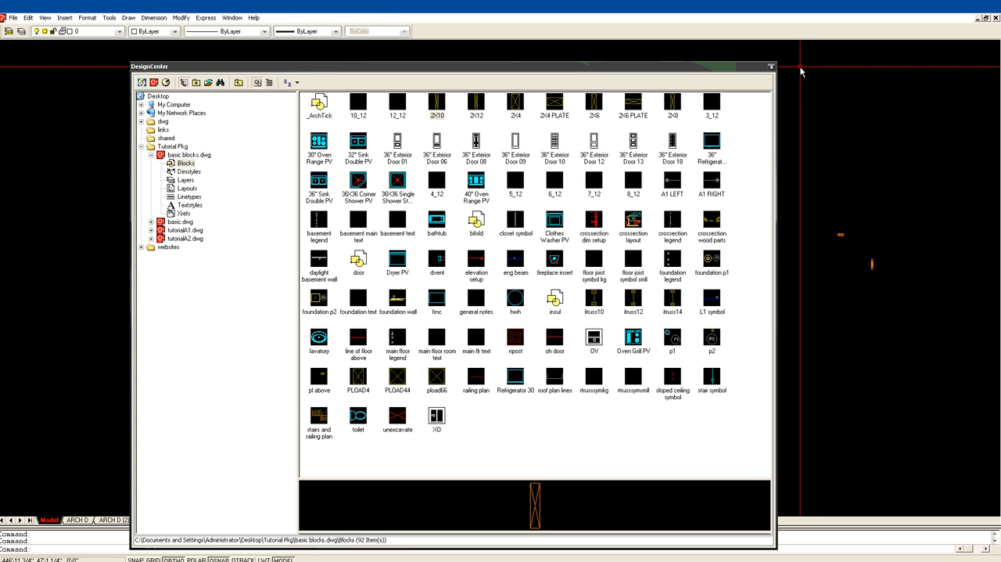
pyautogui.moveTo(664, 69)
pyautogui.mouseDown()
pyautogui.moveTo(749, 80)
pyautogui.moveTo(1000, 203)
pyautogui.mouseUp()
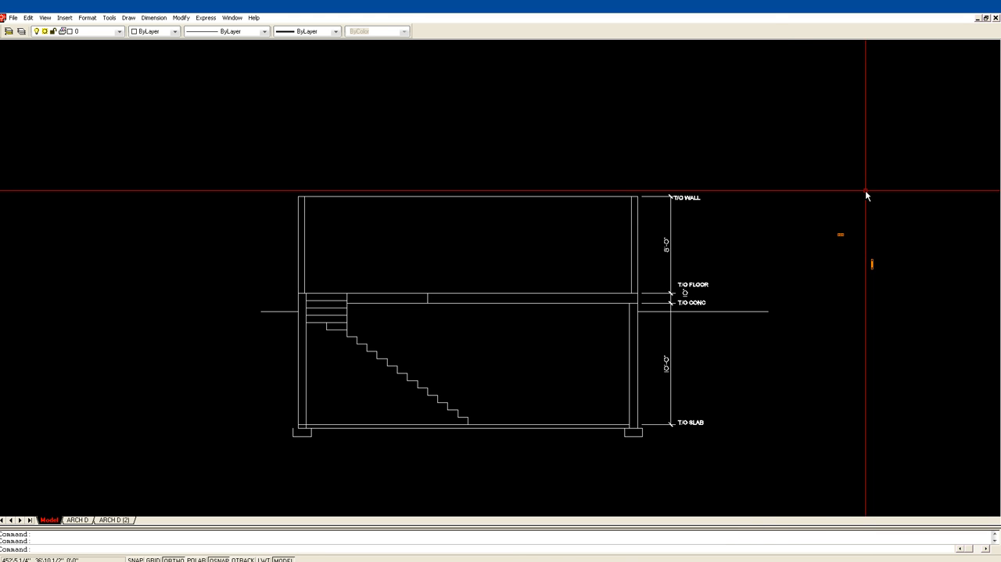
# Move the 2X6 plate block to the base of the upper-floor right wall in the building section.
pyautogui.write('m')
pyautogui.press('Return')
pyautogui.click(844, 235)
pyautogui.press('Return')
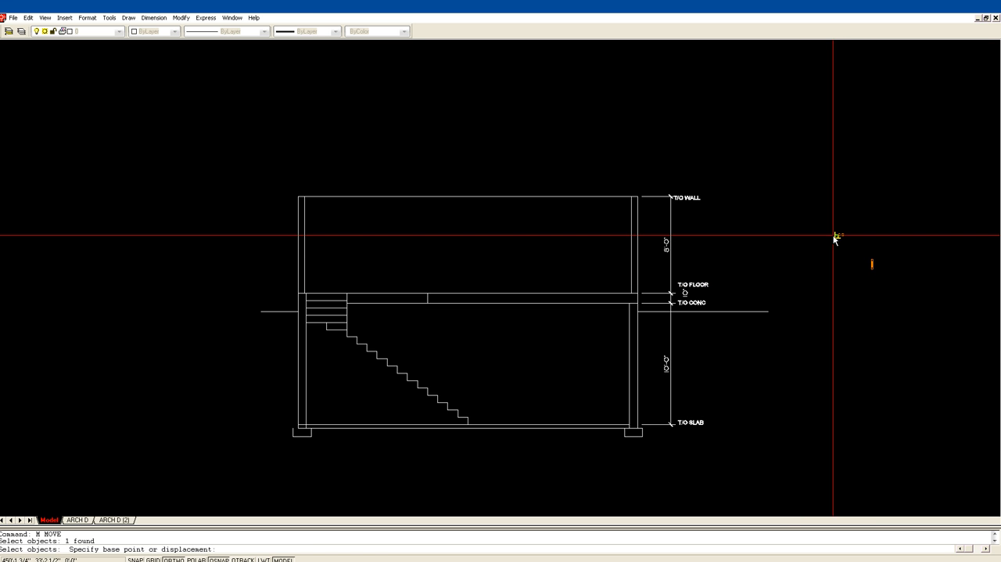
pyautogui.click(837, 235)
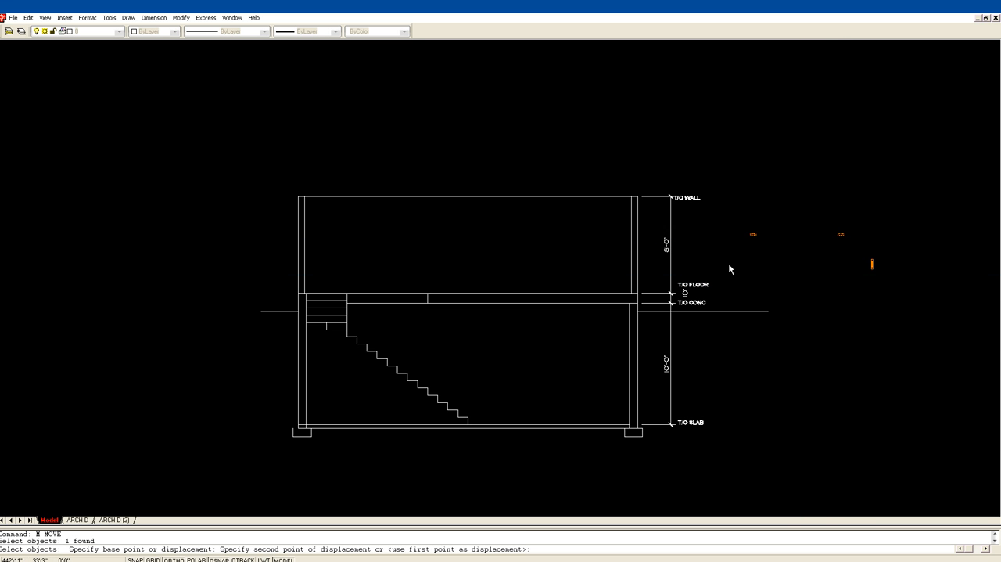
pyautogui.click(633, 293)
# Adjust the 2X6 plate's position so it sits on the top-of-floor line, flush between the right wall's faces.
pyautogui.write('z')
pyautogui.press('Return')
pyautogui.click(600, 323)
pyautogui.click(652, 253)
pyautogui.write('m')
pyautogui.press('Return')
pyautogui.press('Return')
pyautogui.click(535, 317)
pyautogui.click(536, 317)
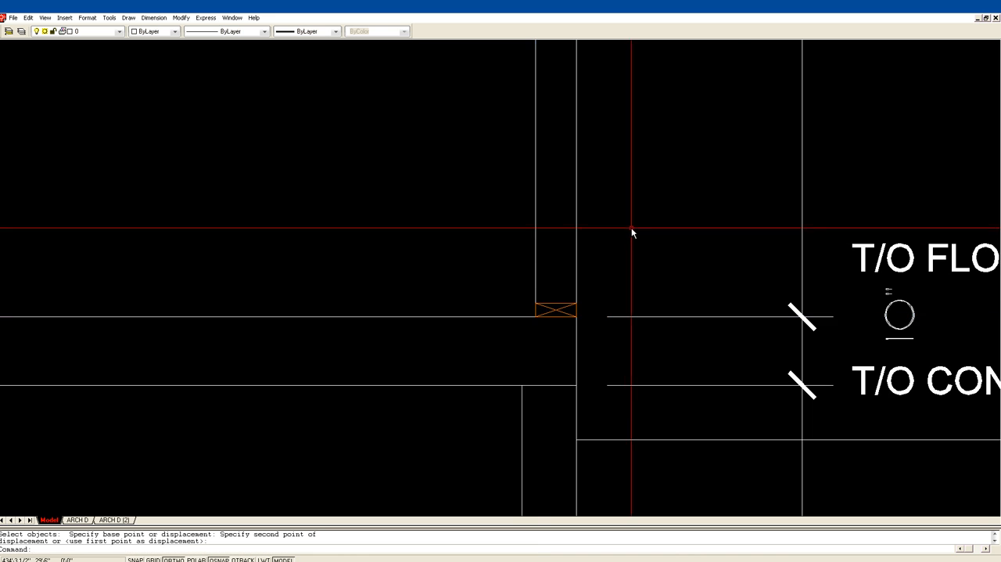
# Copy the bottom plate twice to the top of the right wall as a stacked double top plate beneath the top-of-wall line.
pyautogui.scroll(-3, 630, 227)
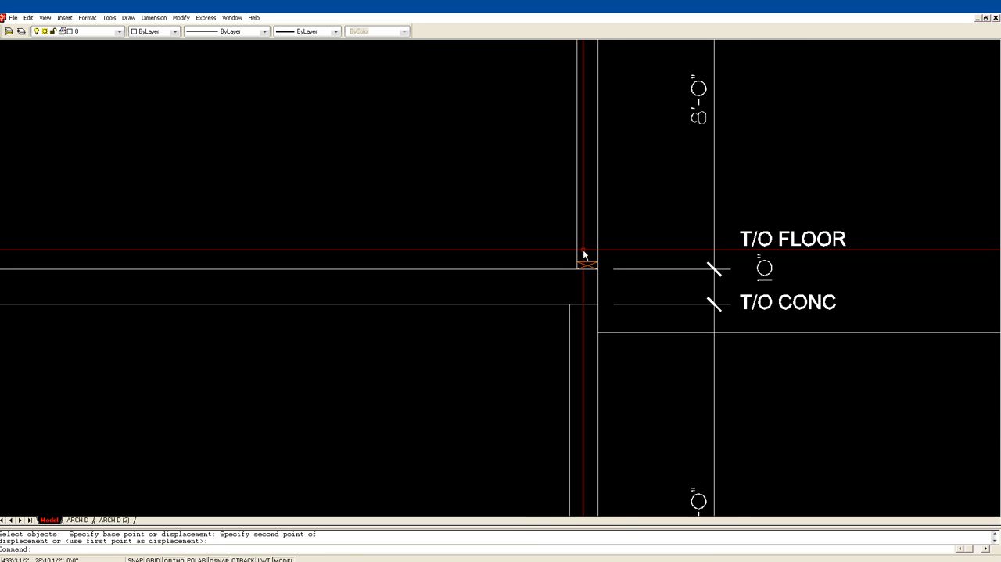
pyautogui.moveTo(584, 248); pyautogui.dragTo(523, 332, button='middle')
pyautogui.moveTo(562, 212)
pyautogui.mouseDown(button='middle')
pyautogui.moveTo(509, 268)
pyautogui.moveTo(410, 285)
pyautogui.mouseUp(button='middle')
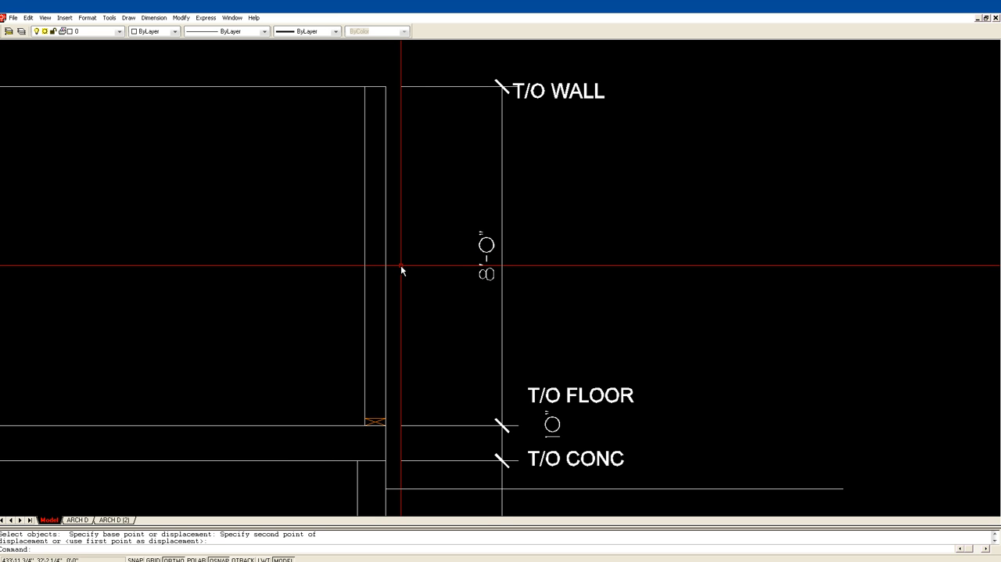
pyautogui.write('P')
pyautogui.press('Return')
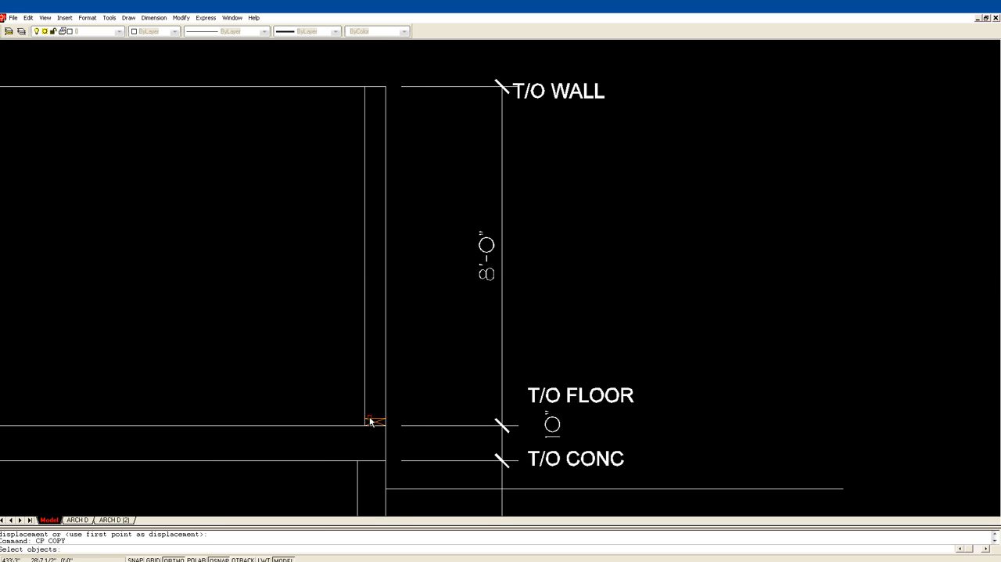
pyautogui.press('Return')
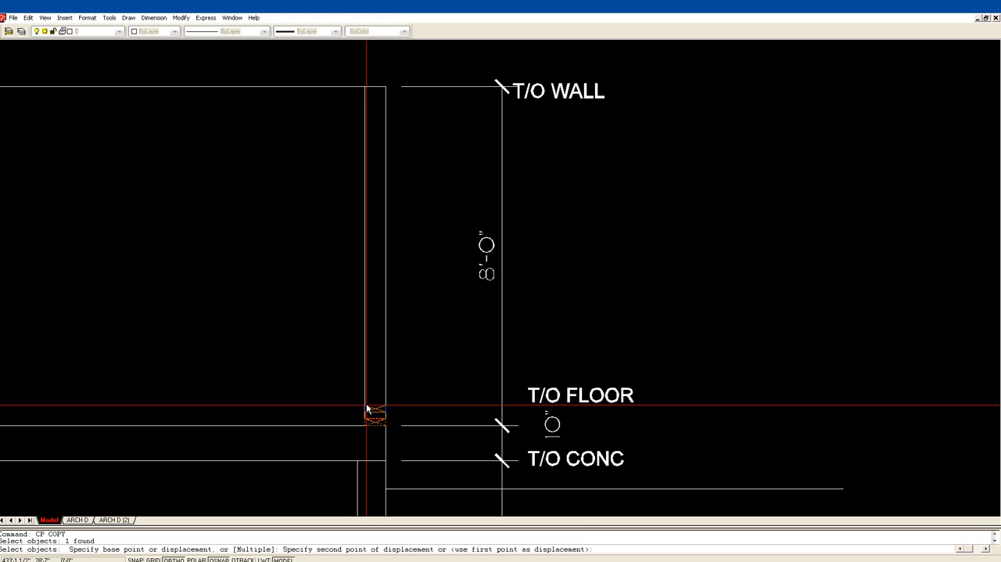
pyautogui.click(365, 89)
pyautogui.press('Return')
pyautogui.click(363, 92)
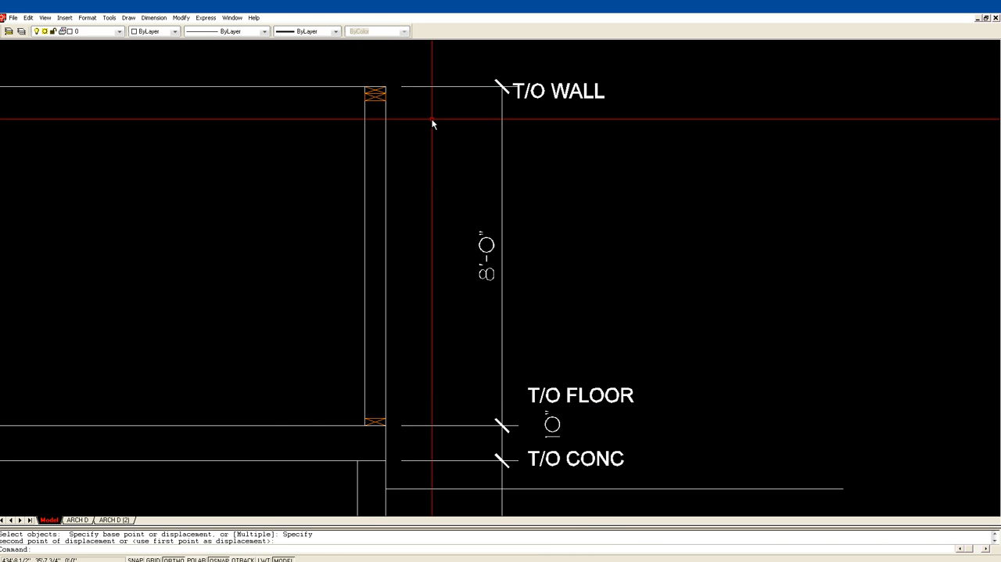
pyautogui.press('Escape')
# Examine the floor plan with its stair, and inspect the plates in the building section's right wall.
pyautogui.scroll(-1, 448, 138)
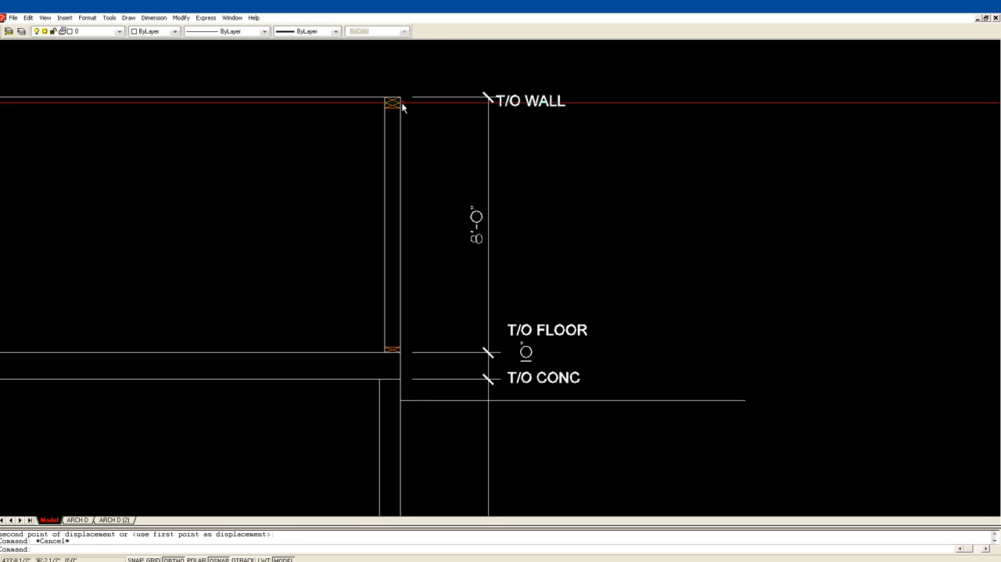
pyautogui.scroll(-6, 434, 152)
pyautogui.scroll(-4, 419, 148)
pyautogui.moveTo(309, 120); pyautogui.dragTo(504, 393, button='middle')
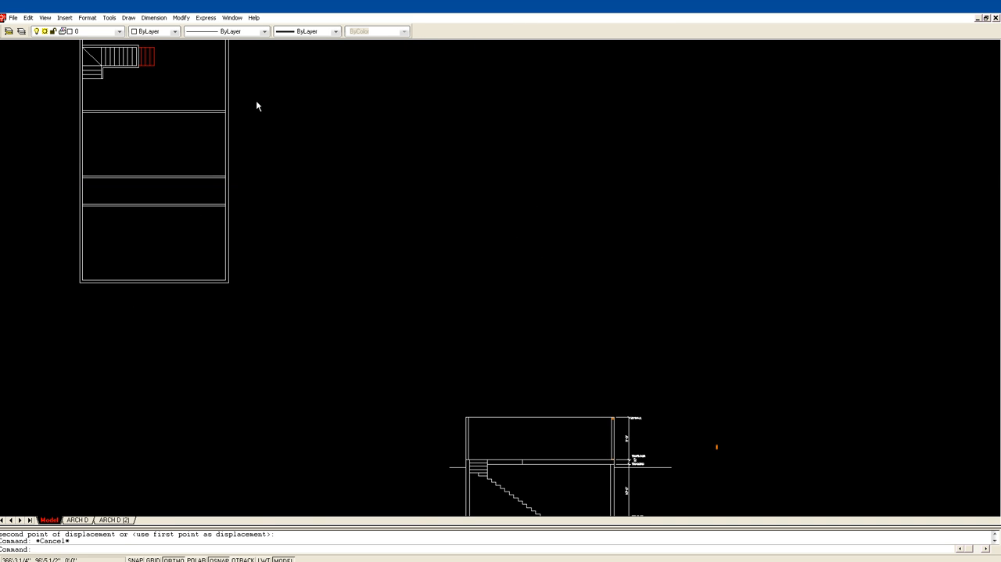
pyautogui.moveTo(257, 102); pyautogui.dragTo(246, 169, button='middle')
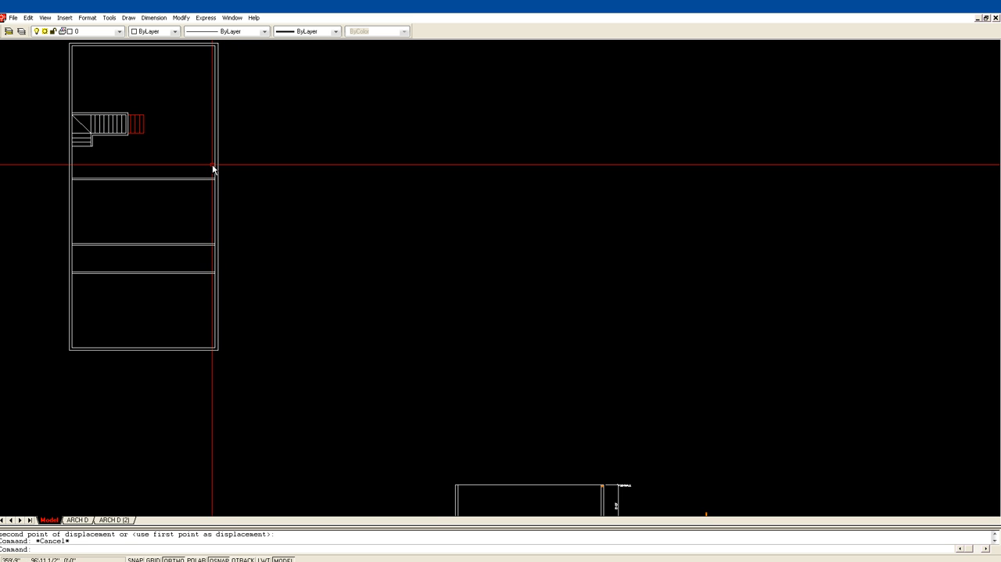
pyautogui.moveTo(470, 325); pyautogui.dragTo(151, 220, button='middle')
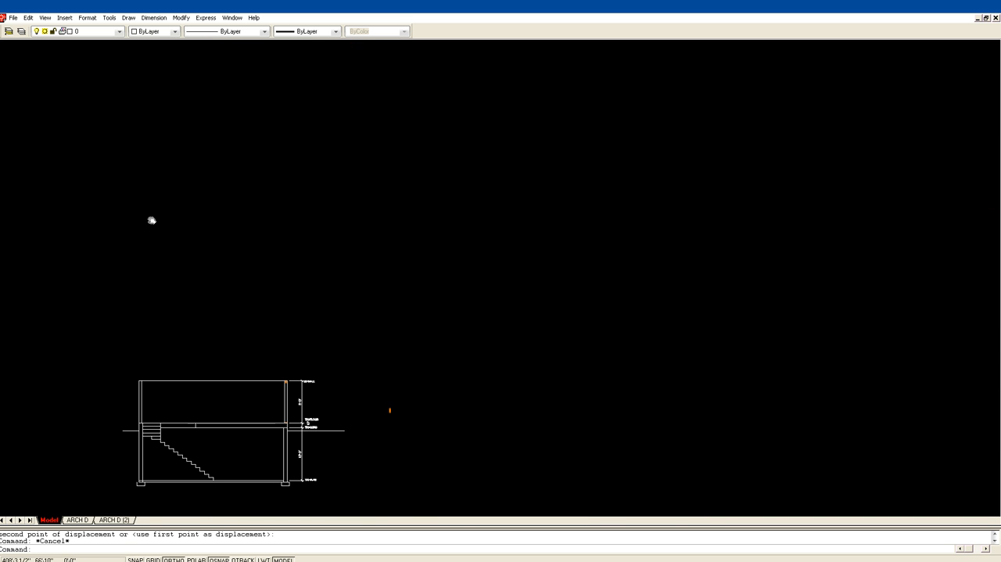
pyautogui.write('z')
pyautogui.press('Return')
pyautogui.click(256, 449)
pyautogui.click(327, 326)
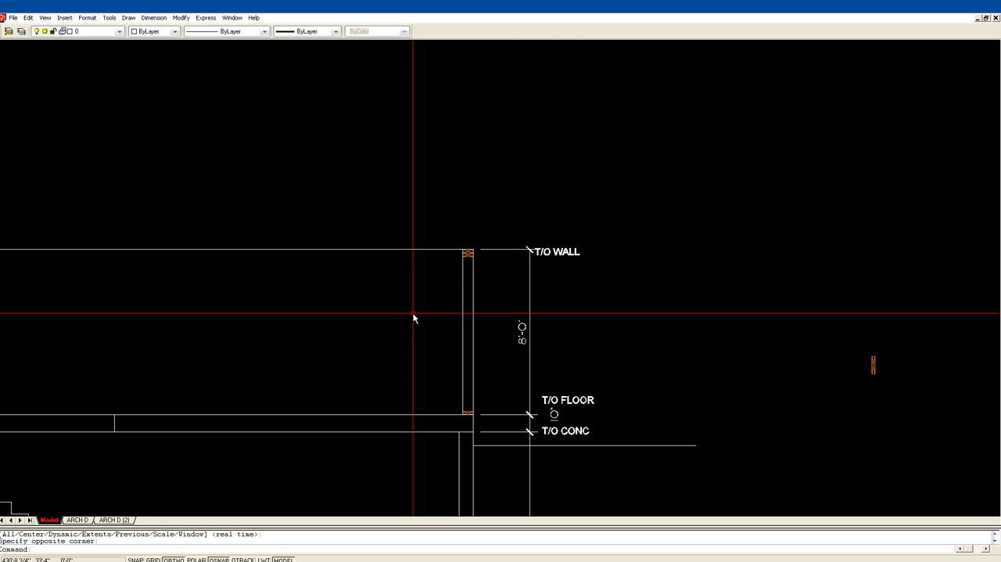
pyautogui.write('z')
pyautogui.press('Return')
pyautogui.click(447, 423)
pyautogui.click(540, 208)
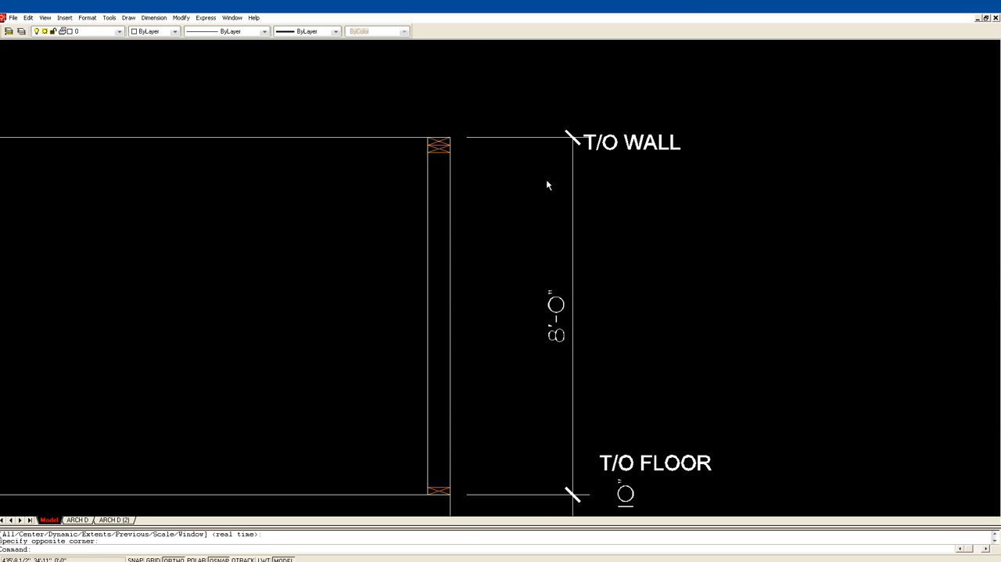